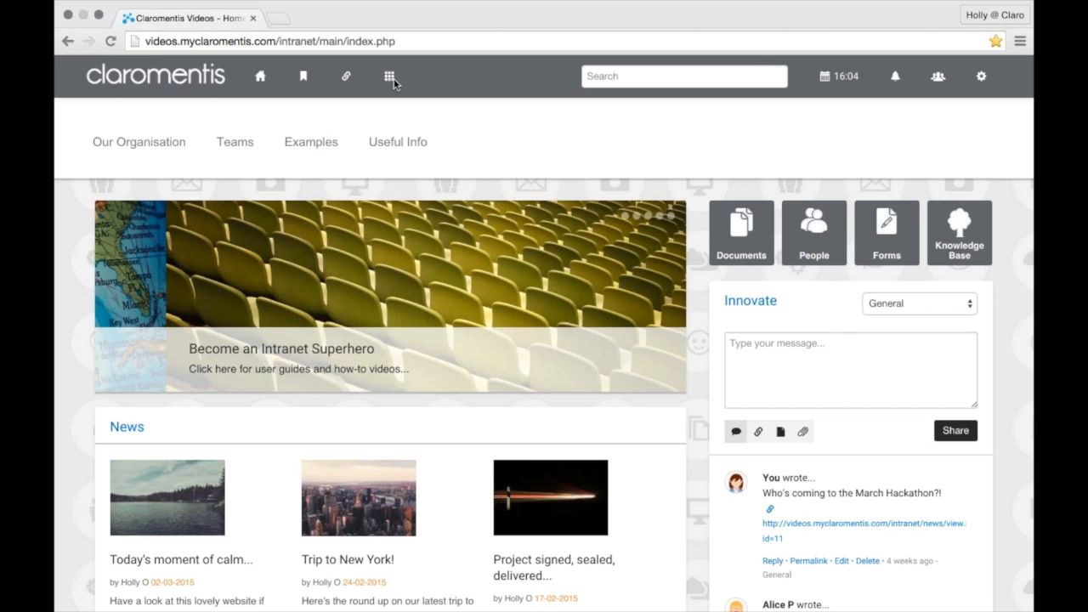
# Go to the News application from the Applications menu in the header
pyautogui.click(391, 78)
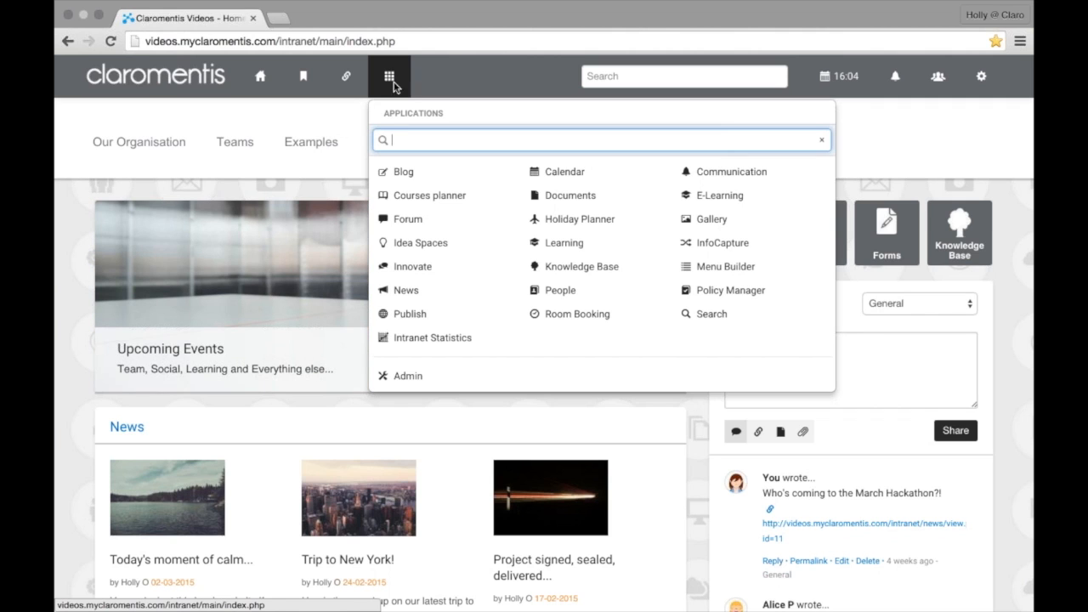
pyautogui.click(428, 293)
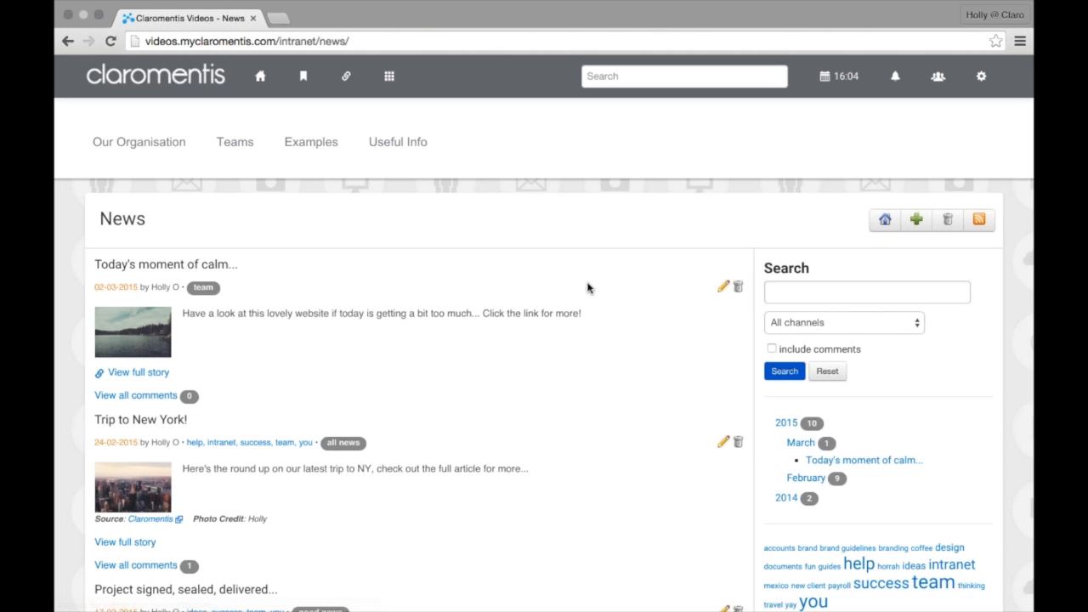
# Start a new news story and title it 'Successful drop-in session!', correcting the typo
pyautogui.click(916, 228)
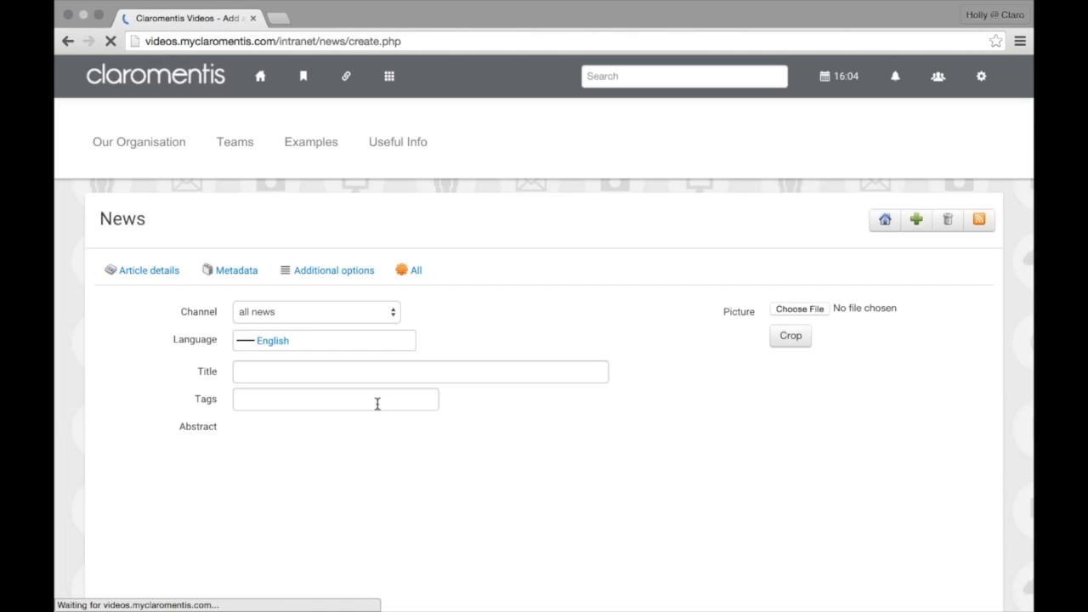
pyautogui.scroll(-1, 362, 396)
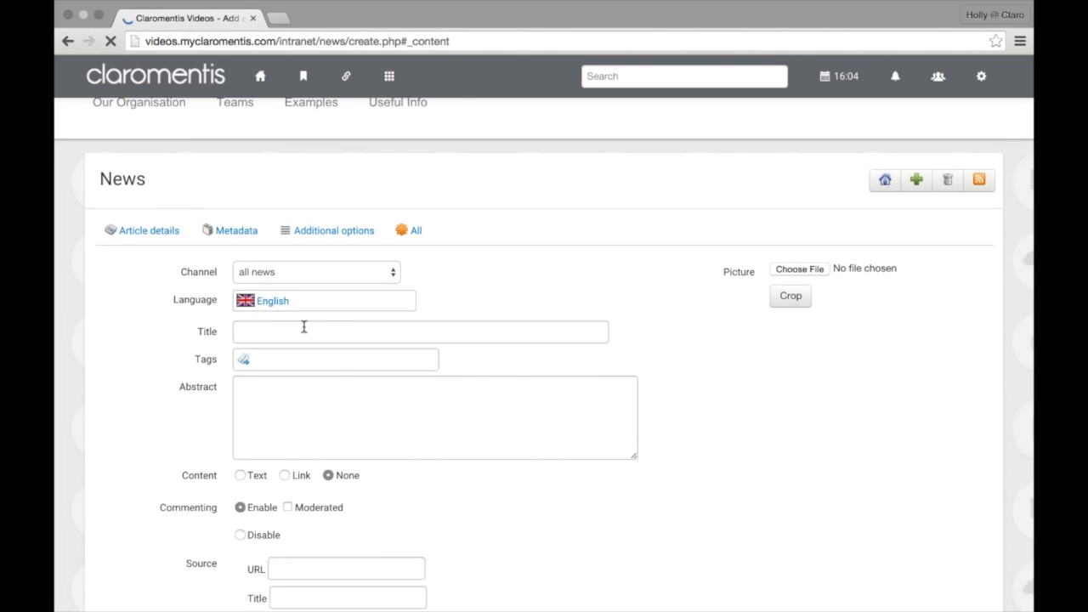
pyautogui.click(326, 325)
pyautogui.write('We')
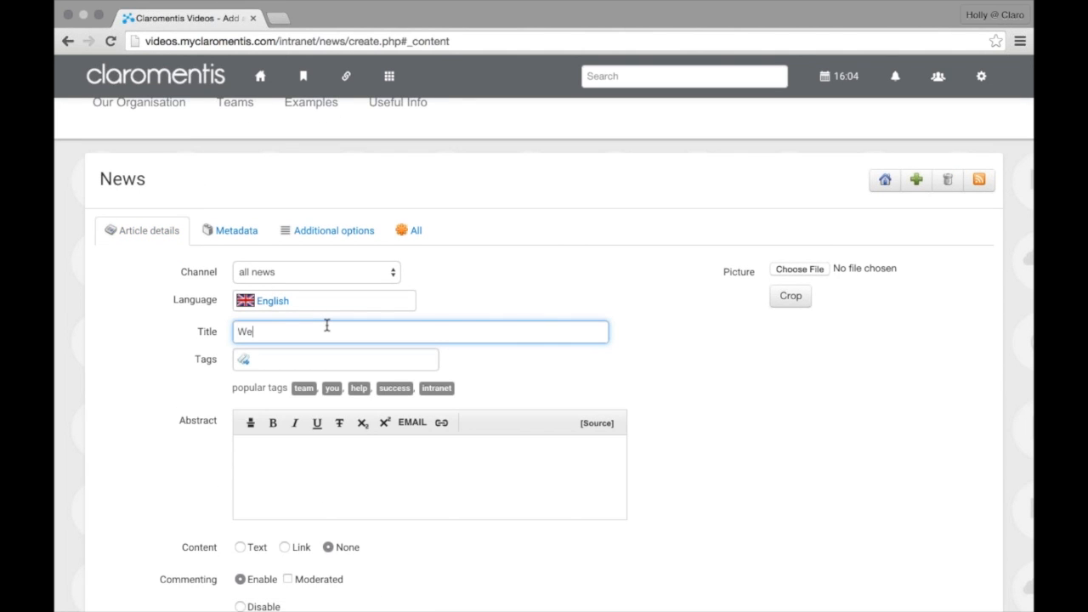
pyautogui.write('lcome to')
pyautogui.hotkey('ctrl', 'a')
pyautogui.press('BackSpace')
pyautogui.write('Successful drop-in sesssion!')
pyautogui.click(343, 334)
pyautogui.press('BackSpace')
# Set the article's content type to Text
pyautogui.click(407, 438)
pyautogui.scroll(-2, 403, 440)
pyautogui.click(330, 468)
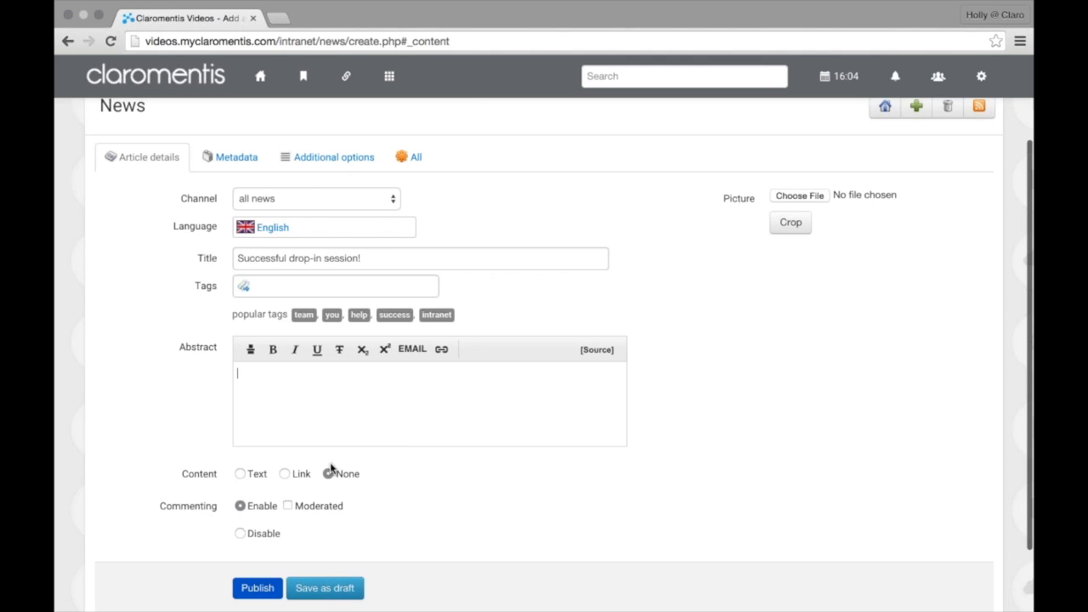
pyautogui.click(280, 410)
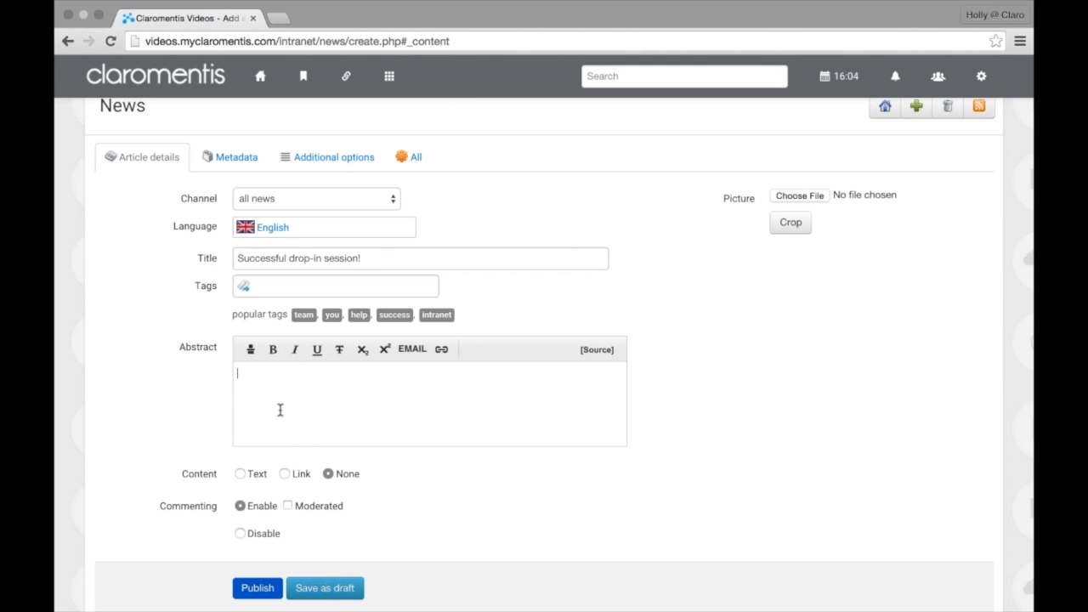
pyautogui.click(241, 475)
pyautogui.scroll(-5, 270, 448)
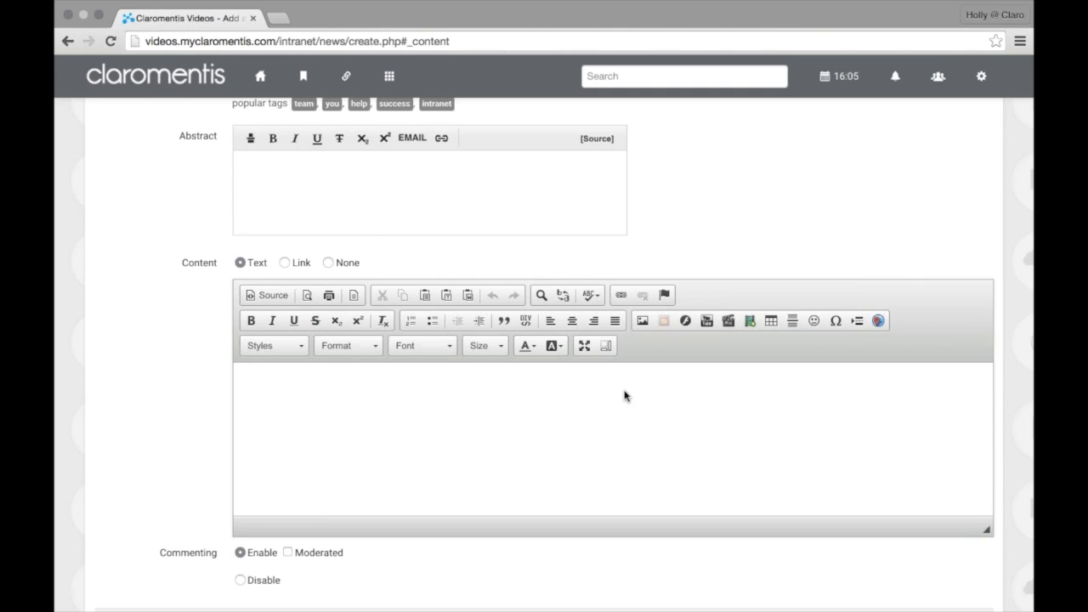
pyautogui.click(400, 438)
pyautogui.click(643, 327)
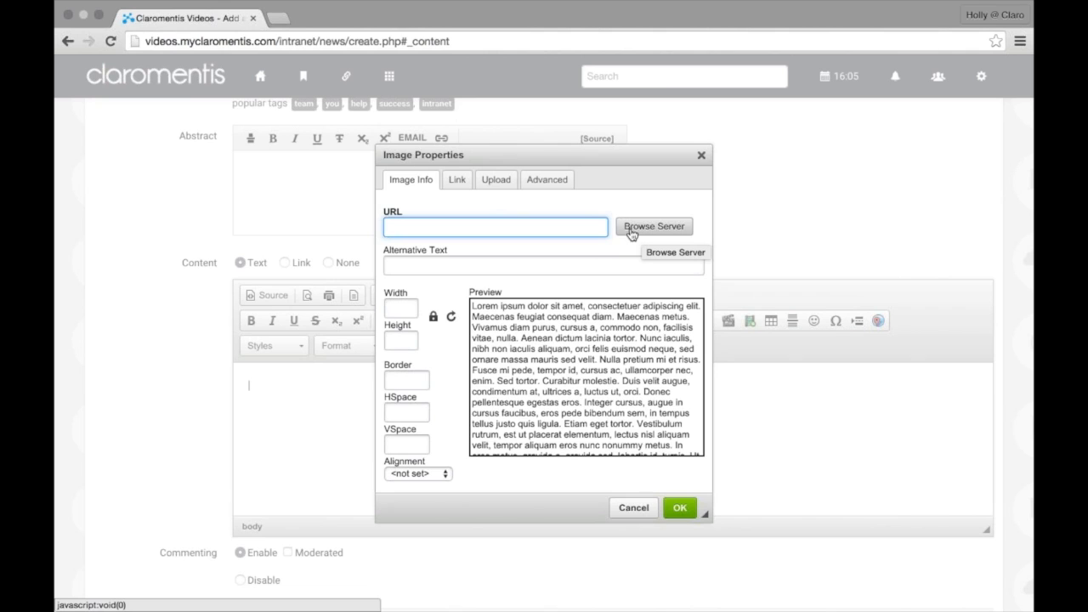
pyautogui.click(503, 183)
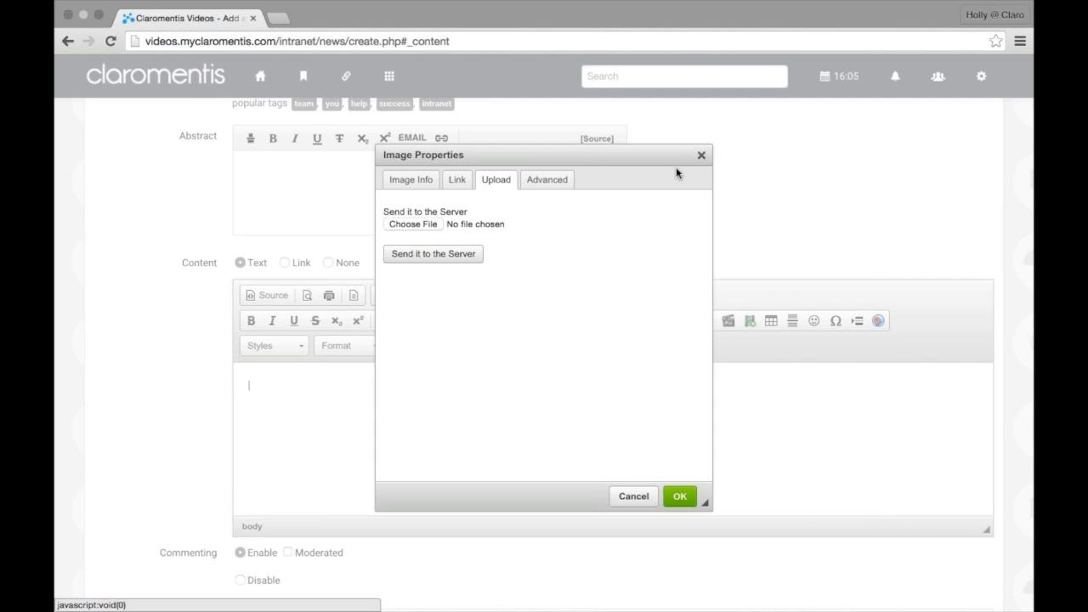
pyautogui.click(701, 156)
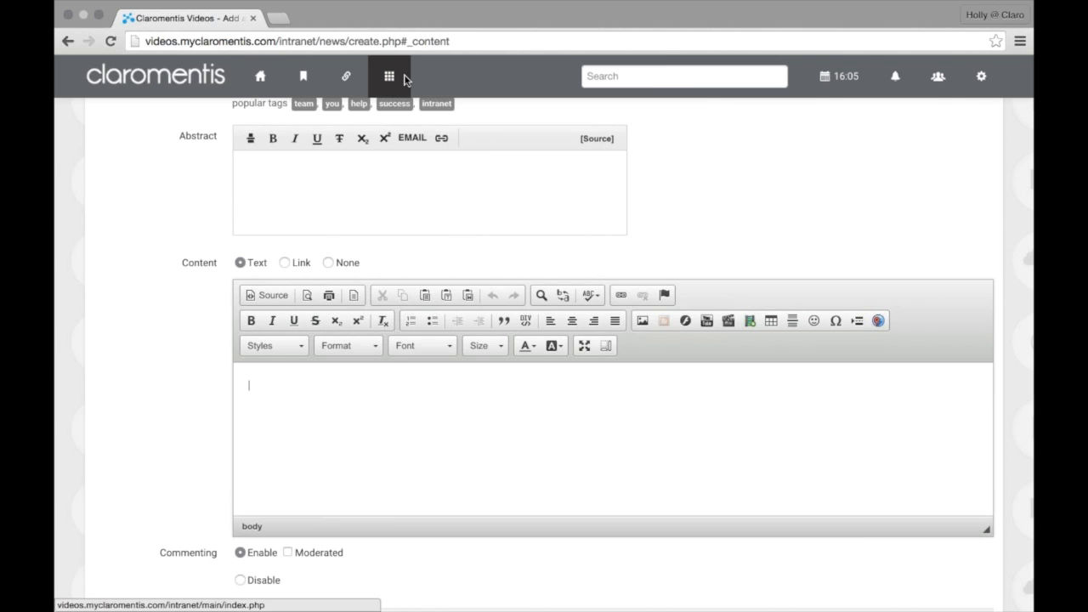
# In Publish, view the Marketing team's Useful Information page
pyautogui.click(405, 81)
pyautogui.click(444, 315)
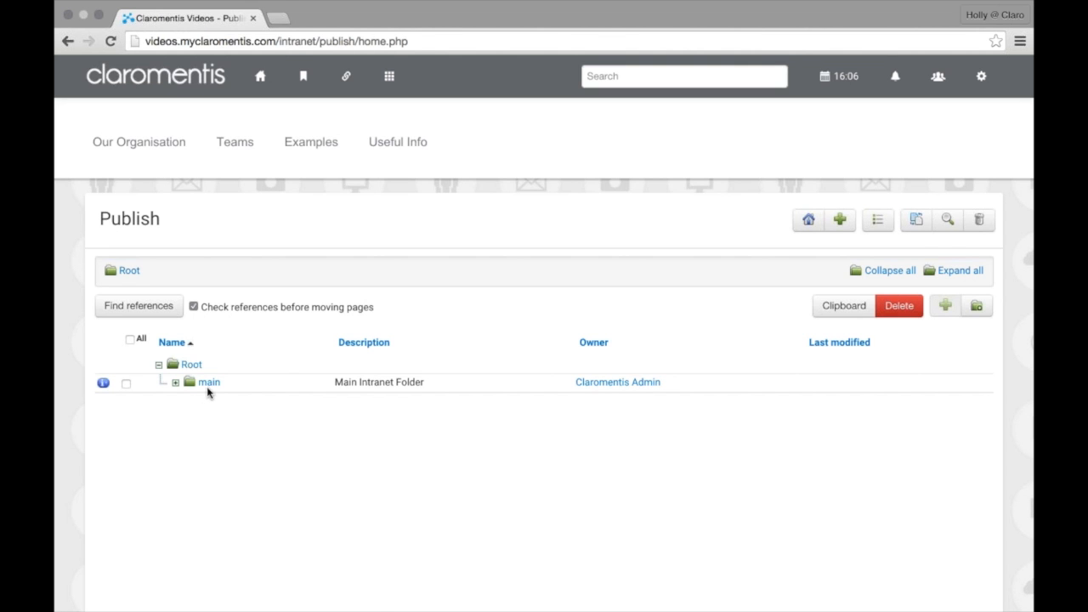
pyautogui.moveTo(252, 144)
pyautogui.moveTo(286, 391)
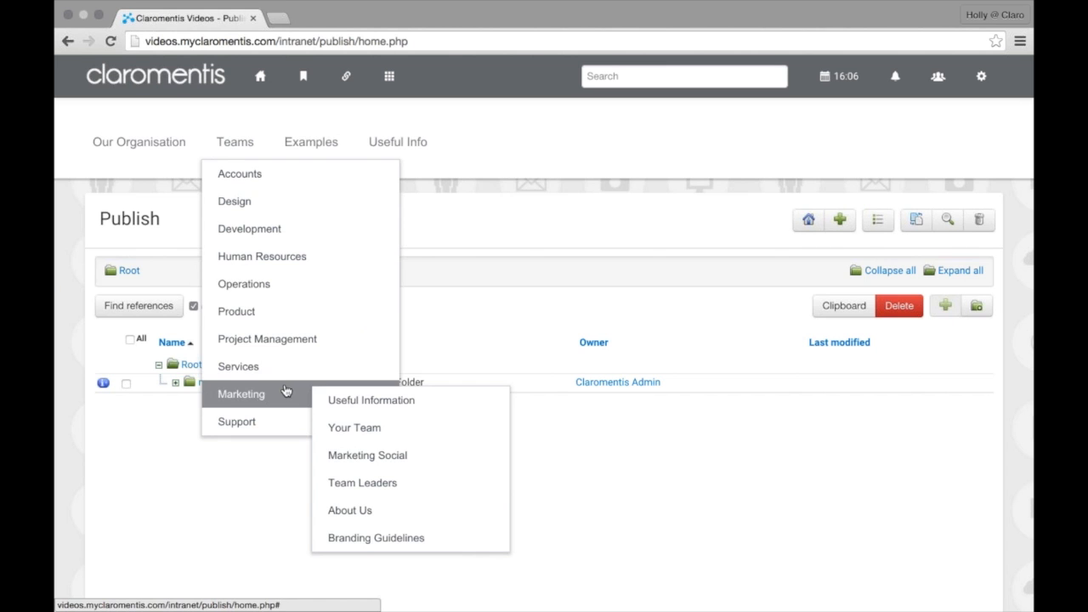
pyautogui.click(418, 402)
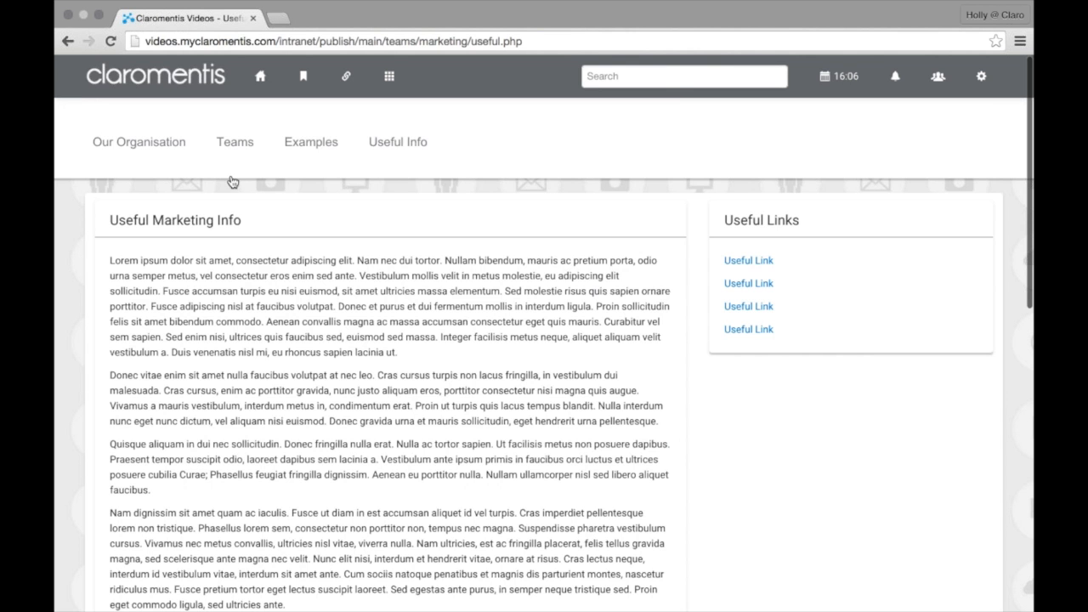
# Back in Publish, browse main > teams > marketing and open the Your Team page
pyautogui.click(389, 76)
pyautogui.click(407, 314)
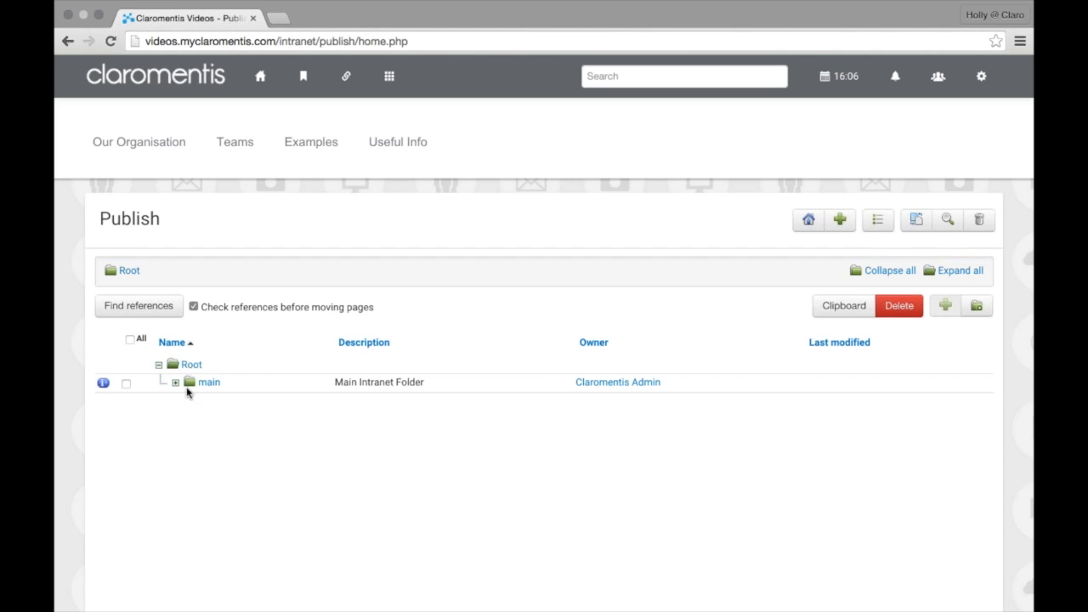
pyautogui.click(206, 386)
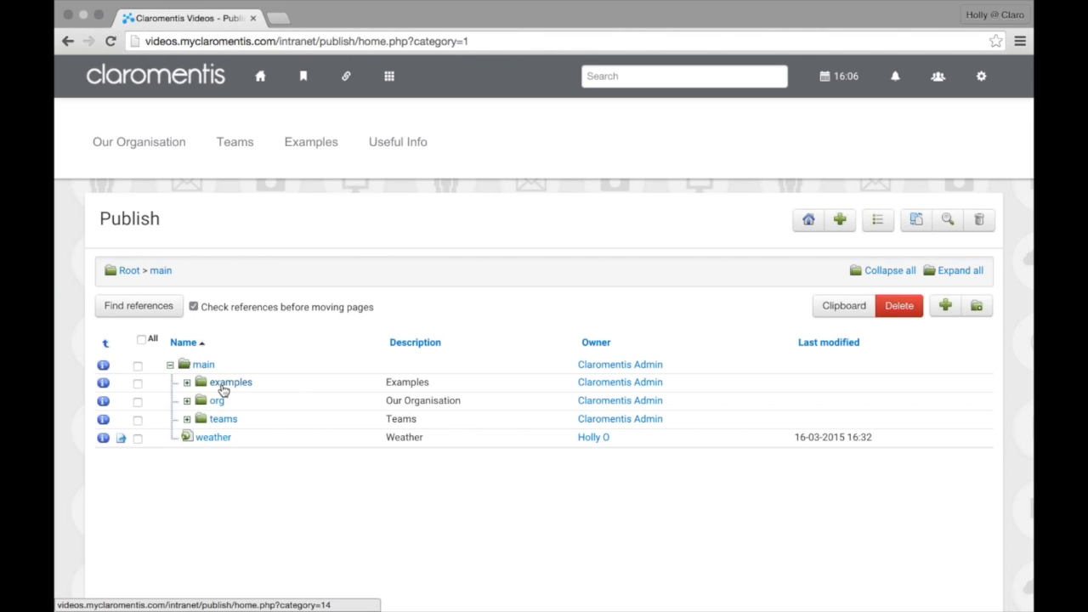
pyautogui.click(221, 420)
pyautogui.scroll(-2, 146, 427)
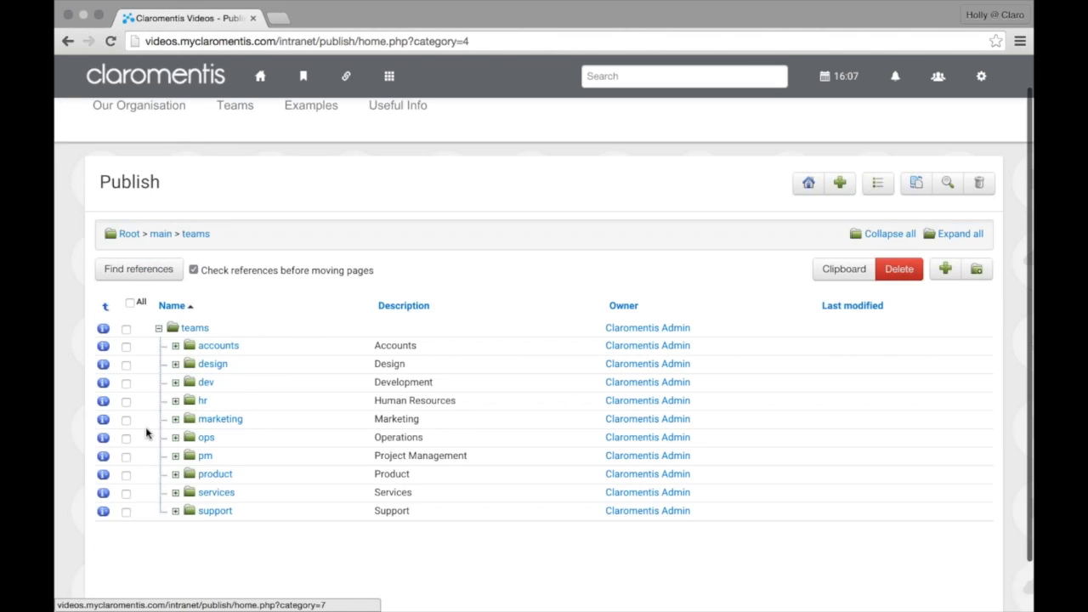
pyautogui.click(210, 364)
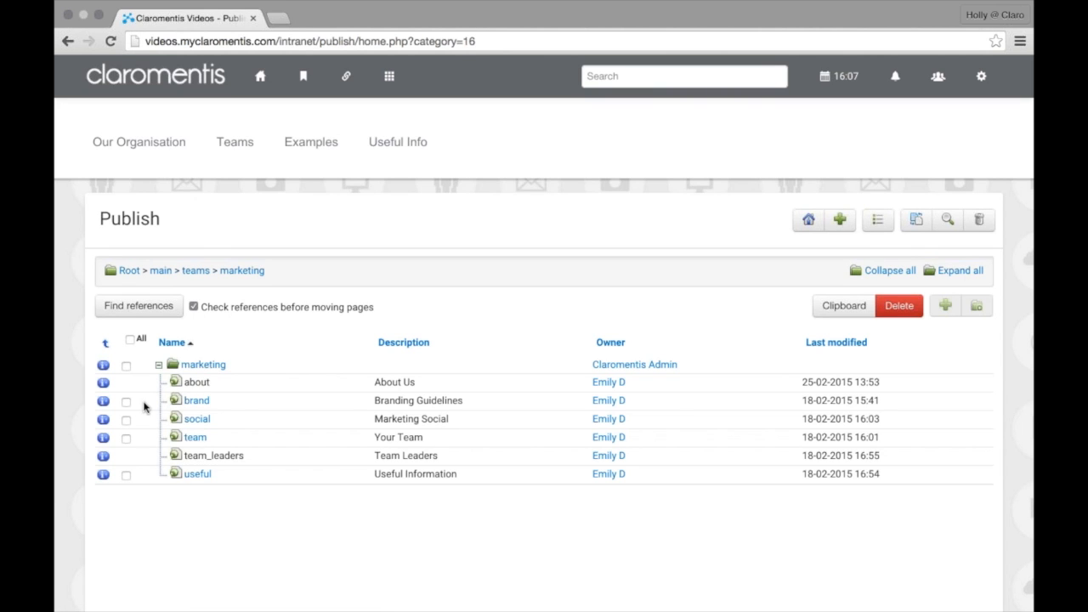
pyautogui.scroll(-1, 143, 408)
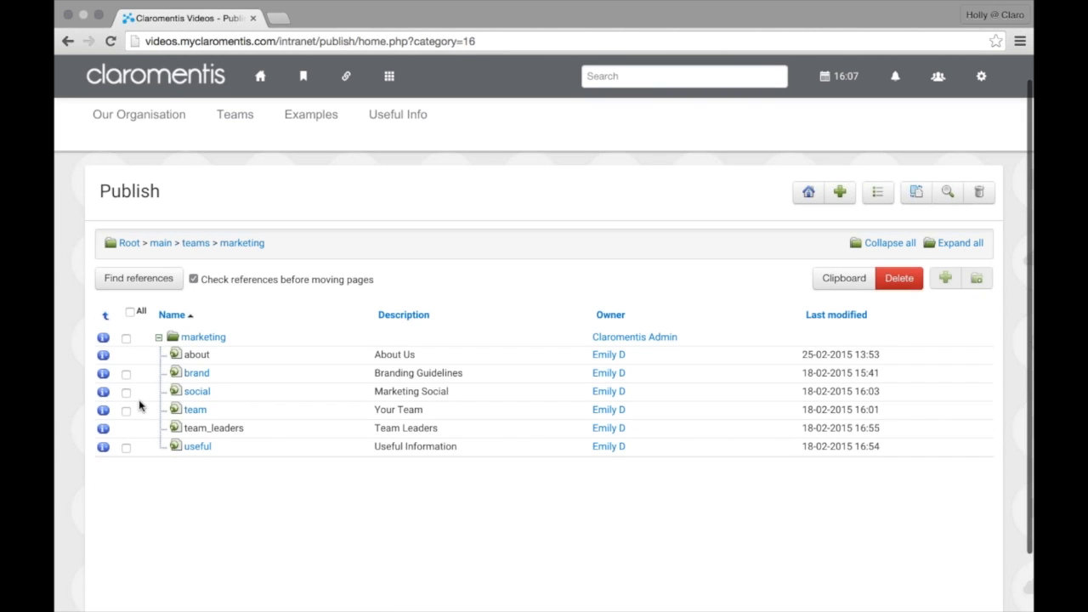
pyautogui.click(196, 412)
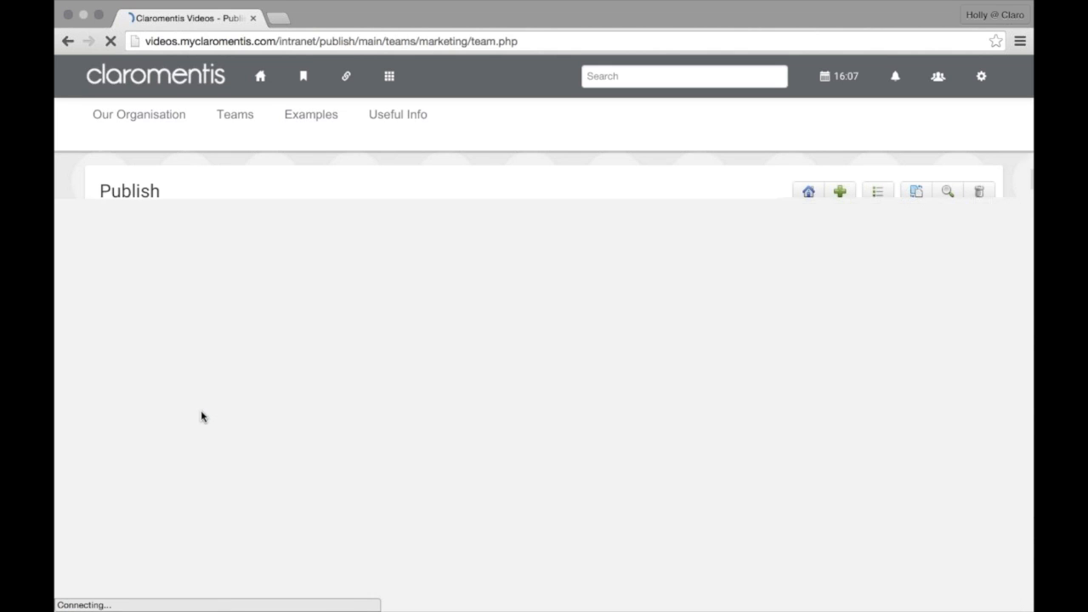
pyautogui.click(389, 76)
pyautogui.click(396, 377)
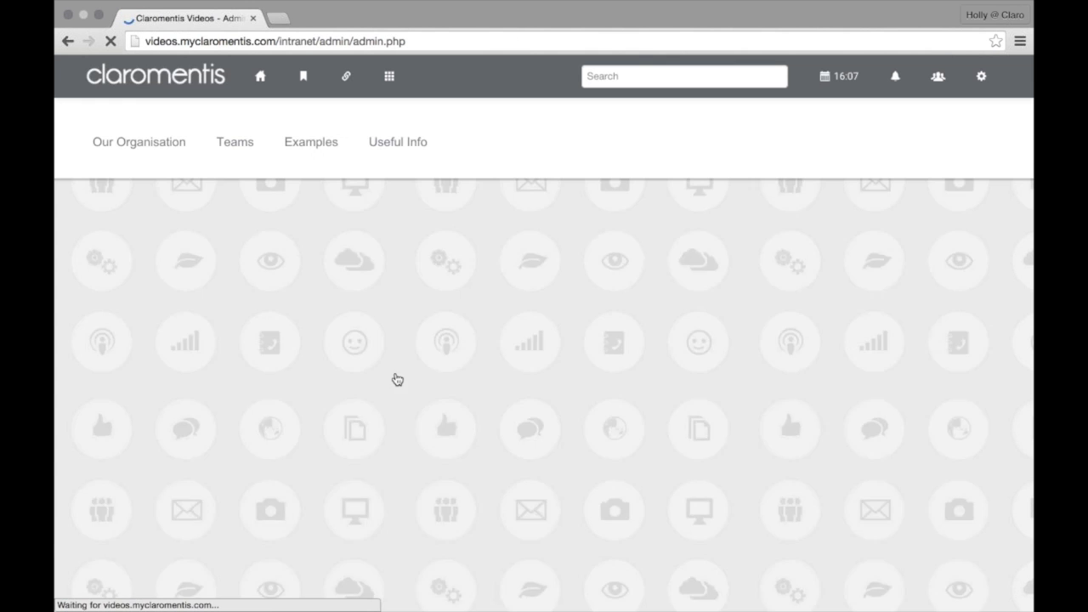
pyautogui.scroll(-4, 416, 408)
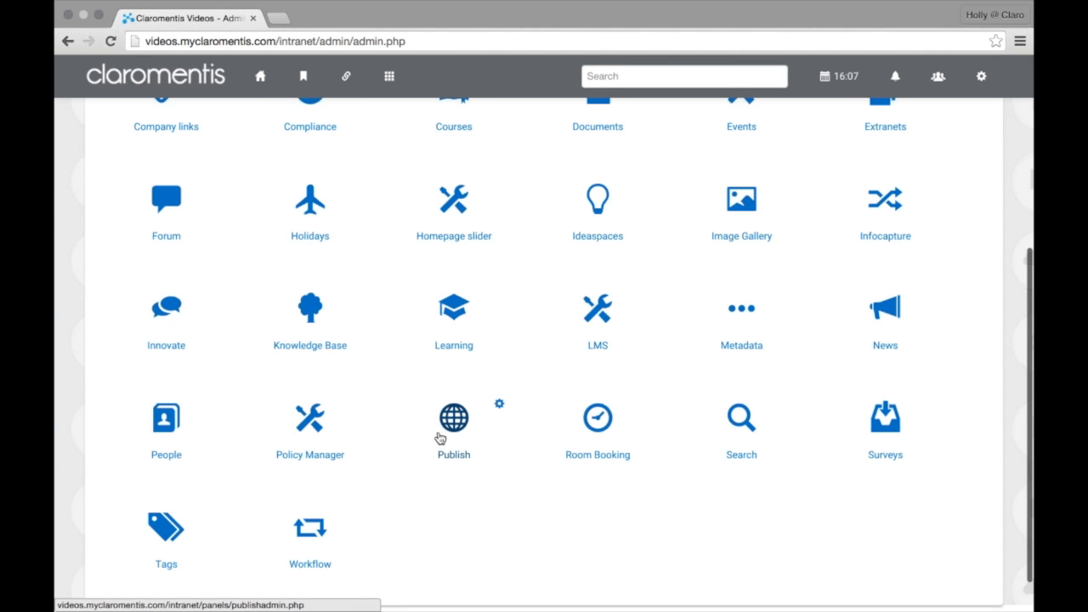
pyautogui.click(437, 437)
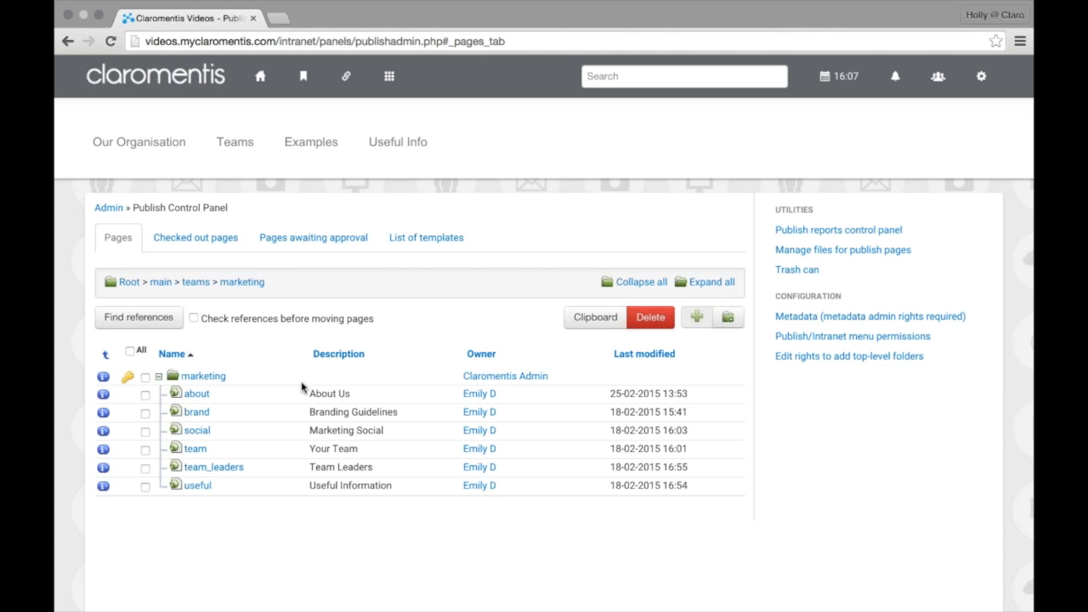
pyautogui.click(202, 247)
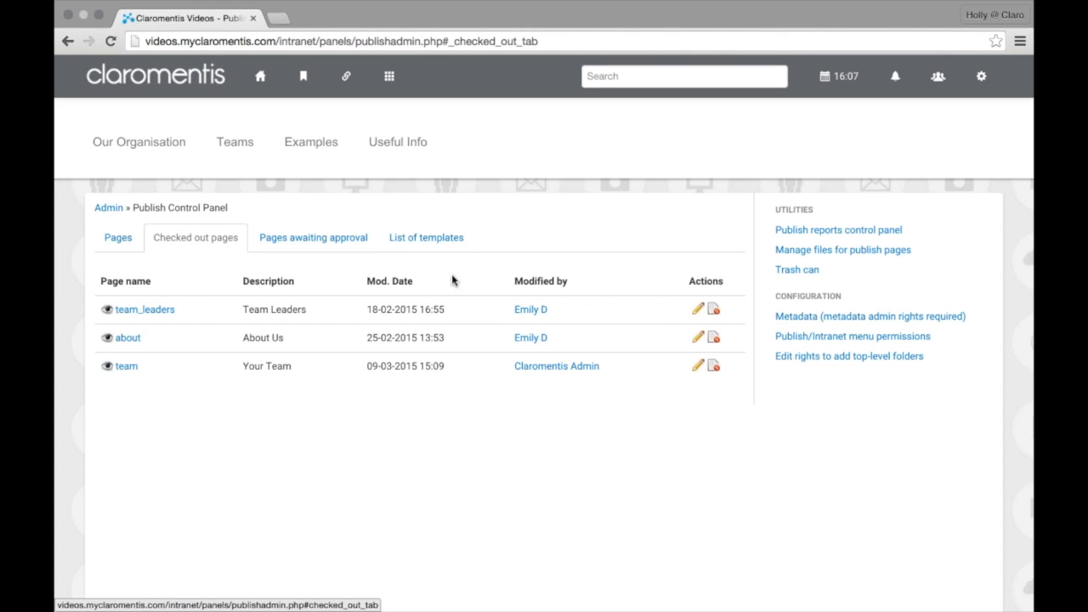
pyautogui.click(715, 340)
pyautogui.click(659, 222)
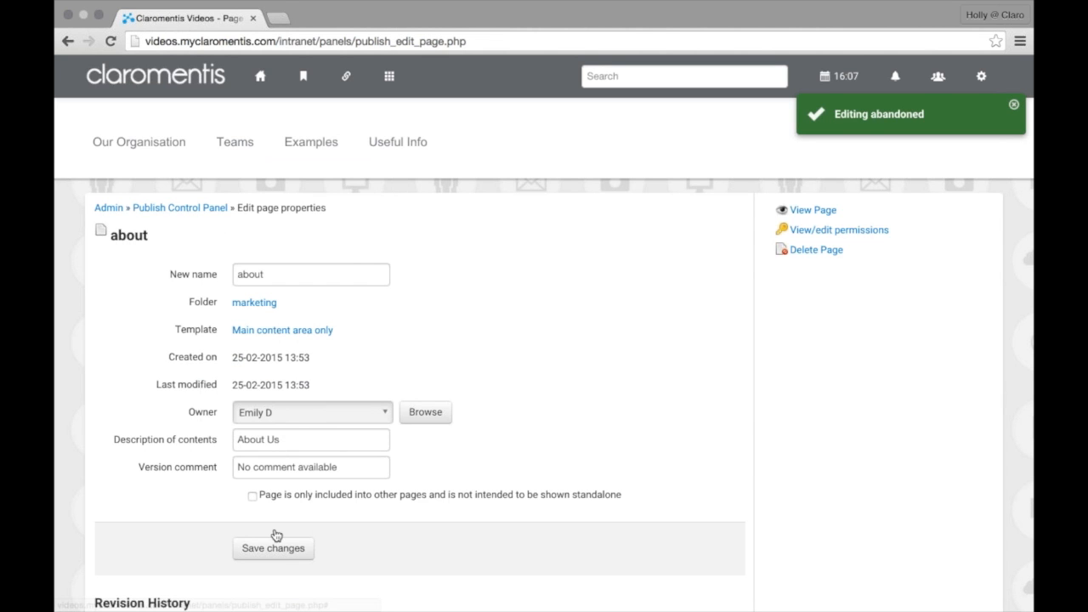
pyautogui.click(273, 548)
pyautogui.click(273, 552)
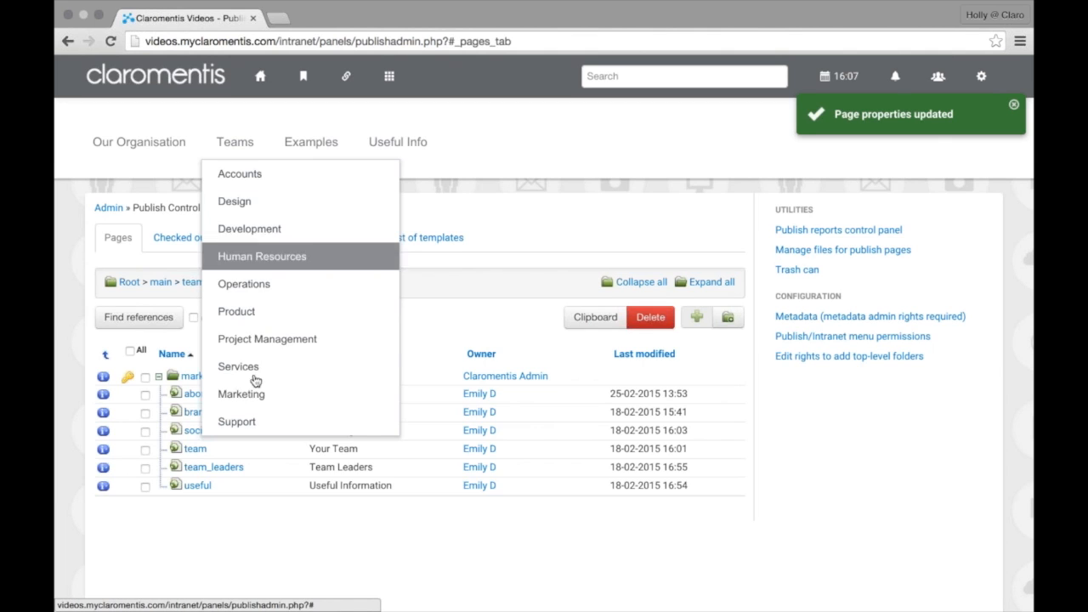
pyautogui.moveTo(255, 393)
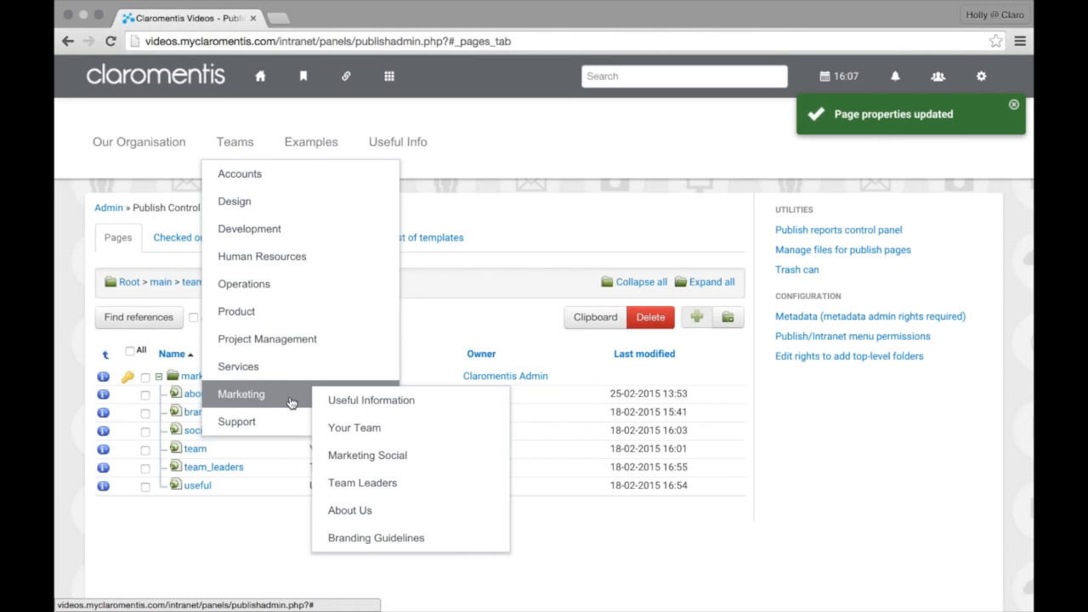
pyautogui.click(374, 510)
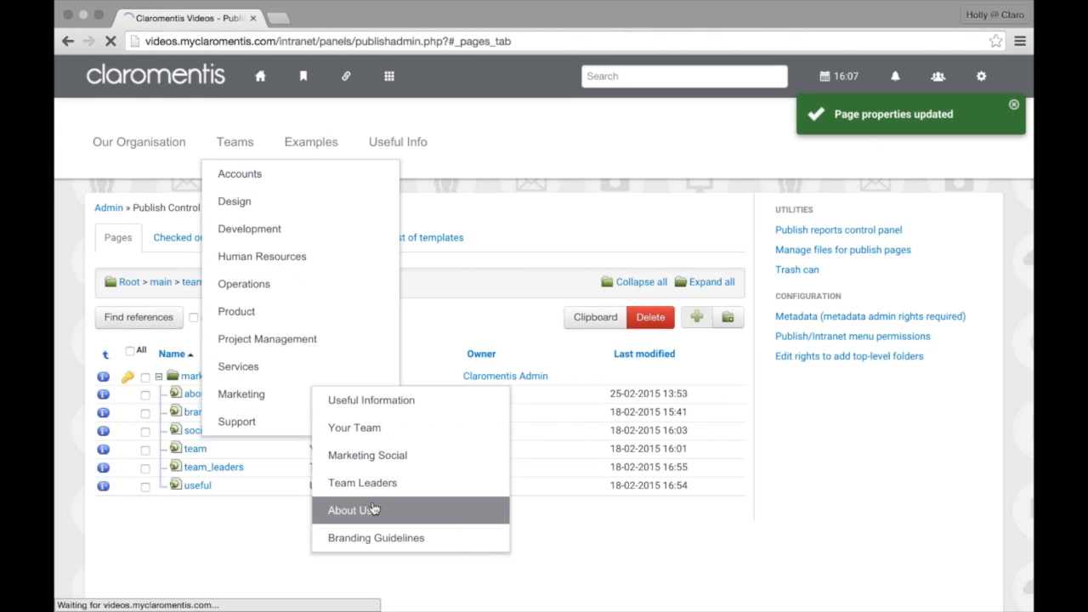
pyautogui.click(74, 45)
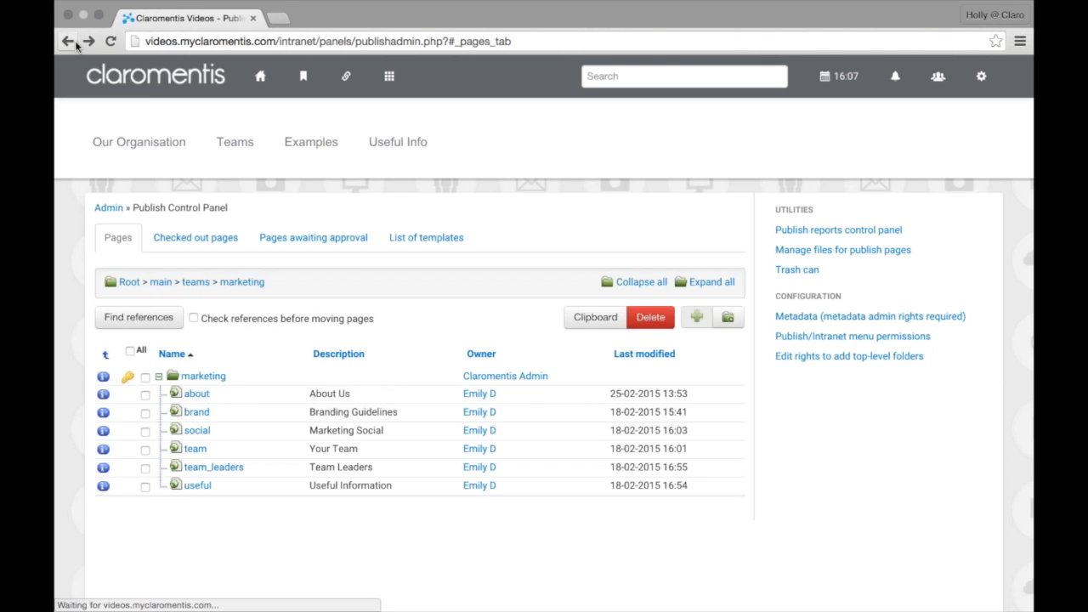
pyautogui.moveTo(347, 133)
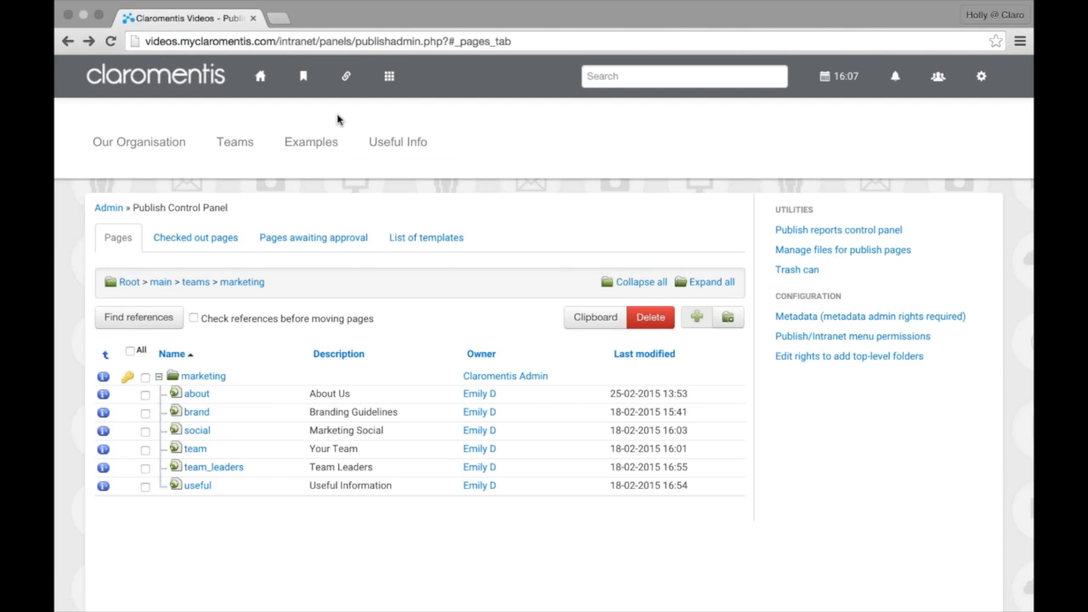
# Open the How To Have Fun article in Knowledge Base and bring up its edit form at Description
pyautogui.click(391, 91)
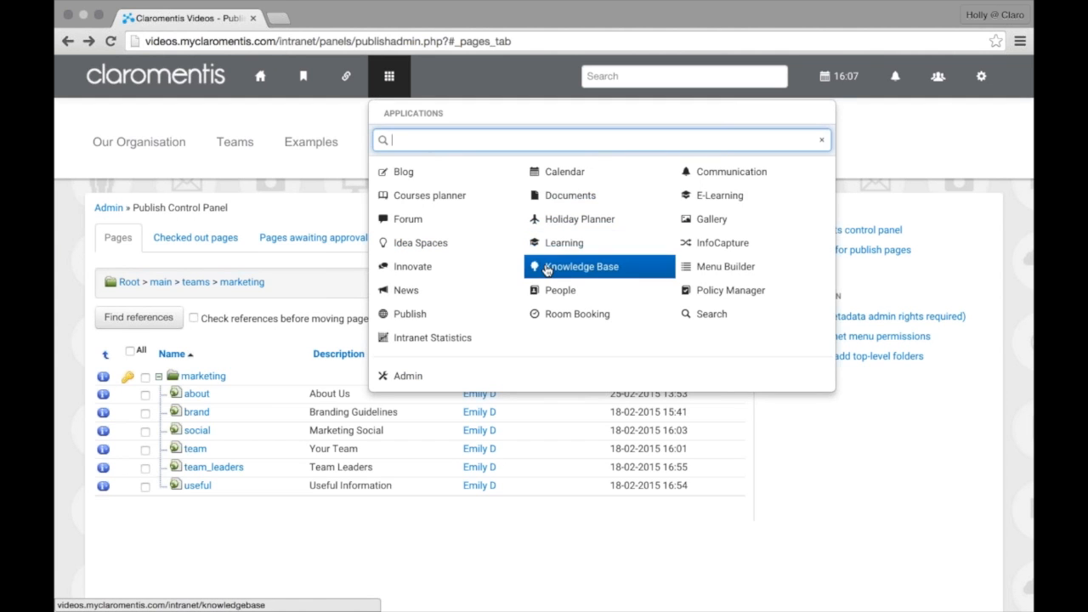
pyautogui.click(573, 269)
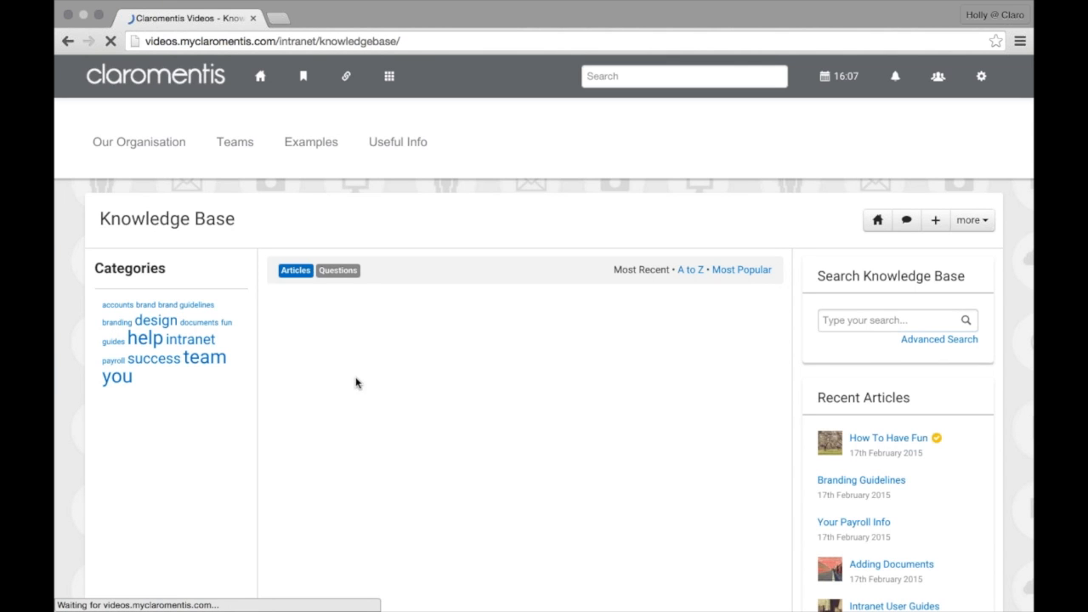
pyautogui.click(420, 315)
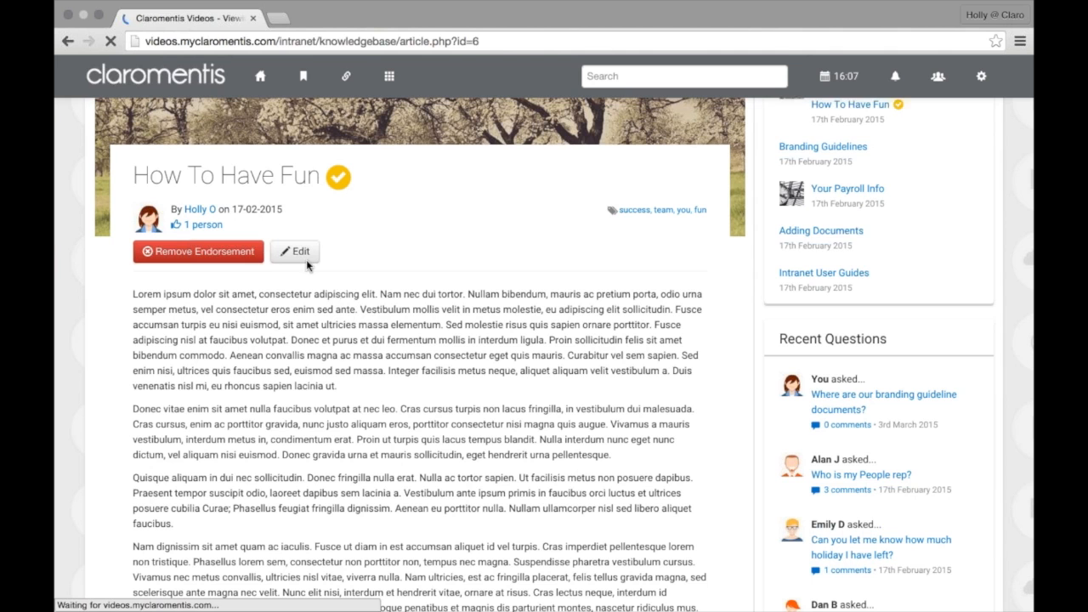
pyautogui.click(299, 254)
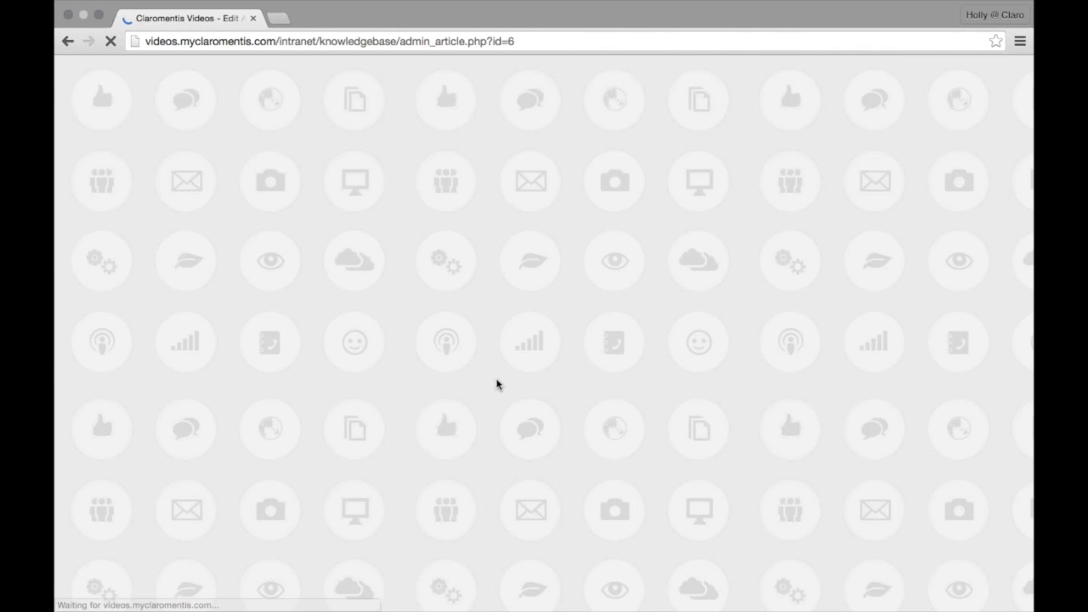
pyautogui.scroll(-5, 496, 378)
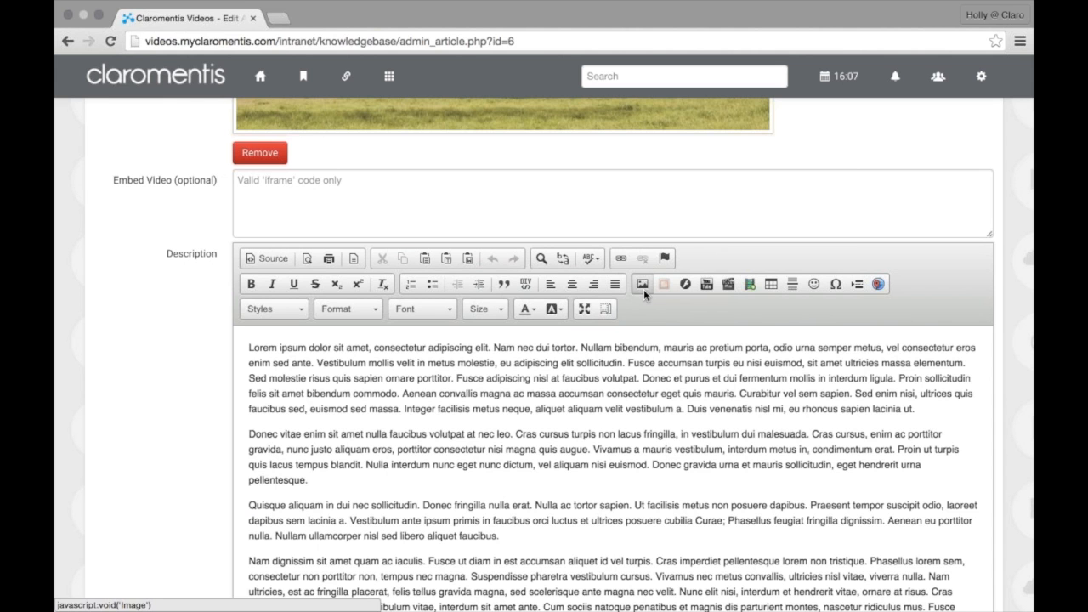
# Insert an image in the description and browse the server's files for it
pyautogui.click(644, 289)
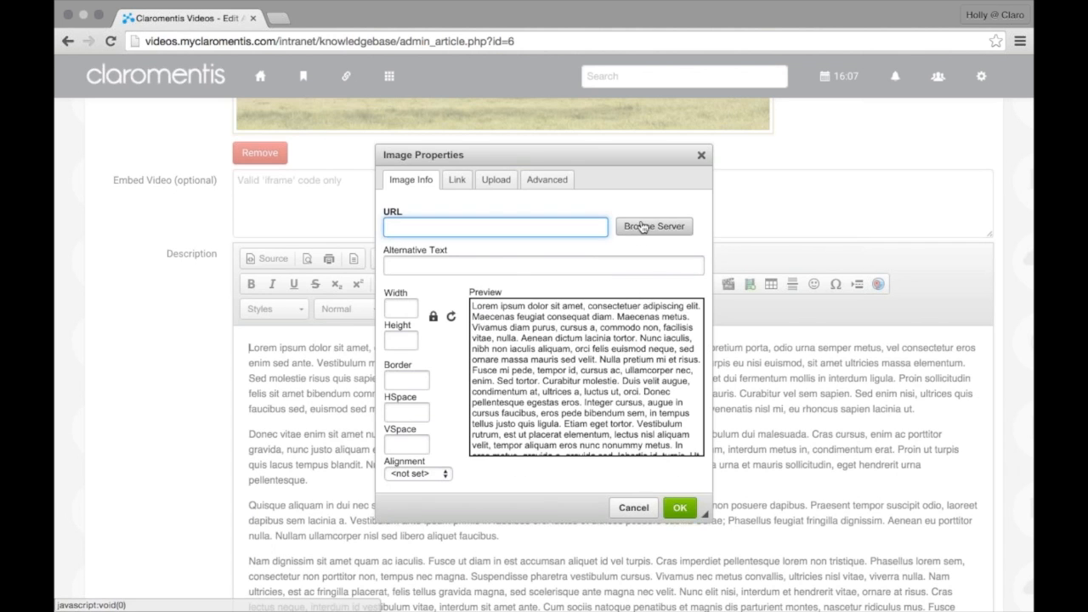
pyautogui.click(651, 227)
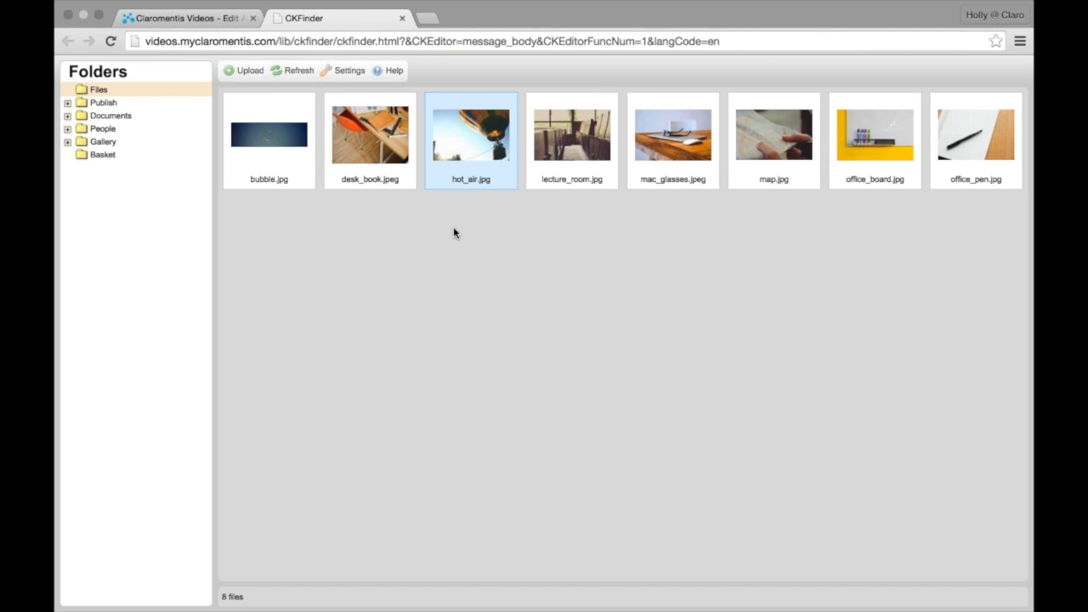
# Deselect hot_air.jpg, close the CKFinder browser, and cancel Image Properties without adding a picture
pyautogui.click(454, 229)
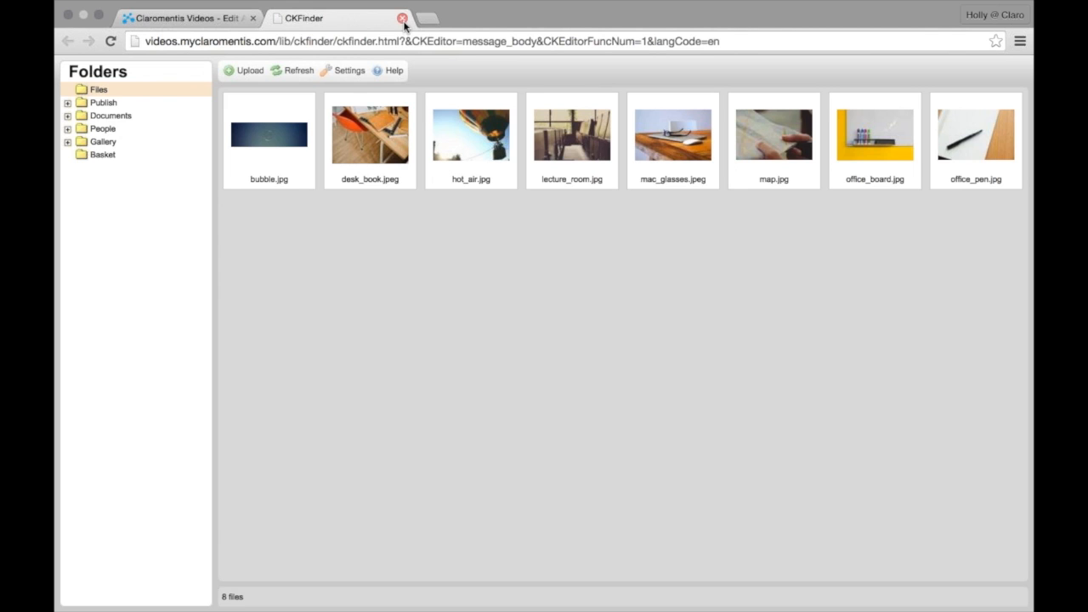
pyautogui.click(402, 19)
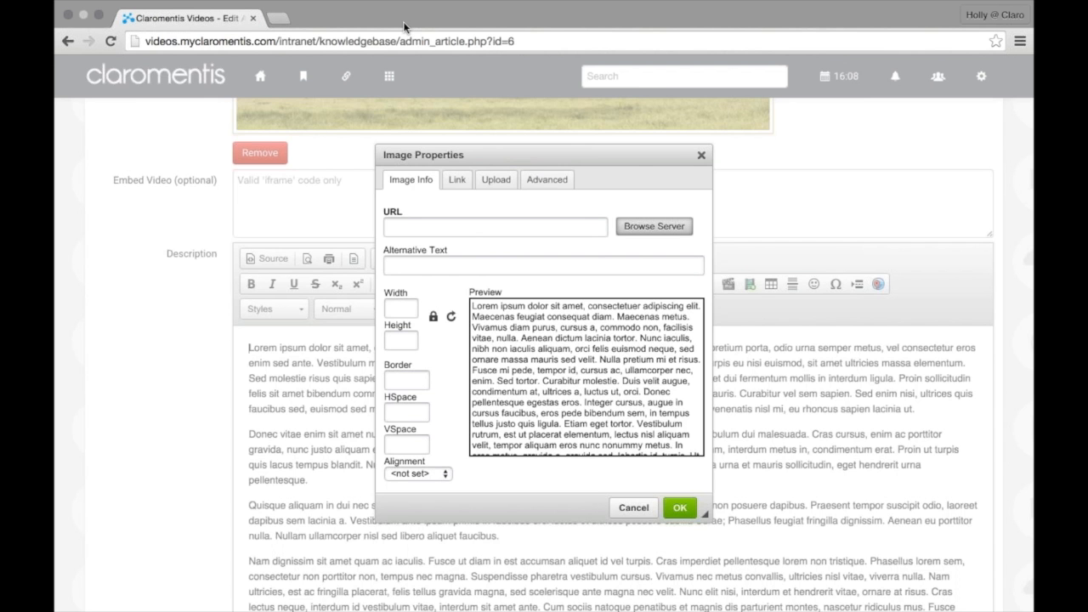
pyautogui.click(701, 155)
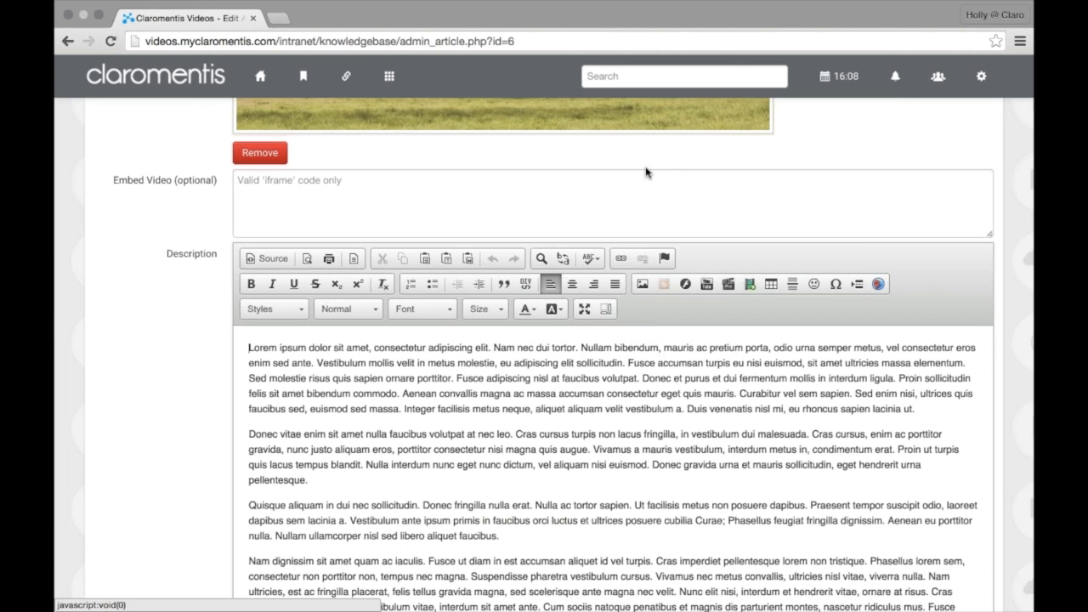
# Return to the intranet home page via the home icon
pyautogui.click(271, 85)
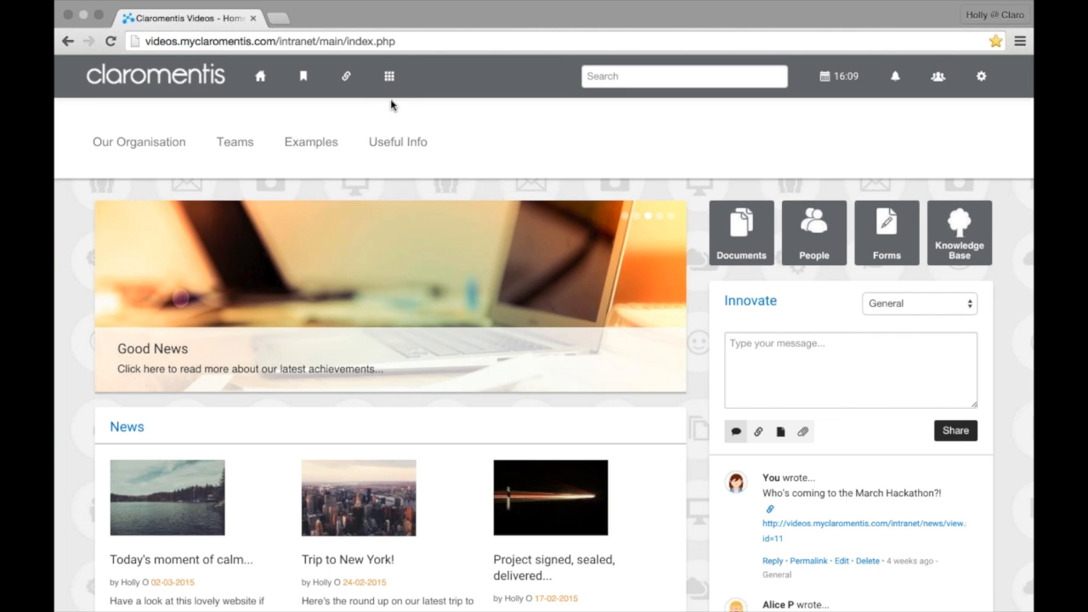
# Open Publish and go up to the main > teams folder
pyautogui.click(388, 78)
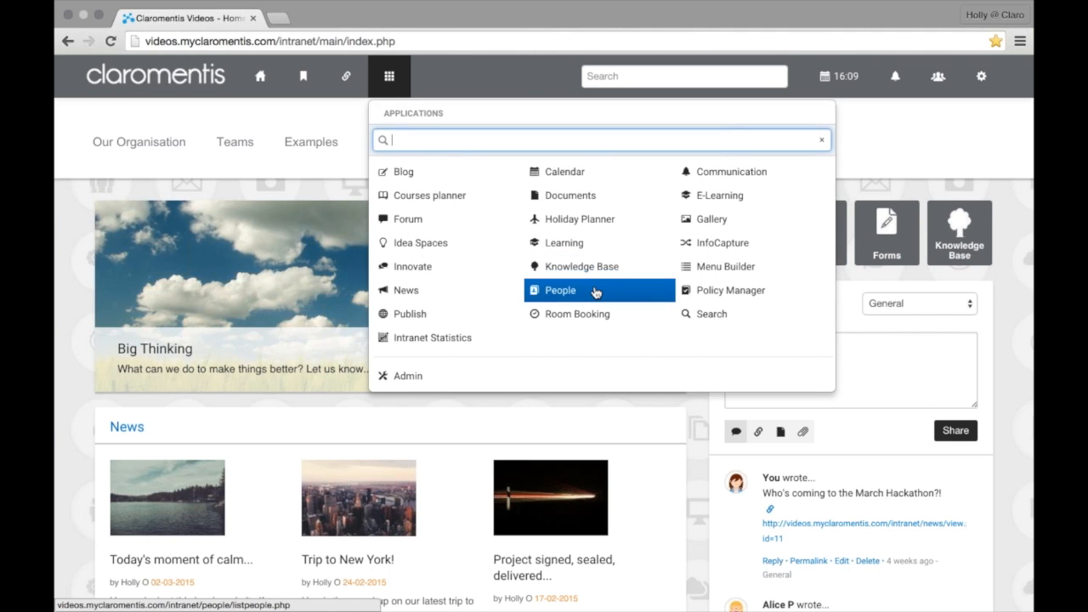
pyautogui.click(486, 315)
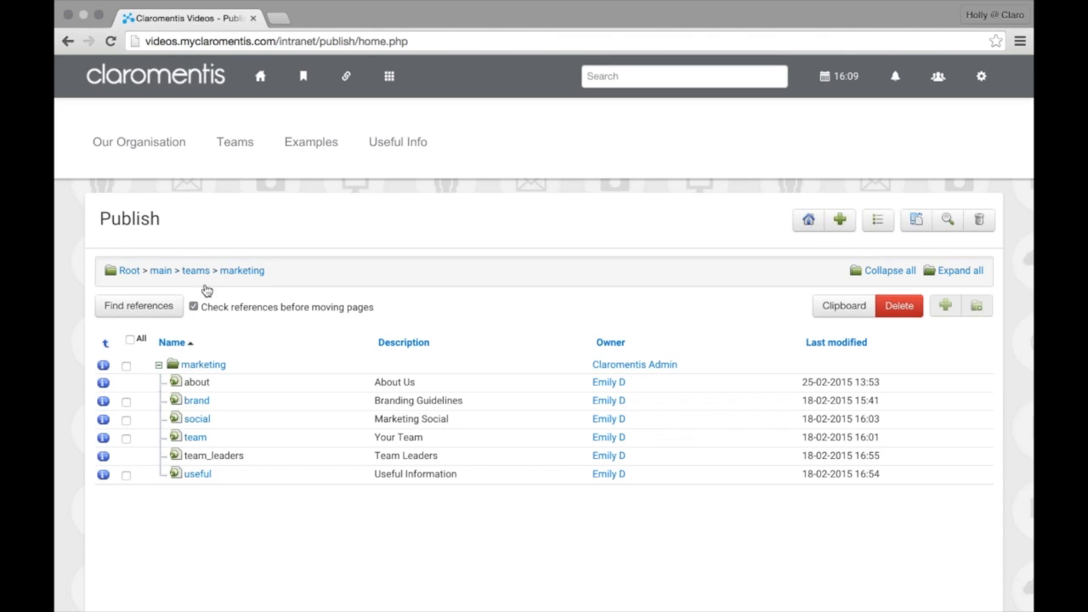
pyautogui.click(188, 272)
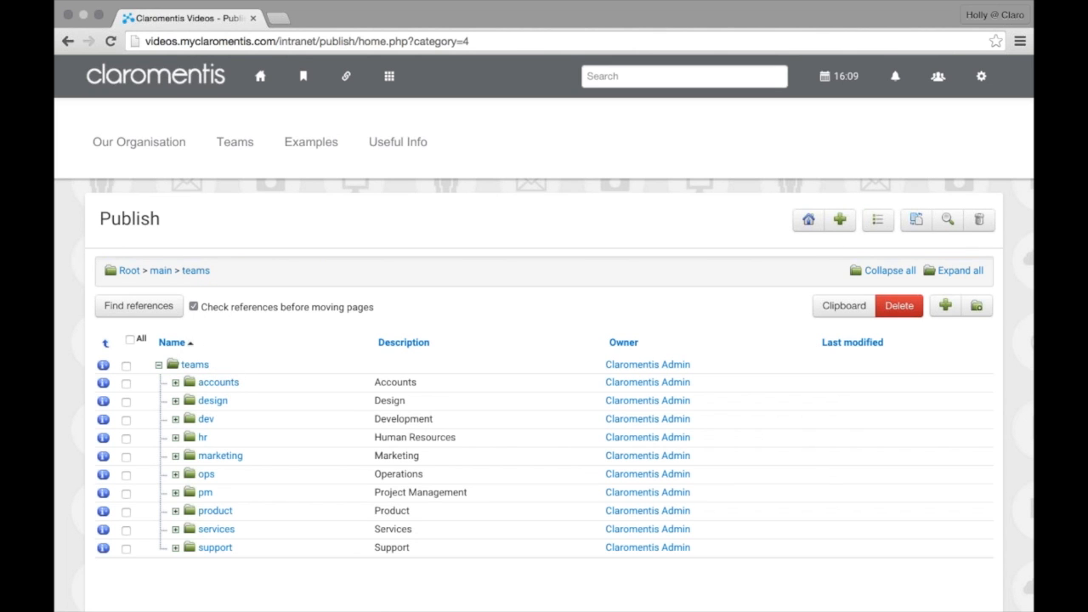
# Add a Standard Template page named 'dropin' with friendly name 'CkEditor' to teams
pyautogui.click(948, 303)
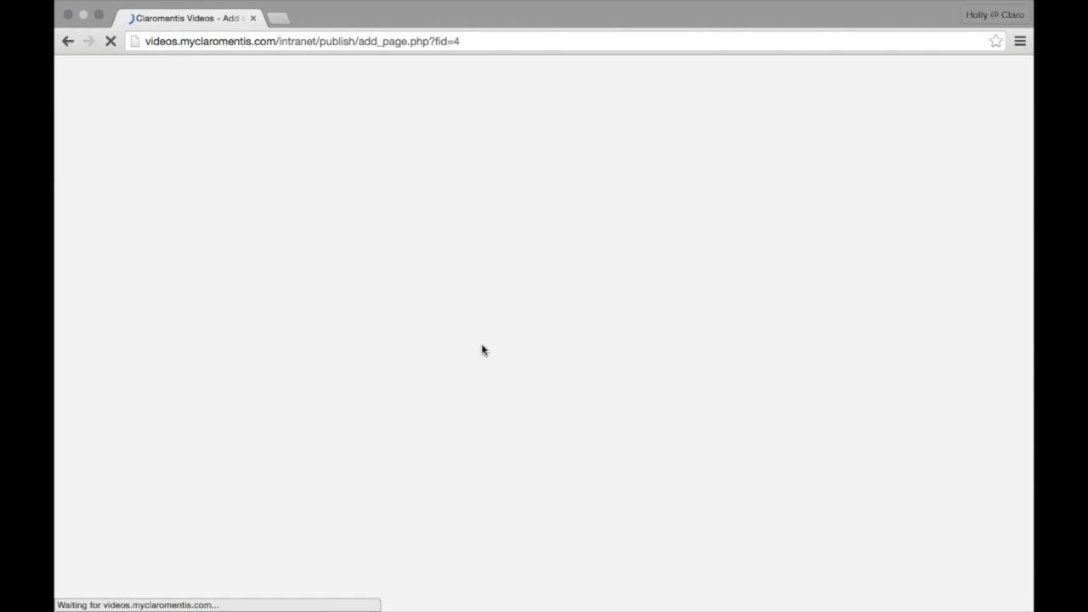
pyautogui.scroll(-3, 191, 412)
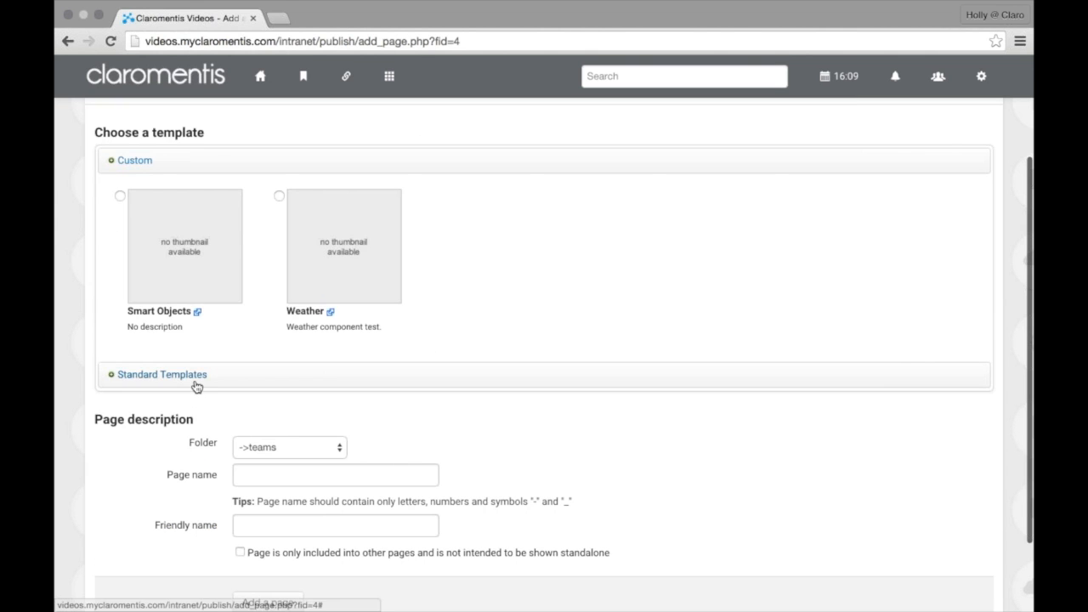
pyautogui.click(194, 377)
pyautogui.scroll(-5, 182, 500)
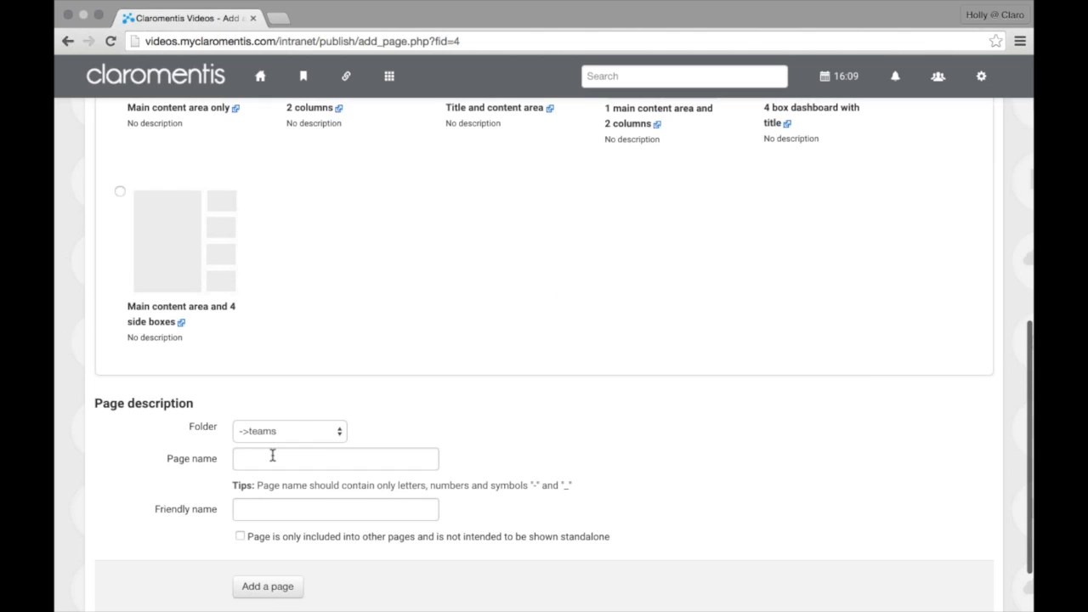
pyautogui.click(272, 456)
pyautogui.write('dropin')
pyautogui.press('Tab')
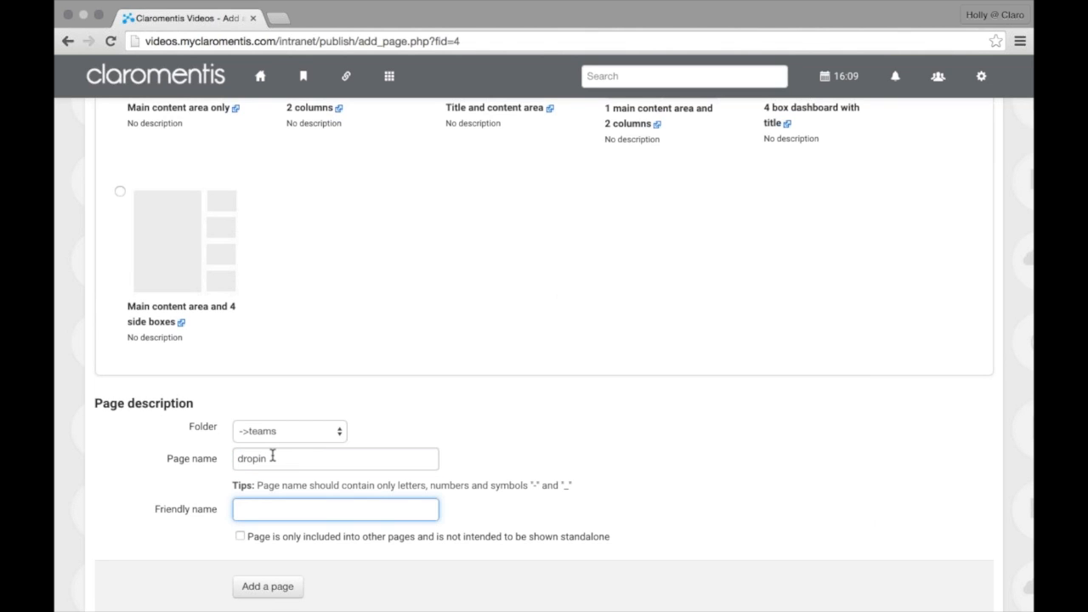
pyautogui.write('CkEditor')
pyautogui.click(273, 593)
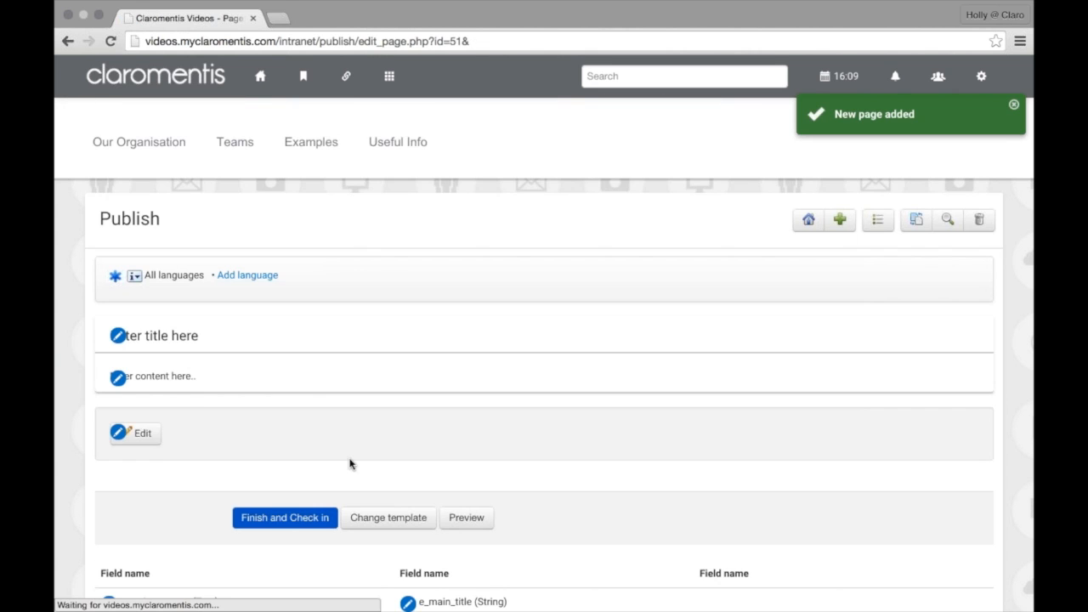
# Edit the dropin page's main content and browse the server for an image to insert
pyautogui.click(118, 379)
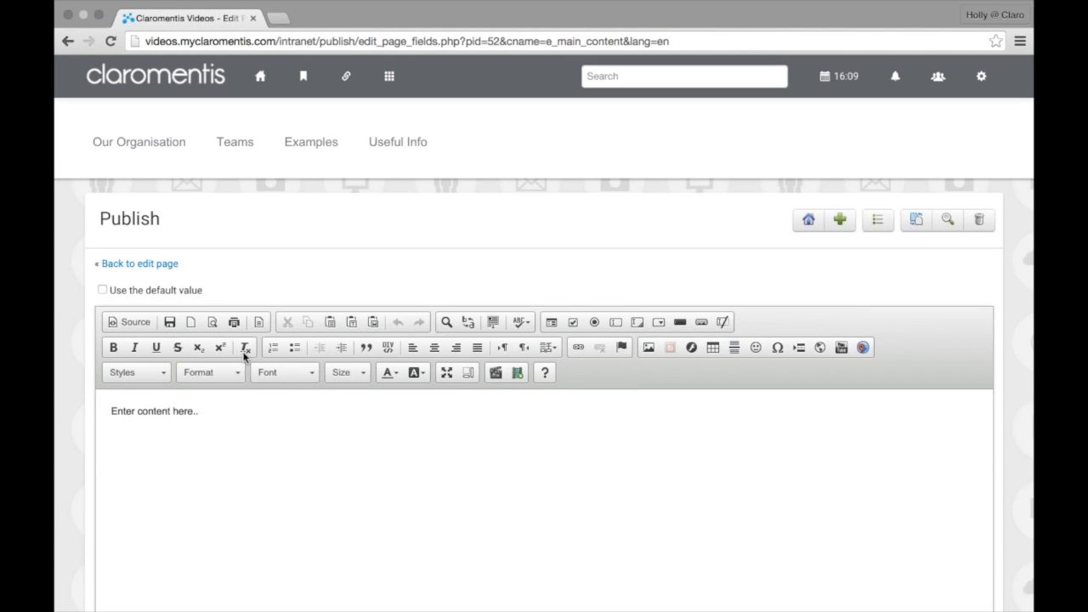
pyautogui.click(649, 336)
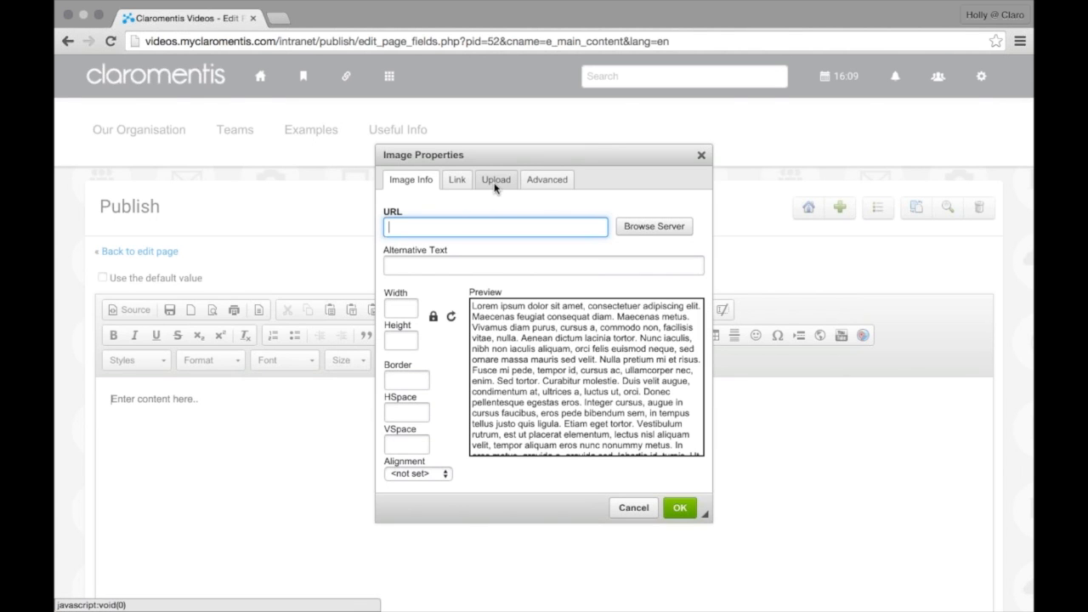
pyautogui.click(634, 234)
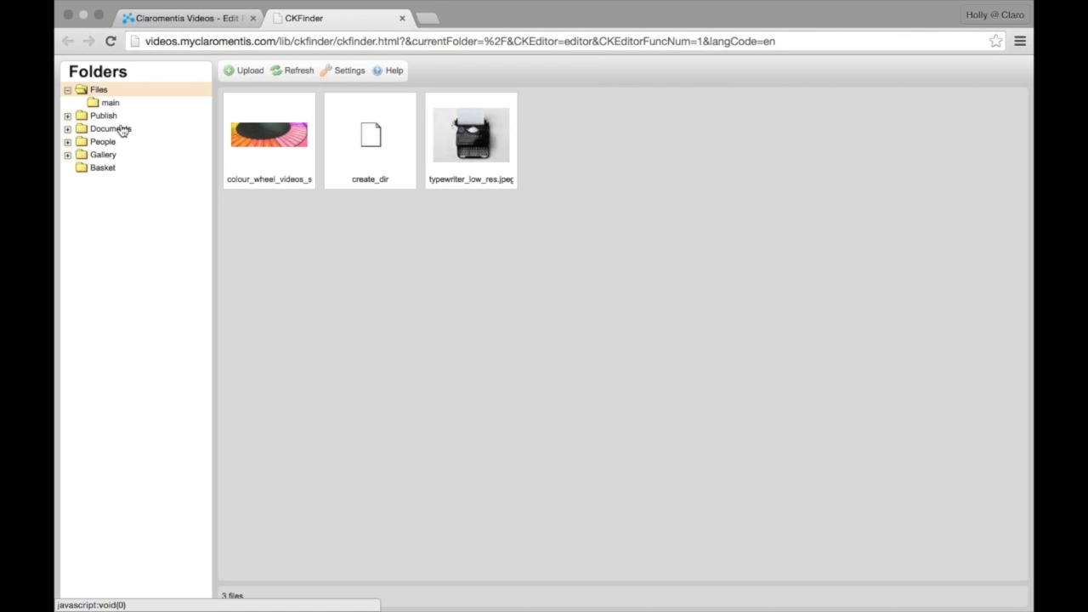
# Expand and collapse the Publish, main, Documents, People and Gallery folders, then close CKFinder unused
pyautogui.click(67, 115)
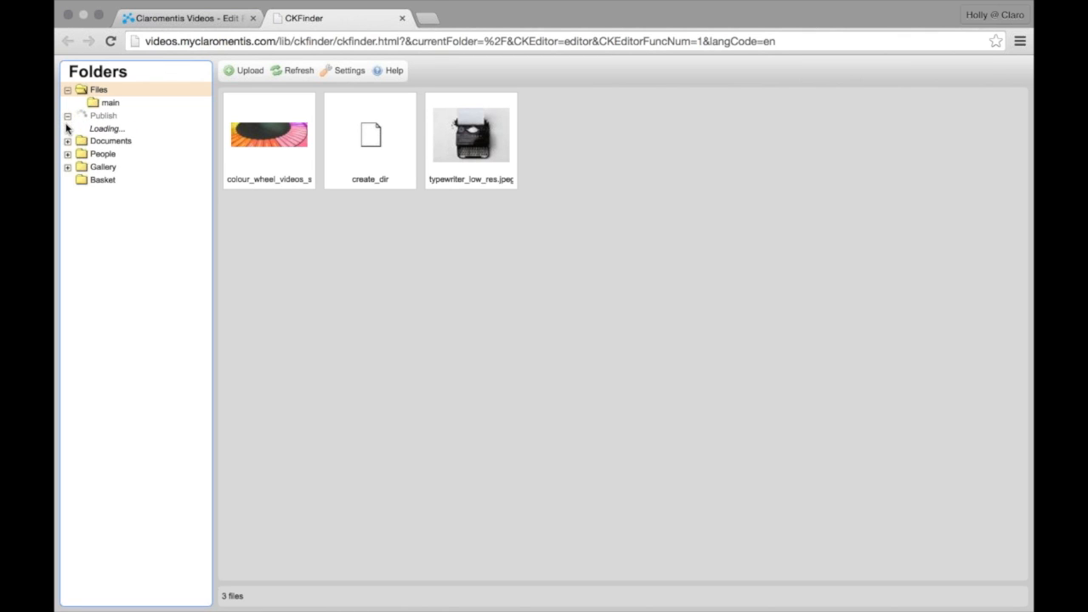
pyautogui.click(79, 130)
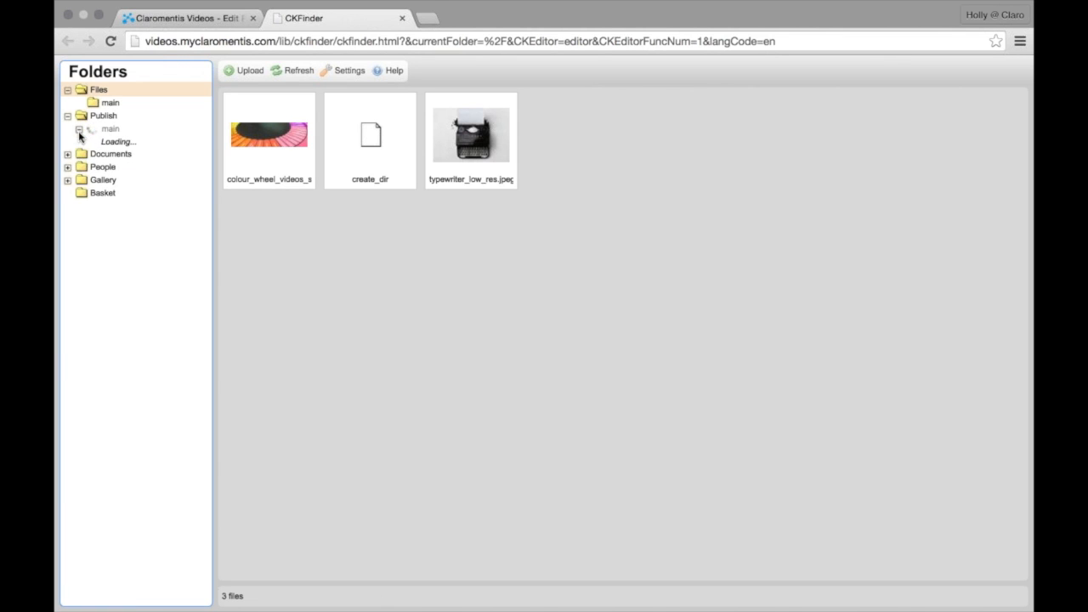
pyautogui.click(67, 181)
pyautogui.click(68, 260)
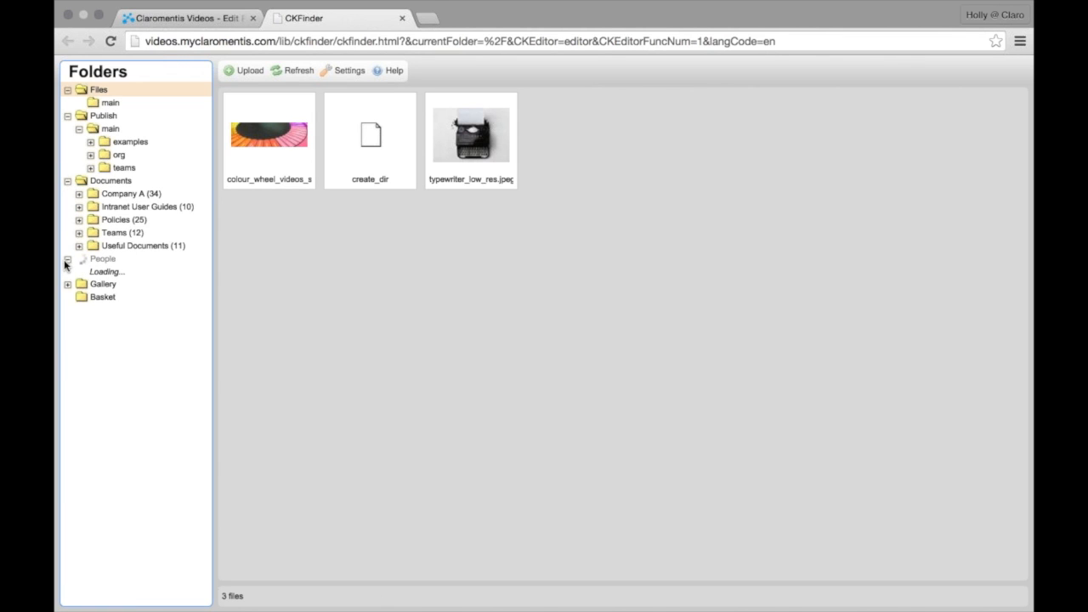
pyautogui.click(67, 272)
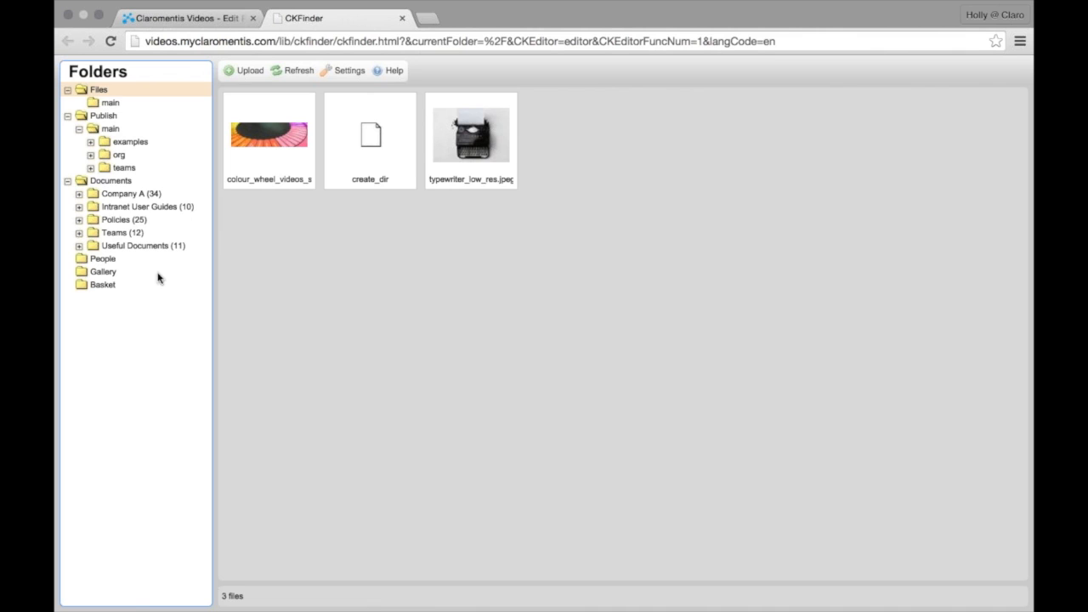
pyautogui.click(68, 117)
pyautogui.click(68, 129)
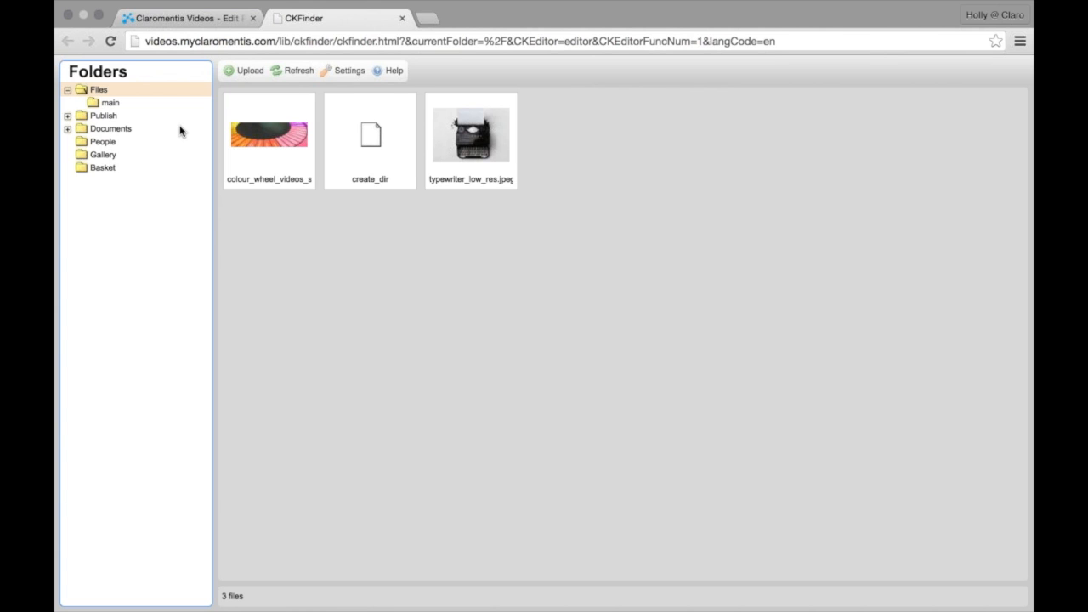
pyautogui.click(403, 18)
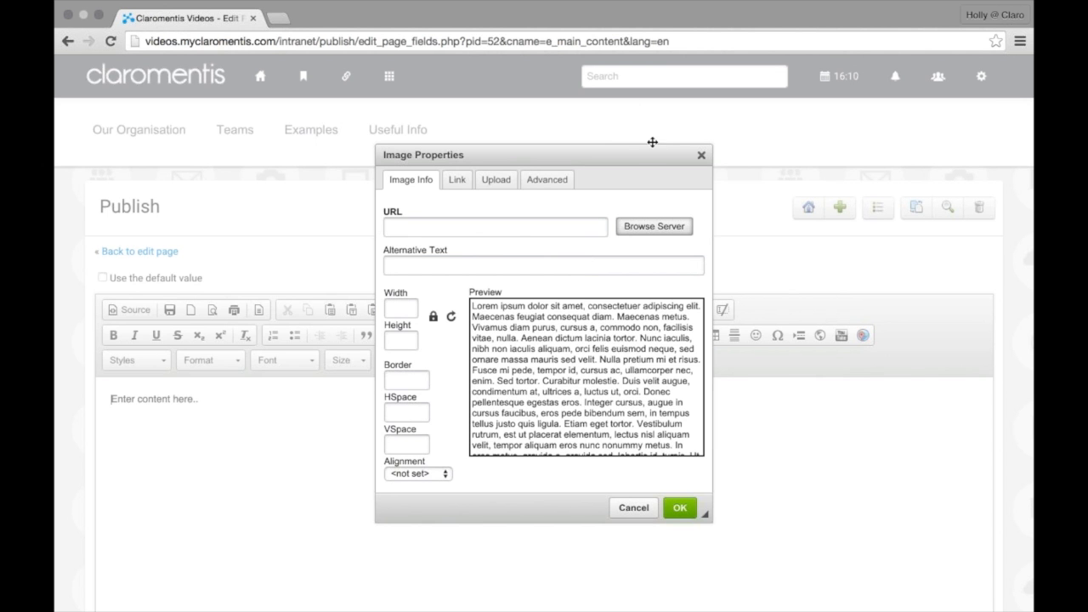
# Dismiss Image Properties and delete all the placeholder text in the editor
pyautogui.click(701, 156)
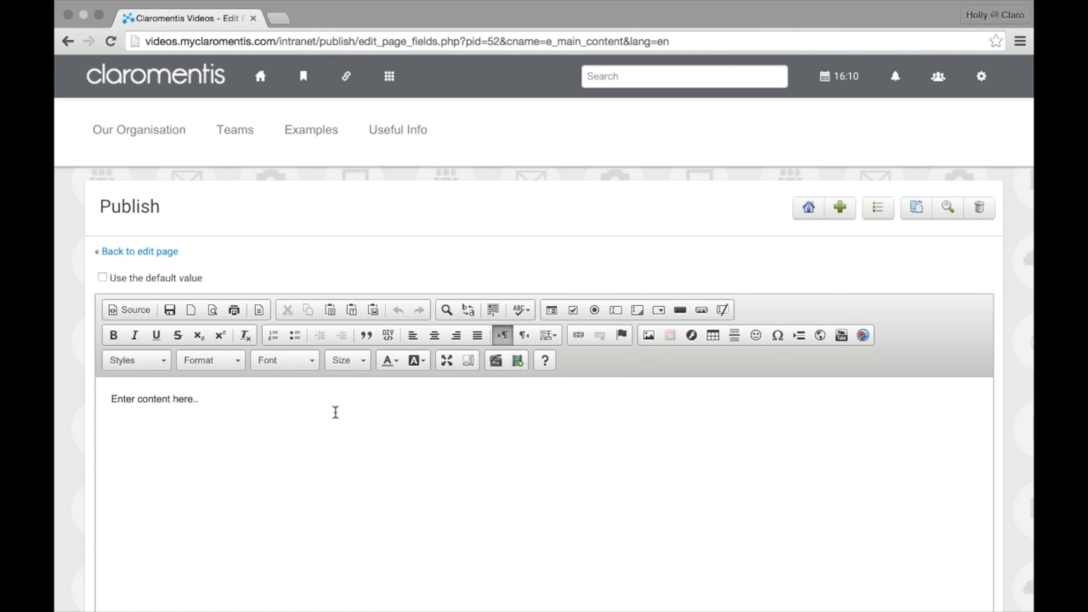
pyautogui.hotkey('ctrl', 'a')
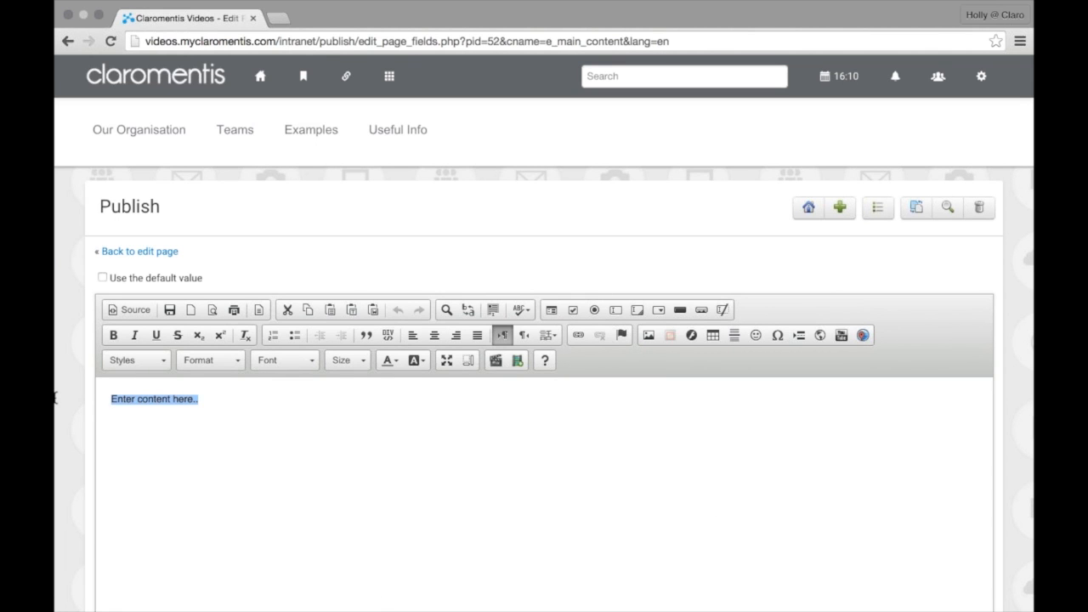
pyautogui.press('Delete')
# Type 'See [colleague's name]'s profile here.', select it and open the Link dialog
pyautogui.write('See Ho')
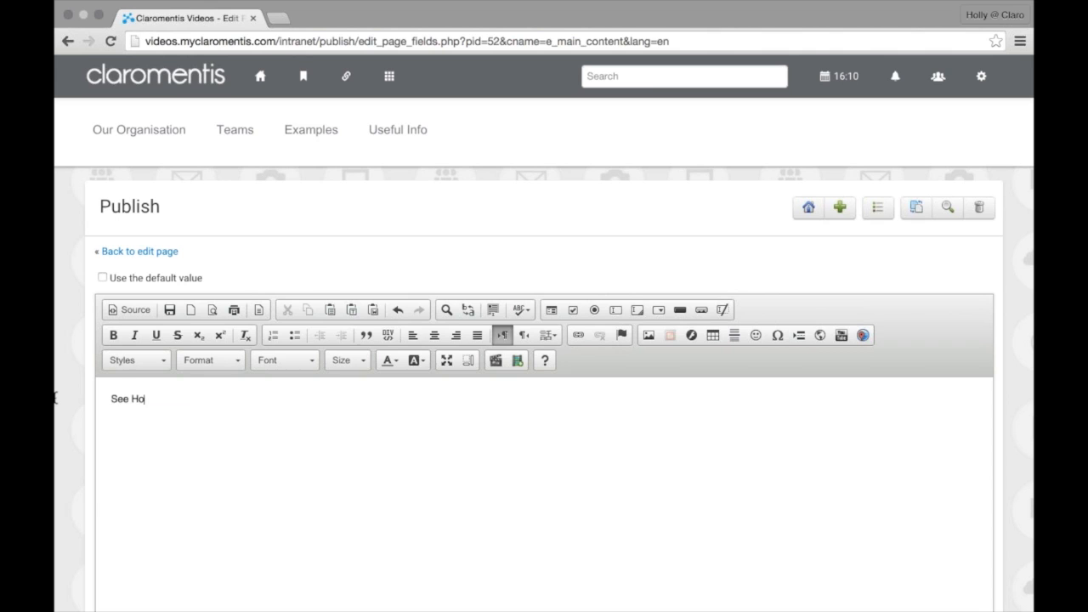
pyautogui.write("lly's profile here.")
pyautogui.tripleClick(158, 396)
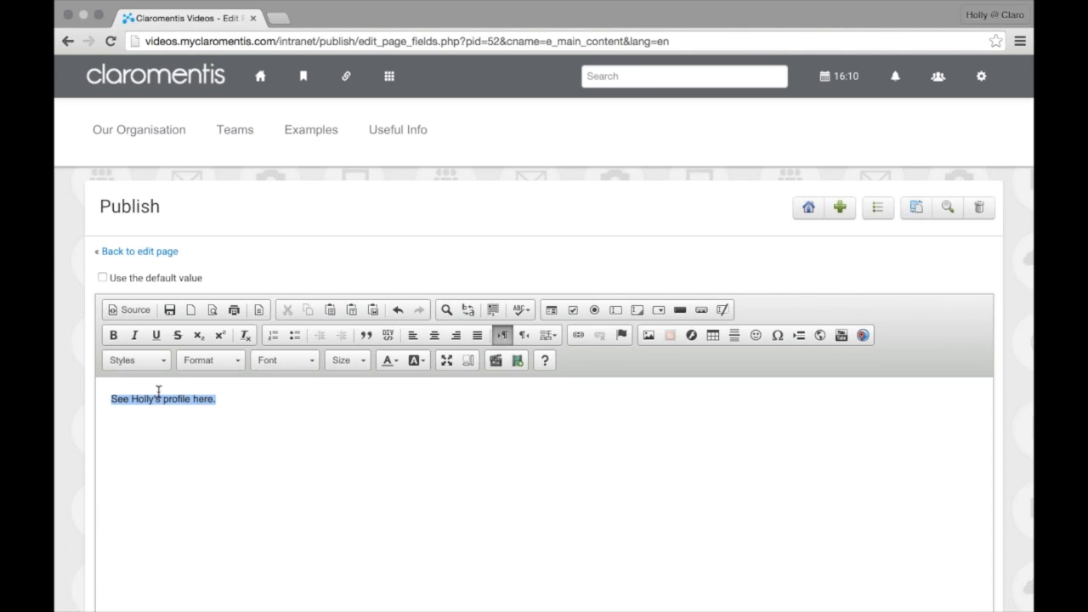
pyautogui.click(584, 340)
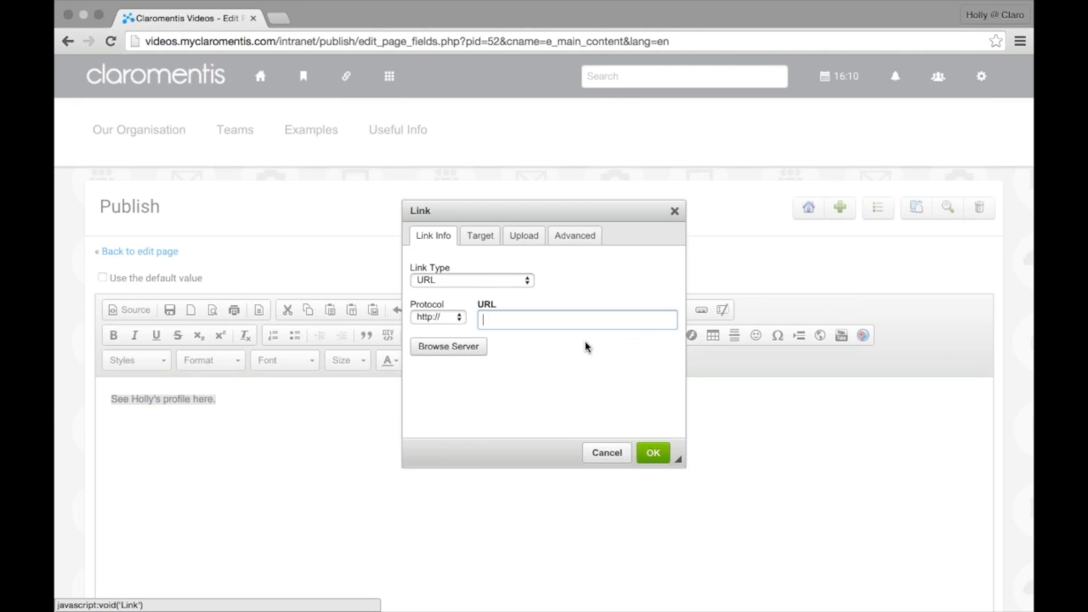
# Link the sentence to the colleague's picture in CKFinder's People folder and confirm
pyautogui.click(462, 358)
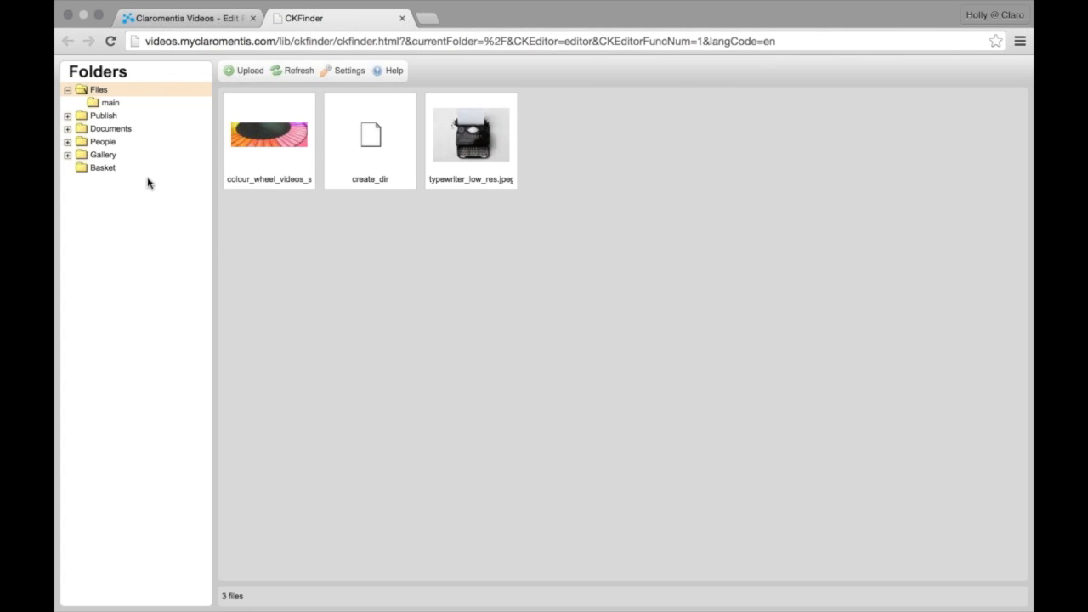
pyautogui.click(103, 144)
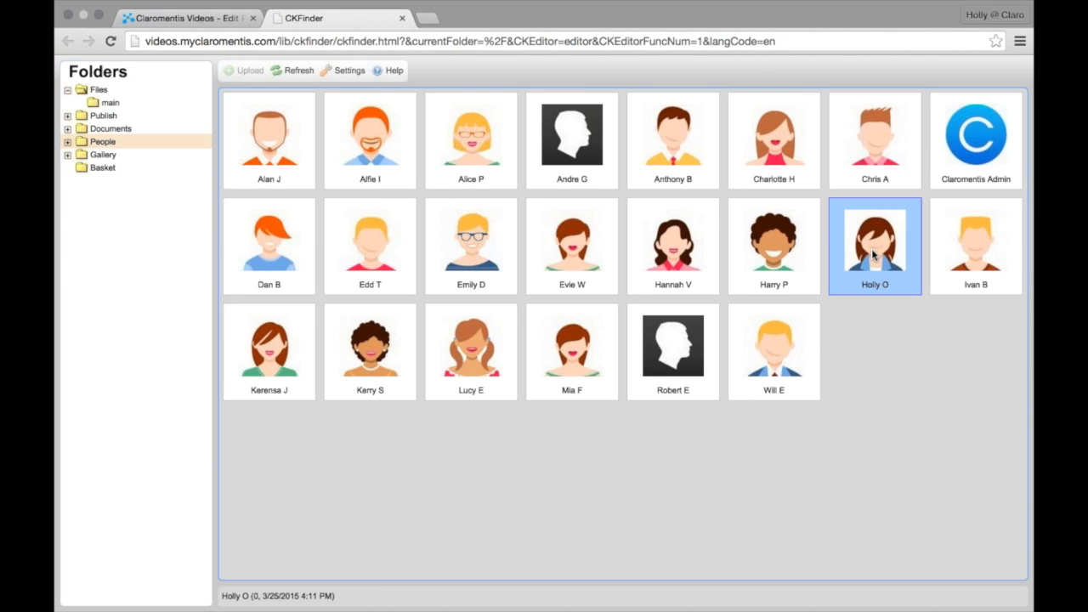
pyautogui.doubleClick(874, 254)
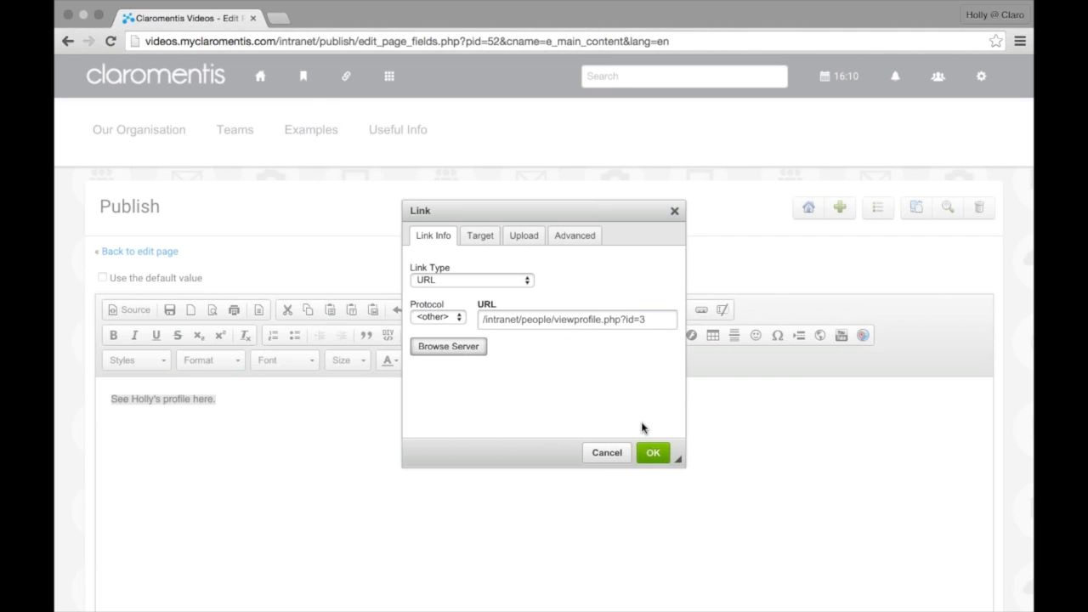
pyautogui.click(651, 452)
pyautogui.click(631, 463)
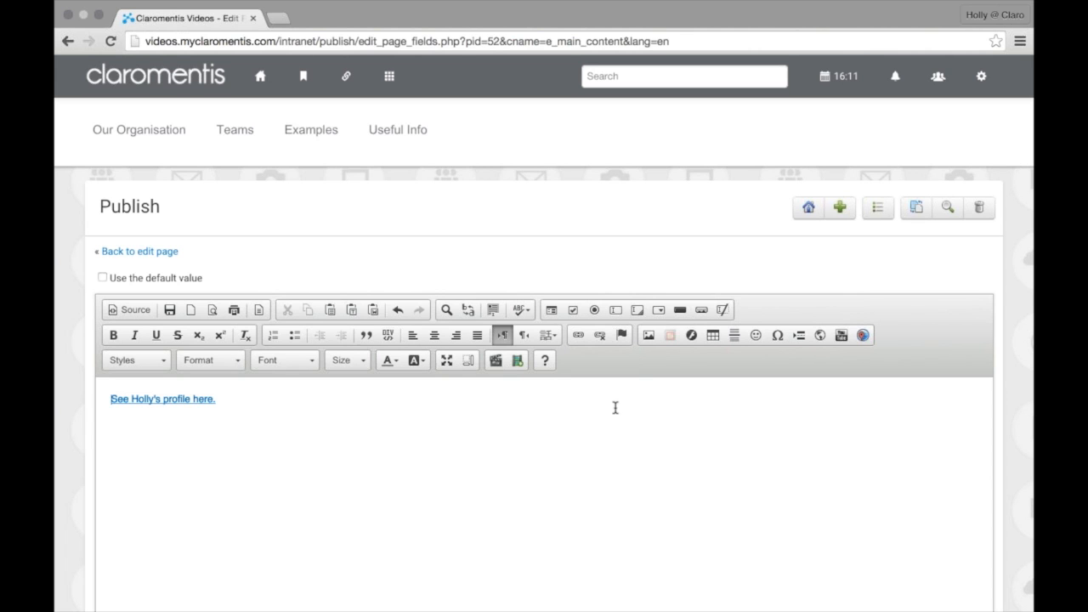
# Submit the content, then Finish and check in the page with the note 'Created page.'
pyautogui.scroll(-3, 420, 522)
pyautogui.scroll(-5, 417, 530)
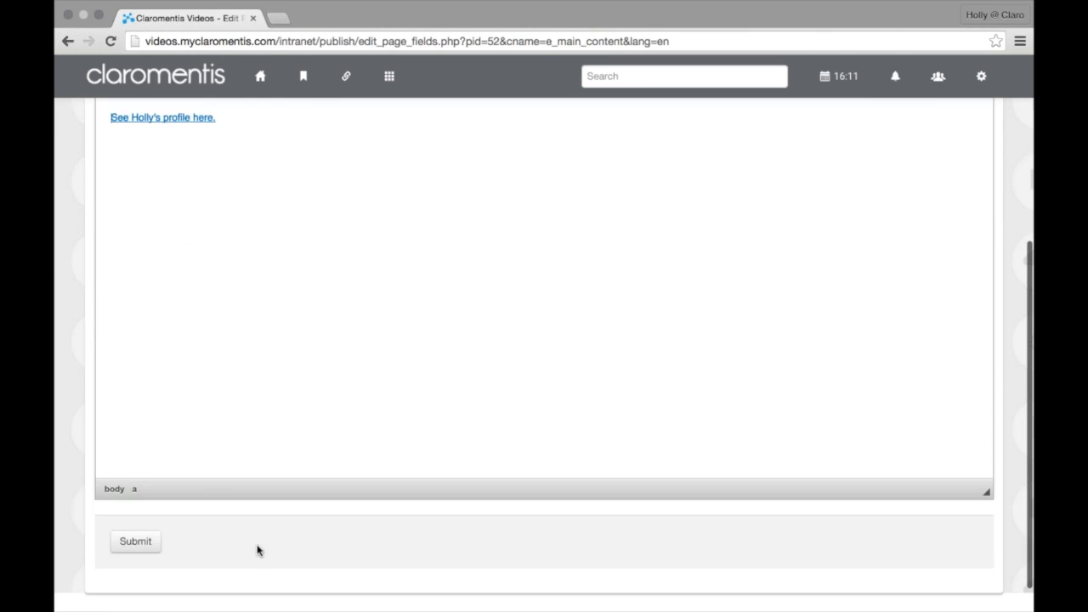
pyautogui.click(145, 517)
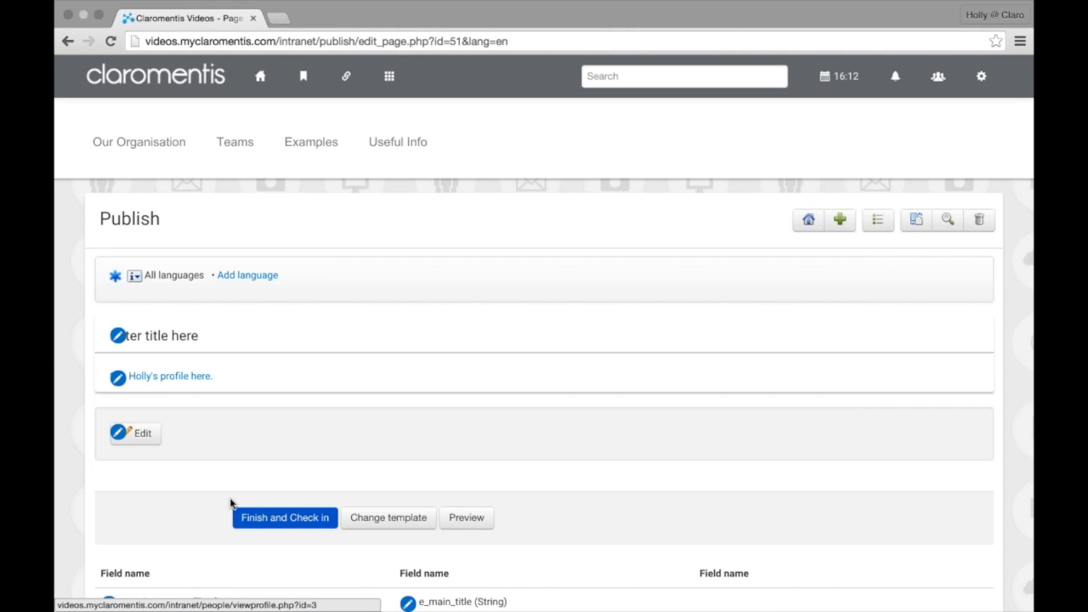
pyautogui.click(260, 515)
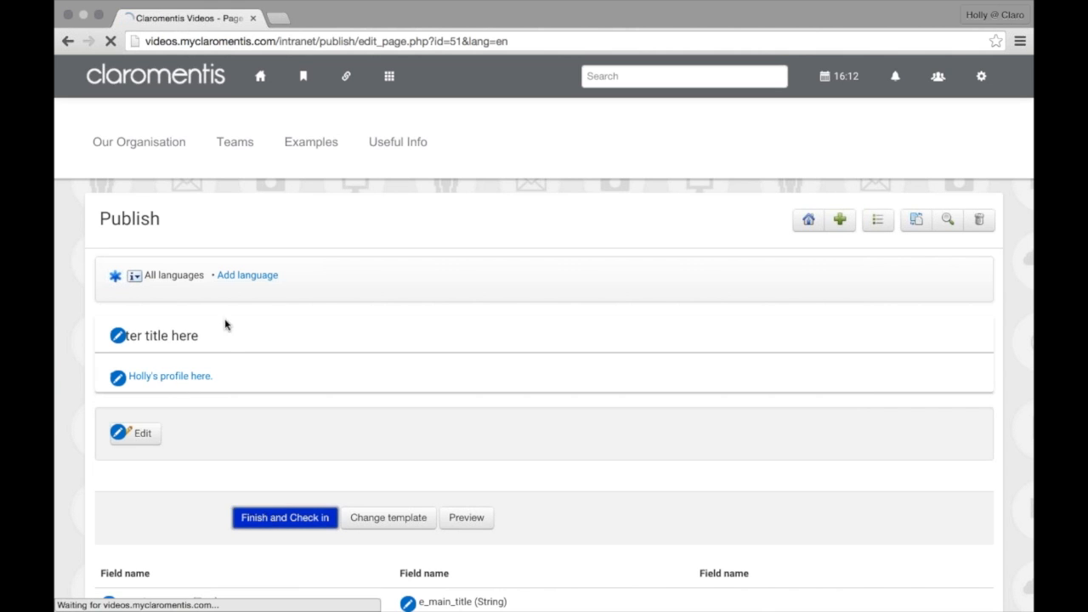
pyautogui.write('Created page.')
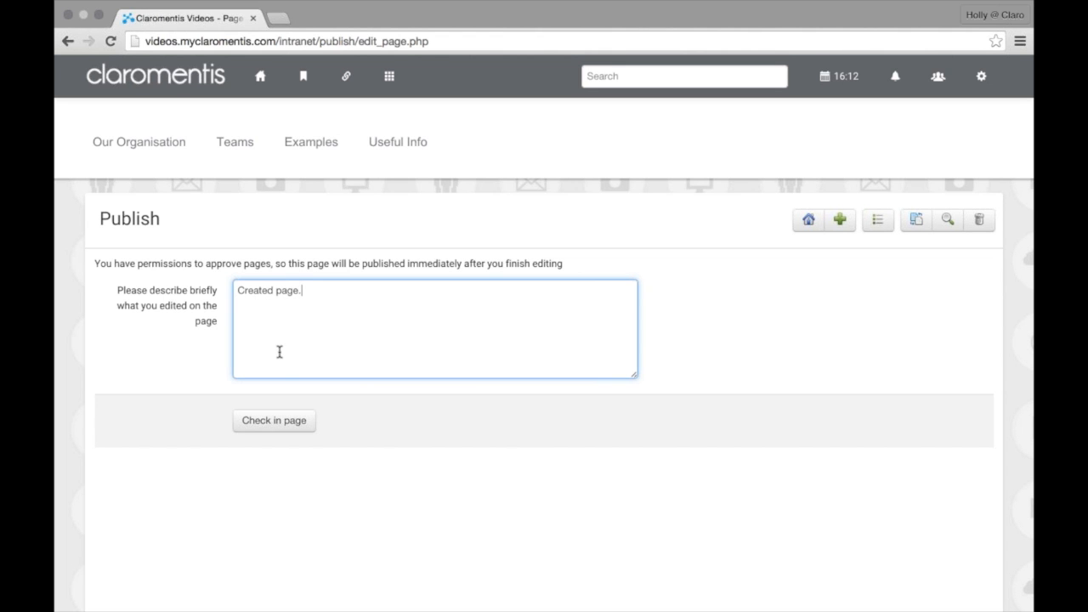
pyautogui.click(288, 419)
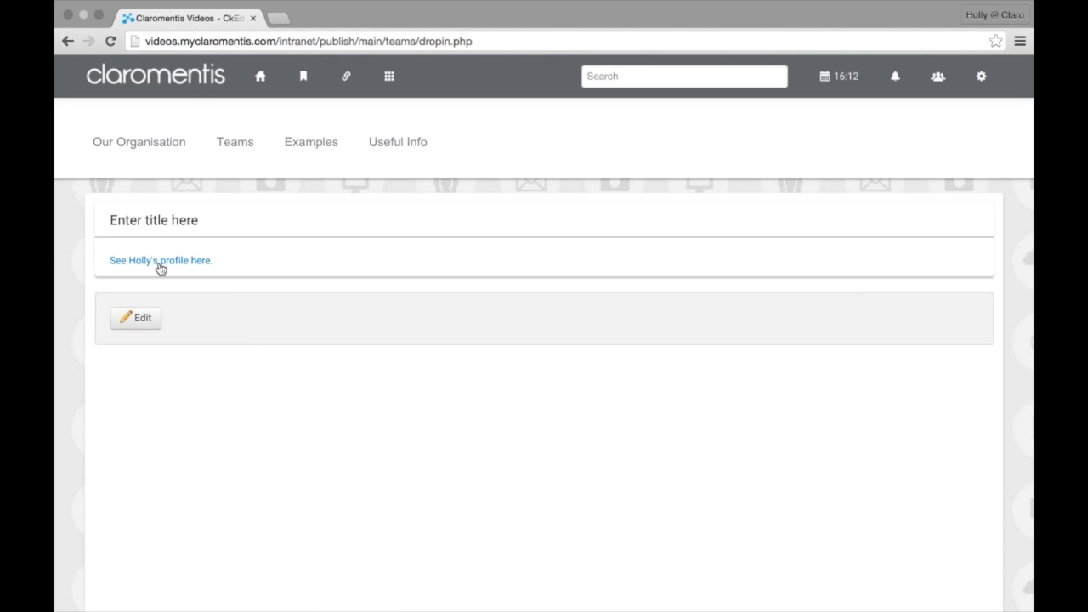
# Follow the profile link on the published page, then go back to the home page
pyautogui.click(160, 267)
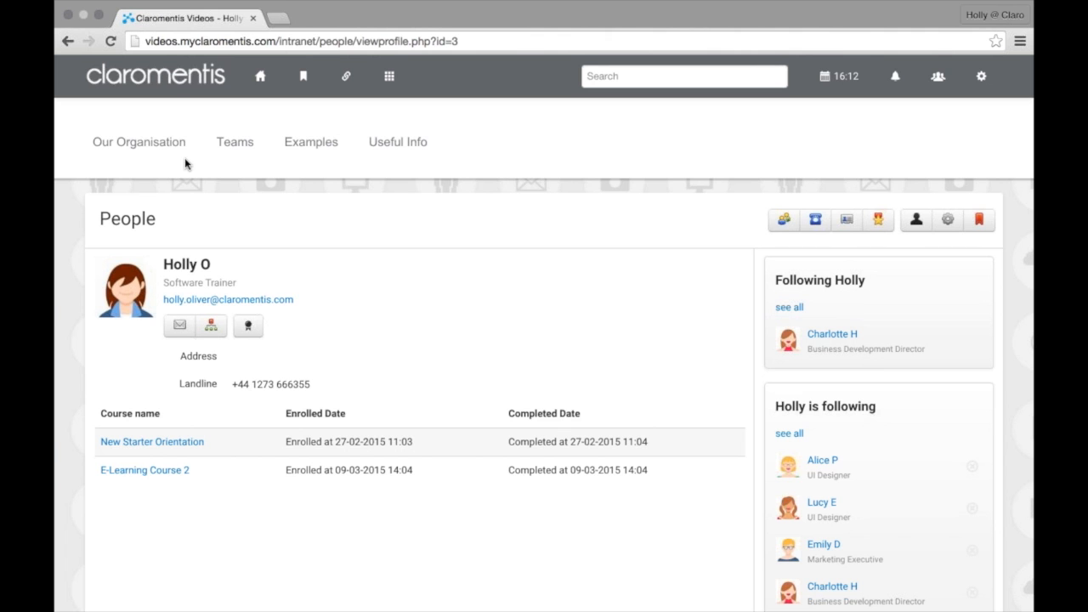
pyautogui.click(261, 81)
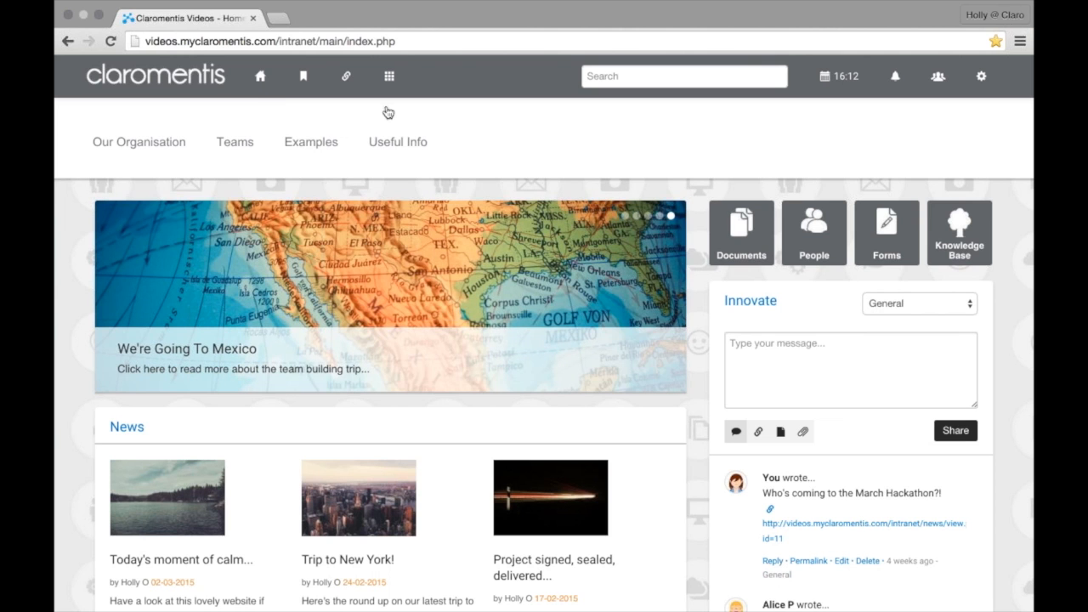
# Go to Applications > Admin > Publish and open 'Manage files for publish pages'
pyautogui.click(391, 80)
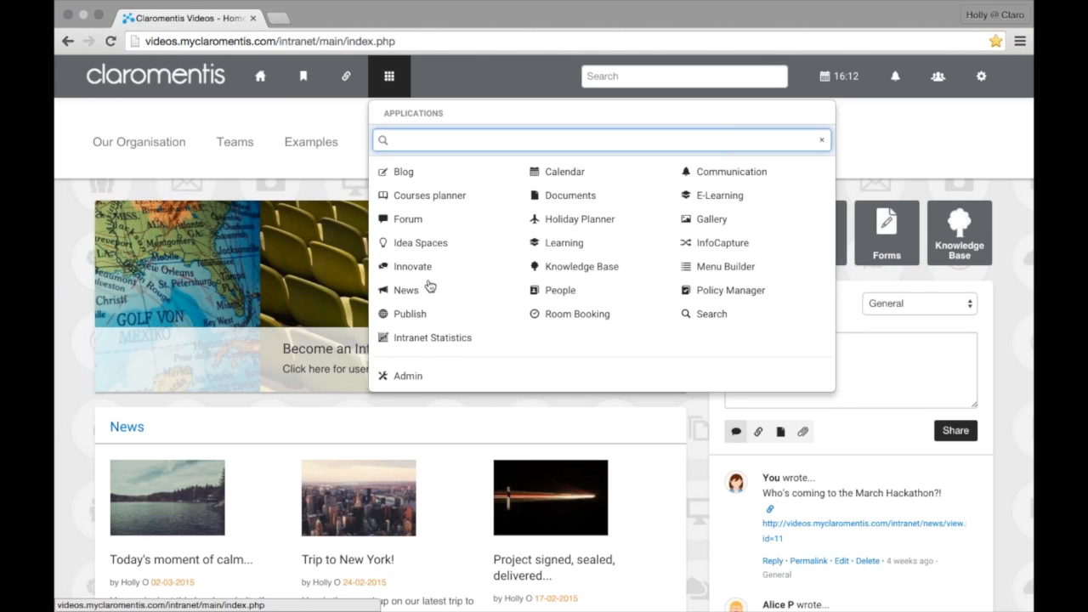
pyautogui.click(432, 377)
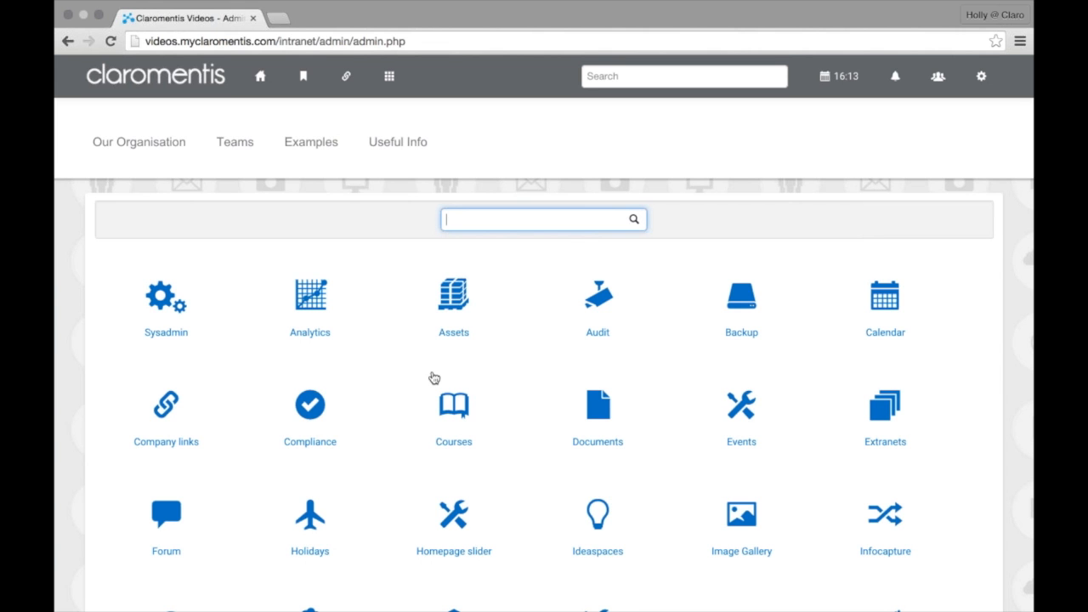
pyautogui.scroll(-8, 434, 377)
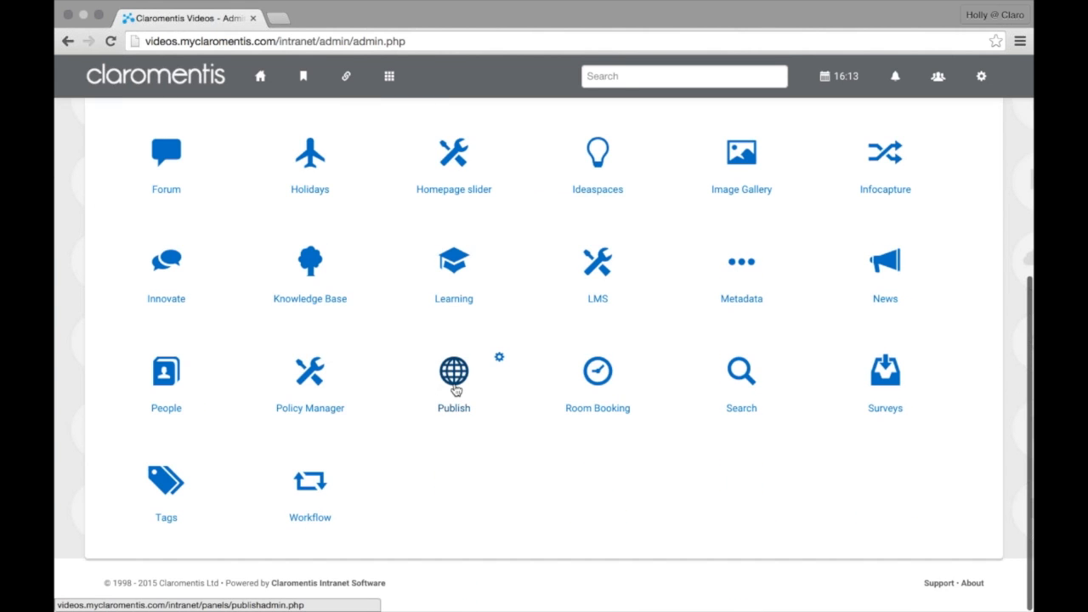
pyautogui.click(456, 388)
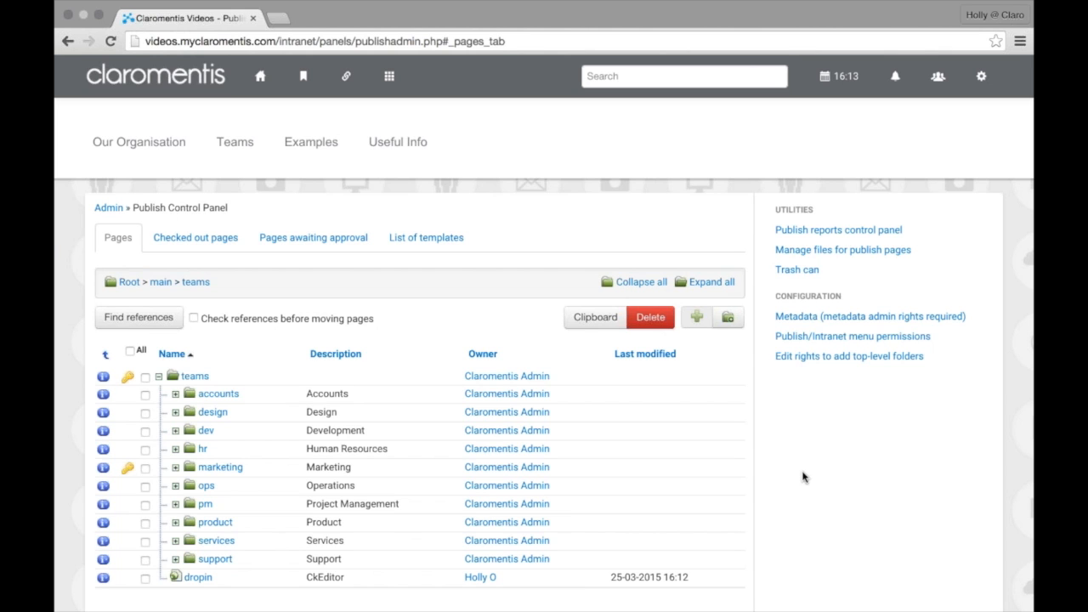
pyautogui.click(842, 259)
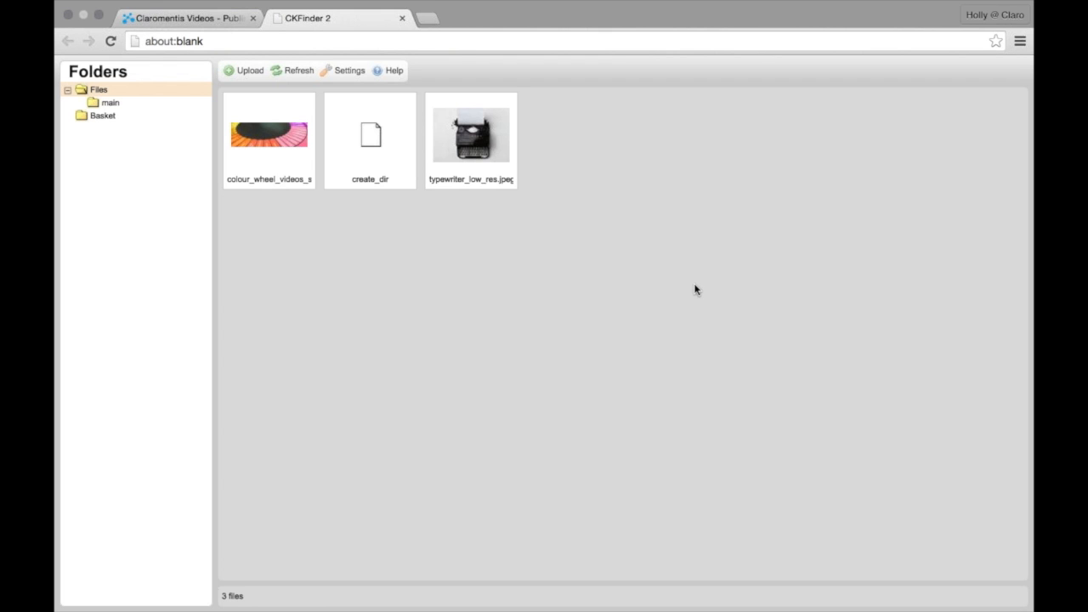
# Check the empty main folder, then view actions for the colour_wheel image
pyautogui.click(109, 103)
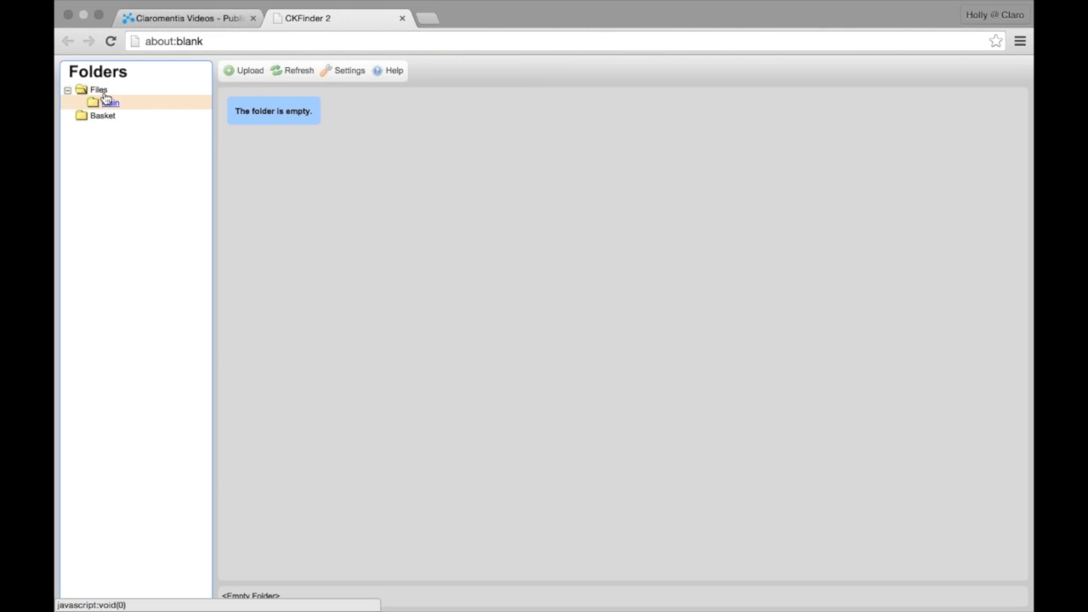
pyautogui.click(99, 91)
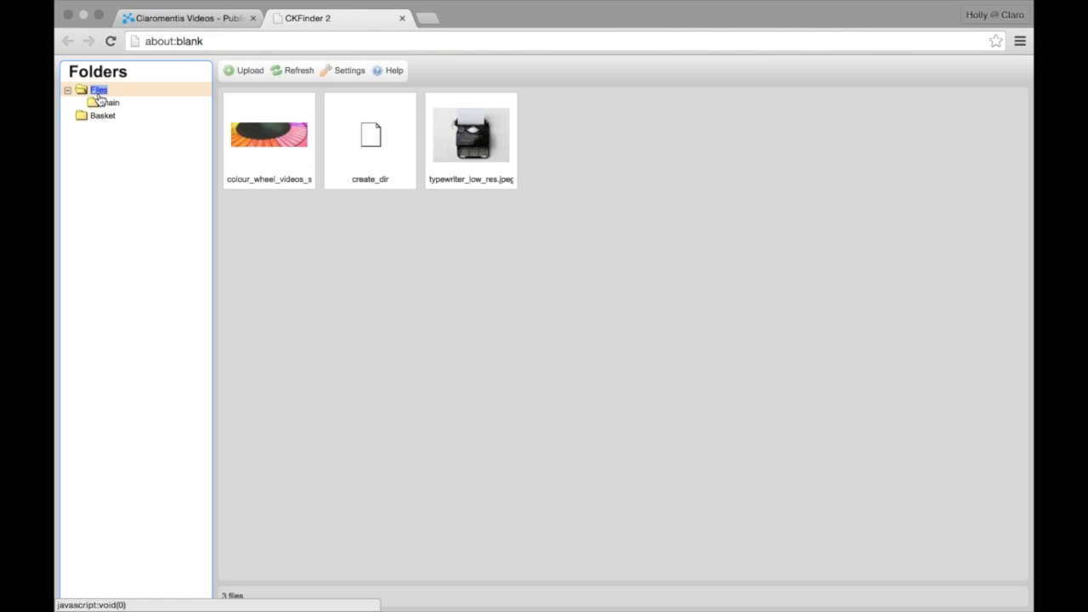
pyautogui.click(109, 103)
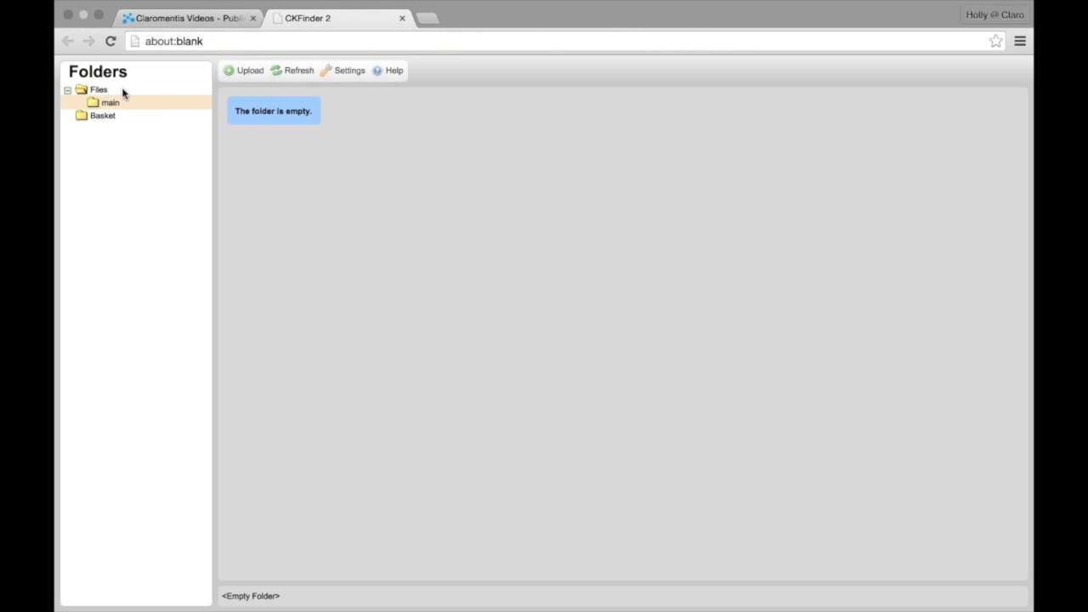
pyautogui.click(106, 90)
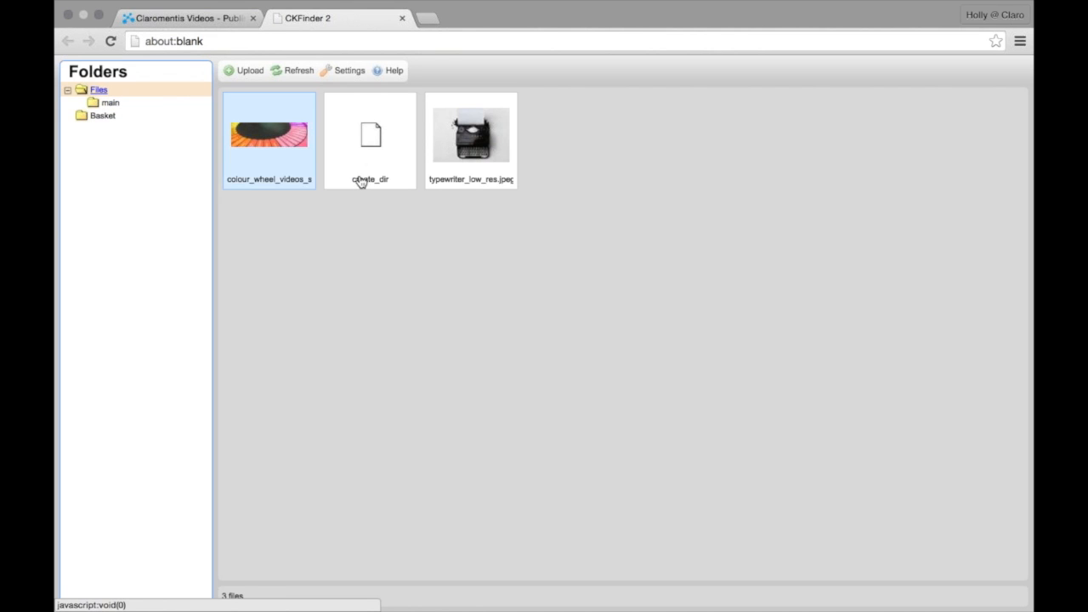
pyautogui.click(306, 176)
pyautogui.rightClick(307, 177)
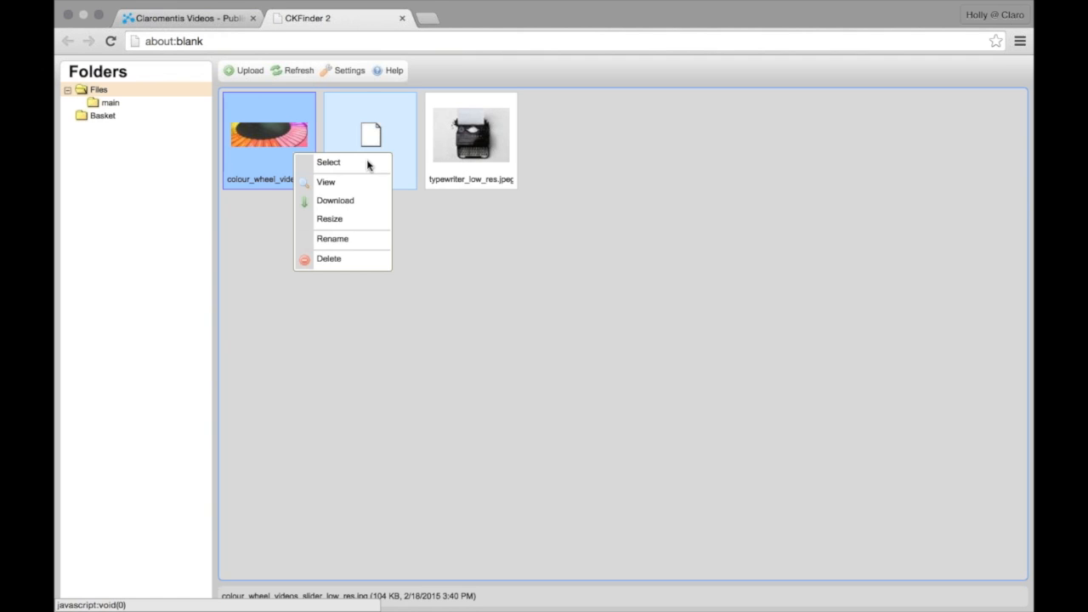
pyautogui.click(369, 163)
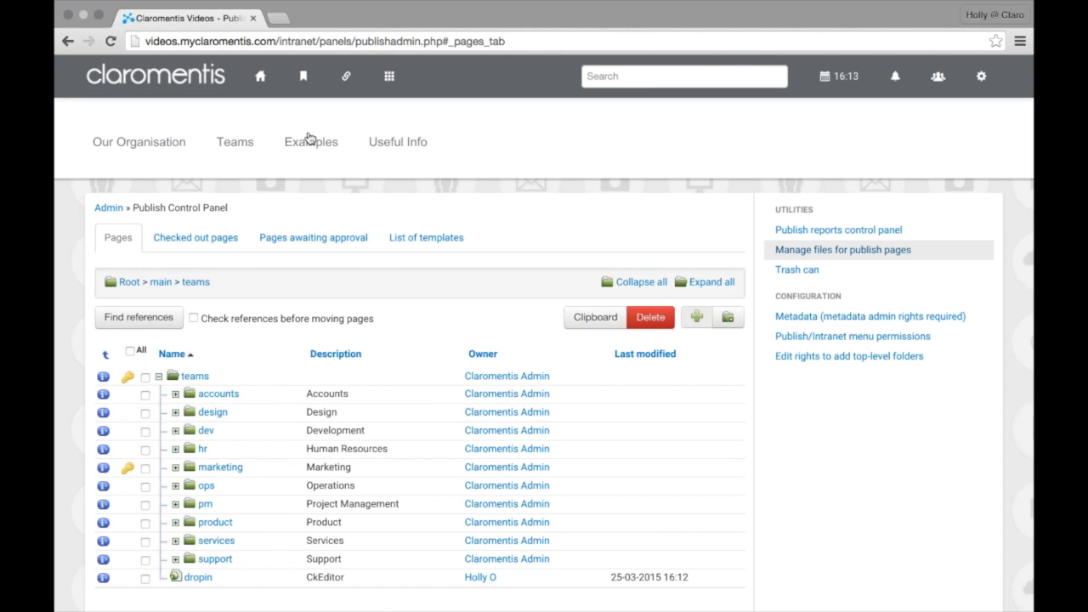
# Reopen the publish-pages file manager, recheck colour_wheel actions and the empty main folder
pyautogui.click(875, 248)
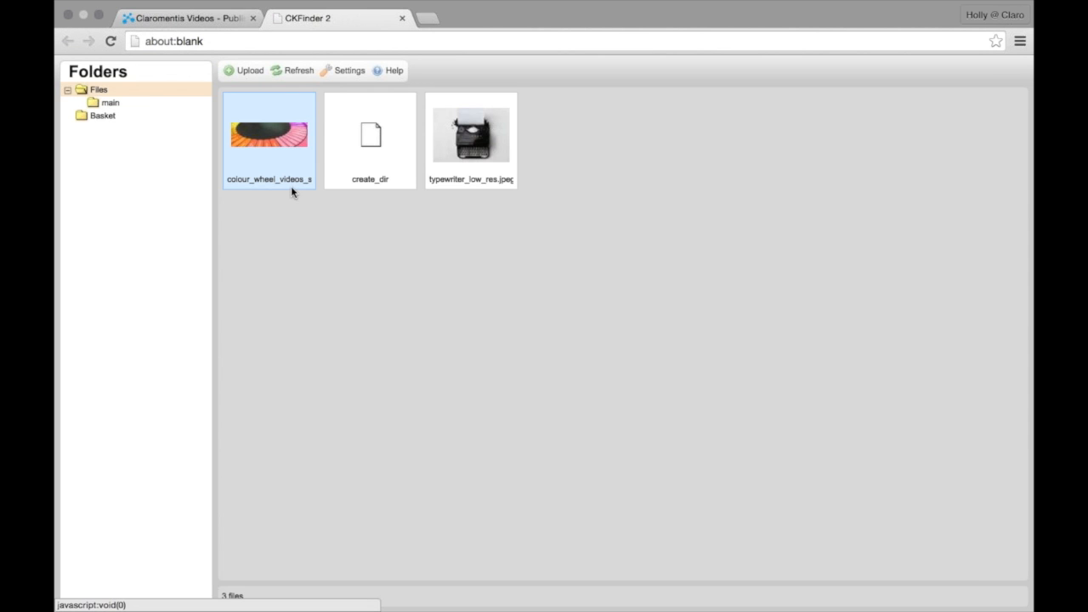
pyautogui.click(300, 176)
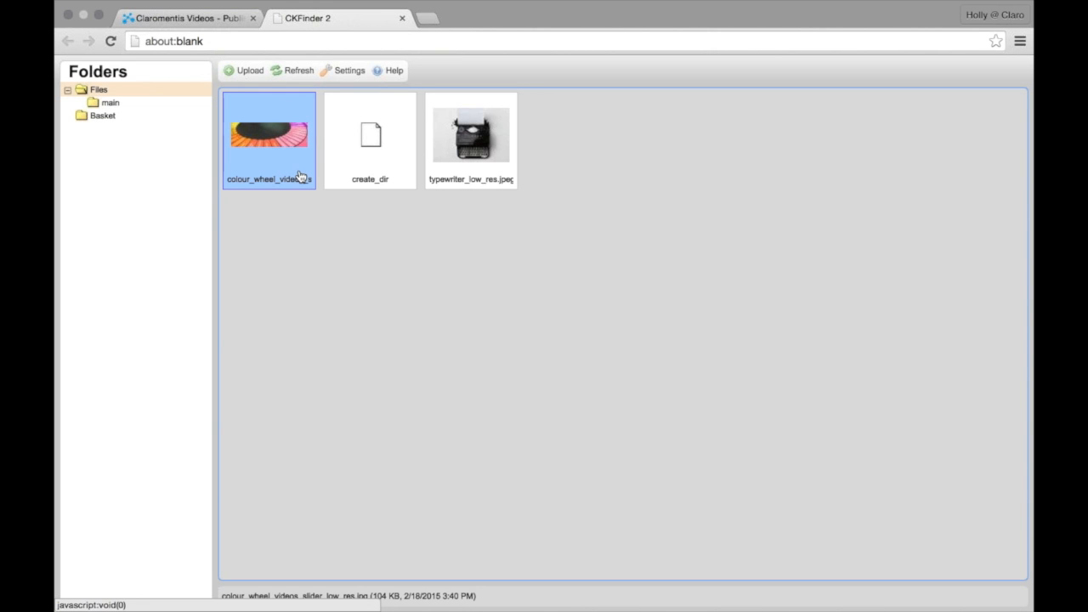
pyautogui.rightClick(300, 176)
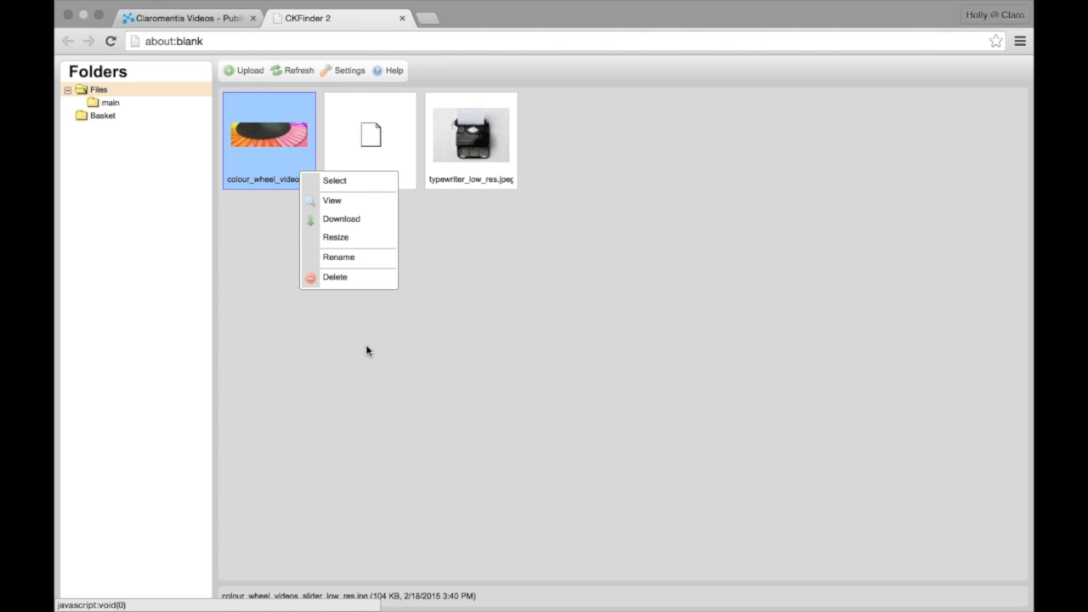
pyautogui.click(313, 366)
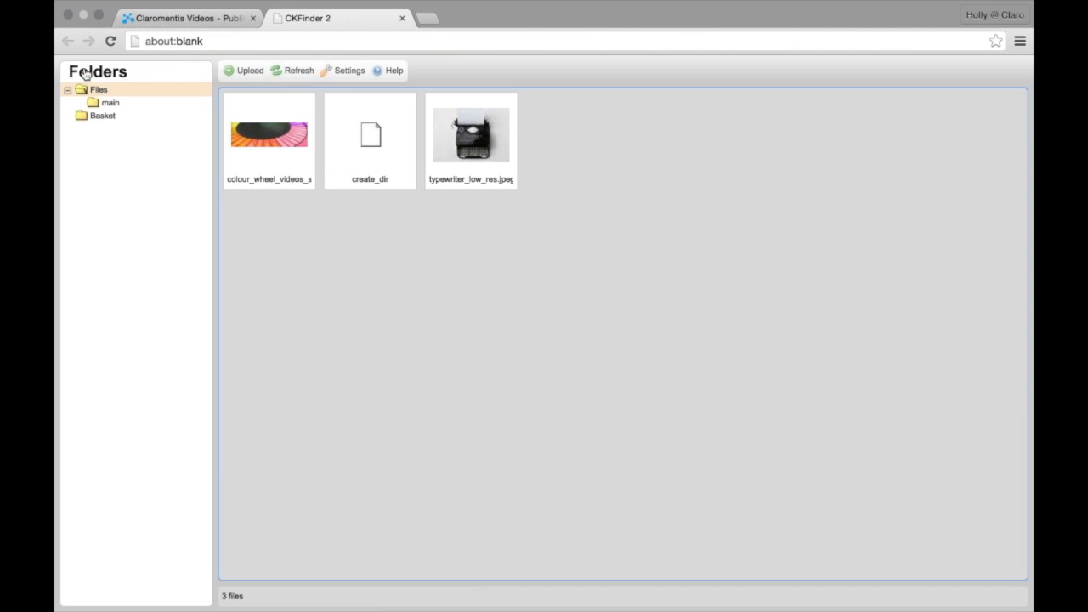
pyautogui.click(111, 105)
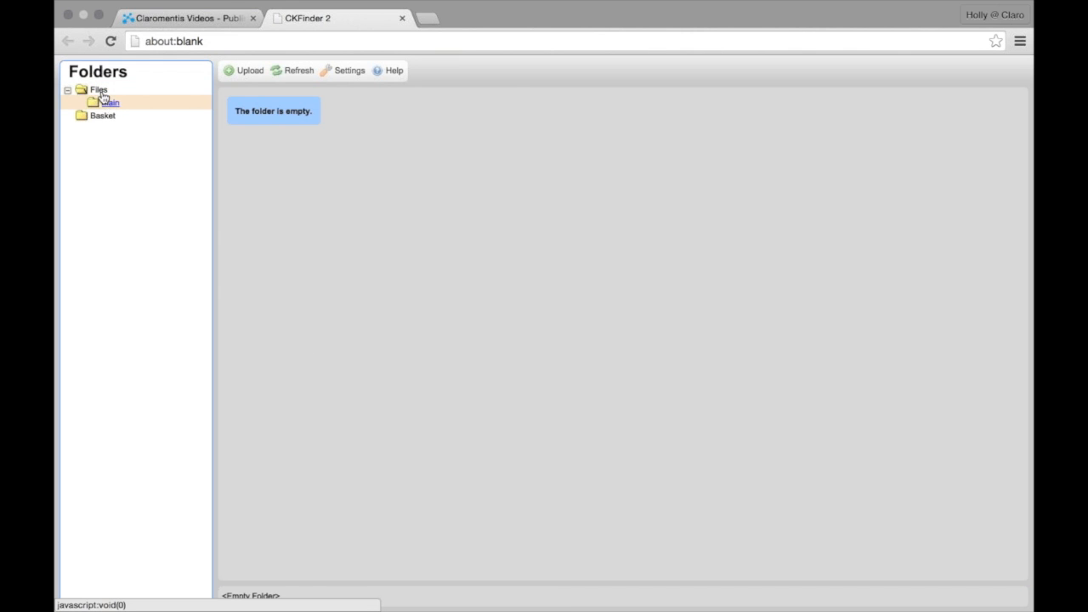
pyautogui.click(99, 91)
# View the Files folder options, close the CKFinder tab and return to the home page
pyautogui.rightClick(102, 93)
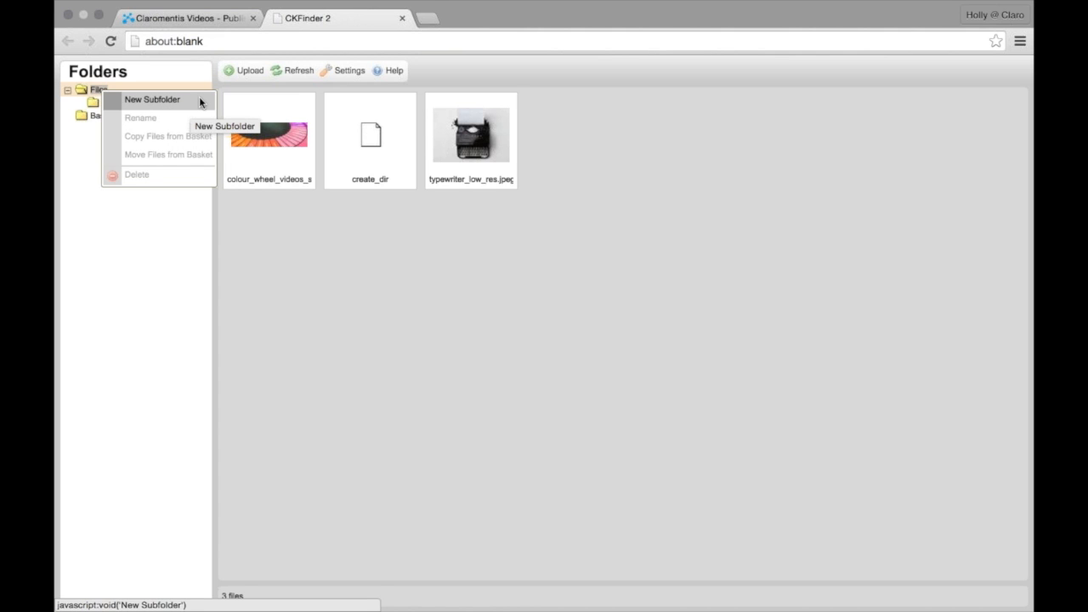
pyautogui.click(403, 18)
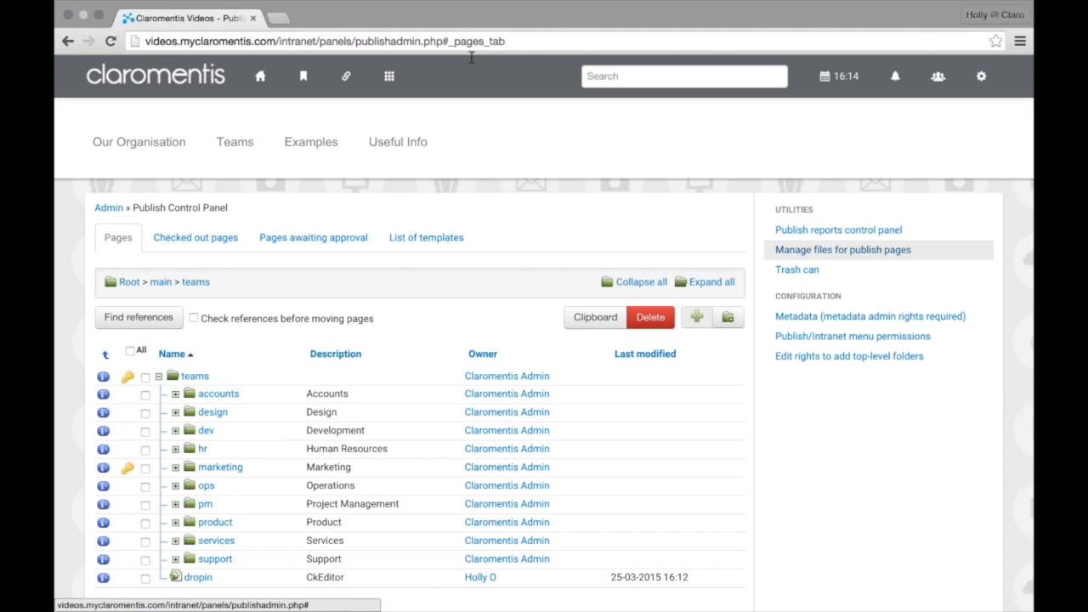
pyautogui.click(267, 78)
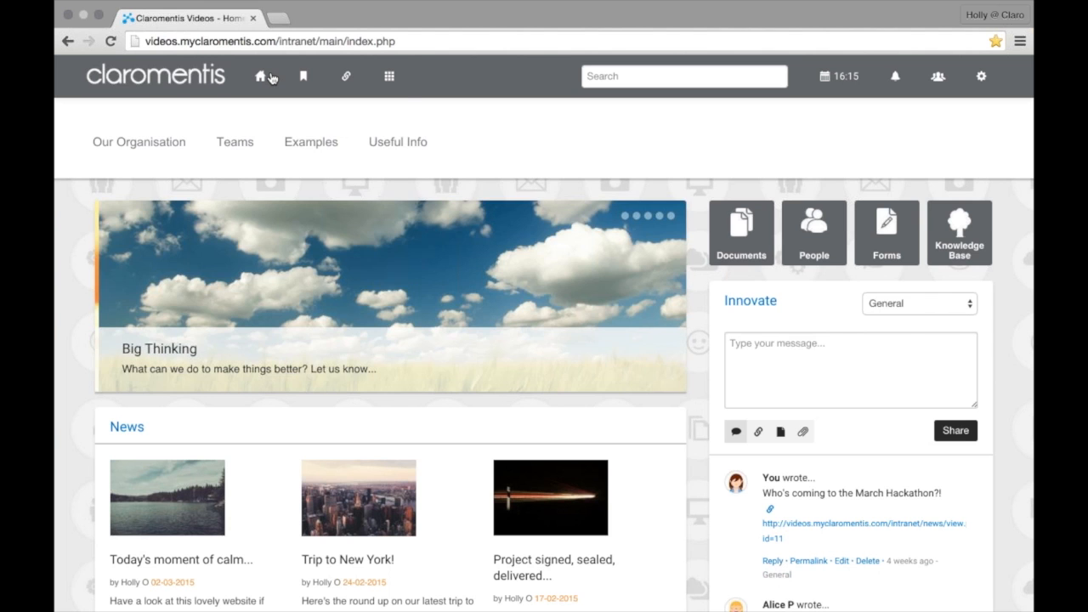
# Start a new News story via + Publish with Content: Text, and open its Image dialog
pyautogui.click(404, 88)
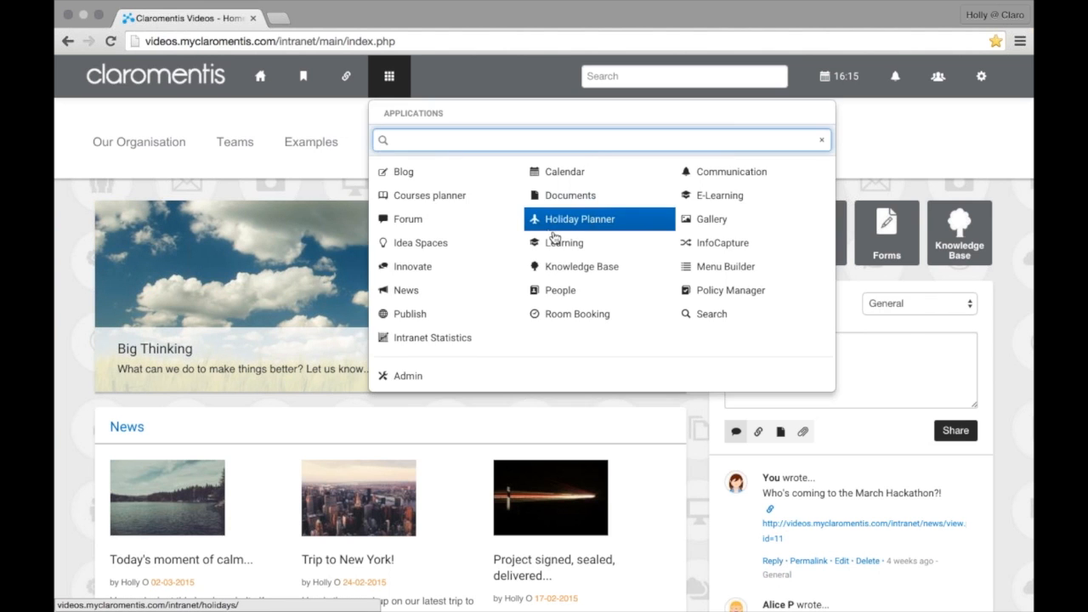
pyautogui.click(454, 292)
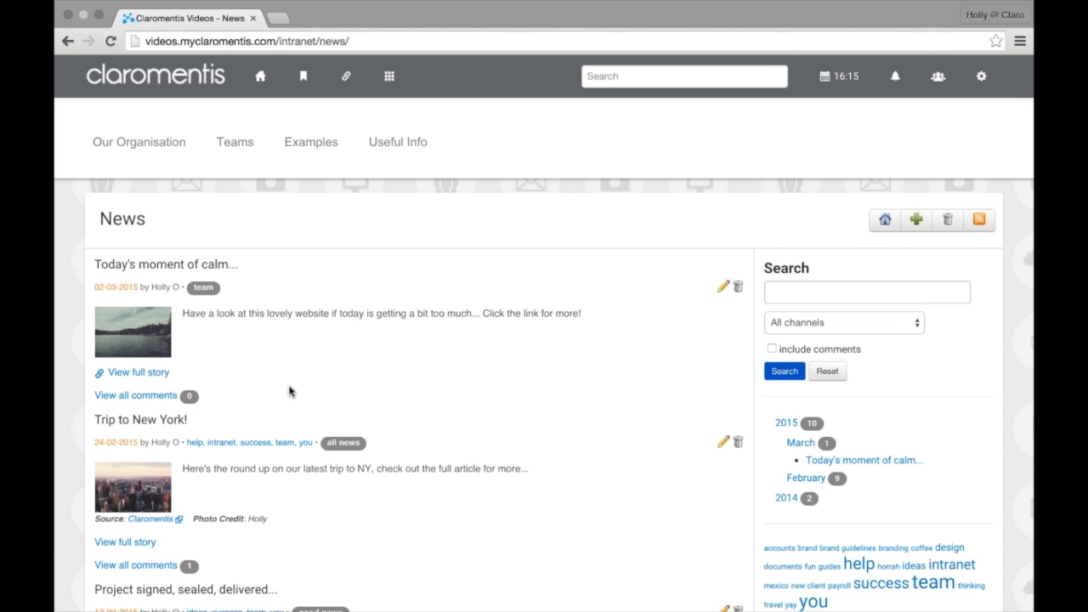
pyautogui.scroll(-1, 255, 374)
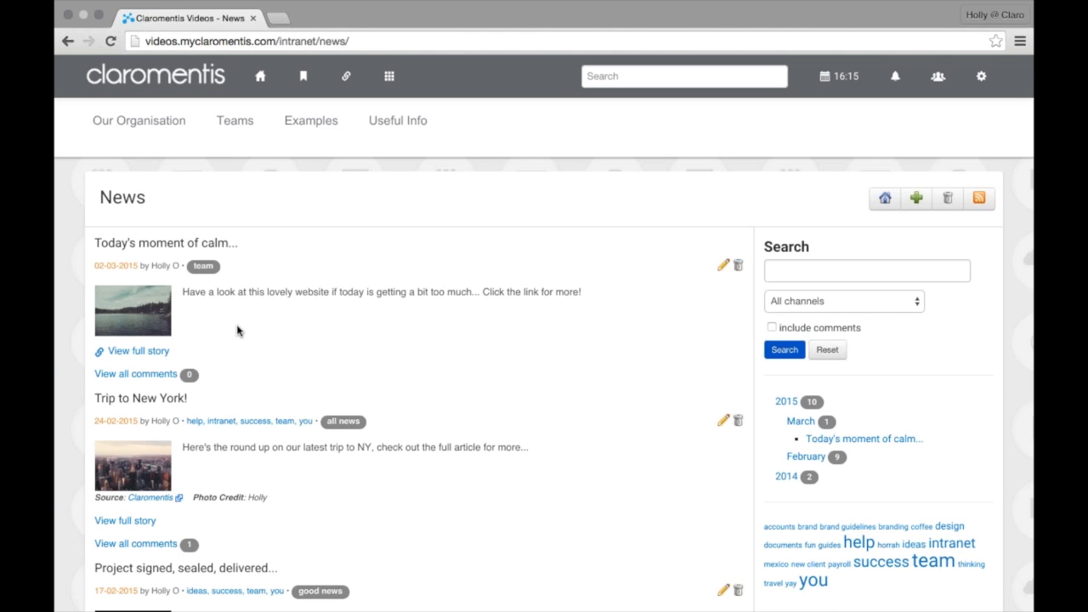
pyautogui.click(917, 207)
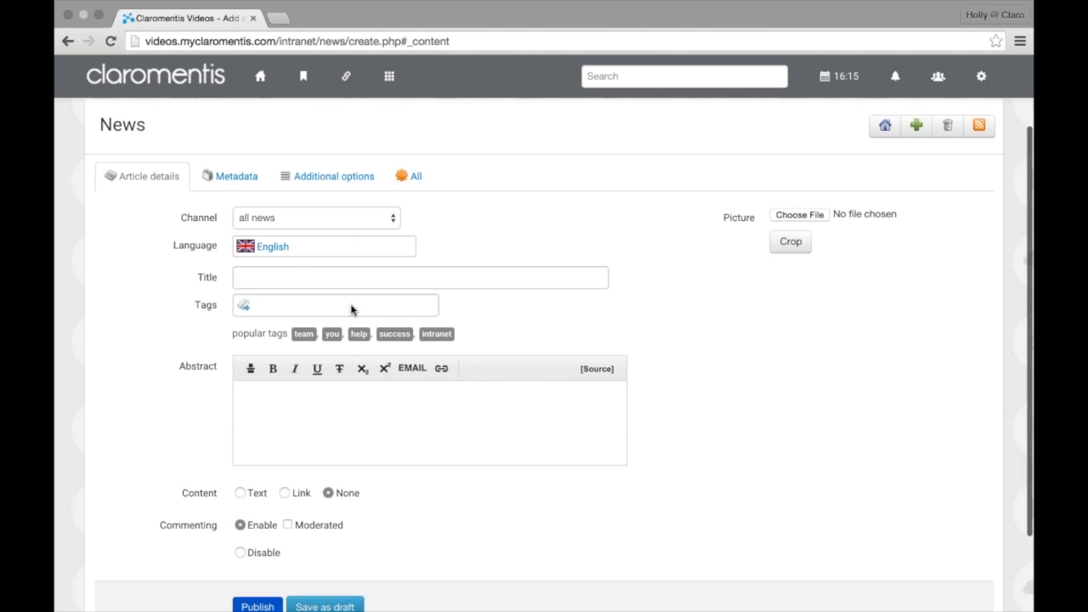
pyautogui.scroll(-2, 352, 308)
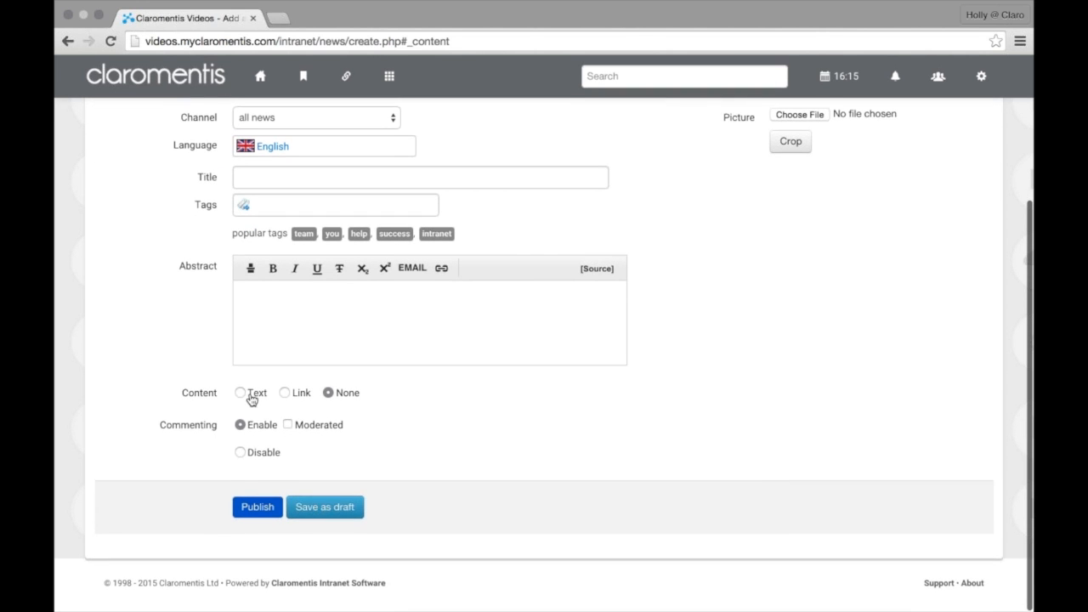
pyautogui.click(246, 395)
pyautogui.click(642, 450)
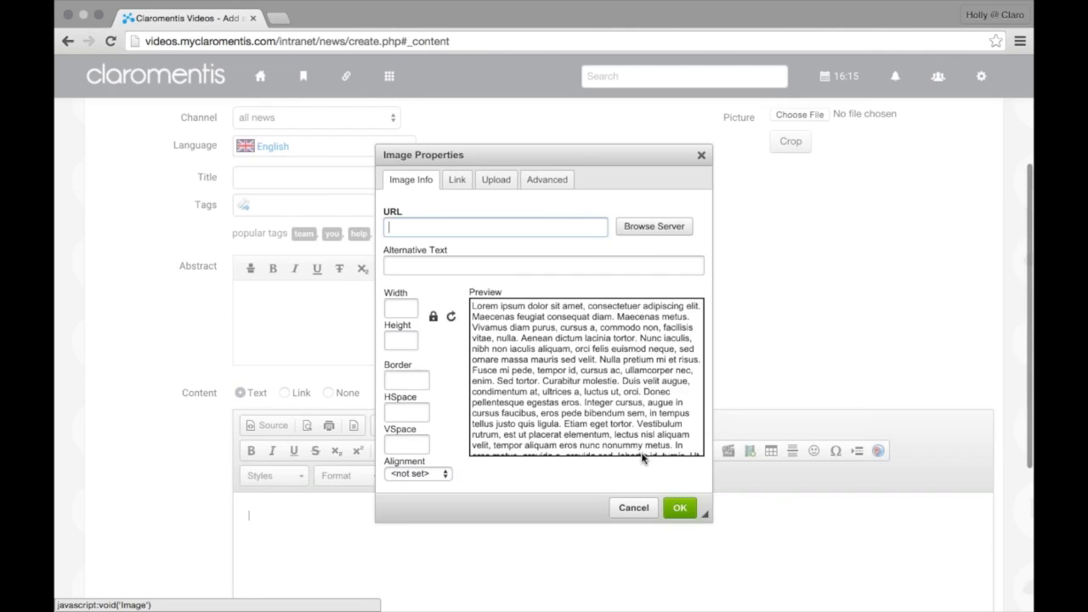
# Browse the server to list the eight Files images, coffee.jpg to taxi.jpg, in CKFinder
pyautogui.click(646, 236)
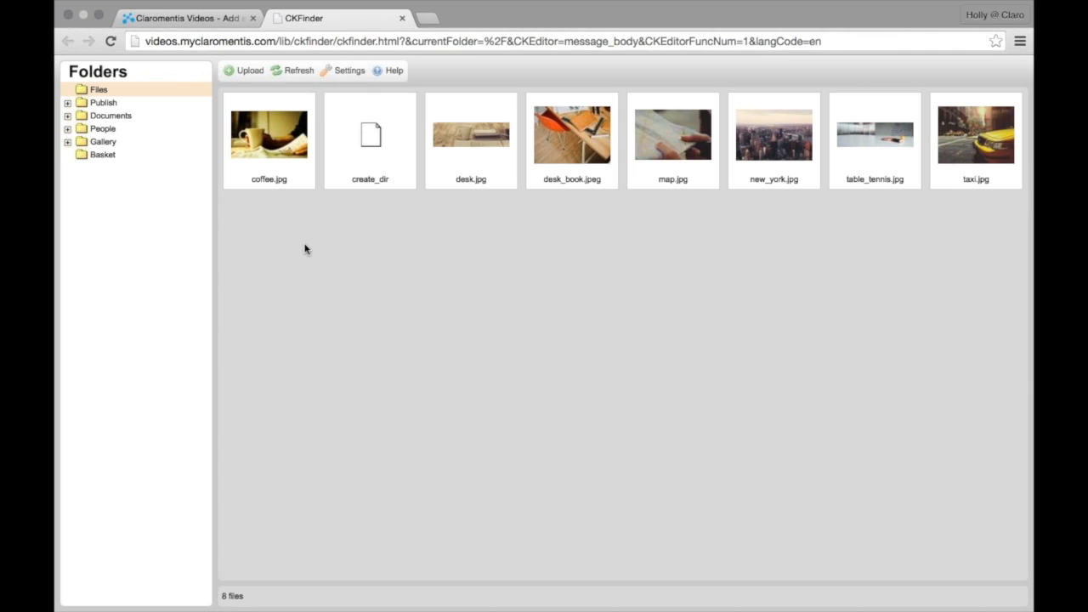
# Add a new subfolder named 'desks' under the Files folder in CKFinder
pyautogui.rightClick(97, 89)
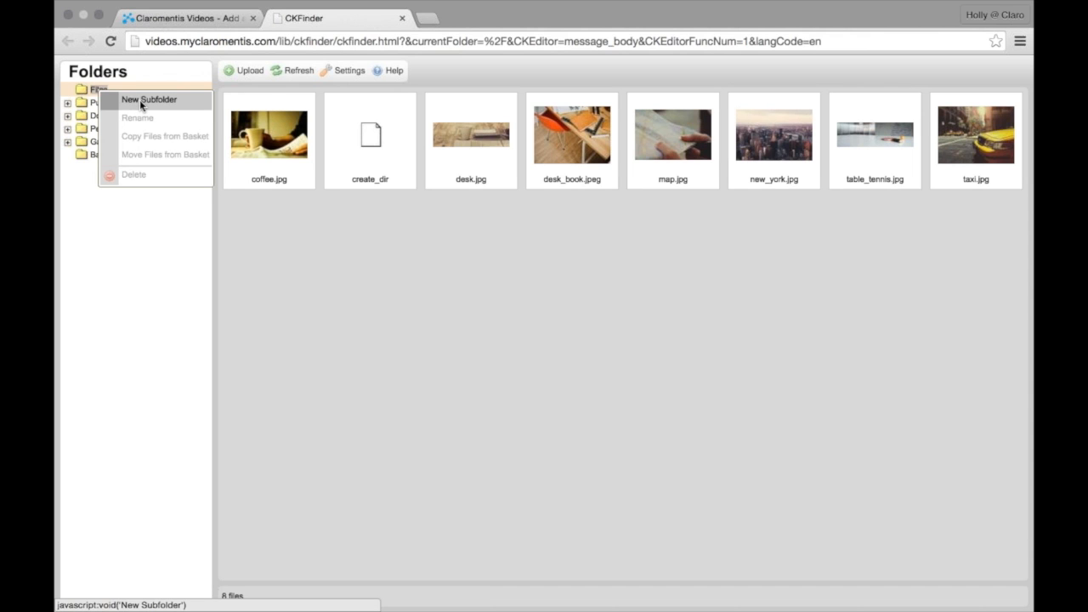
pyautogui.click(368, 267)
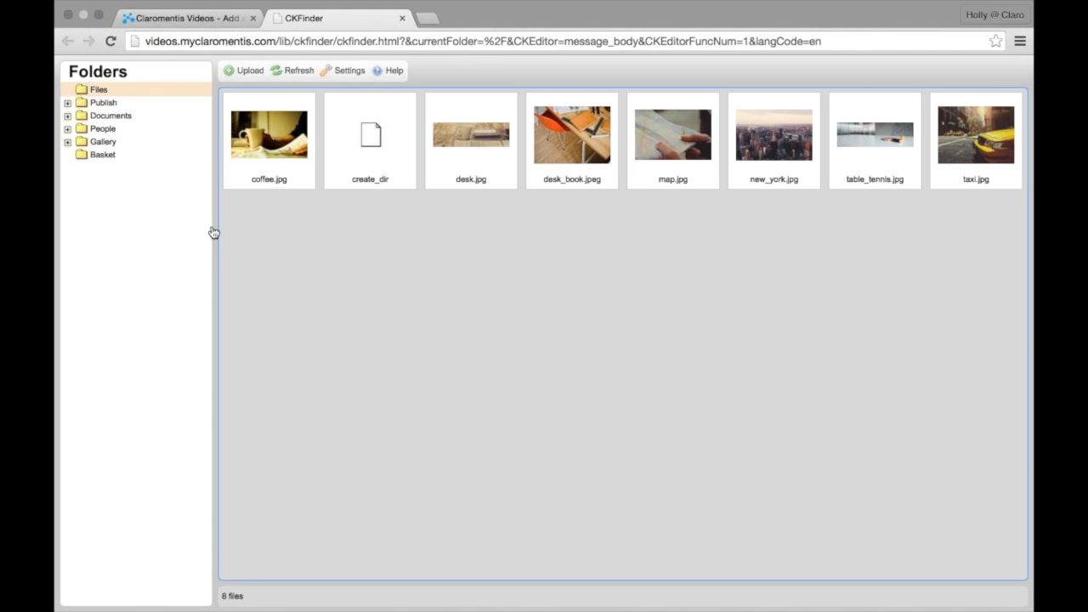
pyautogui.rightClick(101, 93)
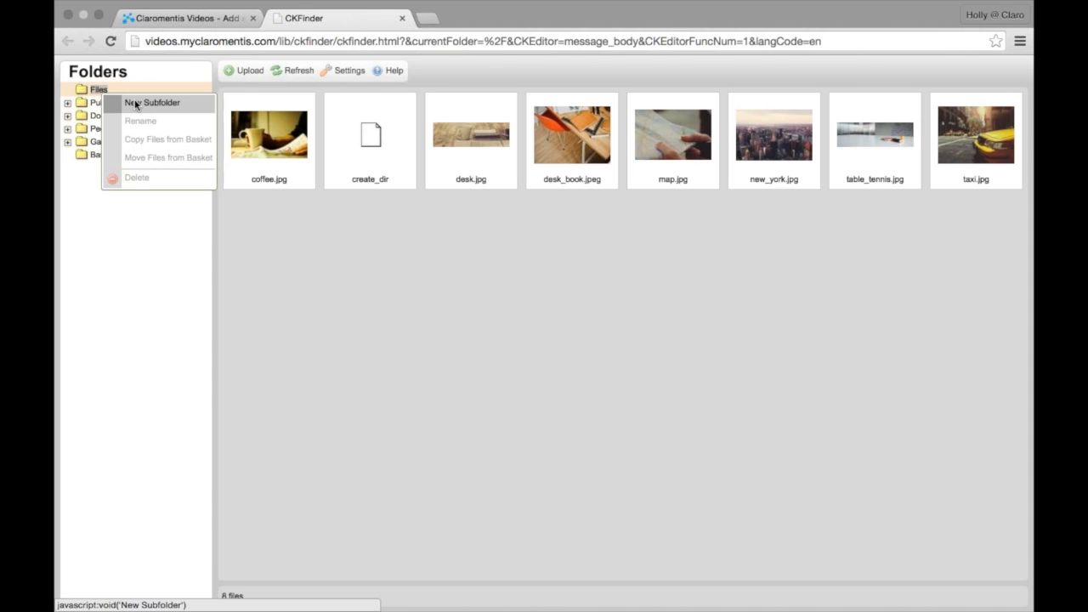
pyautogui.click(135, 104)
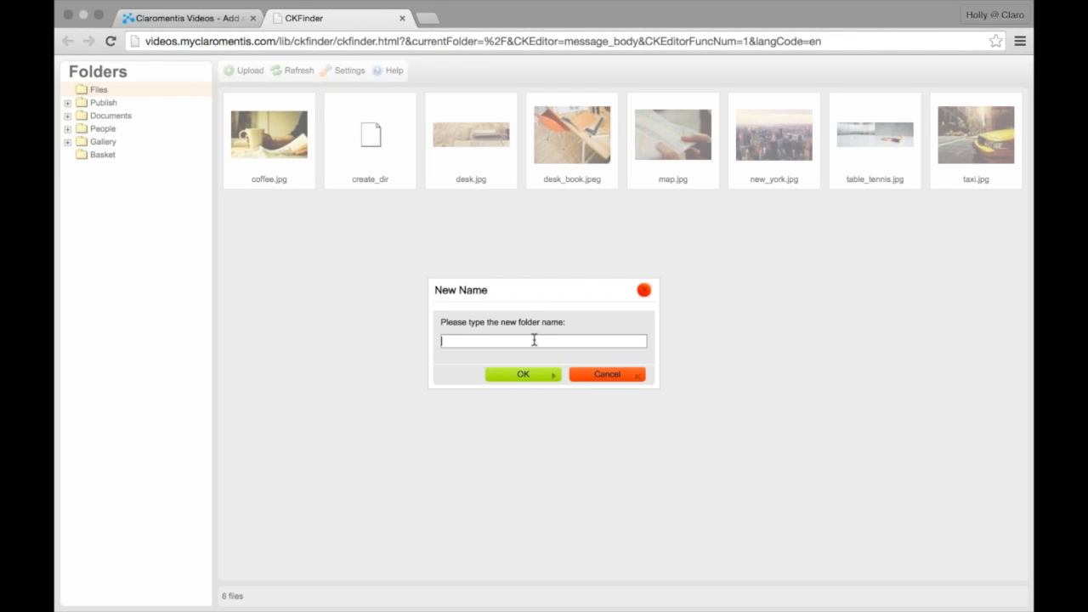
pyautogui.write('desks')
pyautogui.click(521, 375)
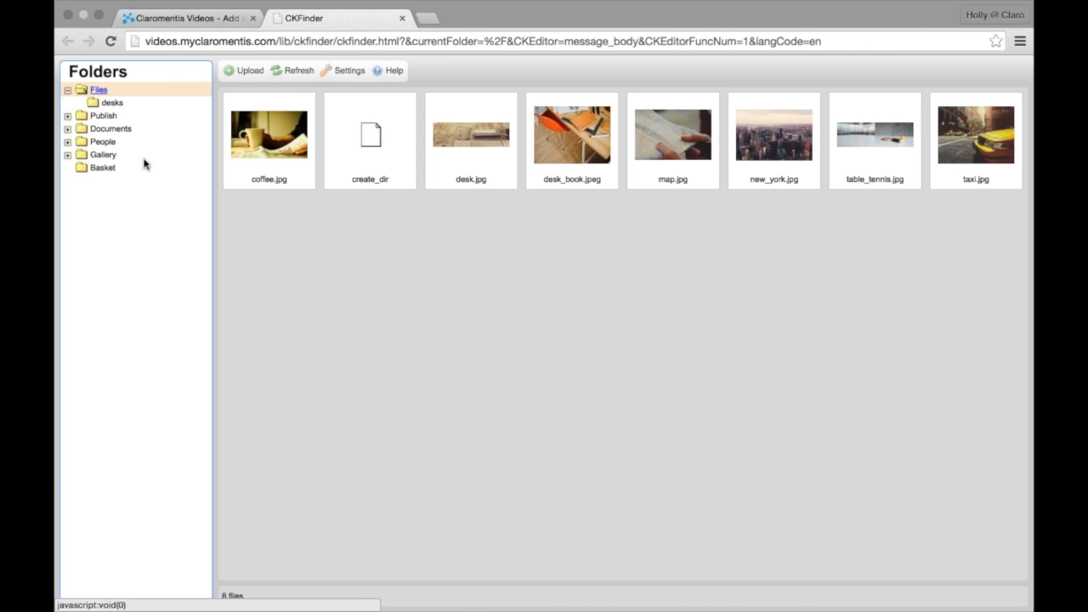
pyautogui.moveTo(643, 239); pyautogui.dragTo(461, 157)
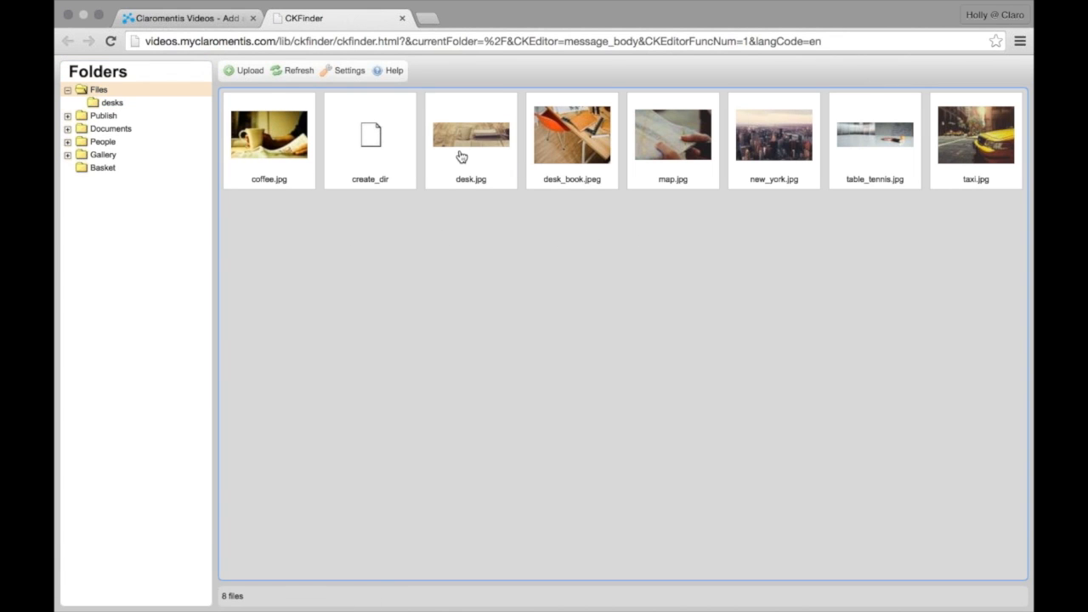
pyautogui.click(557, 158)
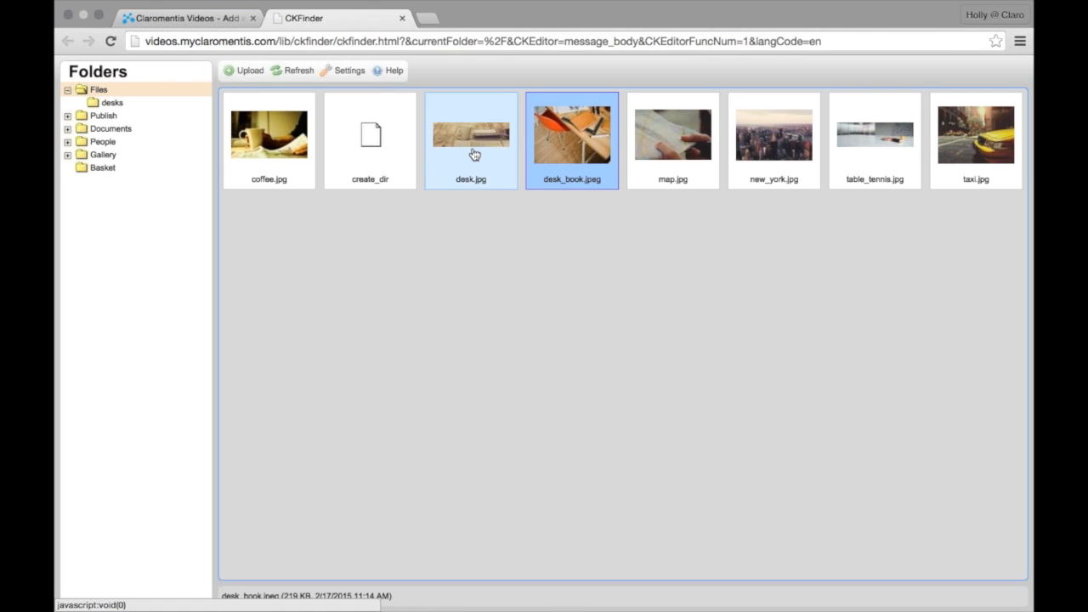
pyautogui.click(475, 154)
pyautogui.click(521, 200)
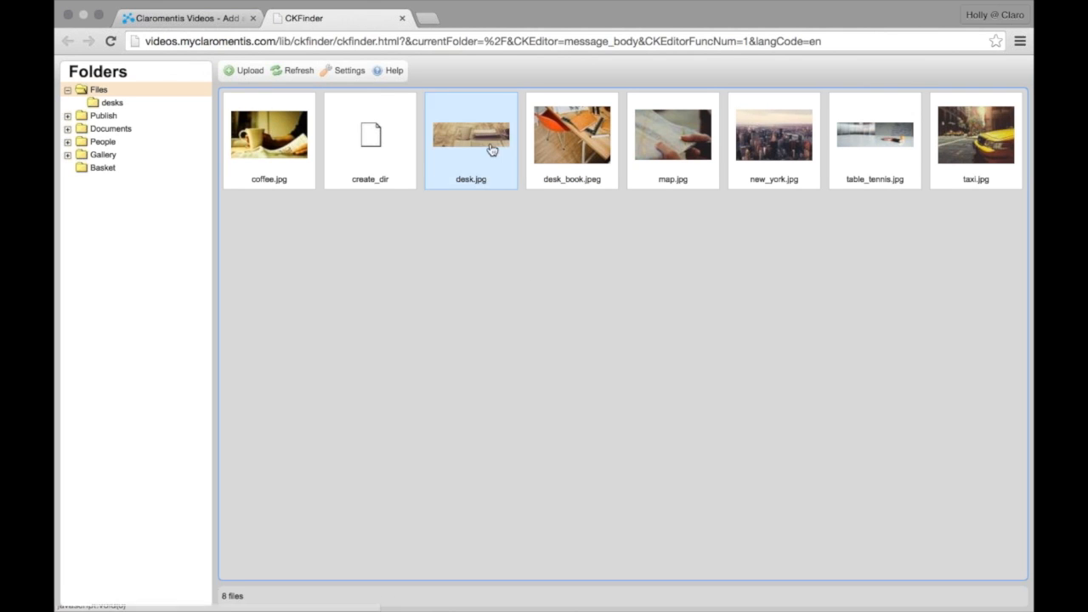
pyautogui.rightClick(491, 149)
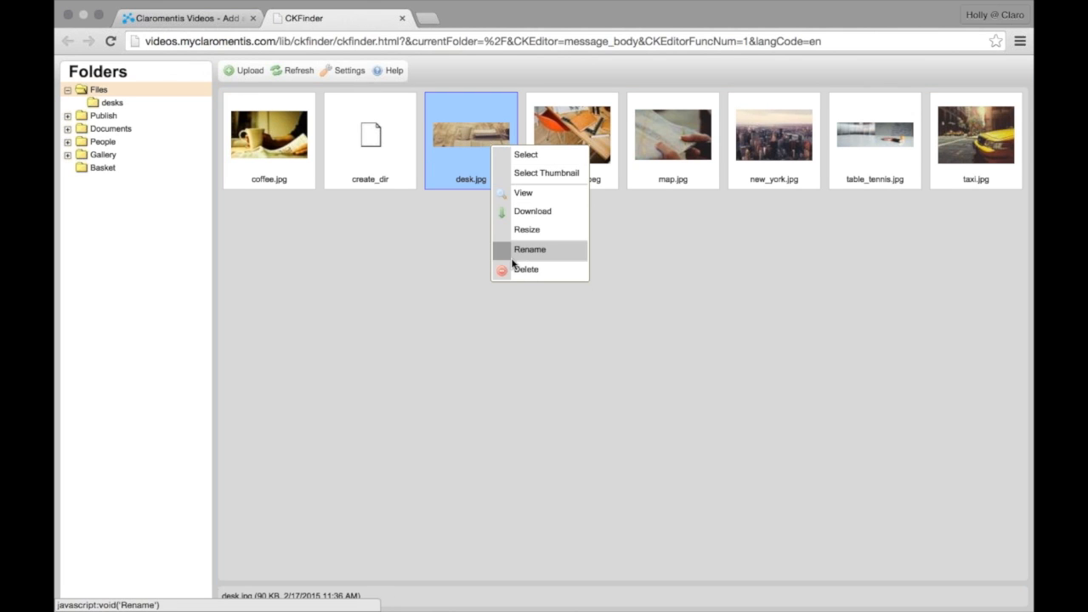
pyautogui.moveTo(467, 153); pyautogui.dragTo(119, 111)
pyautogui.click(136, 139)
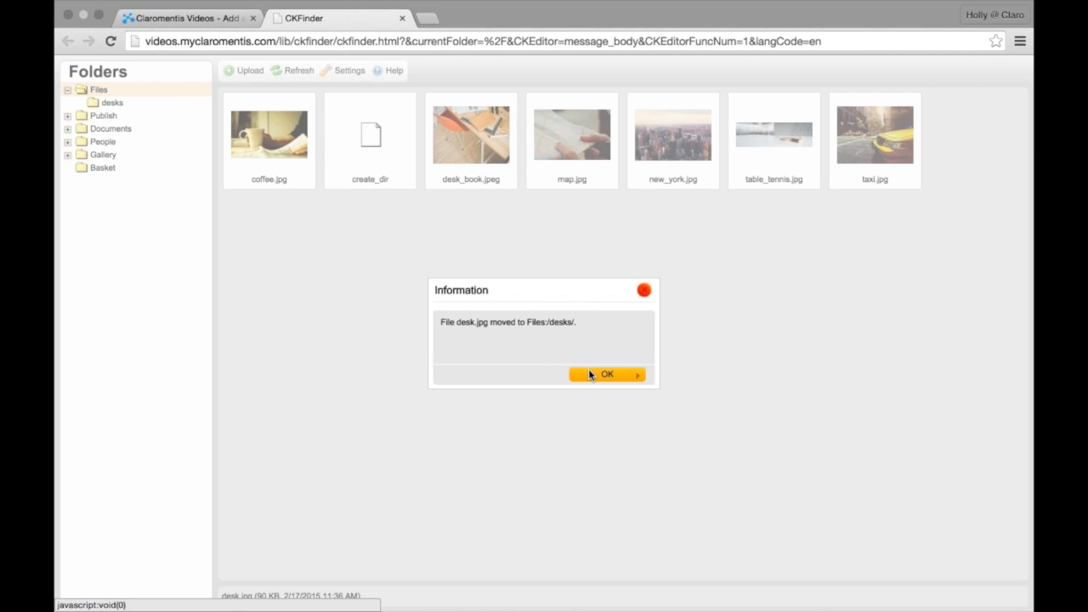
pyautogui.click(586, 372)
pyautogui.moveTo(795, 261); pyautogui.dragTo(323, 206)
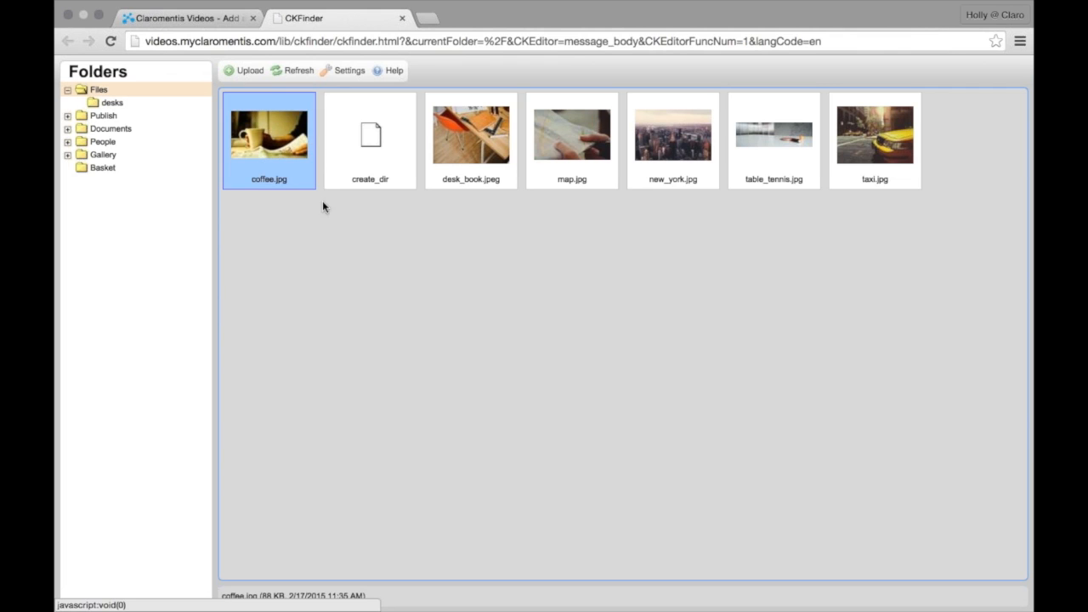
pyautogui.click(482, 142)
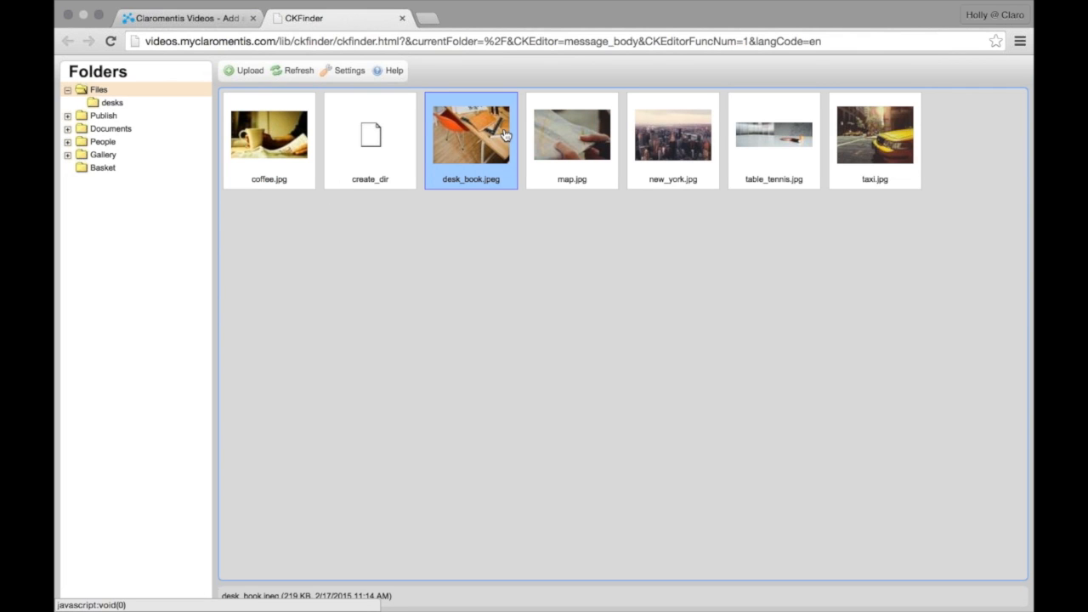
pyautogui.click(546, 136)
pyautogui.click(501, 135)
pyautogui.moveTo(501, 186); pyautogui.dragTo(420, 595)
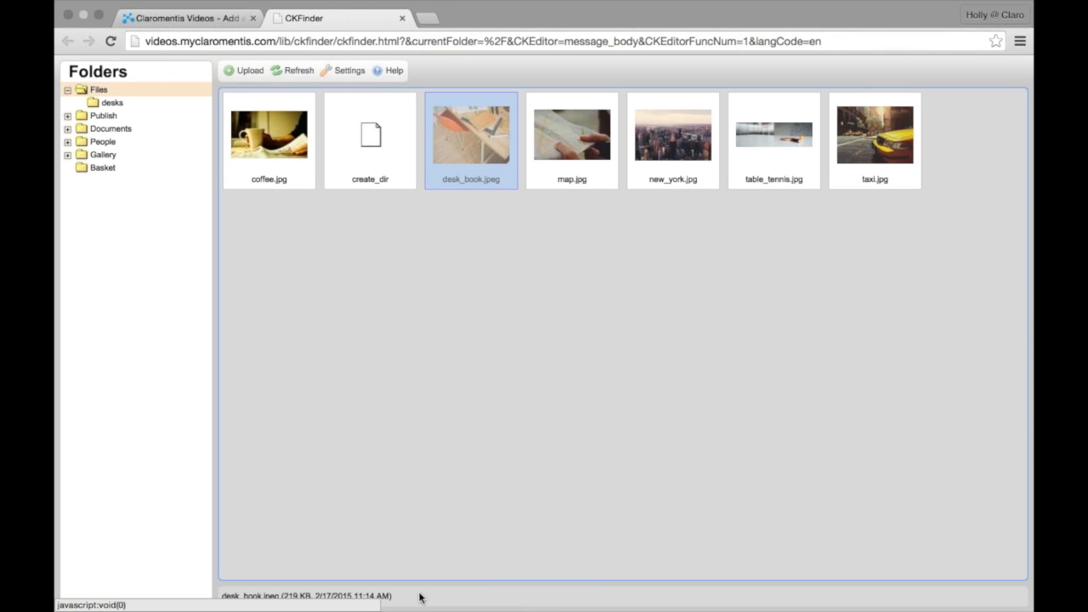
pyautogui.click(341, 275)
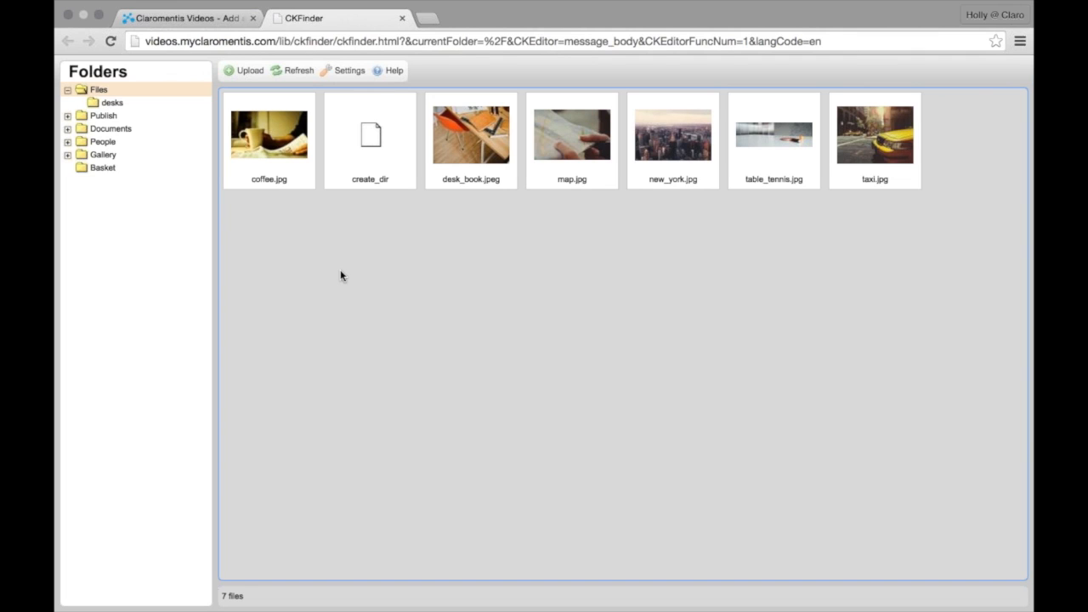
pyautogui.click(340, 270)
# Close the CKFinder tab and the Image Properties dialog without inserting any image
pyautogui.click(403, 19)
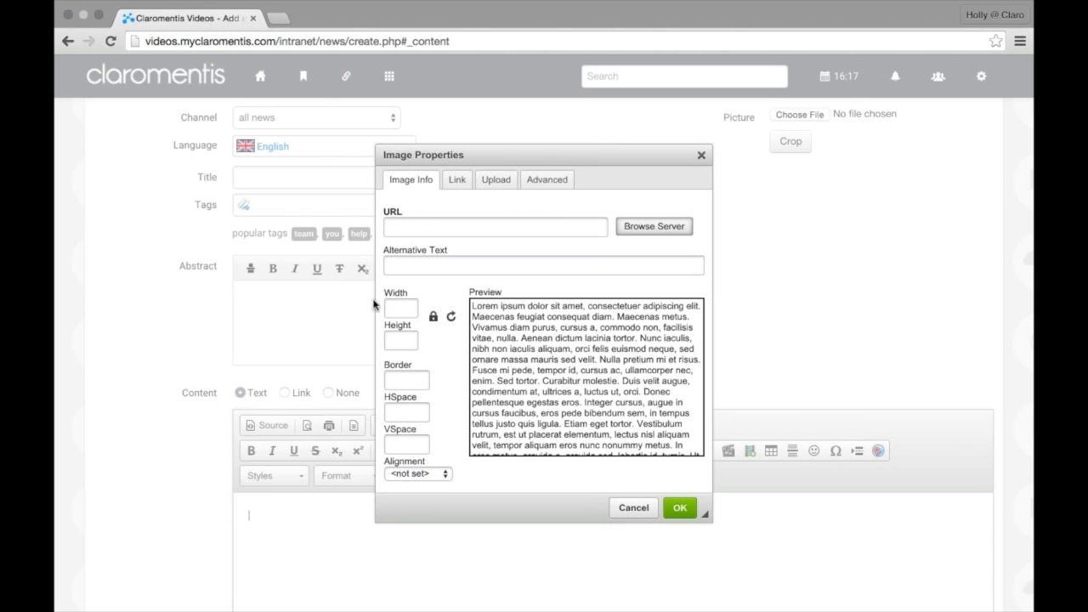
pyautogui.click(701, 156)
pyautogui.scroll(-2, 685, 404)
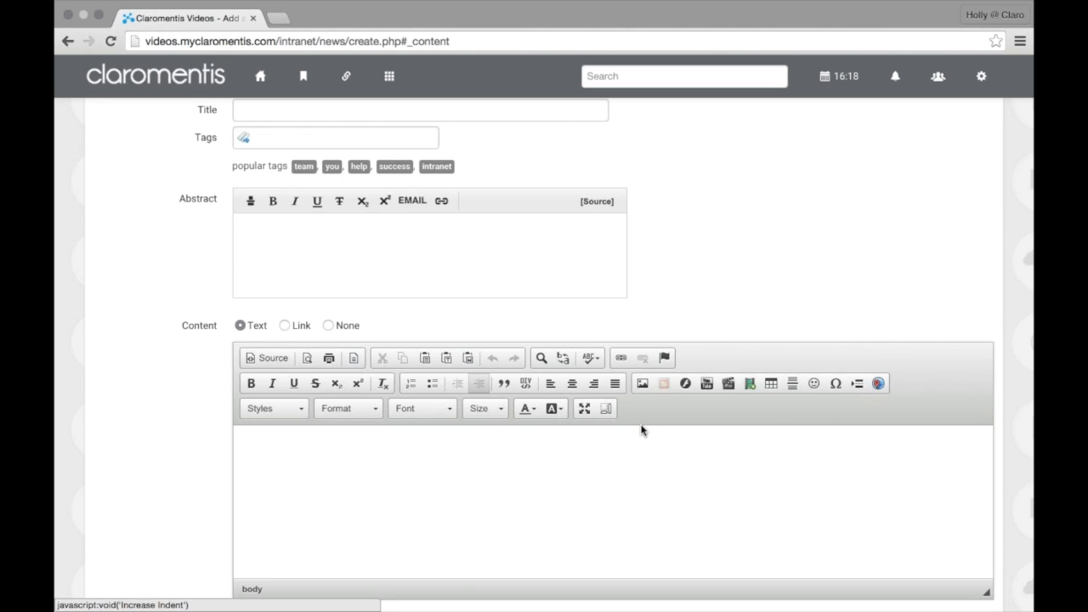
pyautogui.scroll(5, 642, 431)
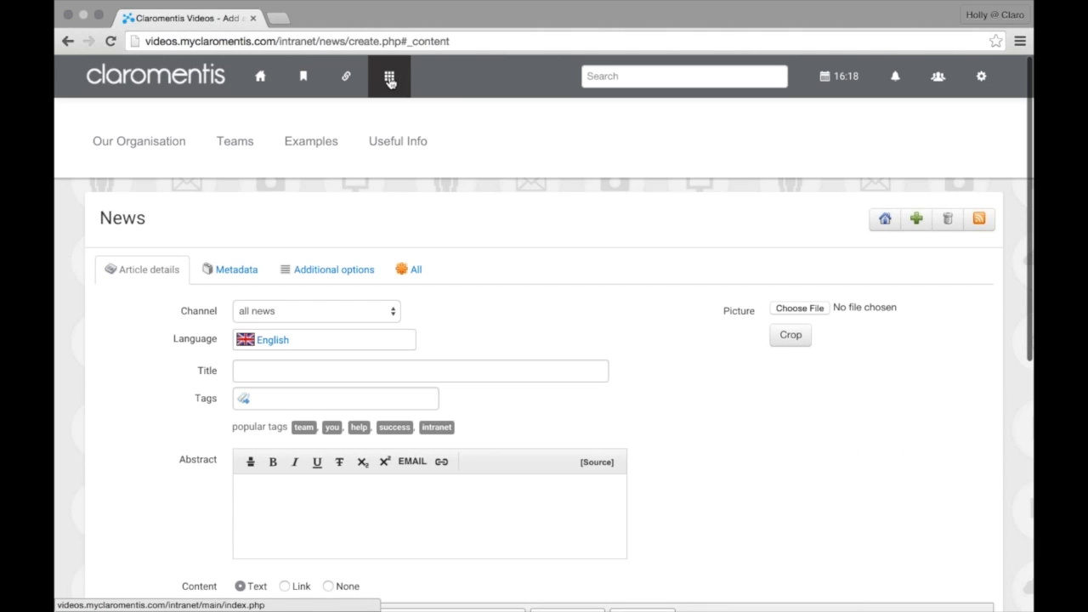
pyautogui.moveTo(230, 149)
pyautogui.moveTo(275, 391)
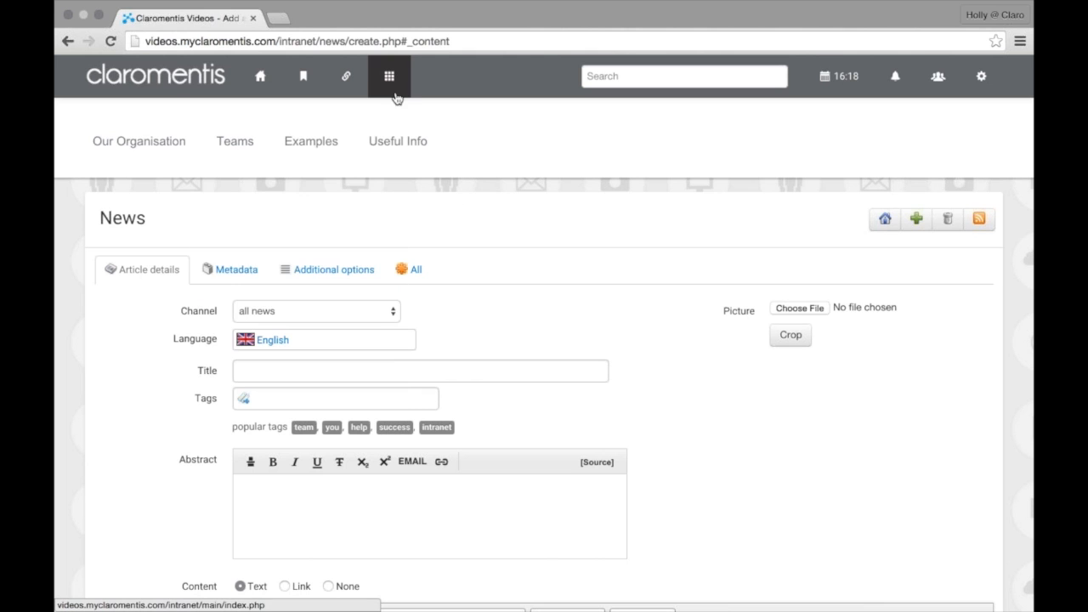
# View the dropin page's e_main_content field in Publish, then return to the intranet home page
pyautogui.moveTo(395, 95)
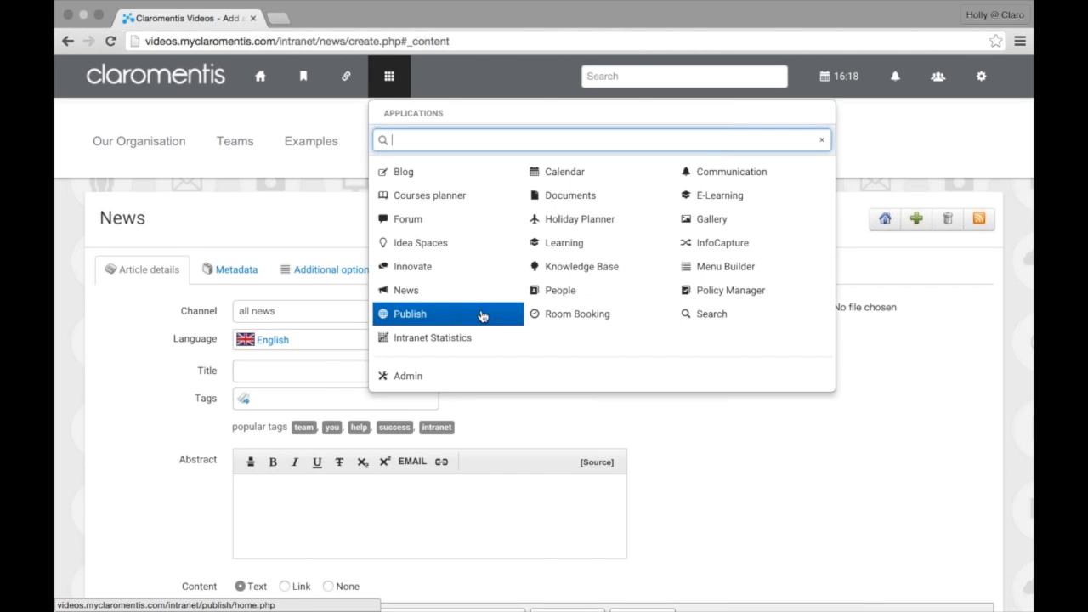
pyautogui.click(482, 315)
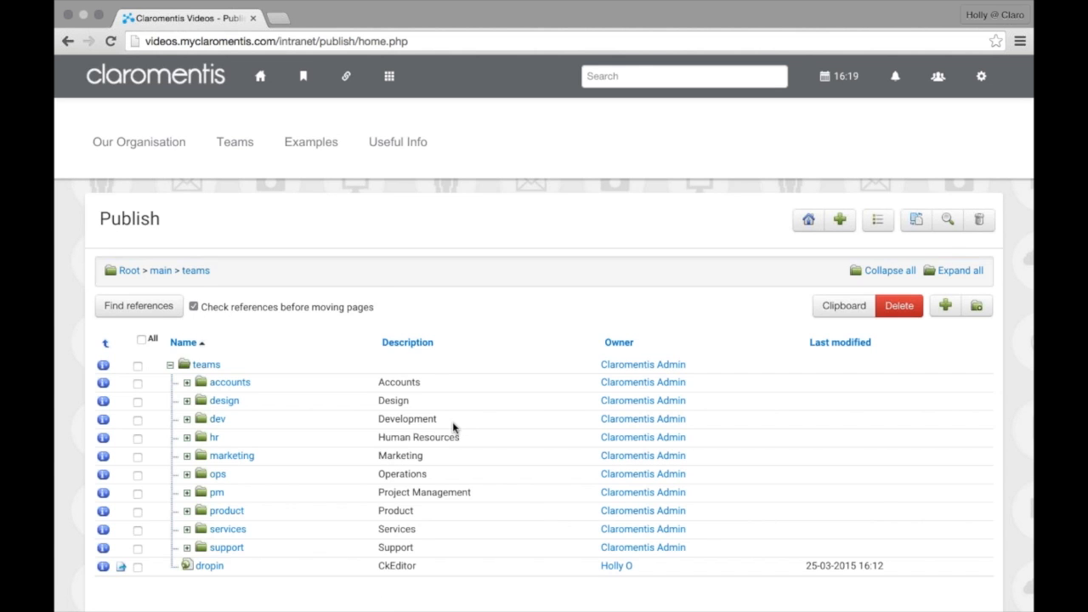
pyautogui.scroll(-1, 454, 429)
pyautogui.click(121, 515)
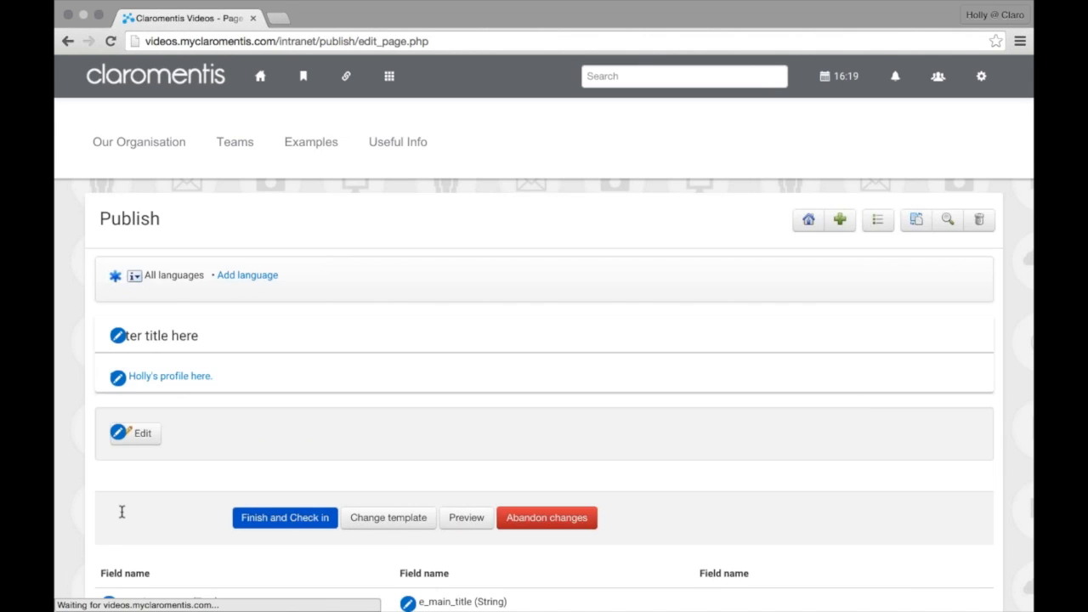
pyautogui.scroll(-2, 122, 513)
pyautogui.click(121, 510)
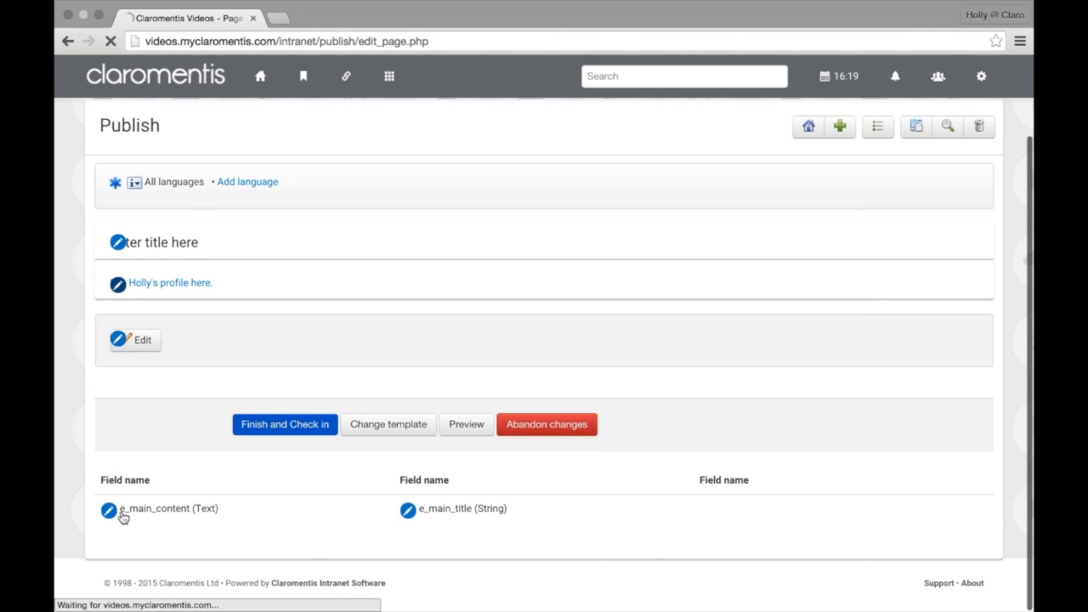
pyautogui.scroll(-1, 584, 435)
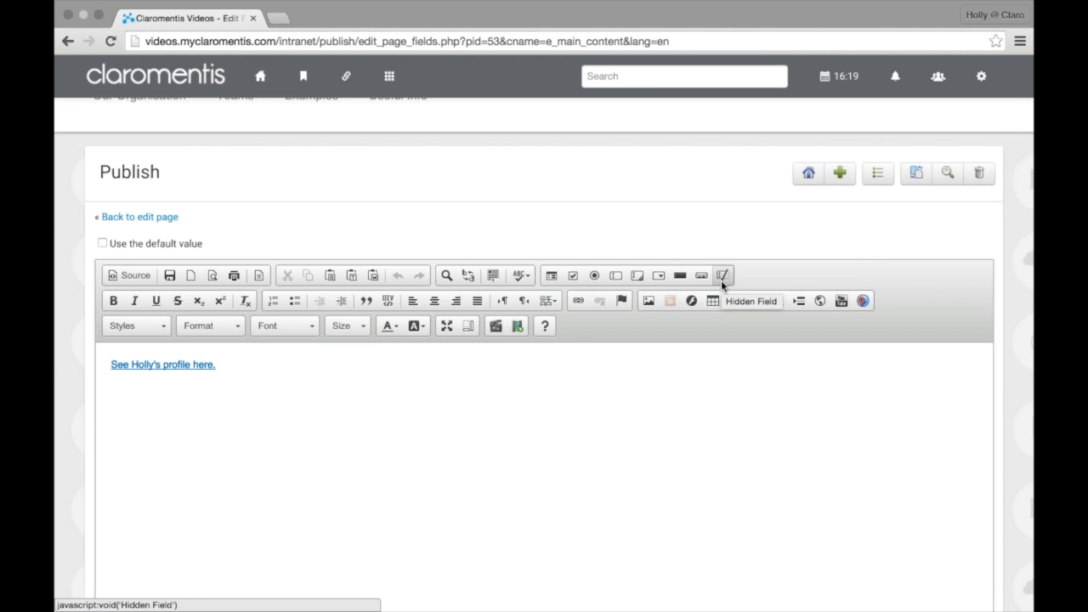
pyautogui.scroll(-5, 581, 457)
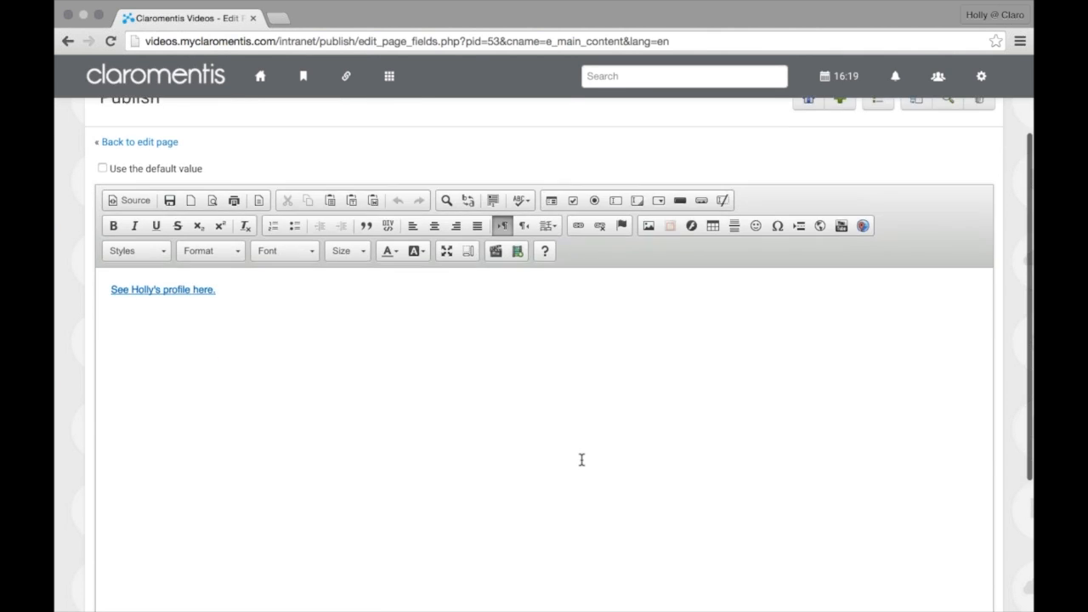
pyautogui.click(263, 90)
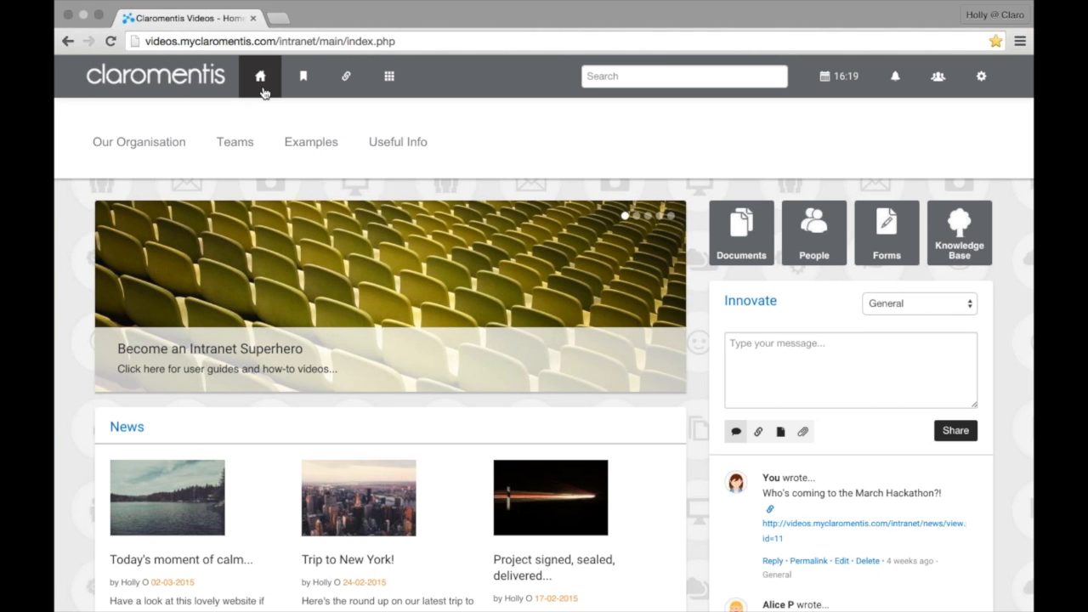
# Reload the home page and show the Applications menu from the header grid icon
pyautogui.click(262, 91)
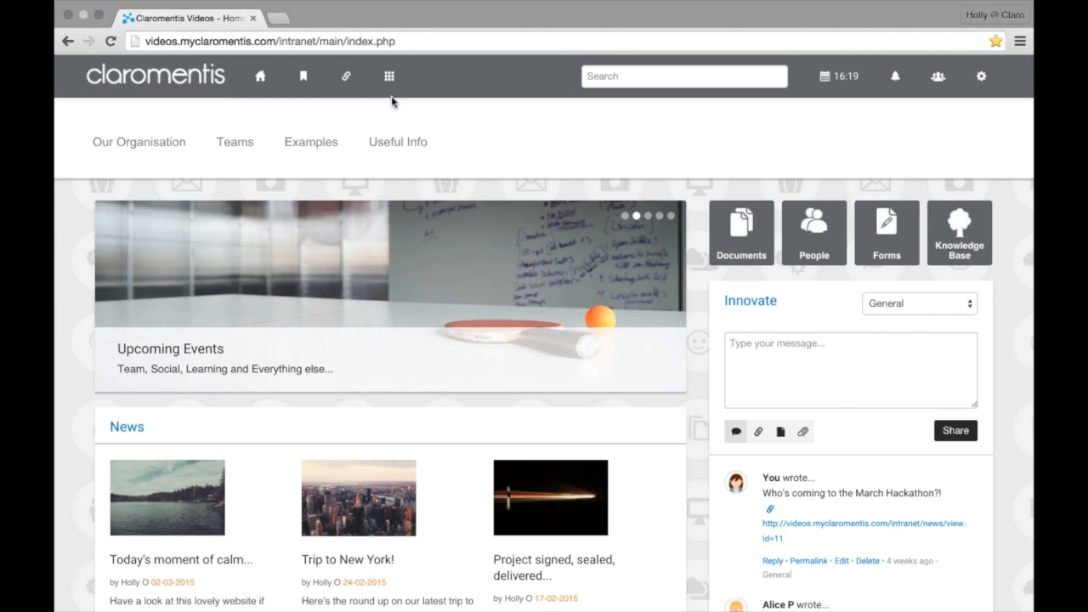
pyautogui.click(396, 90)
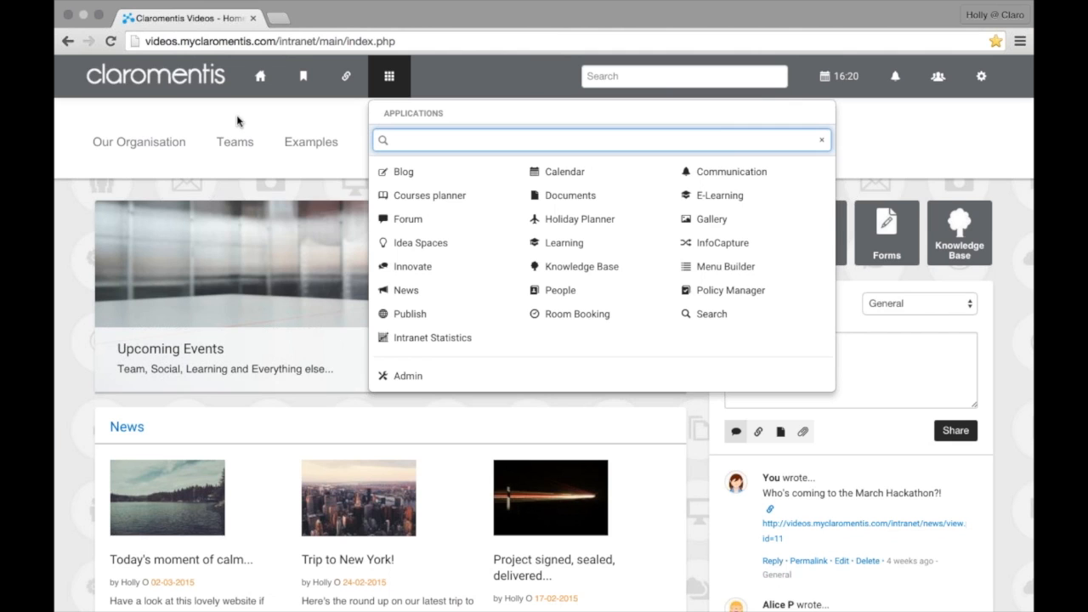
# Visit the Teams > Development page, then go to Admin via the Applications menu
pyautogui.moveTo(235, 142)
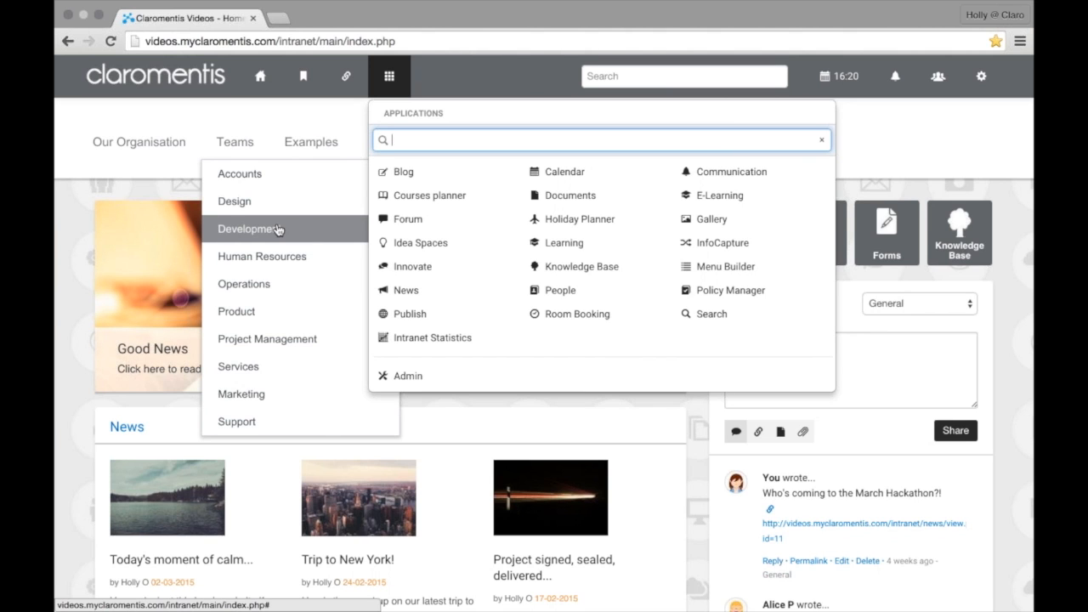
pyautogui.click(277, 230)
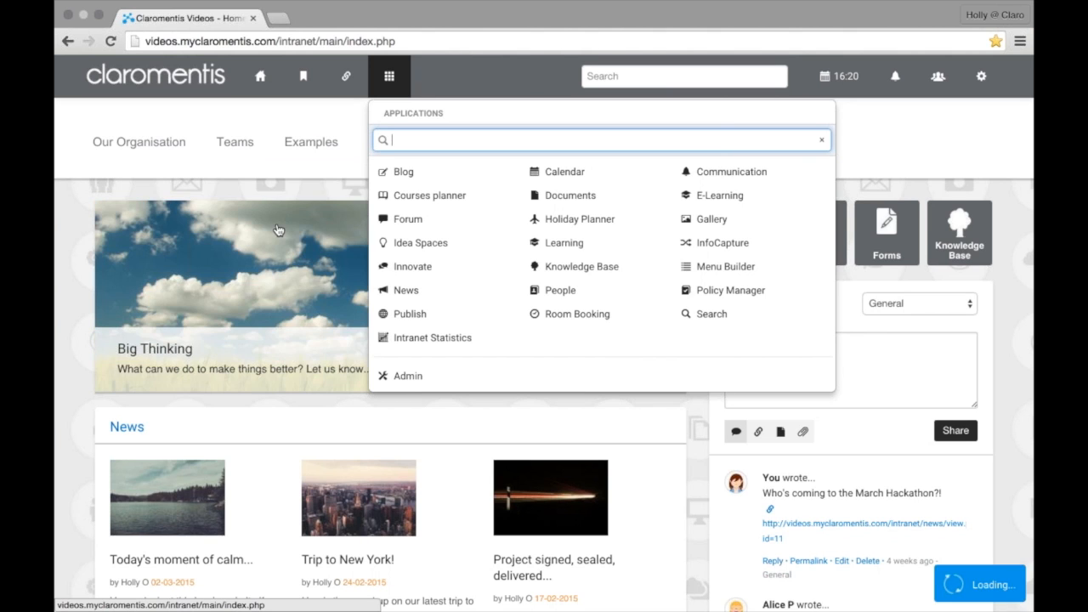
pyautogui.click(256, 81)
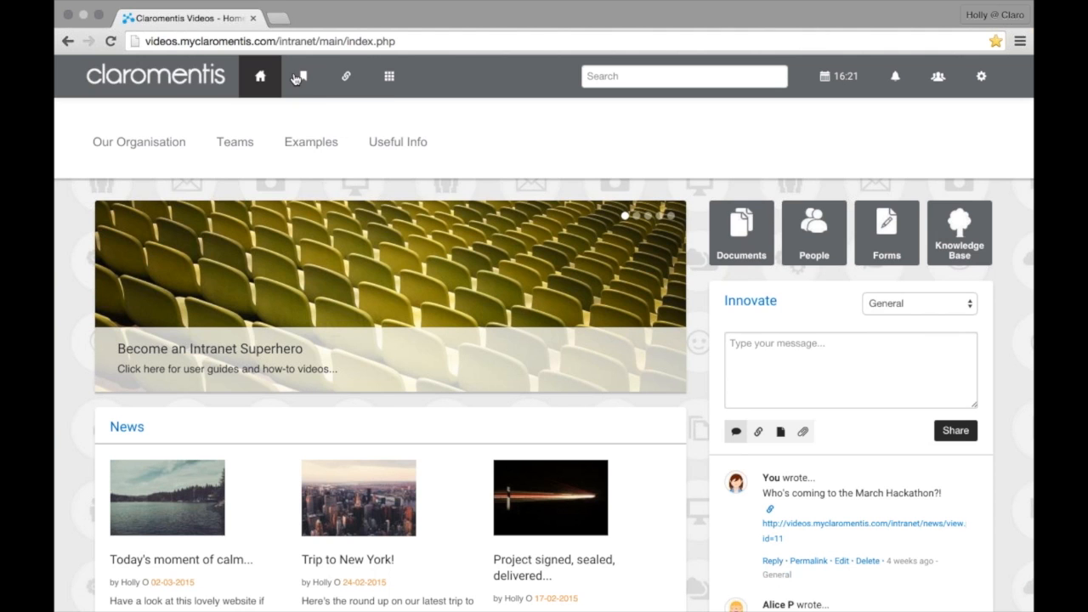
pyautogui.click(390, 89)
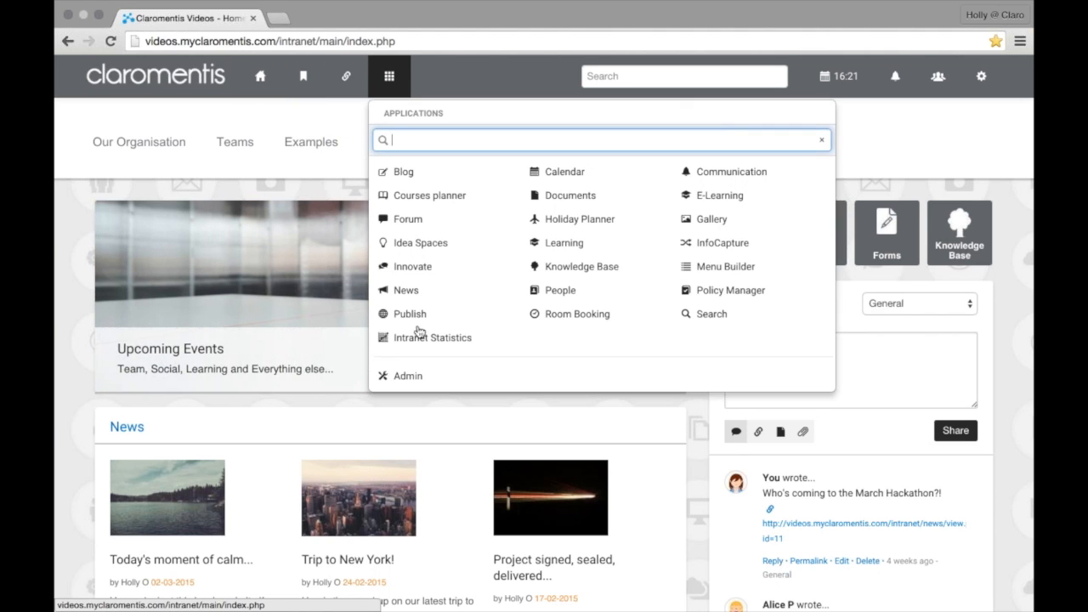
pyautogui.click(407, 376)
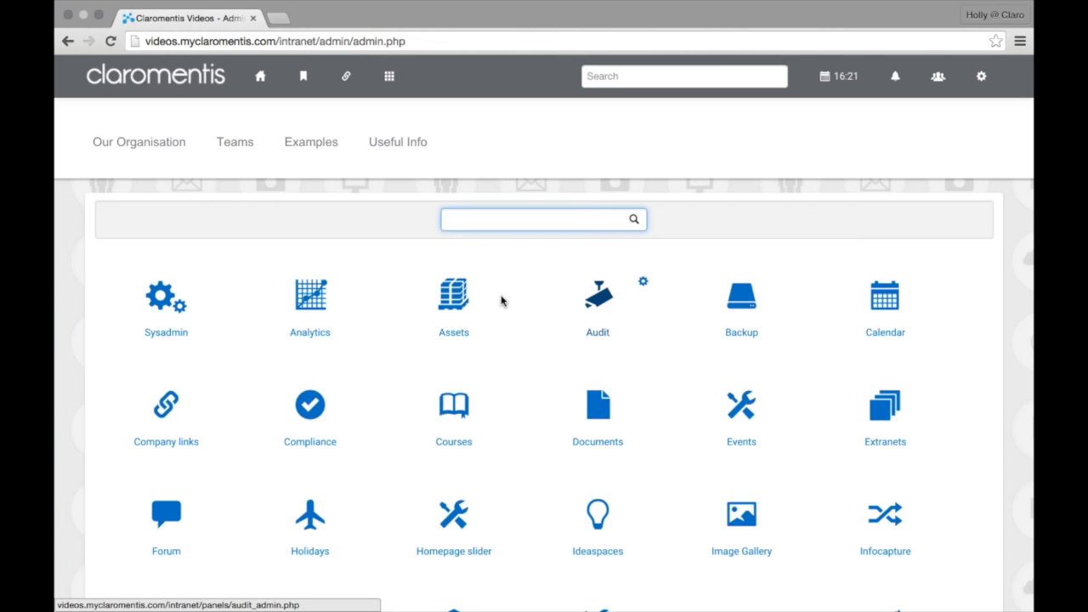
# Scroll the admin page, then launch InfoCapture from the Applications menu to see its form tiles
pyautogui.scroll(-5, 501, 301)
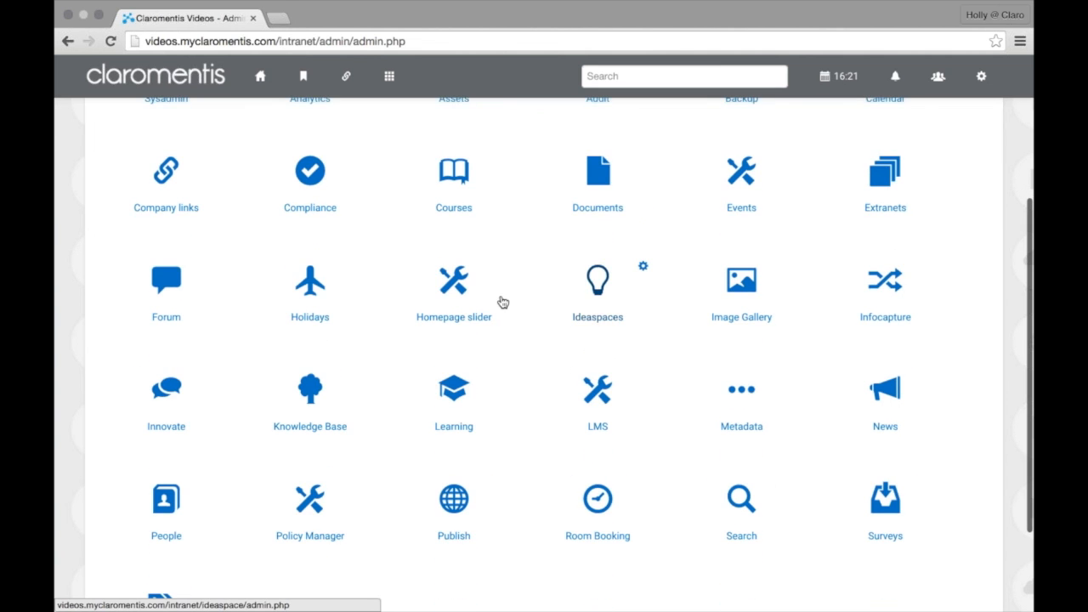
pyautogui.scroll(-3, 501, 301)
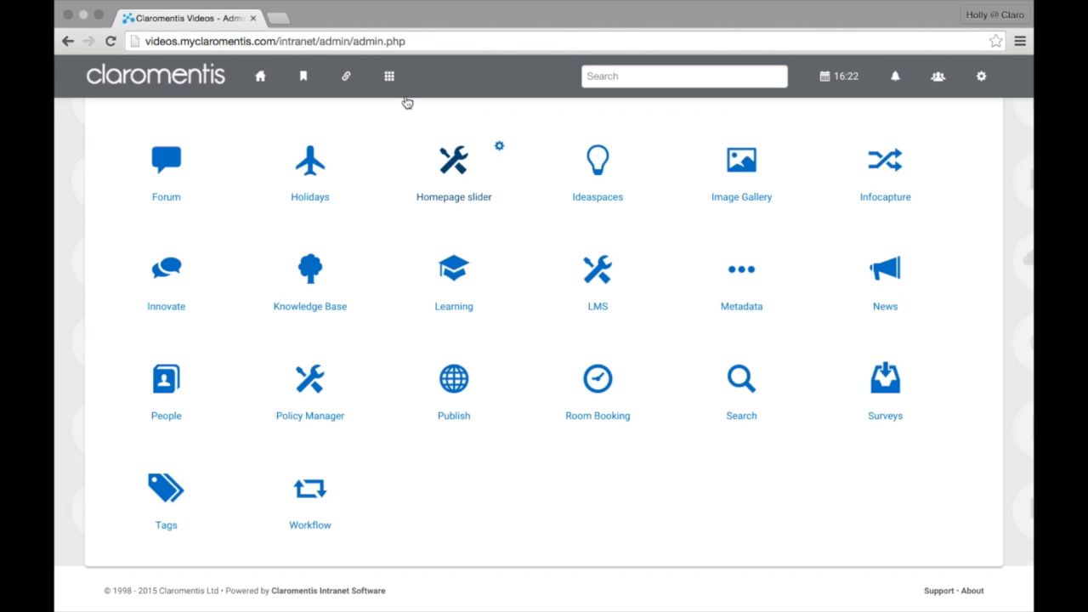
pyautogui.click(389, 75)
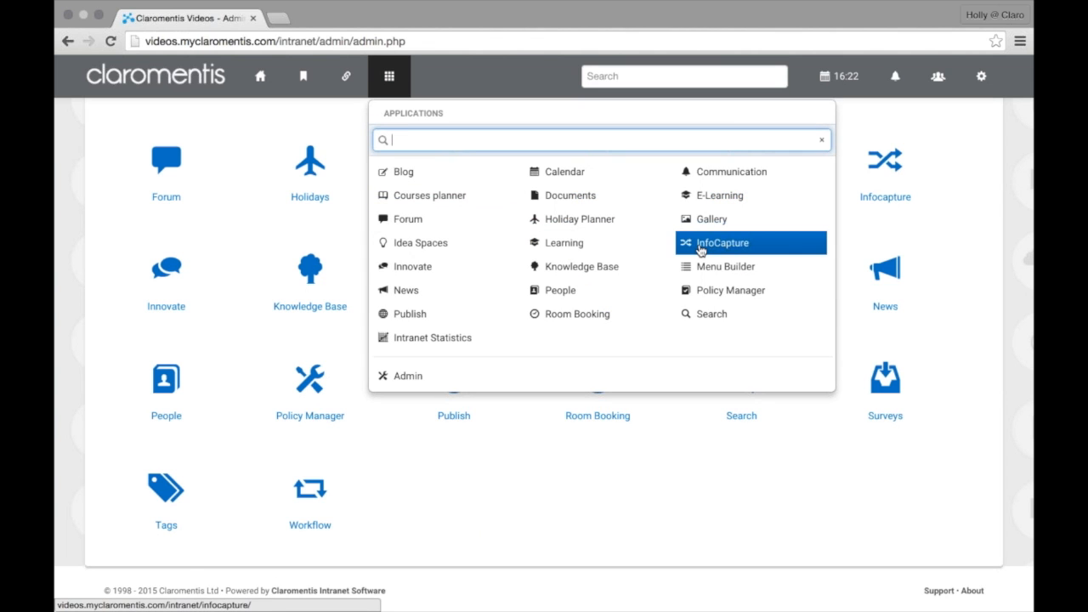
pyautogui.click(700, 245)
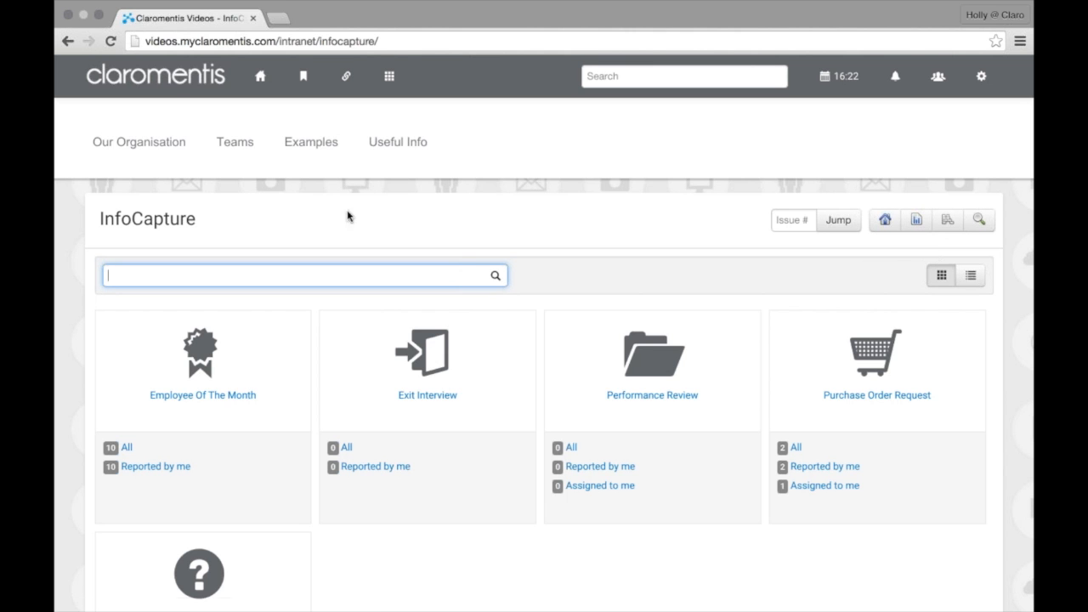
# Go back to the home page and reopen Admin from the Applications menu
pyautogui.click(264, 85)
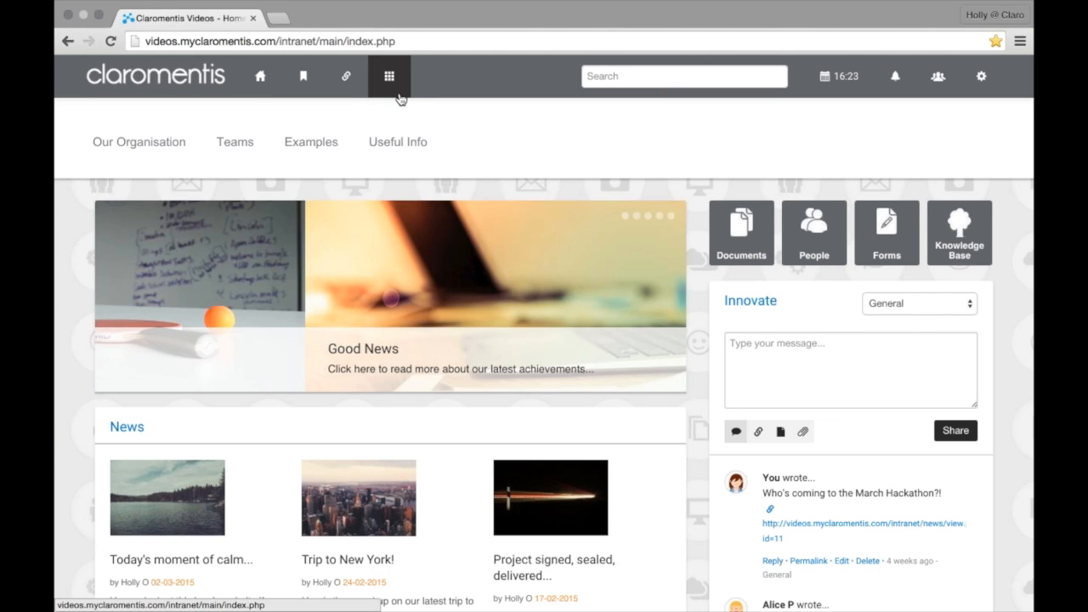
pyautogui.click(400, 98)
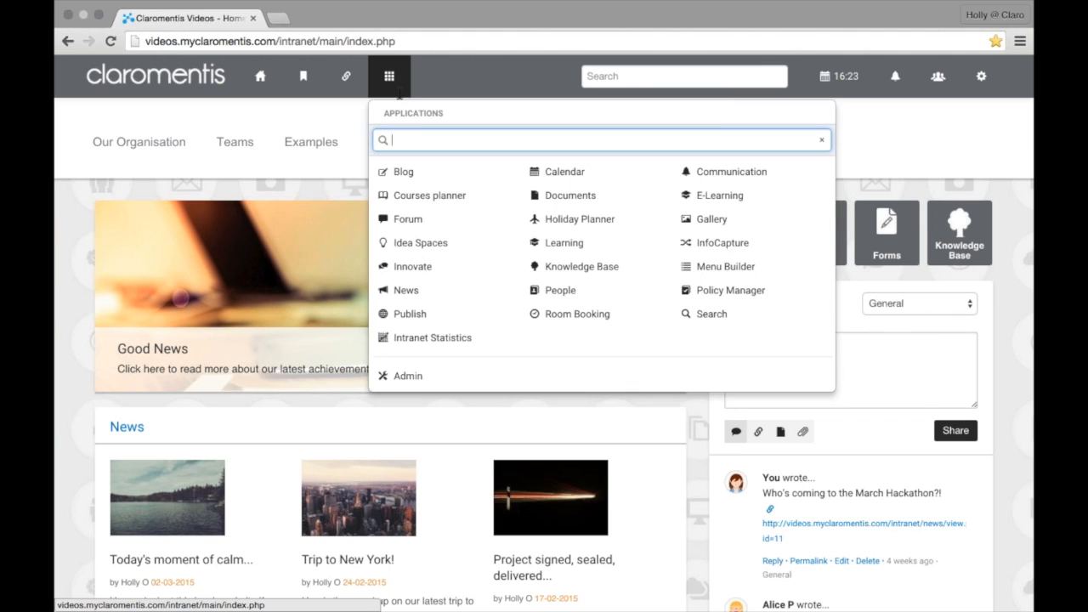
pyautogui.click(456, 386)
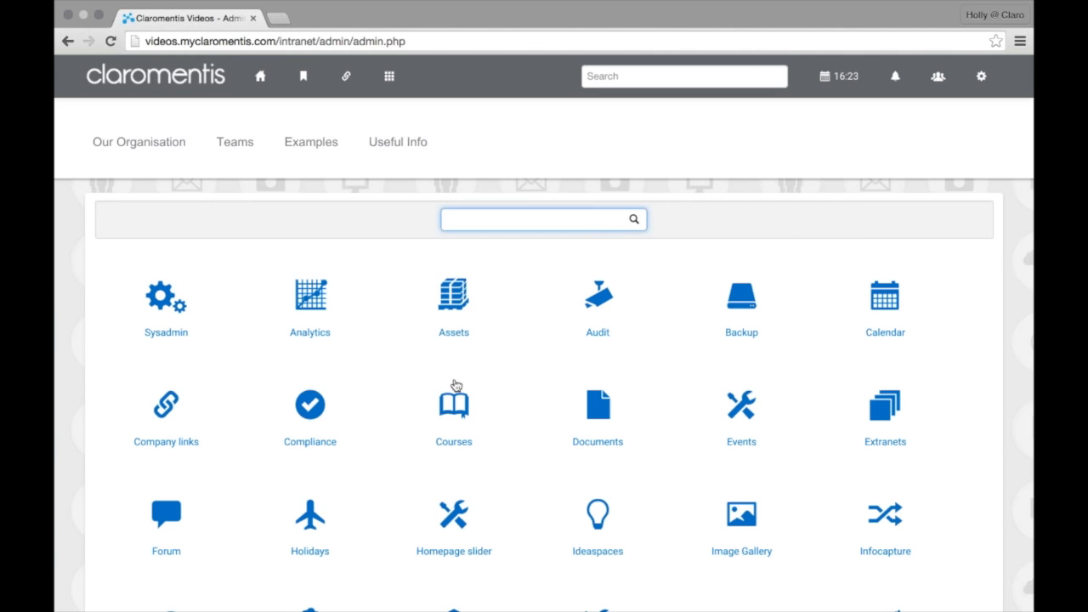
# Filter admin for 'info', check public-report creation rights, then open the Employee Of The Month project
pyautogui.write('in')
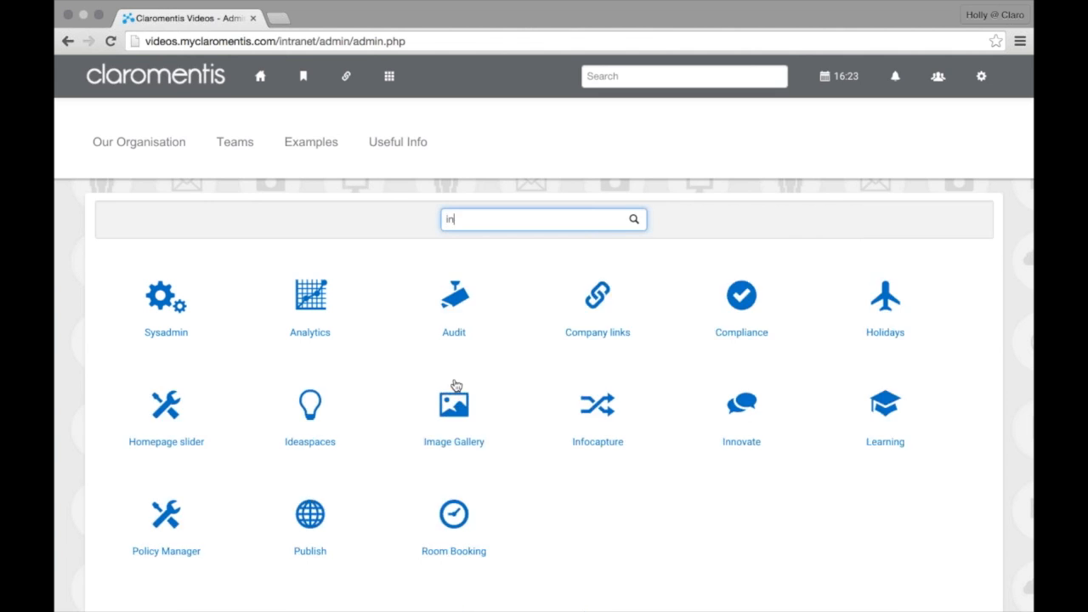
pyautogui.write('fo')
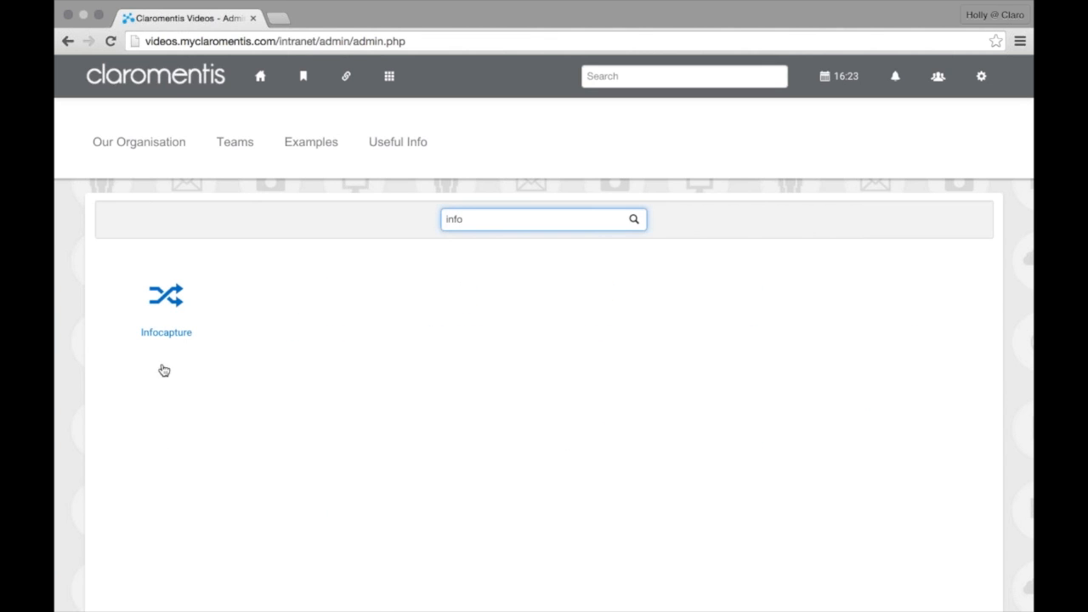
pyautogui.click(178, 324)
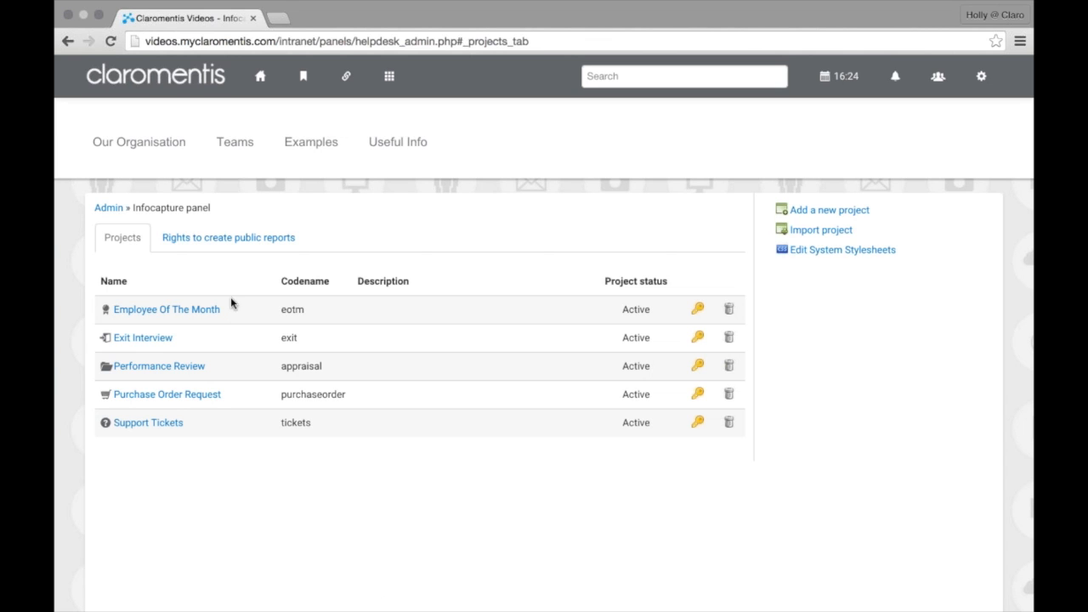
pyautogui.click(218, 253)
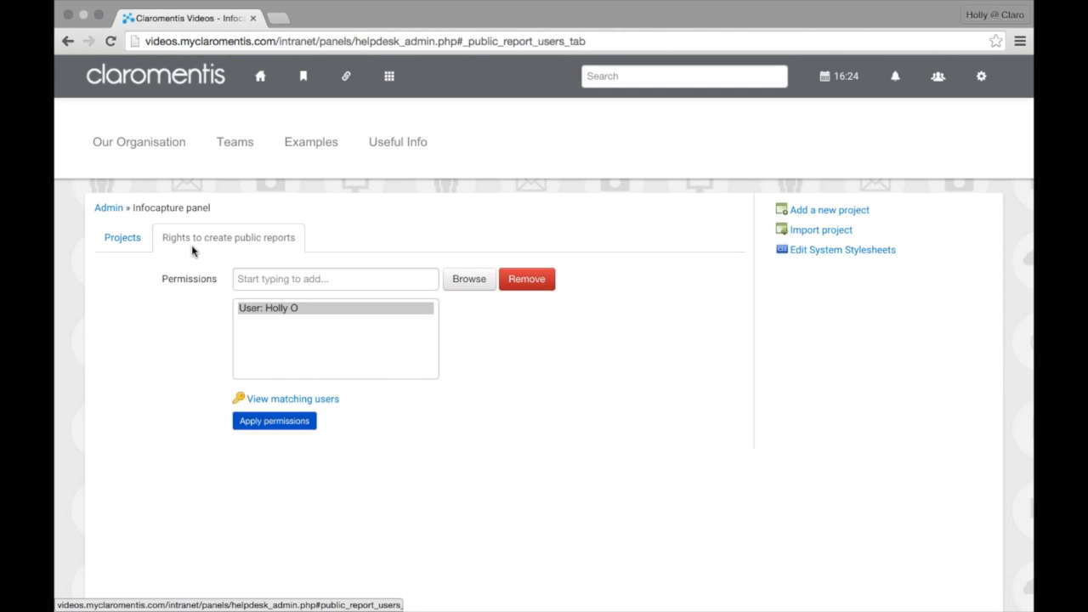
pyautogui.click(127, 241)
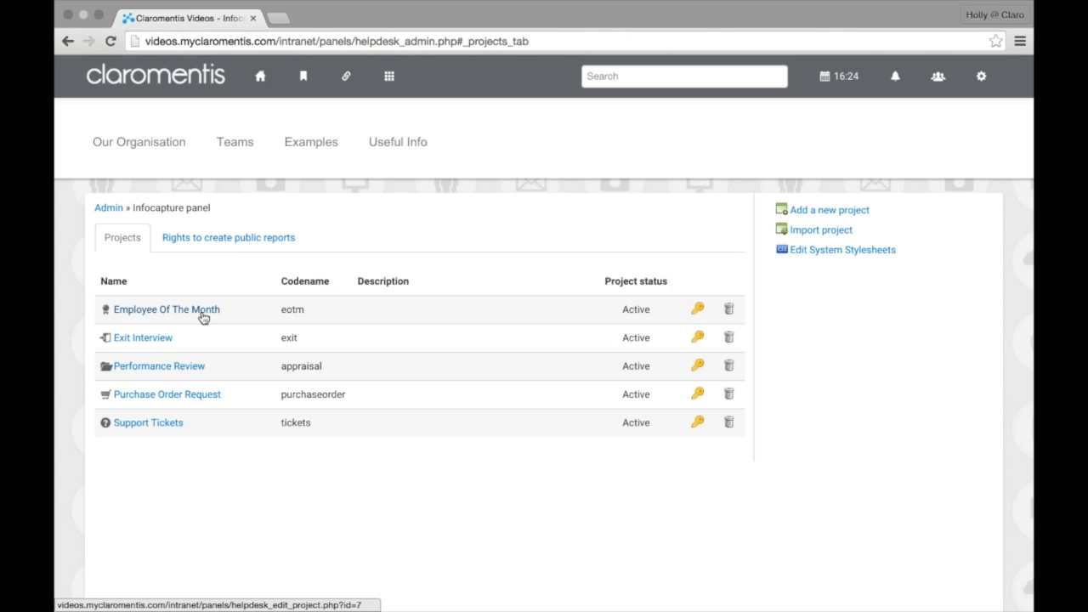
pyautogui.click(203, 316)
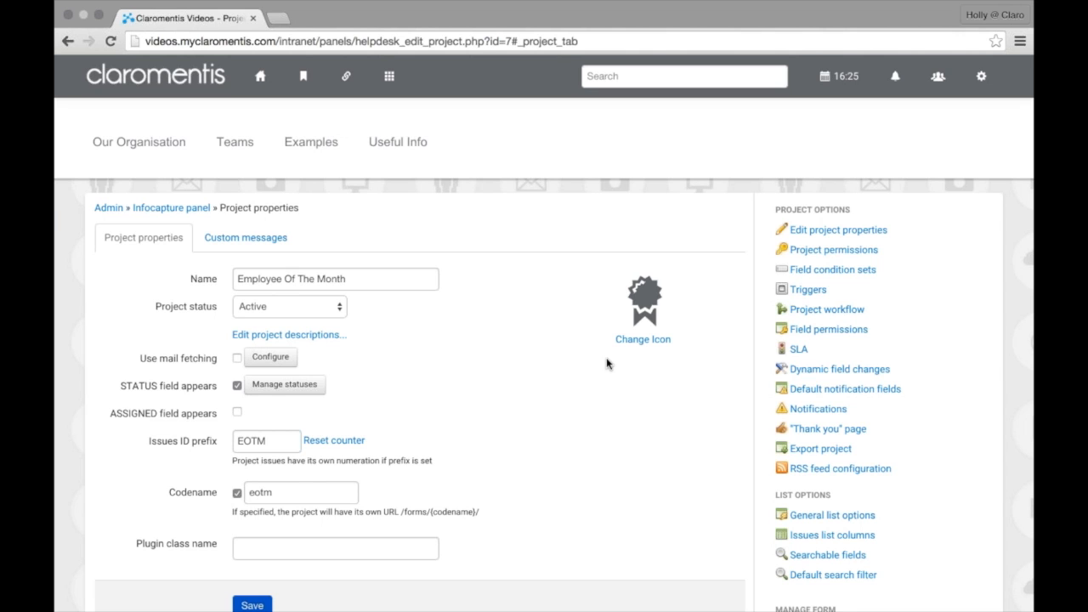
# Review Employee Of The Month's rights for the Admin, Managers/Human Resources and Users roles
pyautogui.click(847, 255)
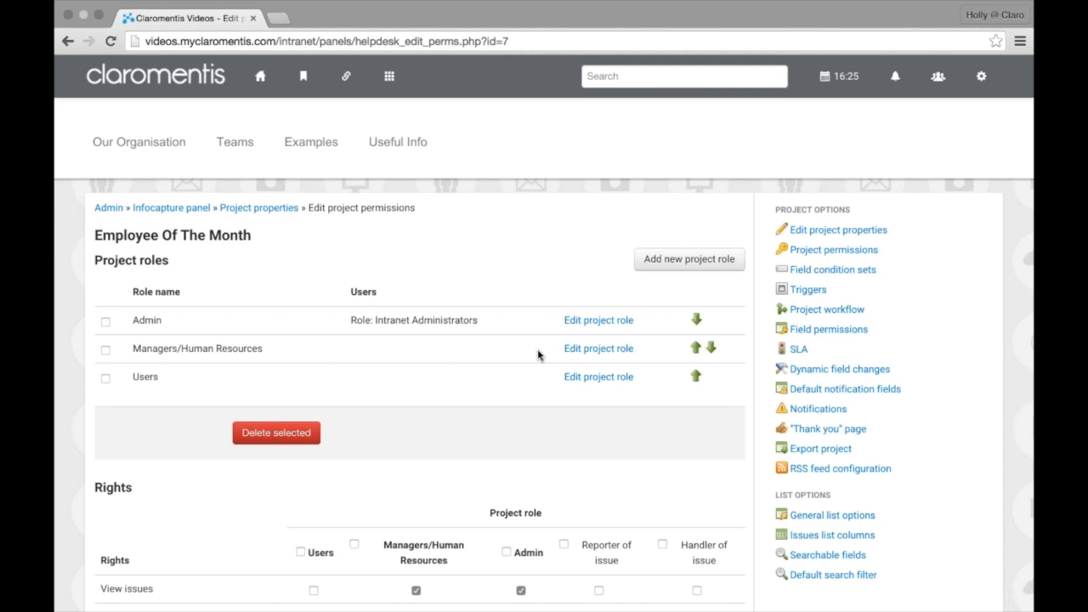
pyautogui.scroll(-3, 537, 355)
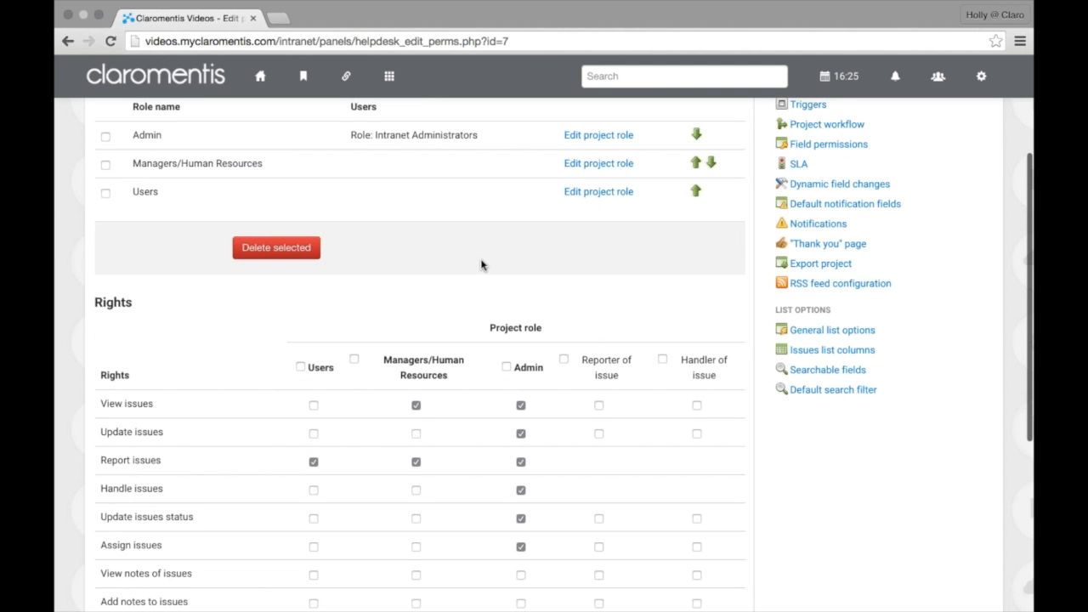
pyautogui.scroll(-1, 446, 264)
pyautogui.scroll(-1, 447, 265)
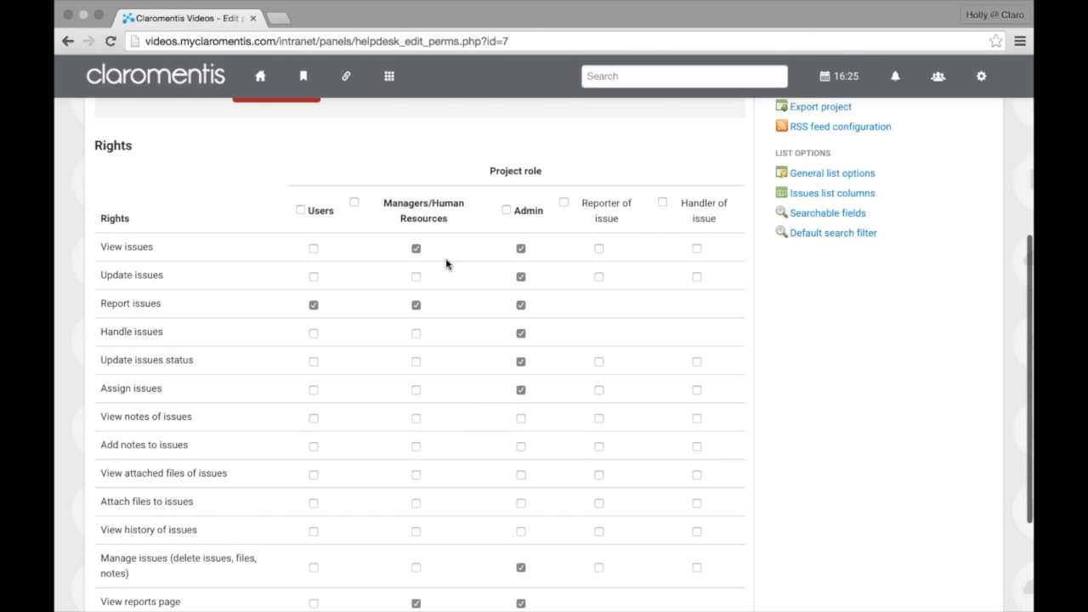
pyautogui.scroll(-1, 485, 391)
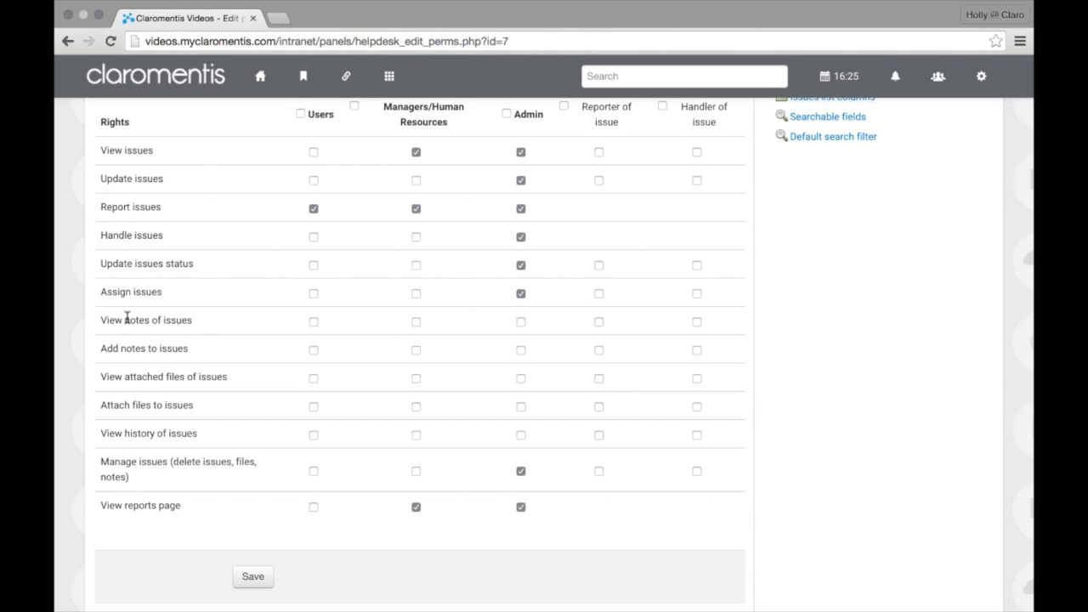
pyautogui.scroll(1, 126, 318)
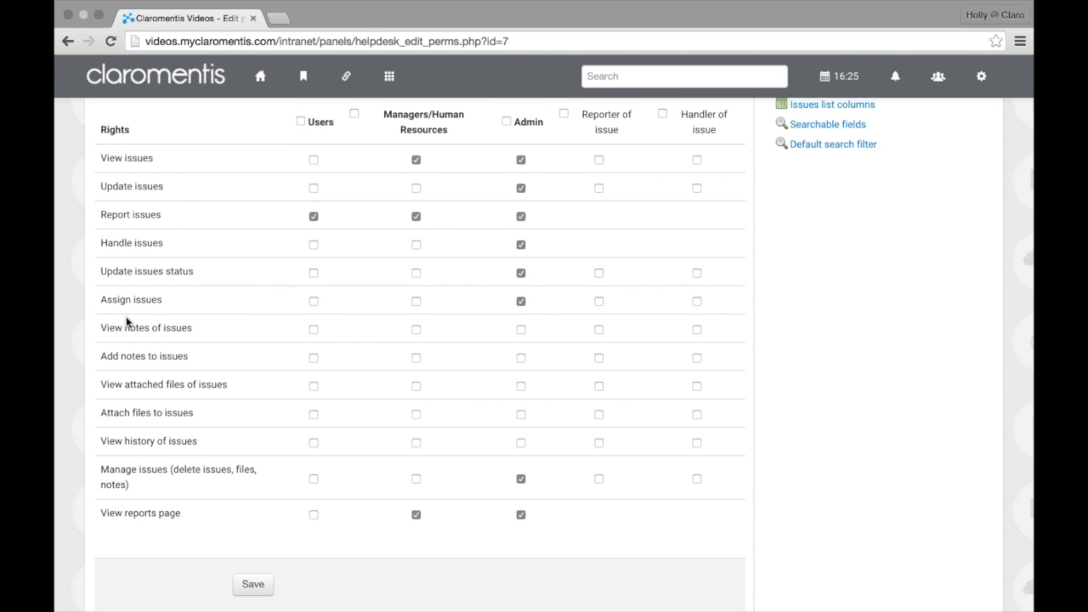
pyautogui.scroll(5, 126, 320)
pyautogui.scroll(1, 136, 320)
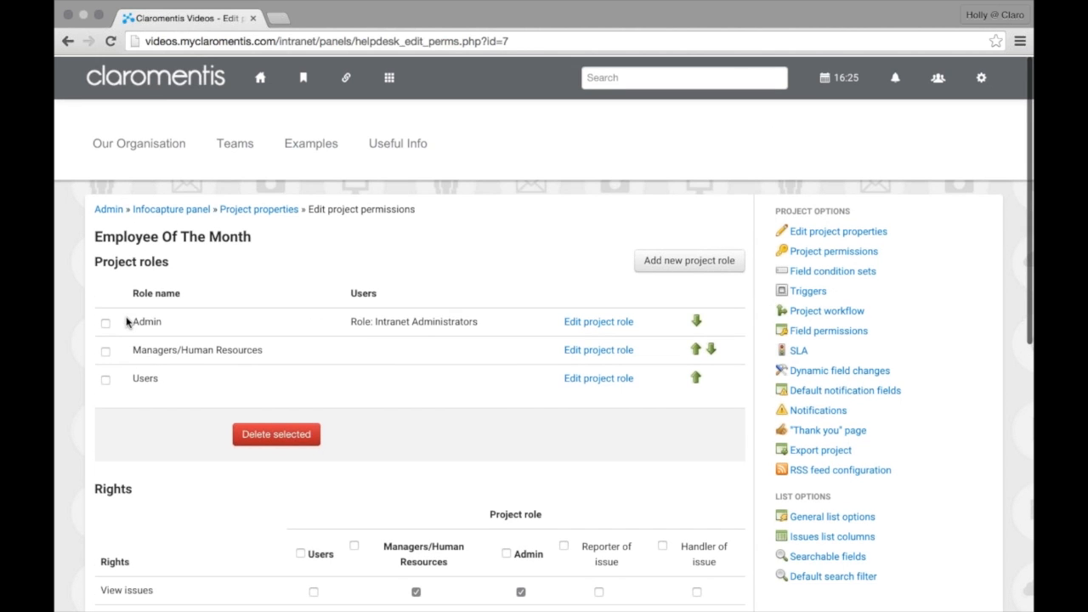
# Return to Employee Of The Month's Project properties via the breadcrumb and open the Applications panel
pyautogui.click(244, 212)
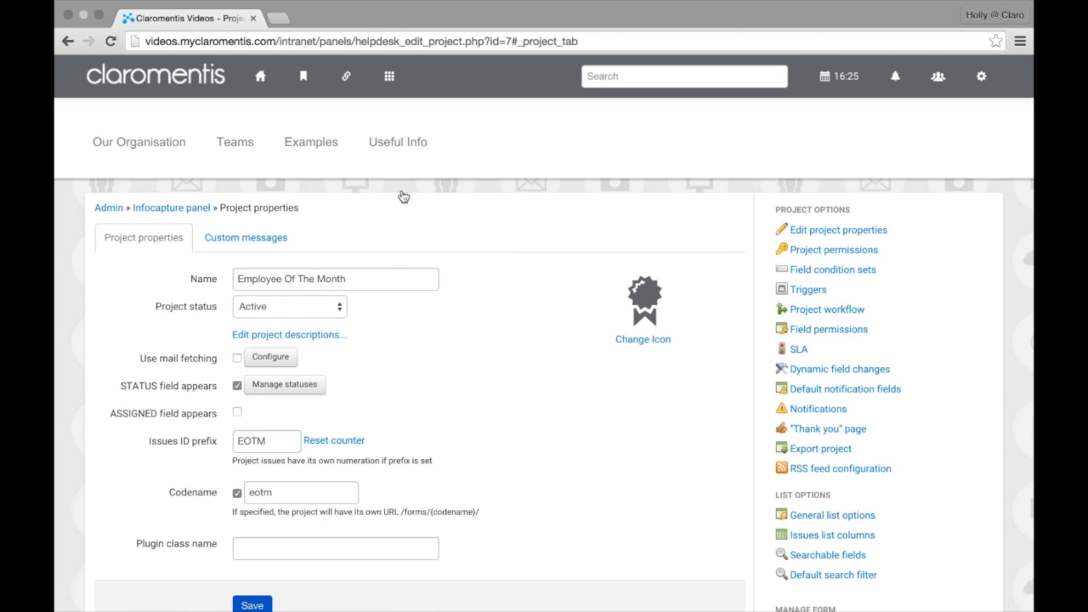
pyautogui.click(390, 81)
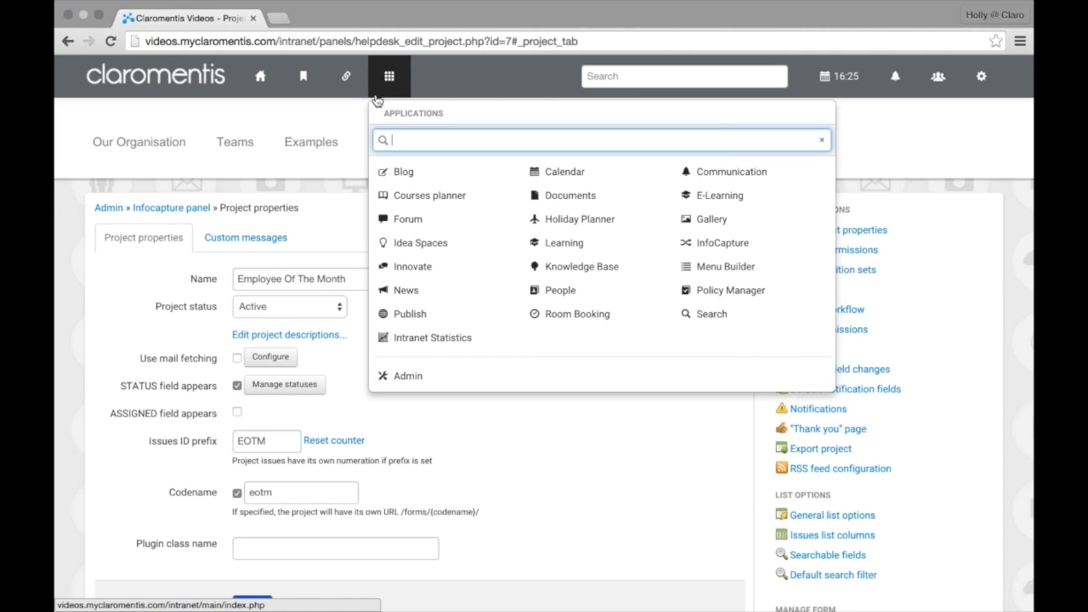
# Open the InfoCapture application to show its project tiles
pyautogui.click(721, 252)
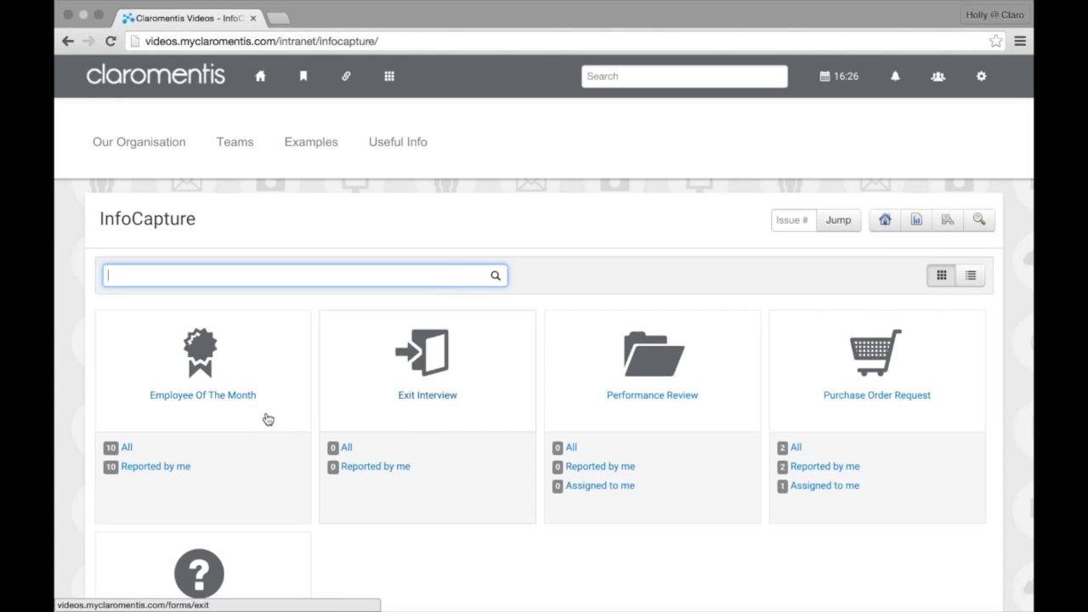
# Open the Employee Of The Month project and go to its empty Reports page
pyautogui.click(212, 403)
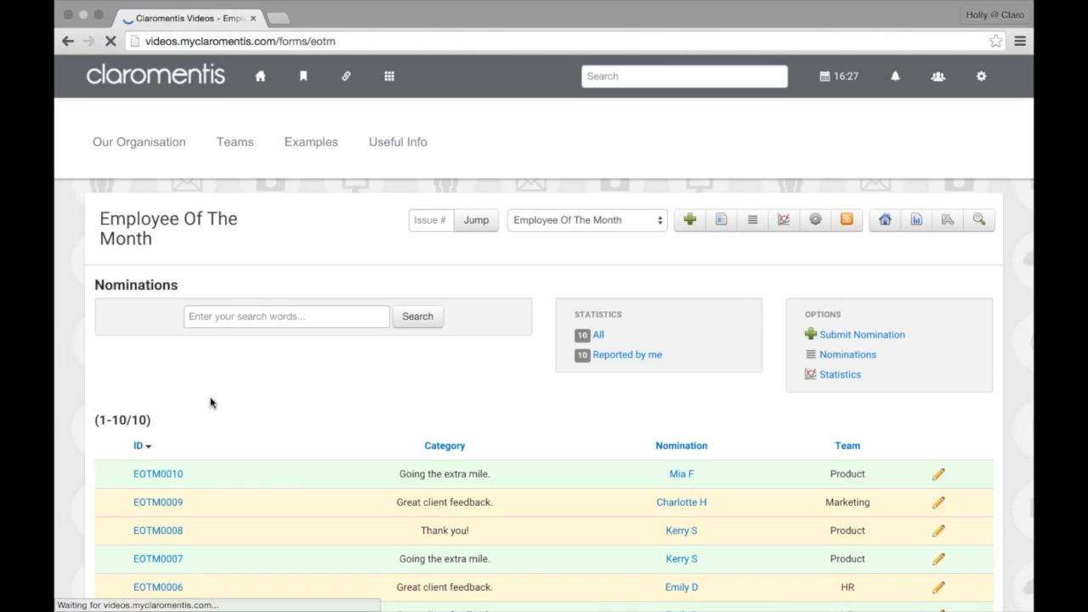
pyautogui.click(913, 238)
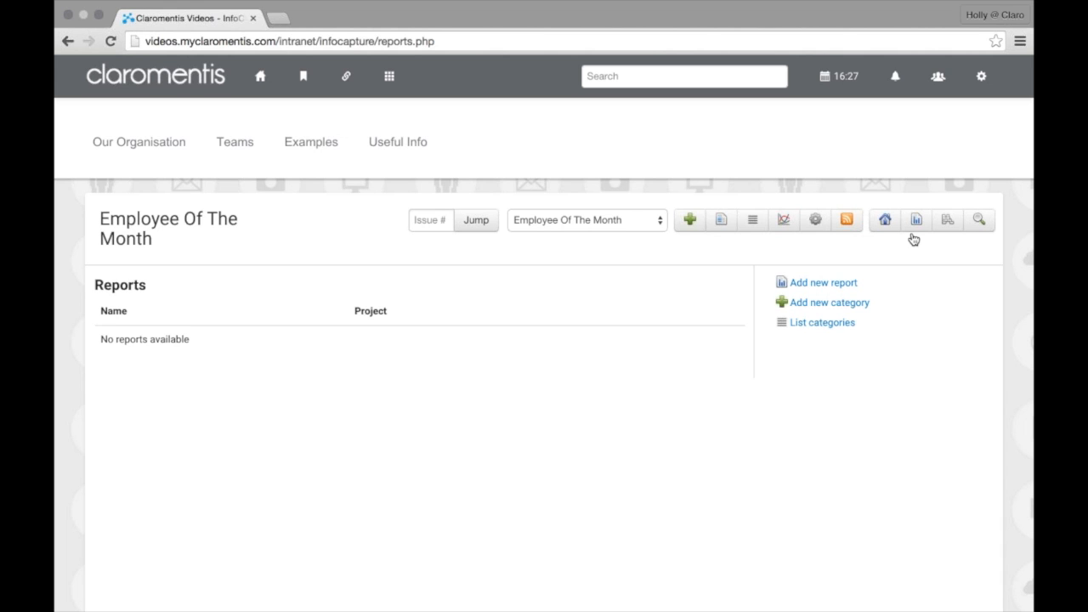
# Add a new report category titled 'EOTM' and save it
pyautogui.click(837, 312)
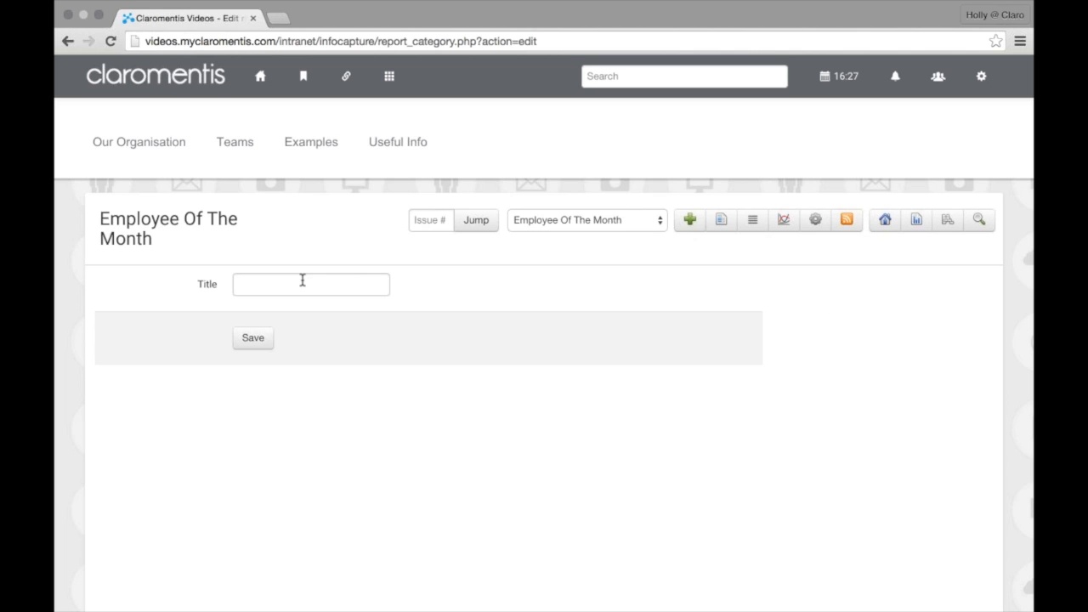
pyautogui.click(302, 282)
pyautogui.write('EO')
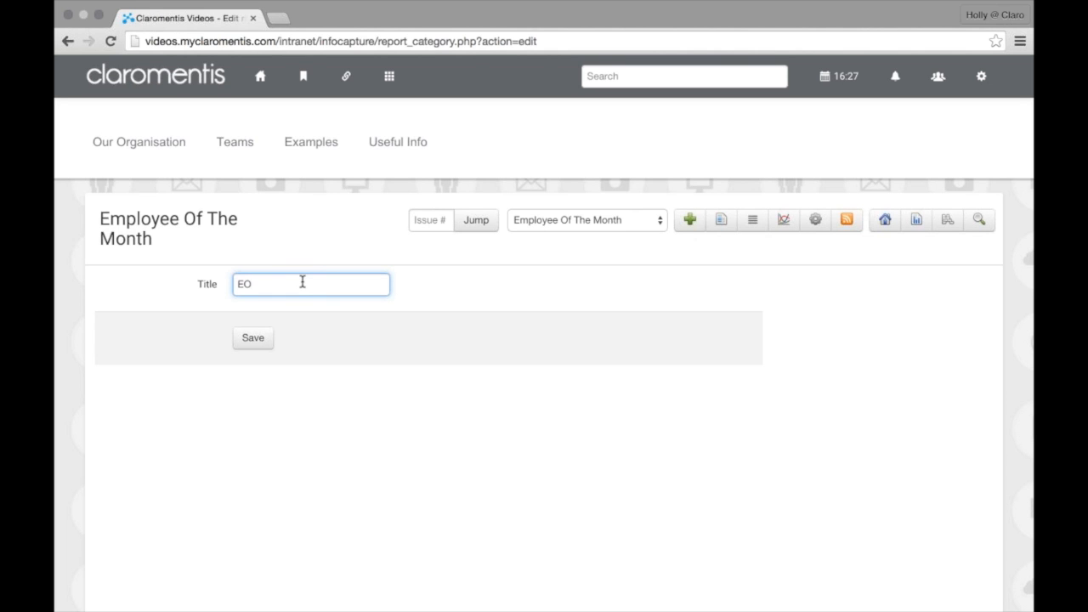
pyautogui.write('TM')
pyautogui.click(243, 340)
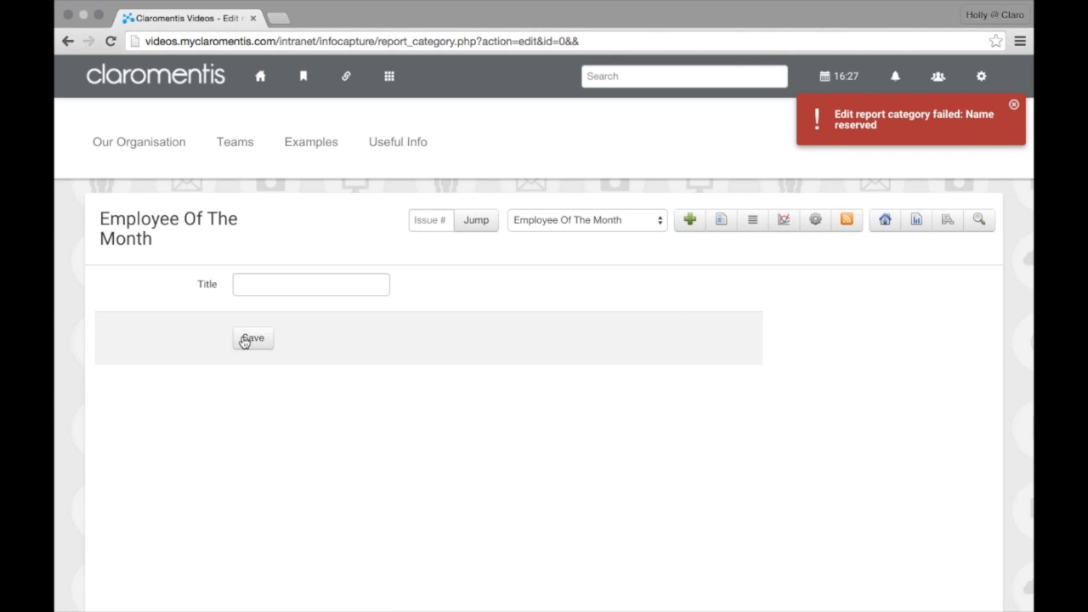
# Add a second report category titled 'Employee Of The Month' and save it
pyautogui.click(311, 292)
pyautogui.write('Employee Of The Month')
pyautogui.press('Tab')
pyautogui.press('Return')
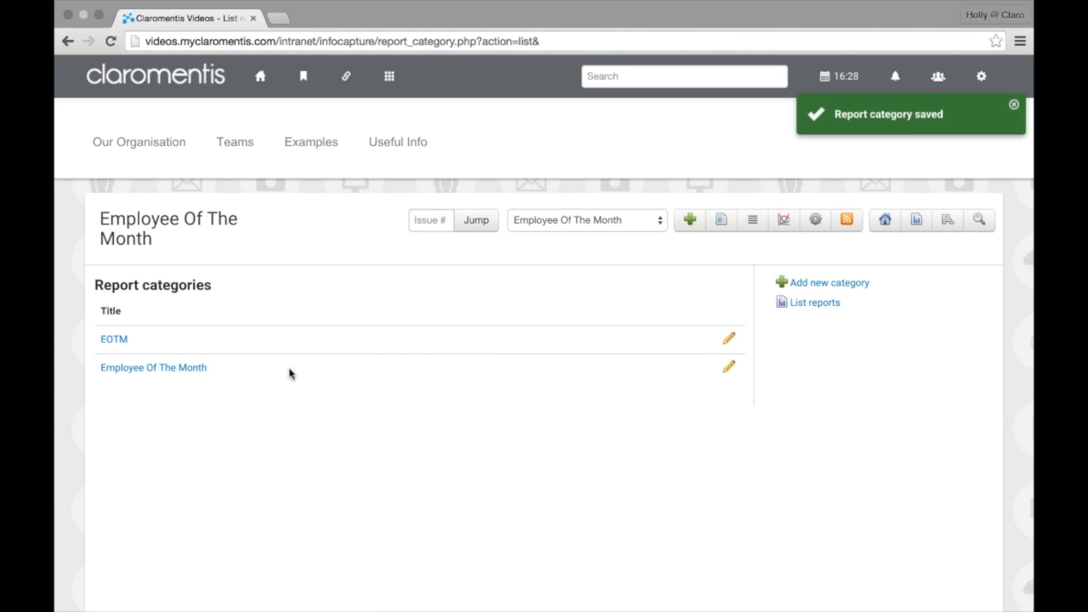
pyautogui.click(729, 341)
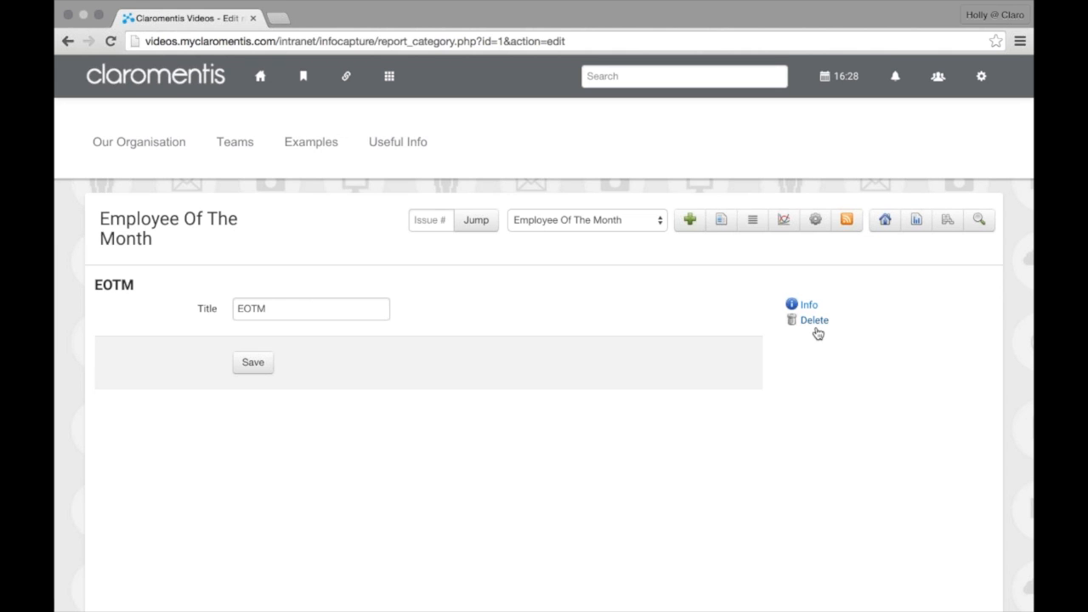
# Delete the EOTM category, re-save Employee Of The Month, and return to the reports list
pyautogui.click(815, 330)
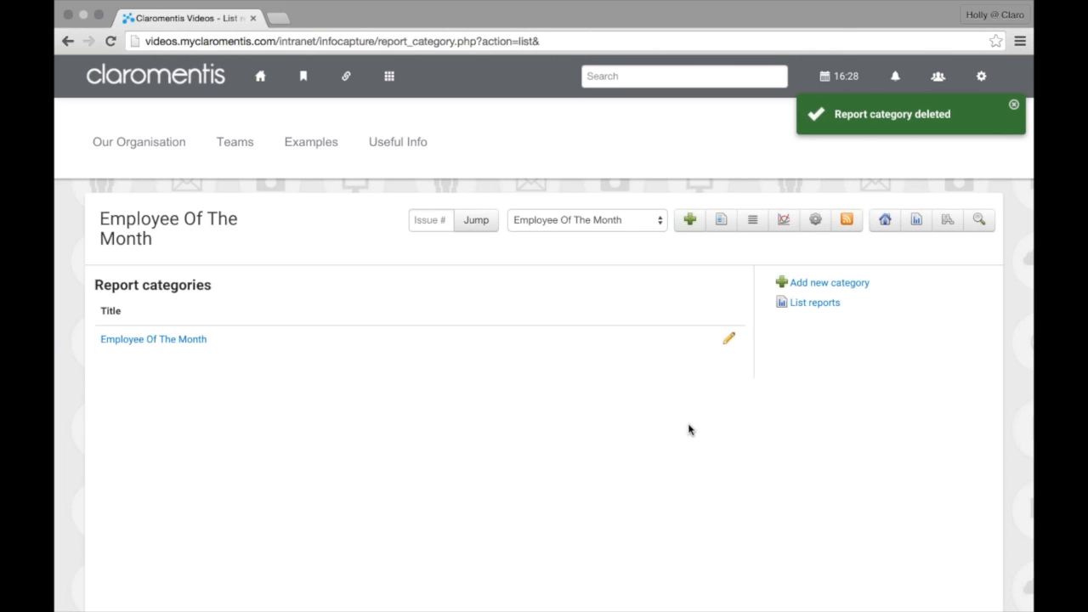
pyautogui.click(730, 348)
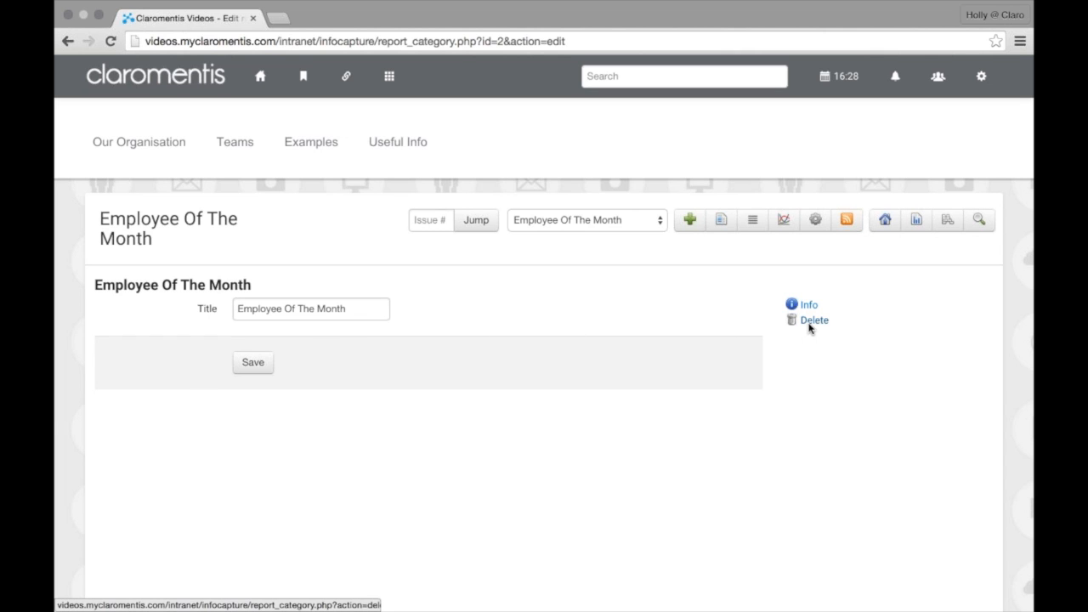
pyautogui.click(264, 367)
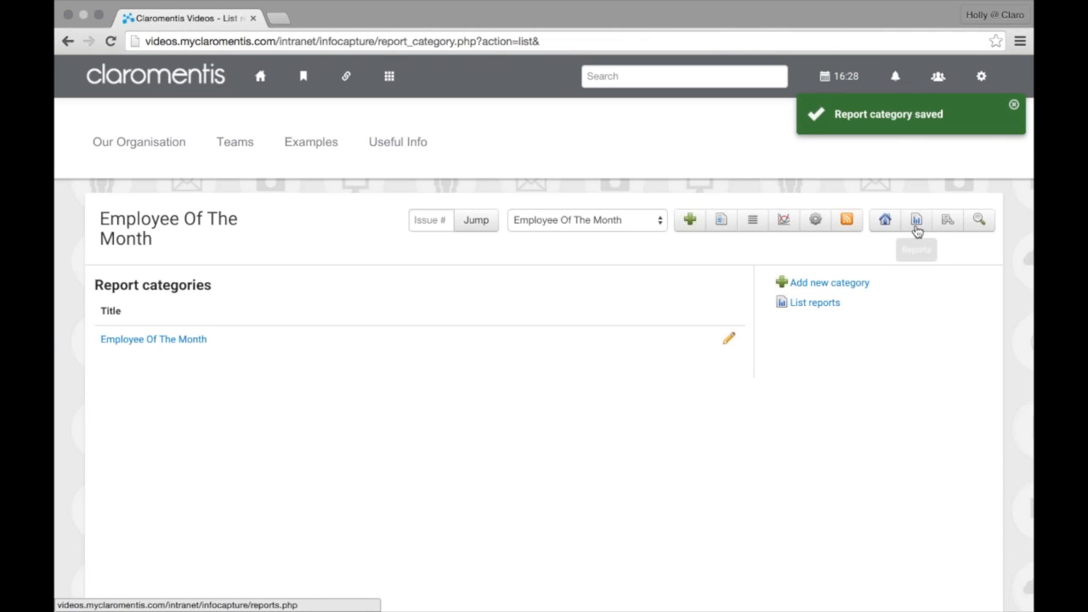
pyautogui.click(917, 226)
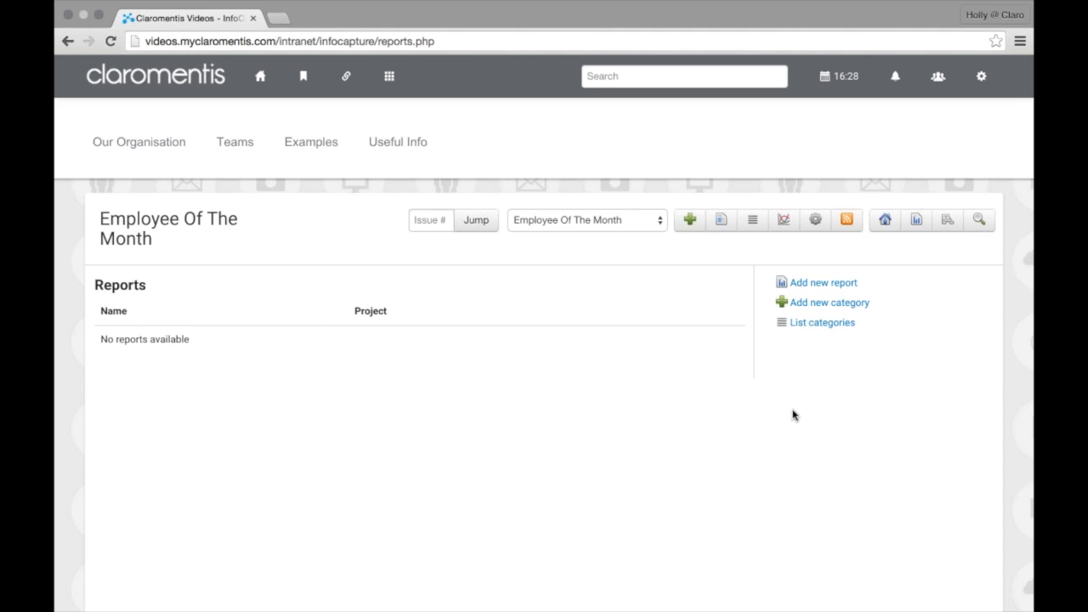
# Check the category list, go back to the empty reports list, and start a new report
pyautogui.click(822, 329)
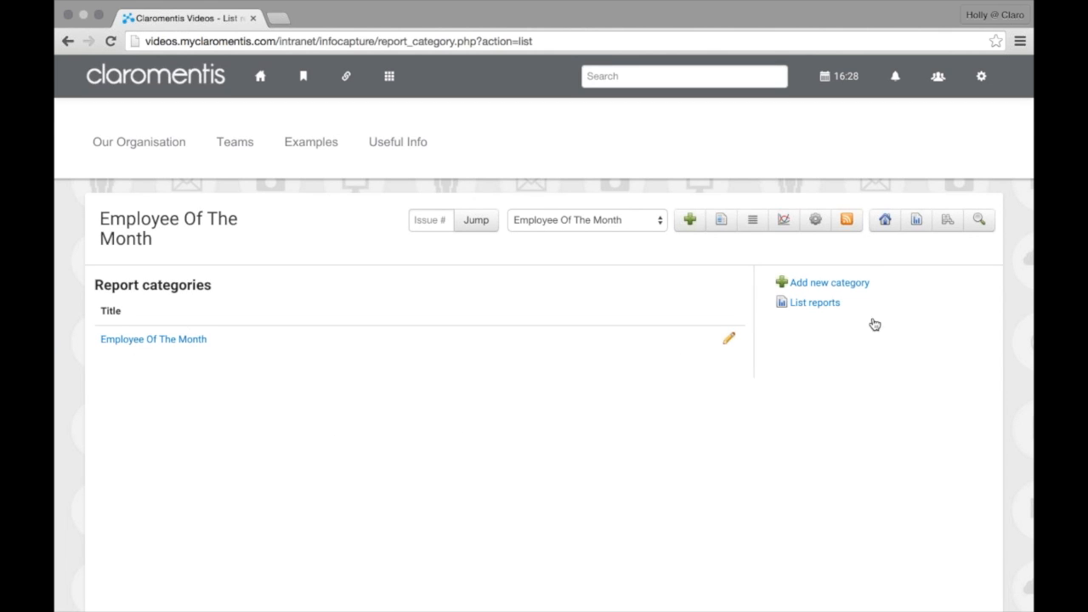
pyautogui.click(924, 218)
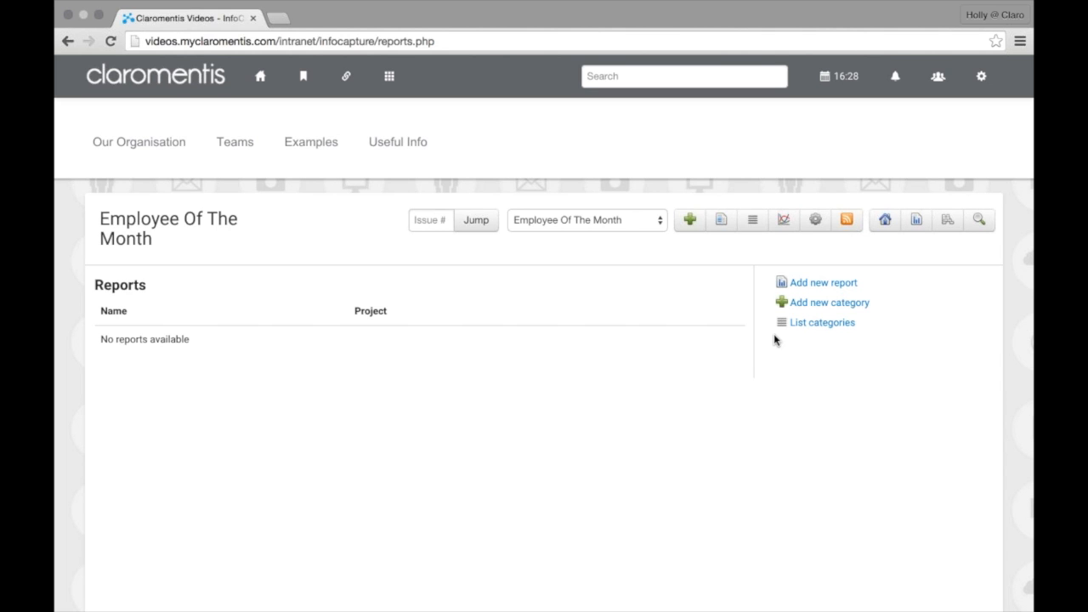
pyautogui.click(856, 288)
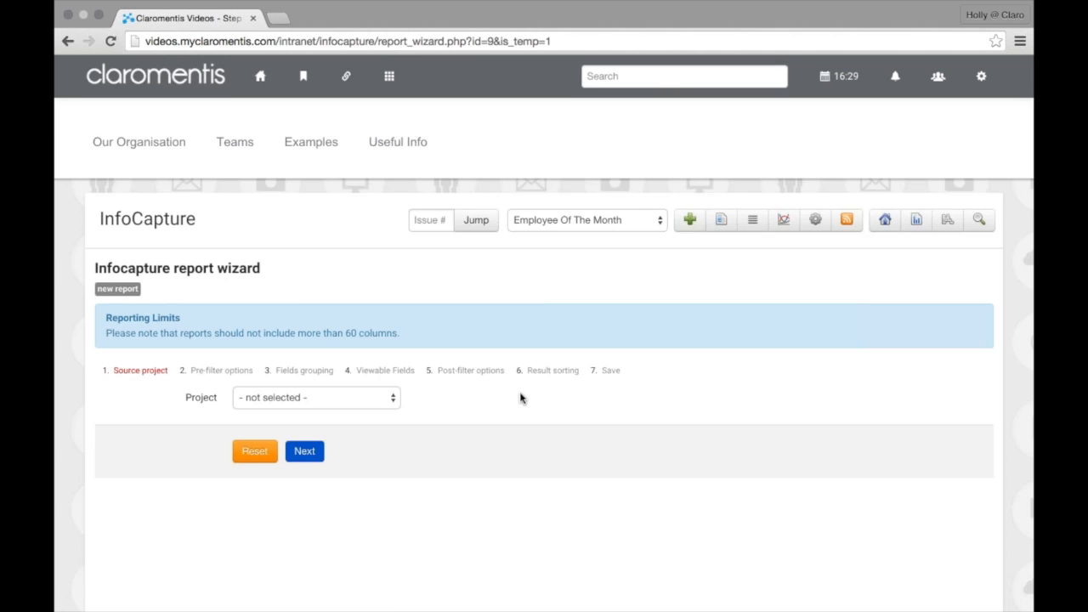
# Choose Employee Of The Month as the report's source project and advance to Pre-filter options
pyautogui.scroll(-1, 521, 397)
pyautogui.scroll(-2, 521, 398)
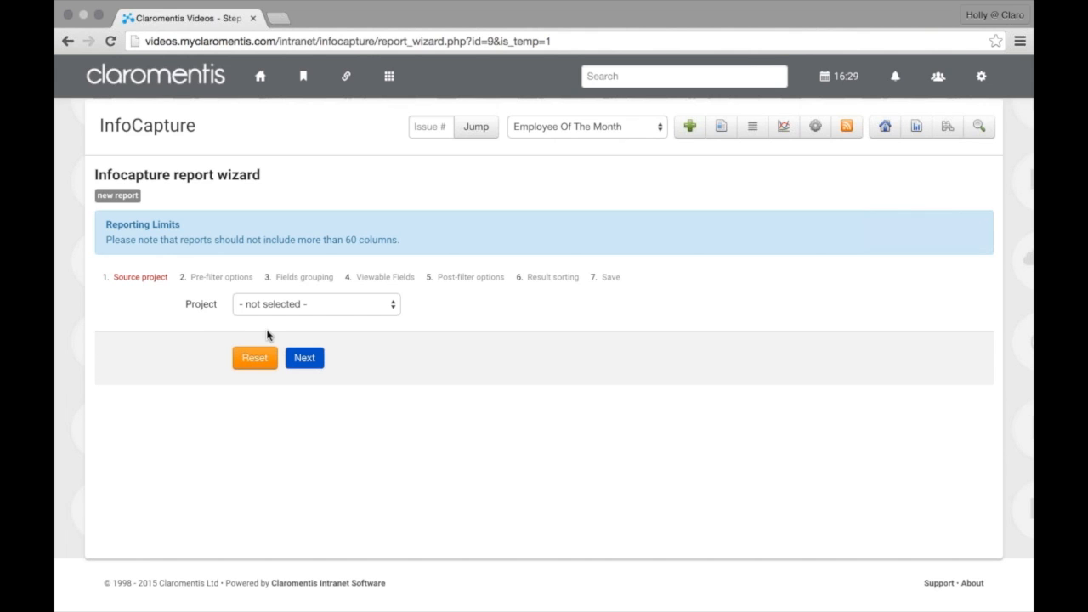
pyautogui.click(299, 320)
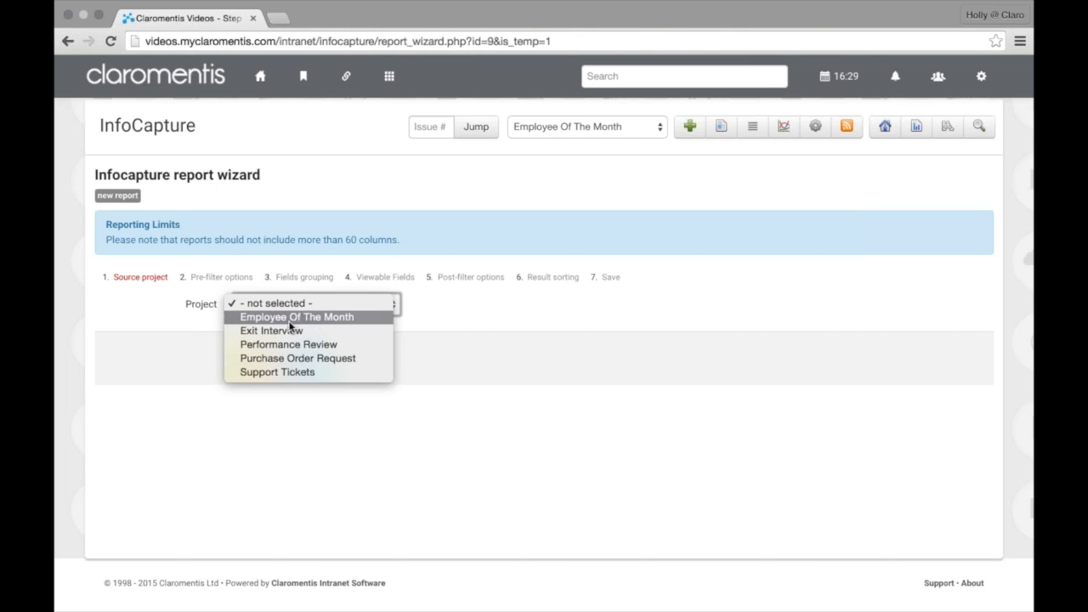
pyautogui.click(285, 320)
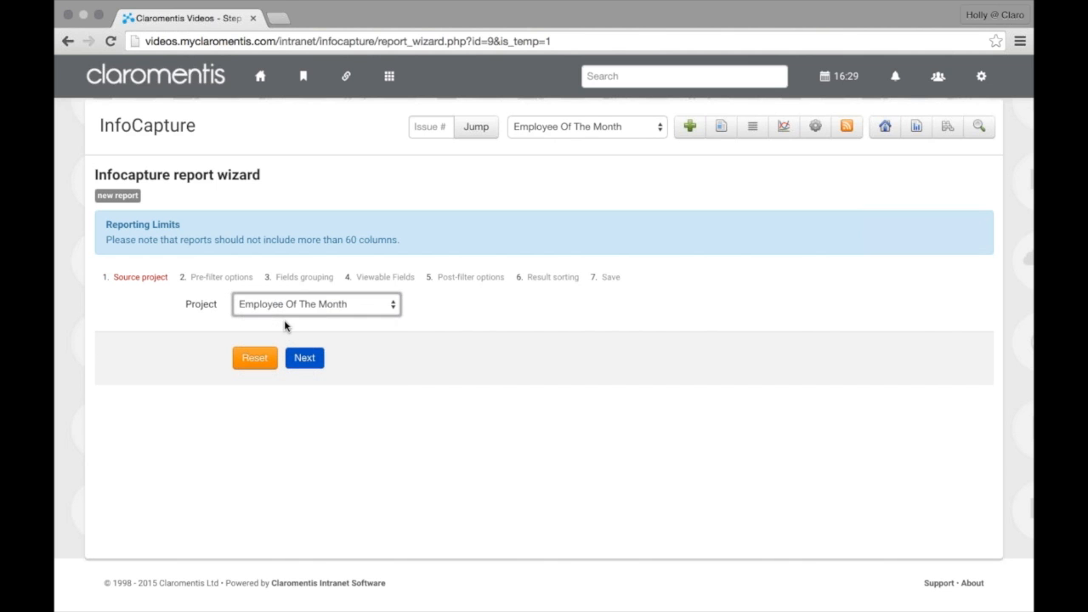
pyautogui.click(305, 366)
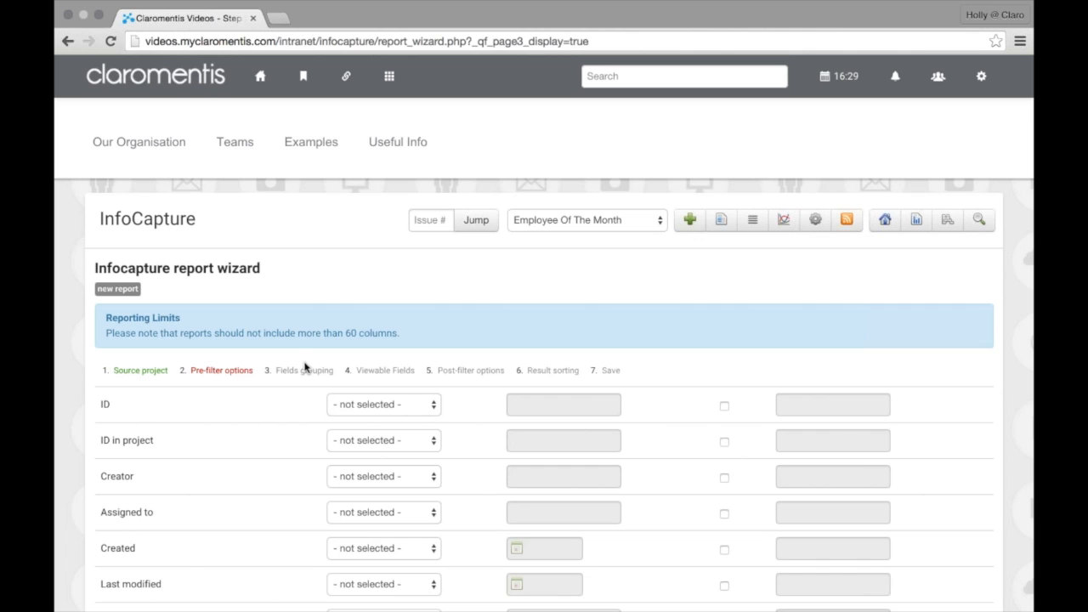
# Review all pre-filter options without setting any, then proceed to Fields grouping
pyautogui.scroll(-1, 383, 285)
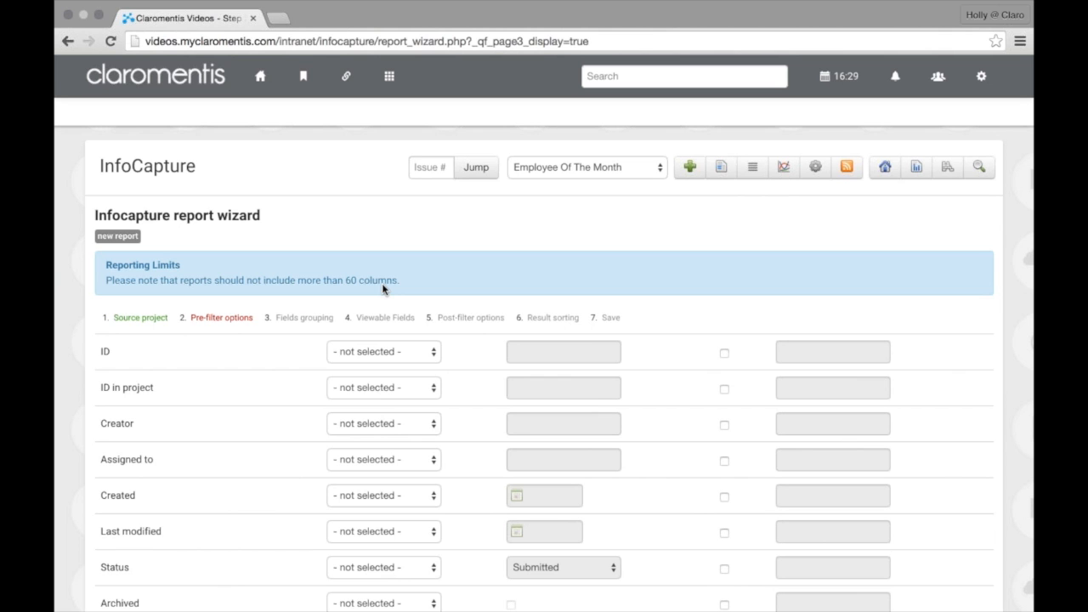
pyautogui.scroll(-2, 382, 283)
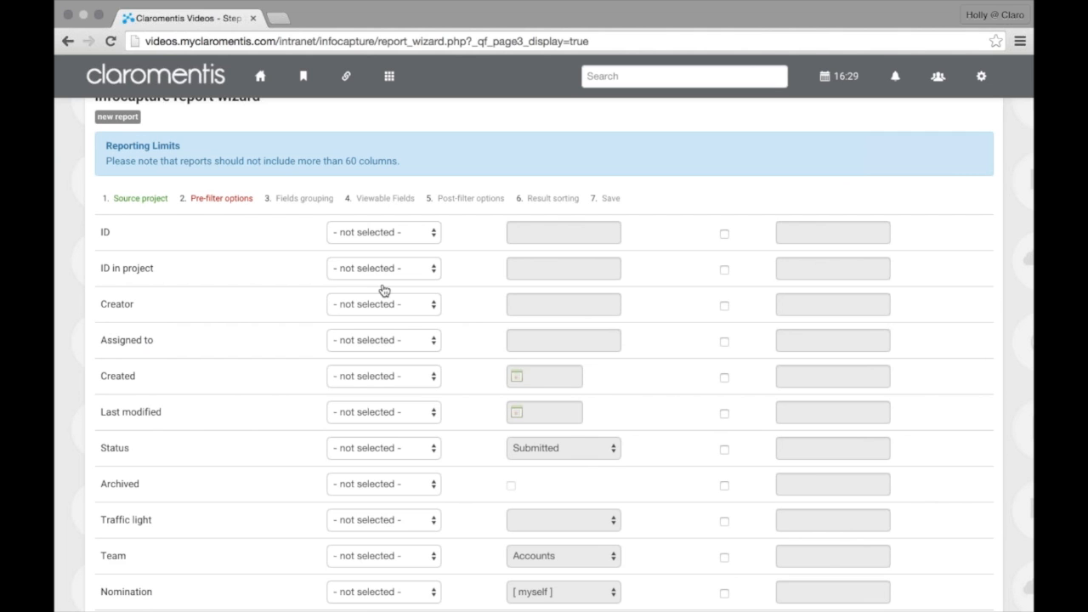
pyautogui.scroll(-2, 383, 291)
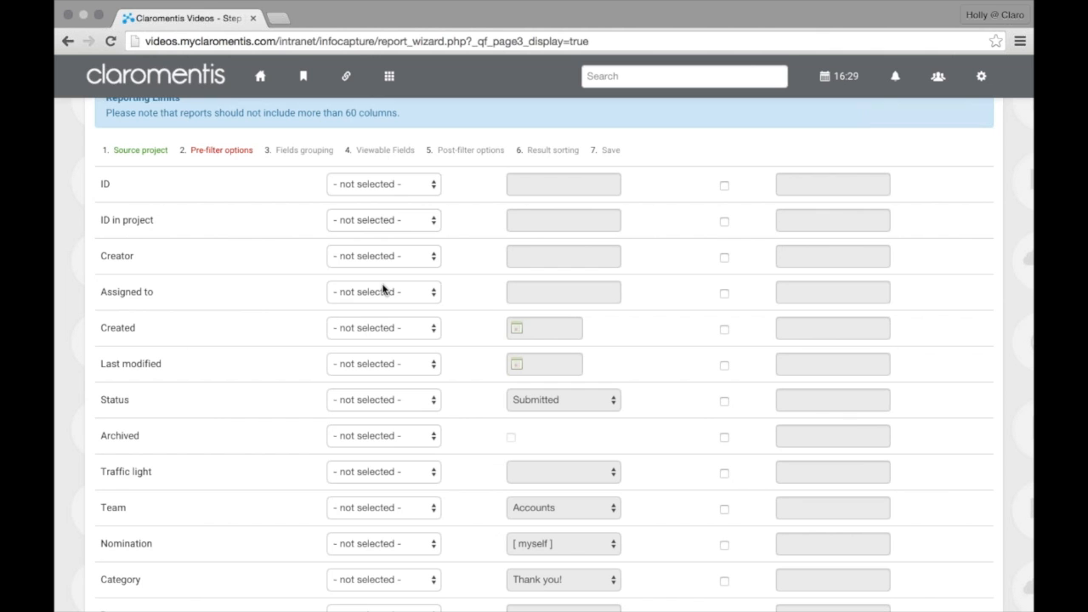
pyautogui.scroll(-5, 476, 306)
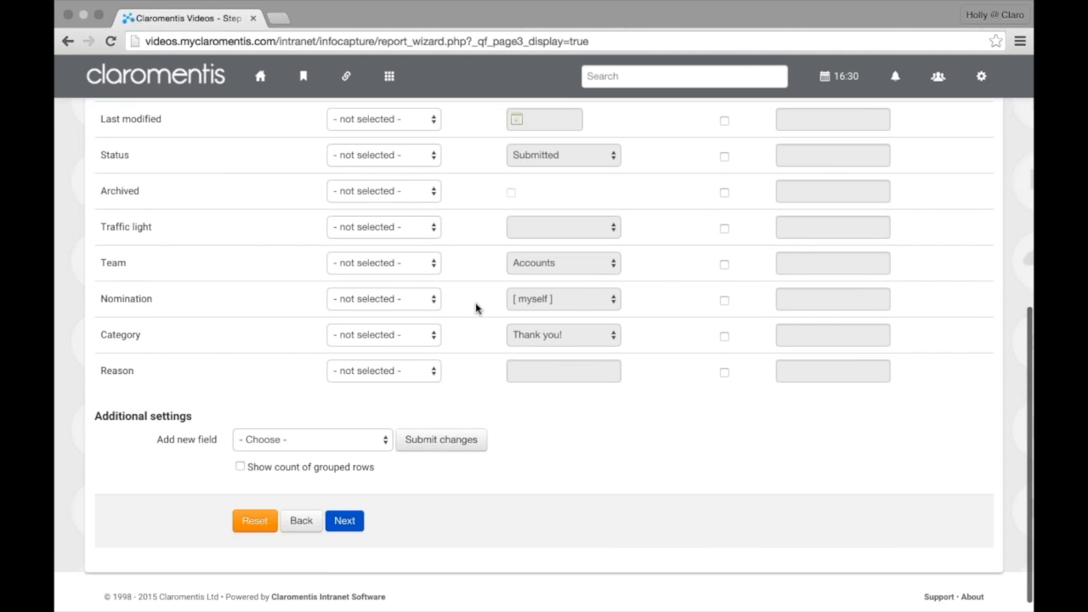
pyautogui.click(363, 514)
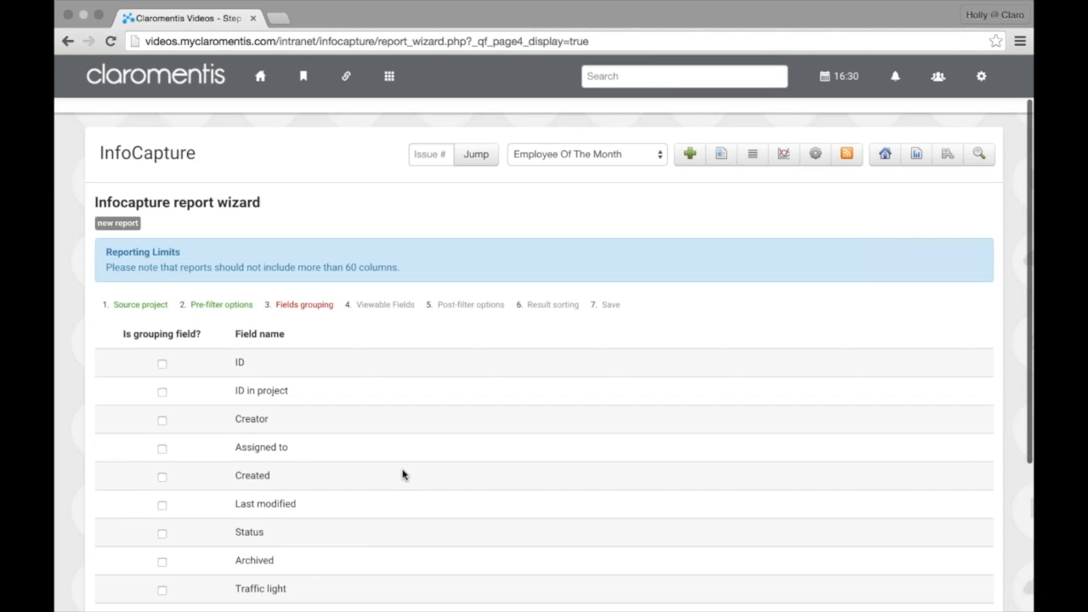
# Leave every 'Is grouping field?' box unticked and proceed to Viewable Fields
pyautogui.scroll(-1, 403, 475)
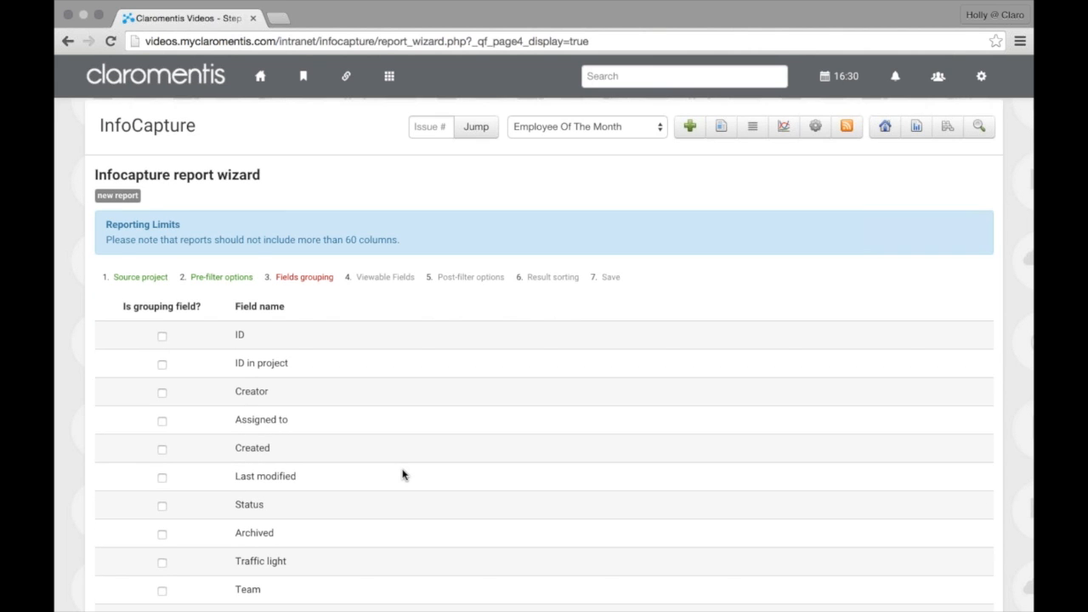
pyautogui.scroll(-3, 355, 429)
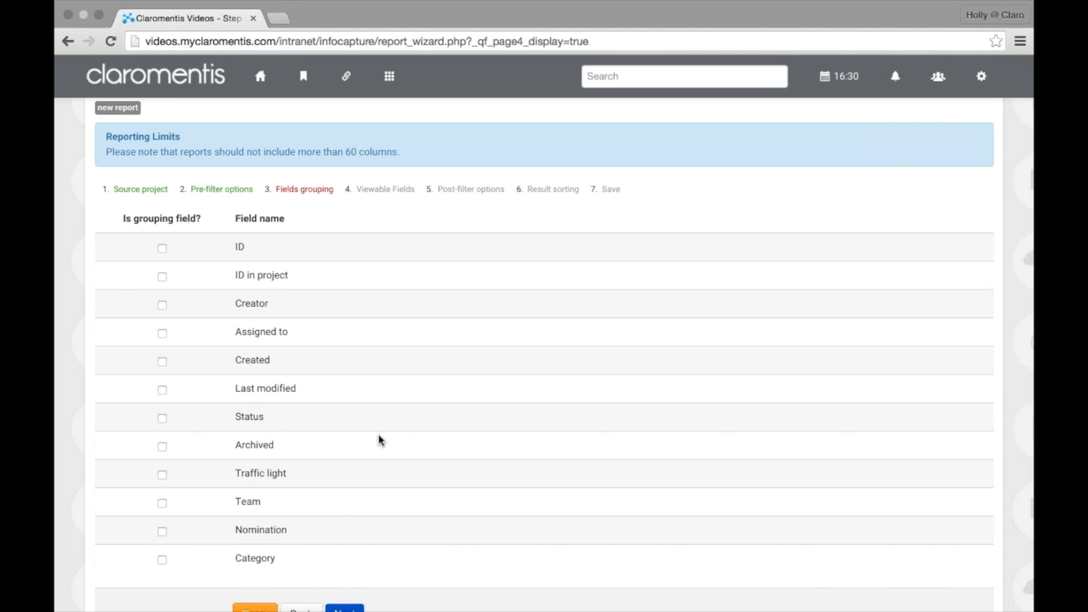
pyautogui.scroll(-1, 378, 440)
pyautogui.scroll(-1, 378, 467)
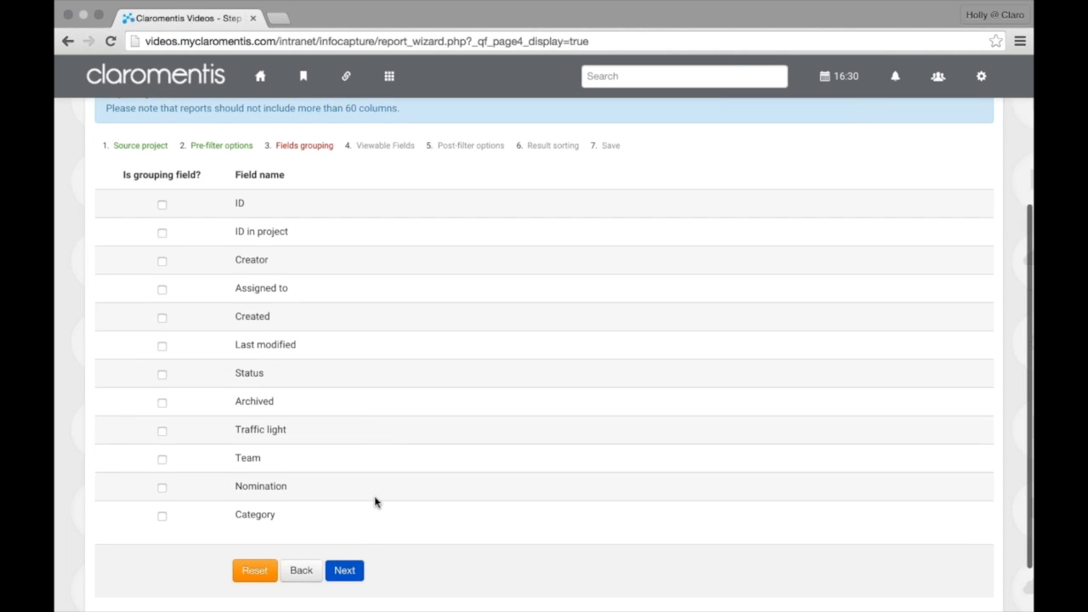
pyautogui.click(360, 571)
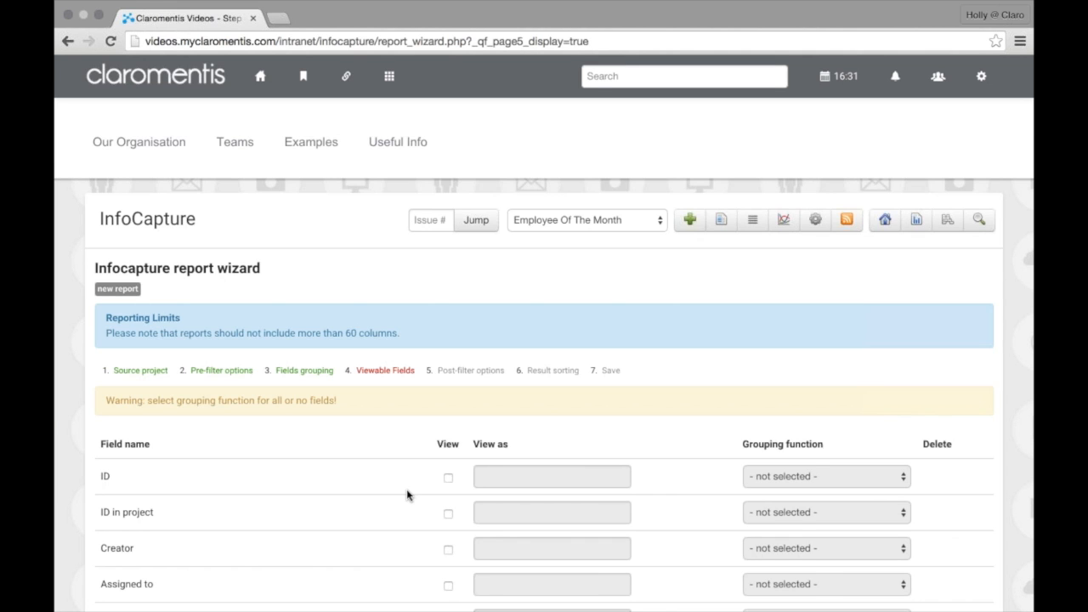
# Tick View for ID, ID in project, Creator, Assigned to, Created, Last modified, Status, Archived, Traffic light
pyautogui.scroll(-3, 406, 490)
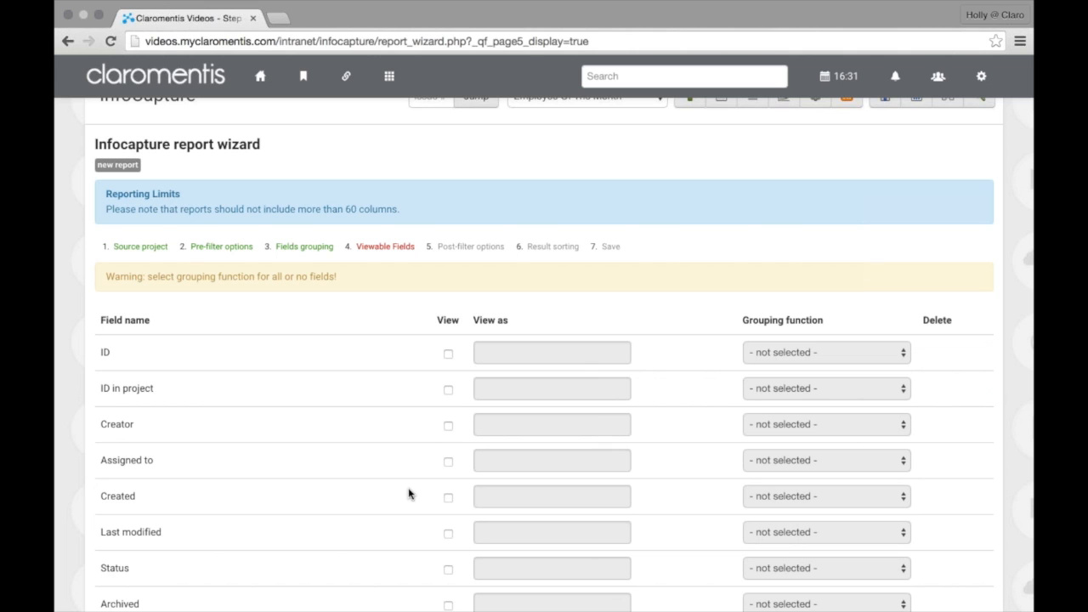
pyautogui.scroll(-2, 408, 493)
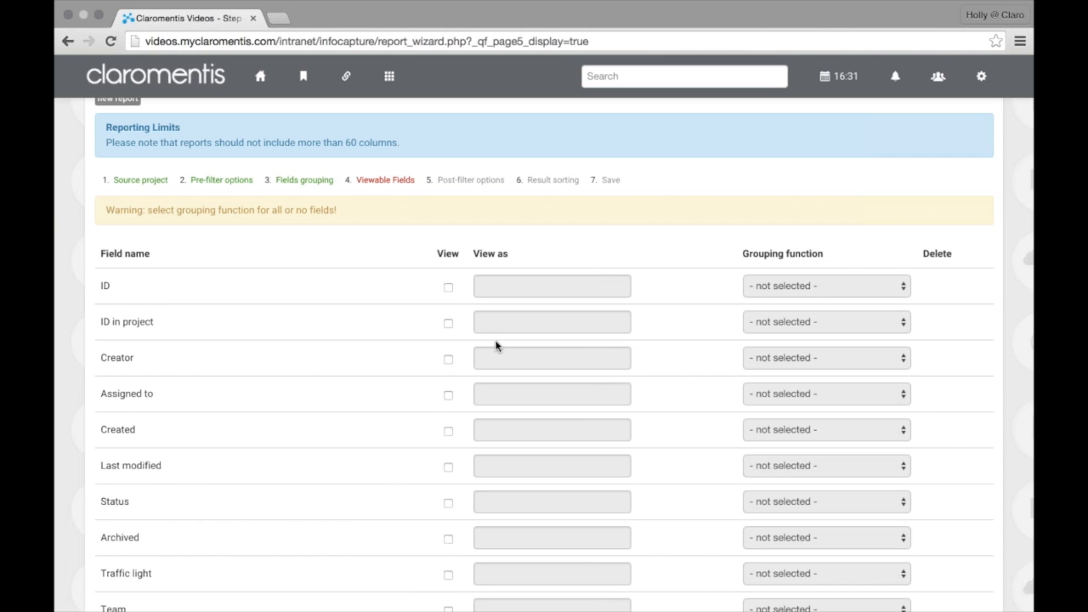
pyautogui.scroll(-2, 477, 333)
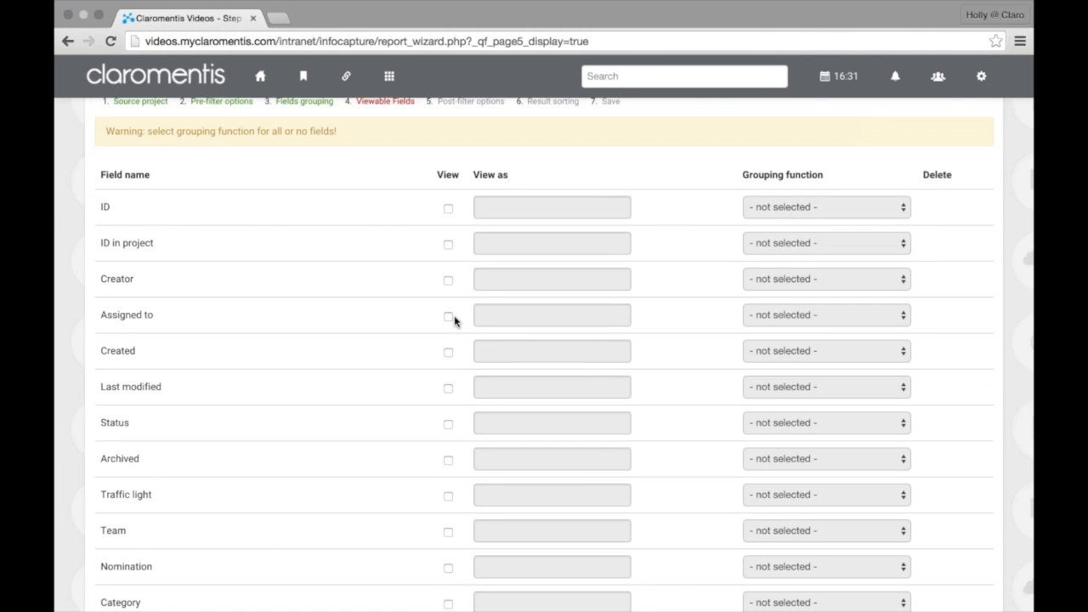
pyautogui.scroll(-2, 454, 320)
pyautogui.scroll(-3, 454, 320)
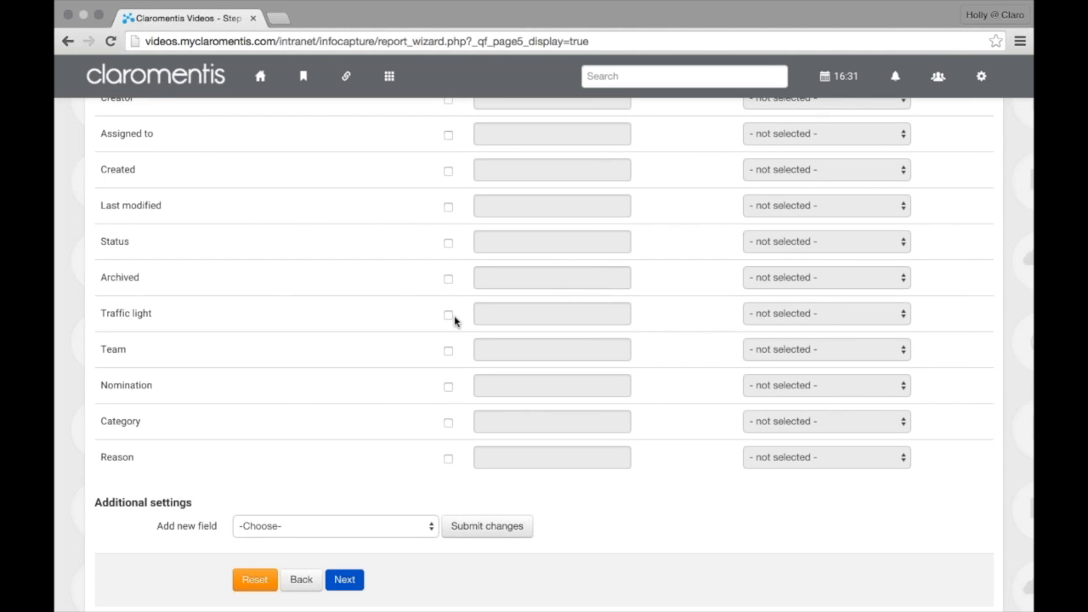
pyautogui.scroll(7, 454, 321)
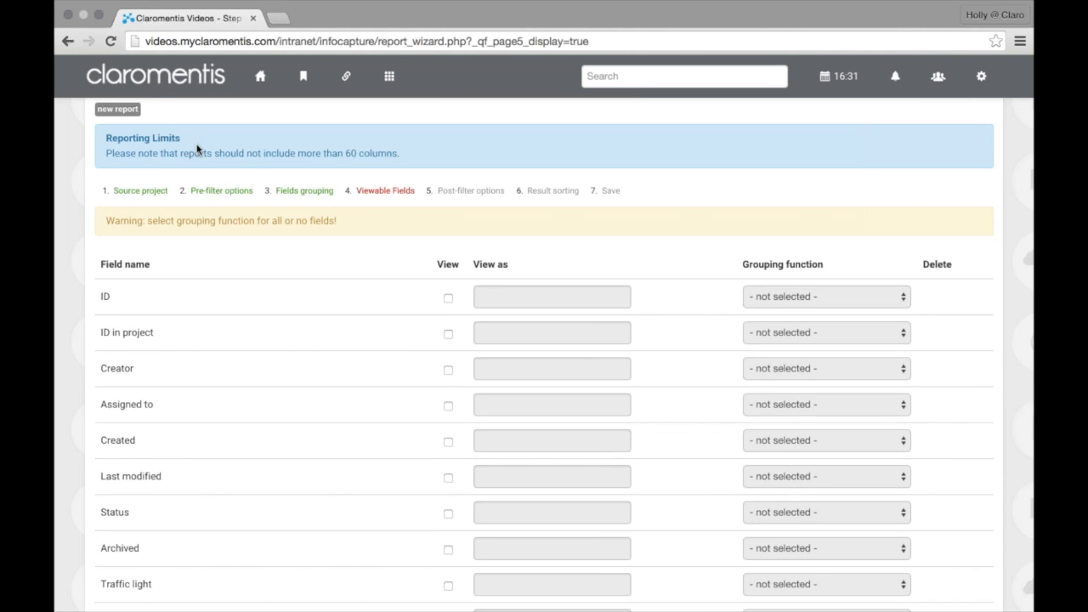
pyautogui.scroll(-1, 425, 304)
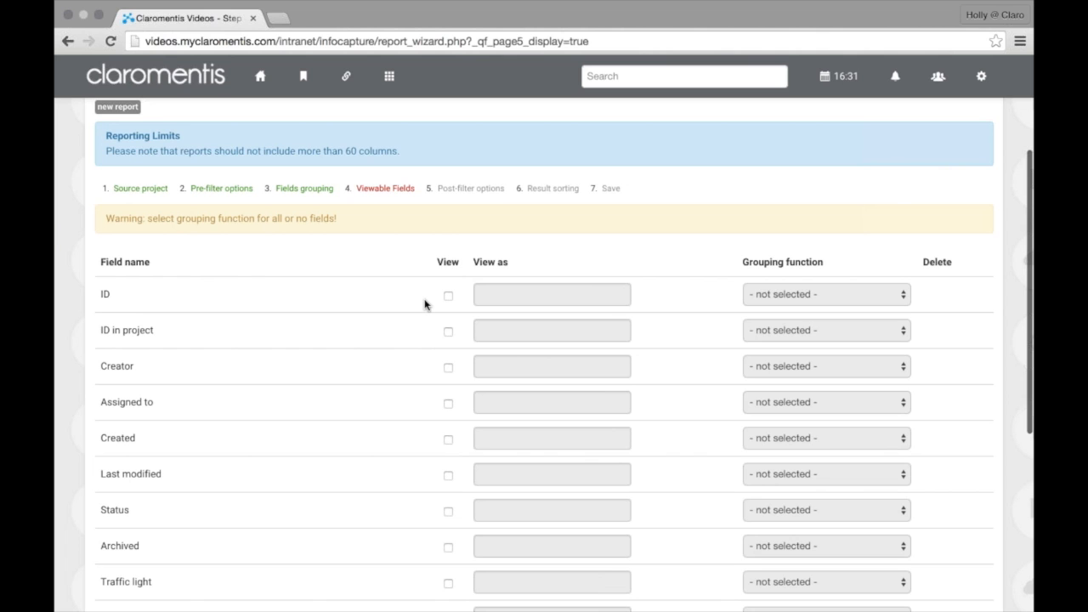
pyautogui.scroll(-2, 426, 305)
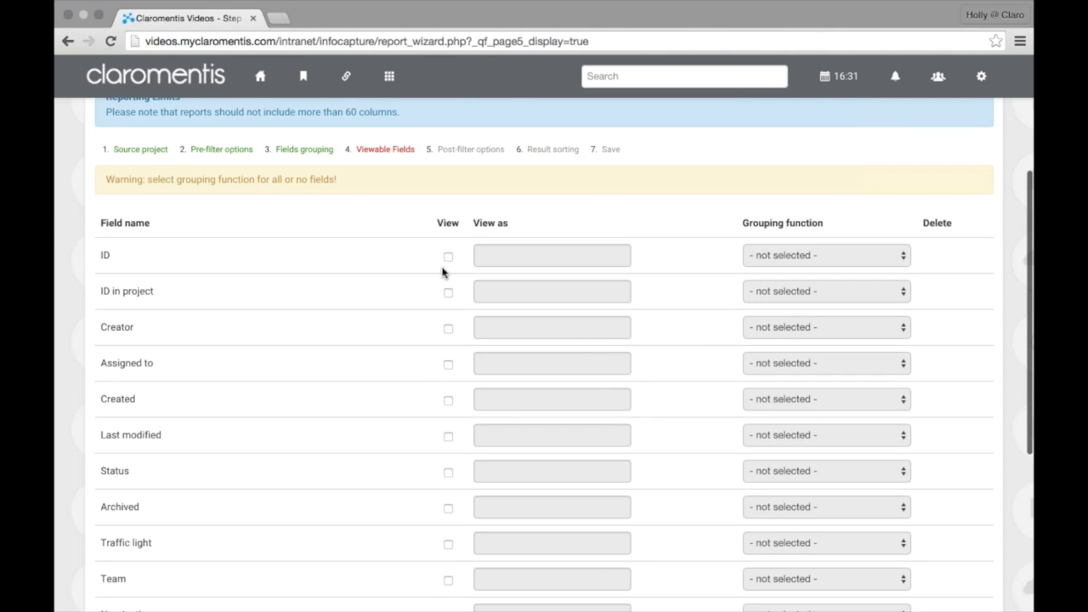
pyautogui.click(448, 256)
pyautogui.scroll(-2, 451, 267)
pyautogui.click(449, 262)
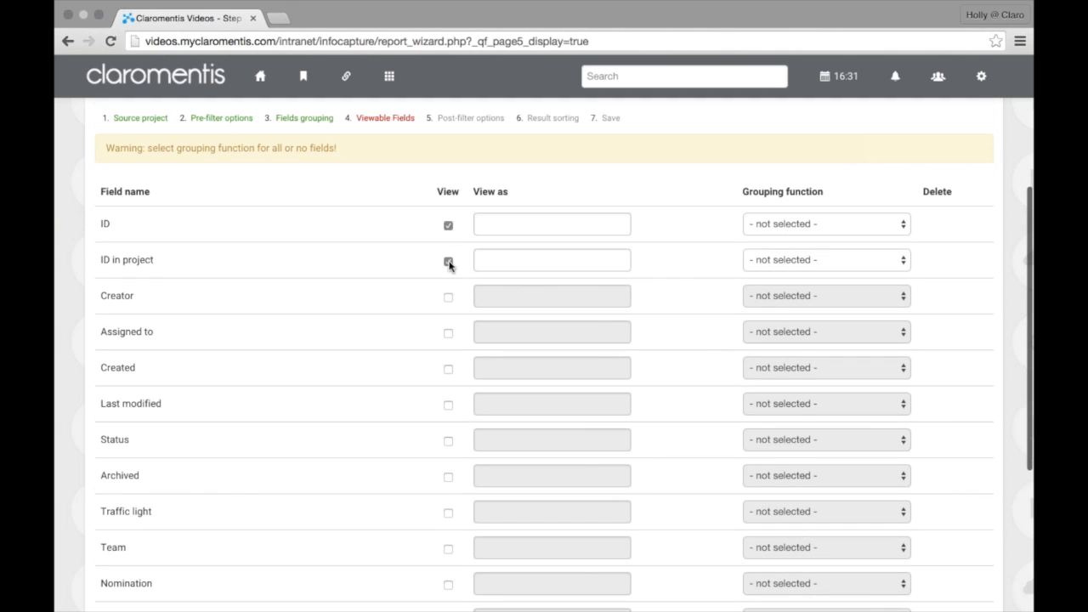
pyautogui.click(448, 299)
pyautogui.scroll(-1, 448, 304)
pyautogui.click(448, 306)
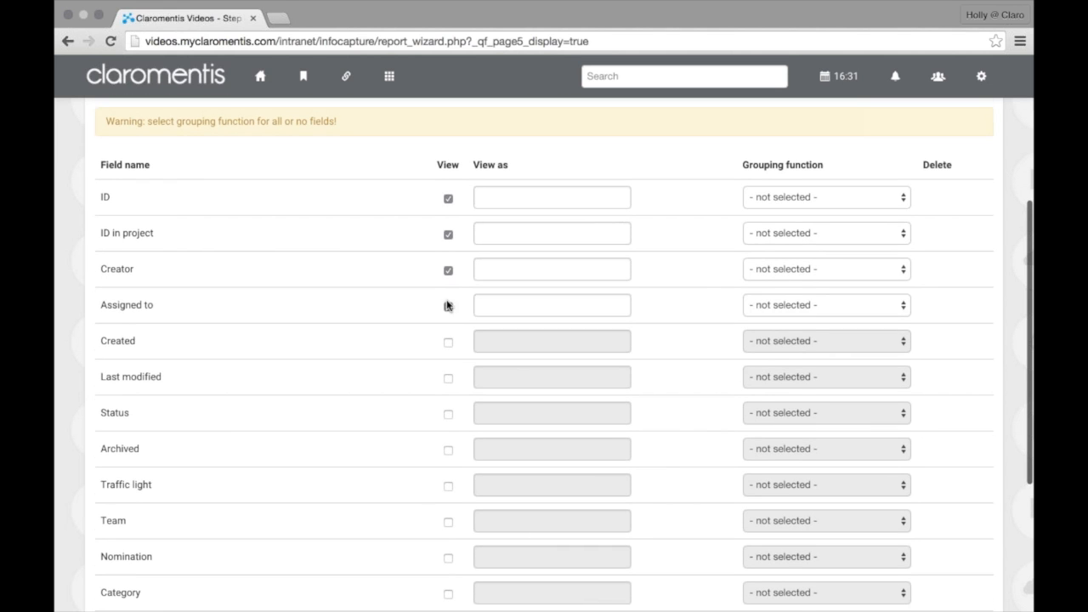
pyautogui.scroll(-1, 448, 307)
pyautogui.click(448, 311)
pyautogui.scroll(-1, 448, 314)
pyautogui.click(448, 316)
pyautogui.click(448, 352)
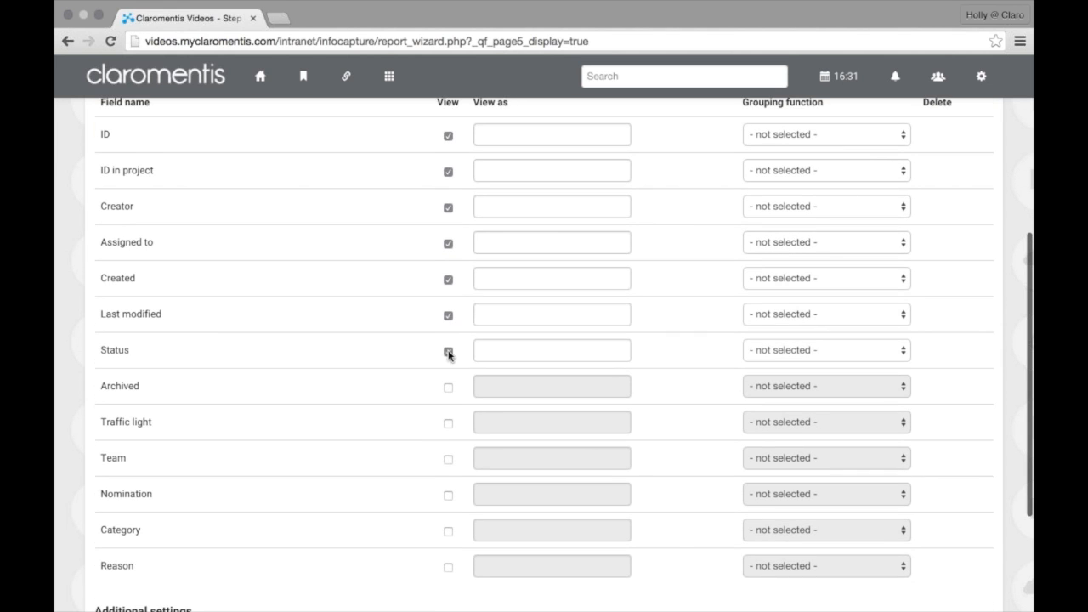
pyautogui.scroll(-1, 448, 349)
pyautogui.click(448, 340)
pyautogui.scroll(-1, 448, 344)
pyautogui.click(448, 345)
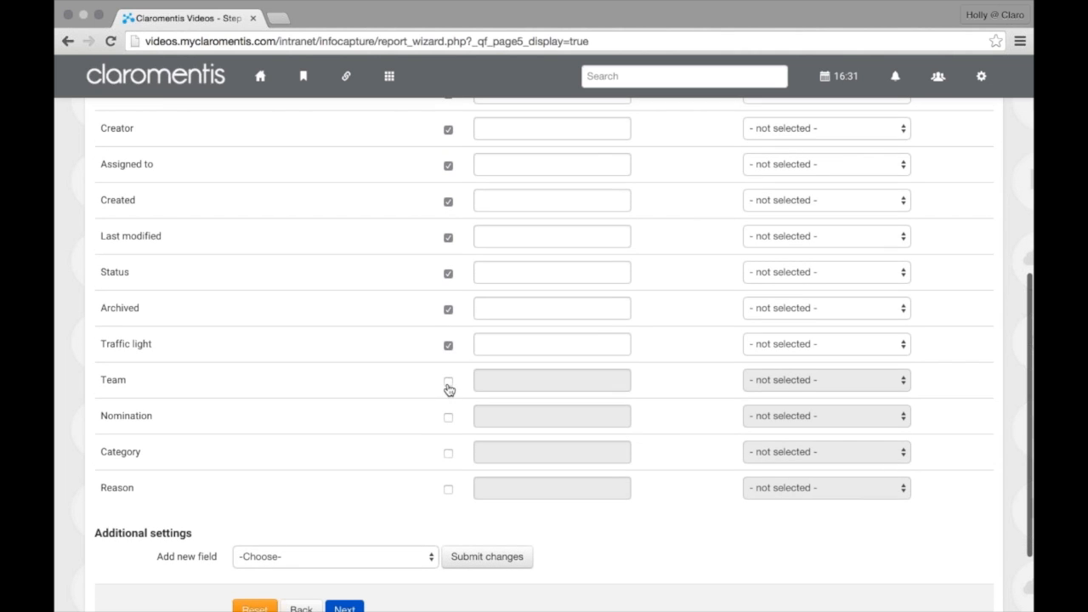
# Tick View for Team, Nomination, Category and Reason, then go to post-filter options
pyautogui.click(449, 384)
pyautogui.click(448, 418)
pyautogui.click(448, 453)
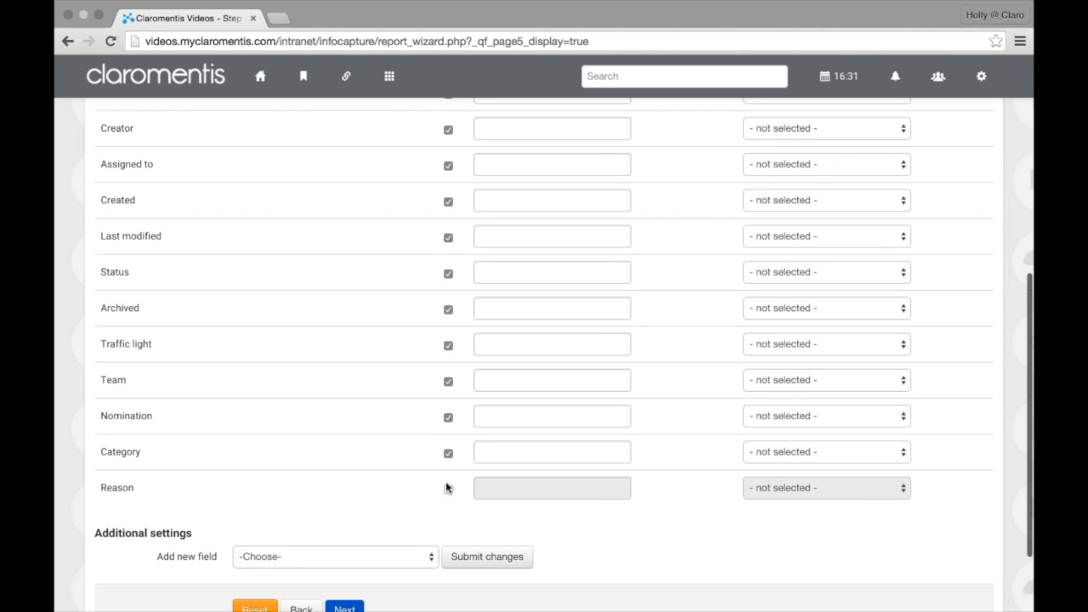
pyautogui.click(448, 490)
pyautogui.scroll(-2, 425, 510)
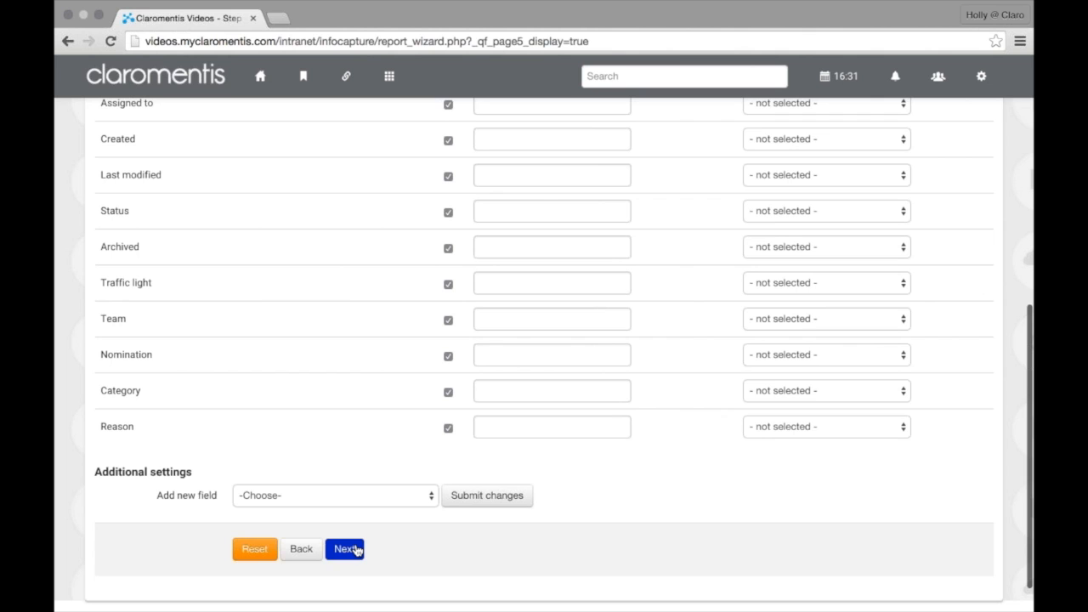
pyautogui.click(358, 550)
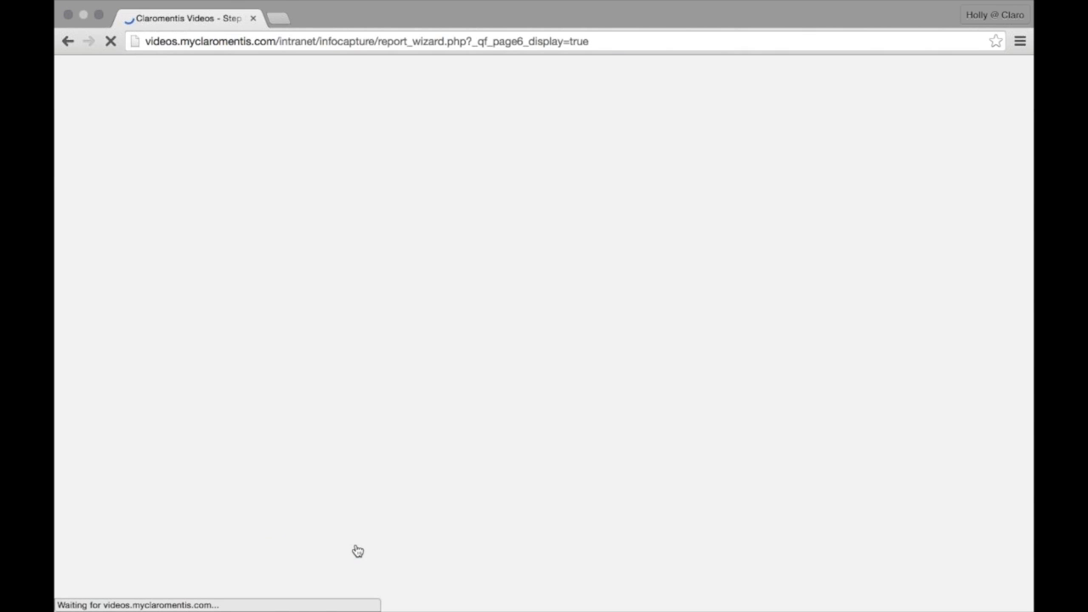
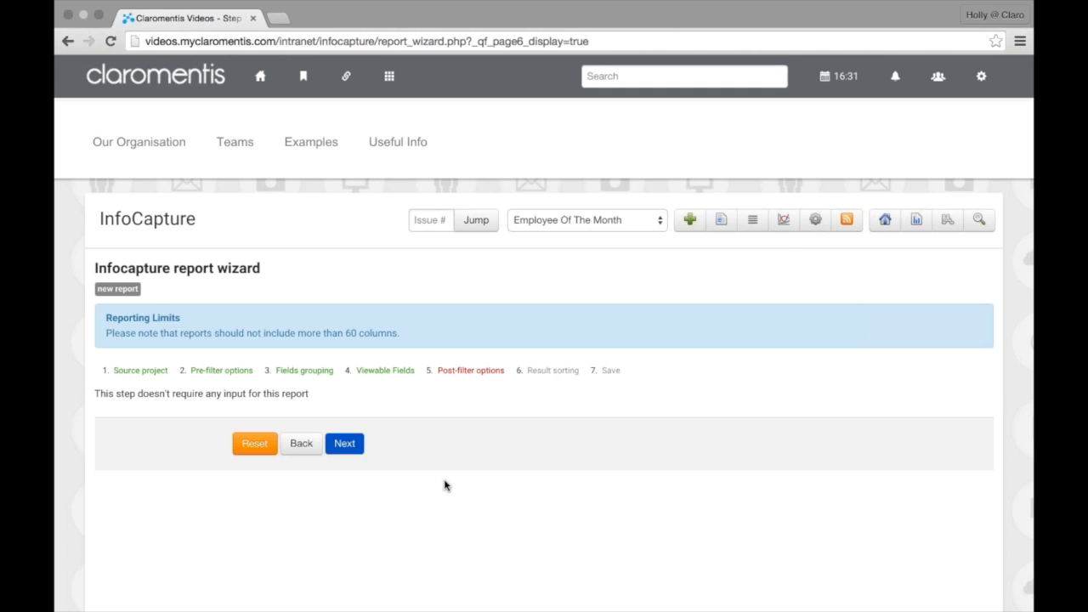
# Leave the post-filter options empty and continue to the Result sorting step
pyautogui.scroll(-1, 444, 486)
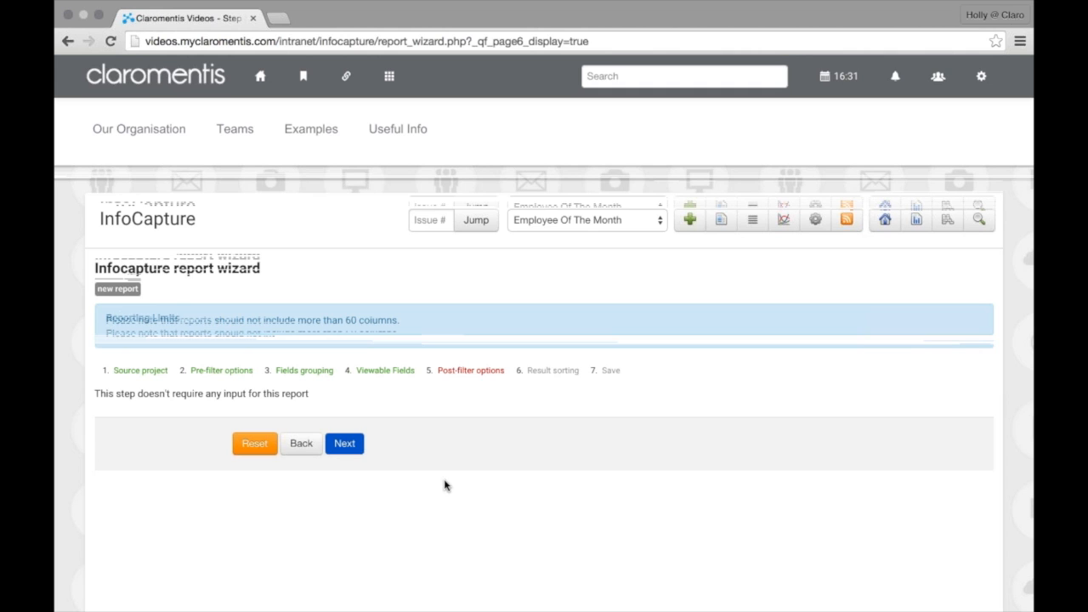
pyautogui.scroll(-1, 444, 486)
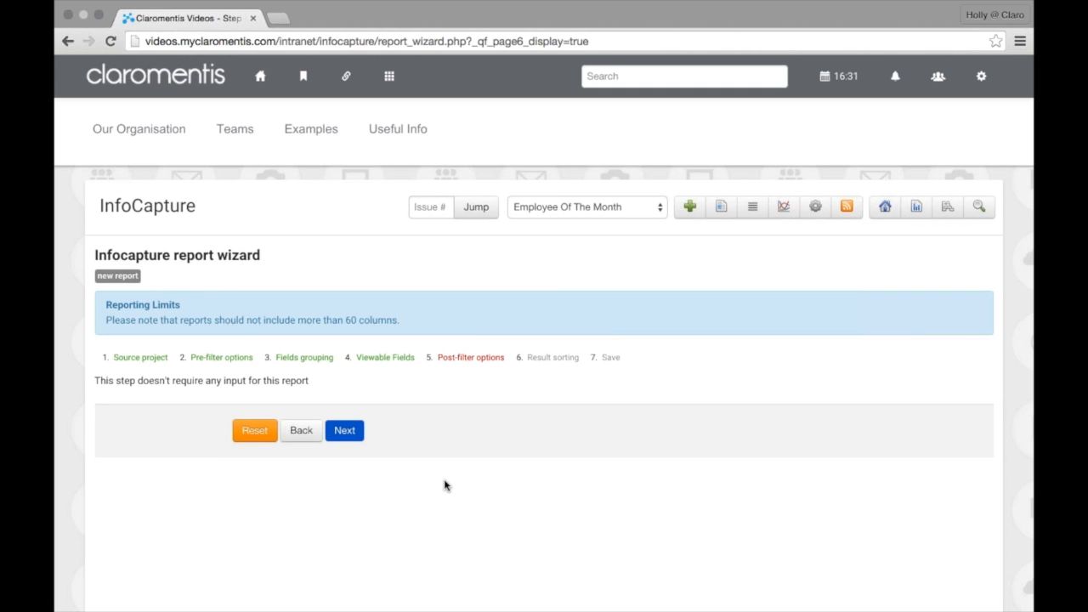
pyautogui.scroll(-2, 444, 486)
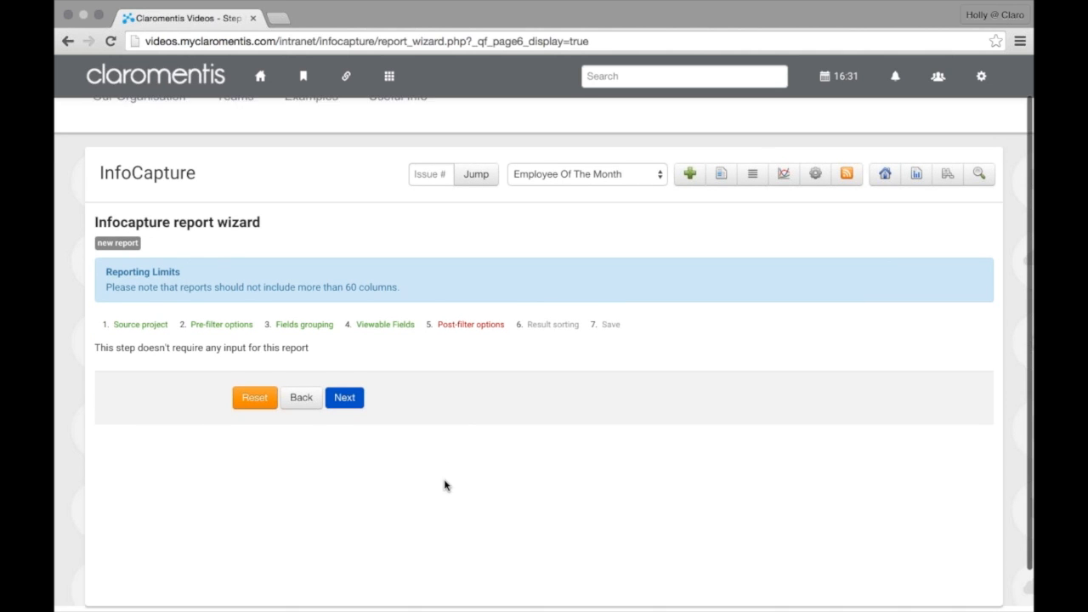
pyautogui.click(355, 366)
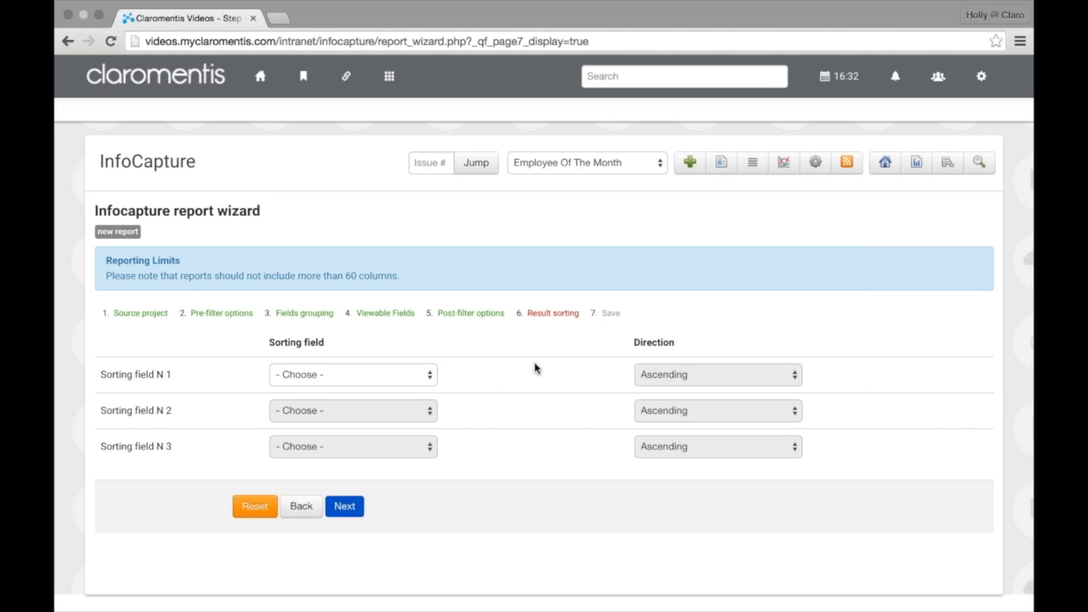
# Set Sorting field N 1 to ID with Ascending direction and continue to step 7, Save
pyautogui.scroll(-1, 535, 367)
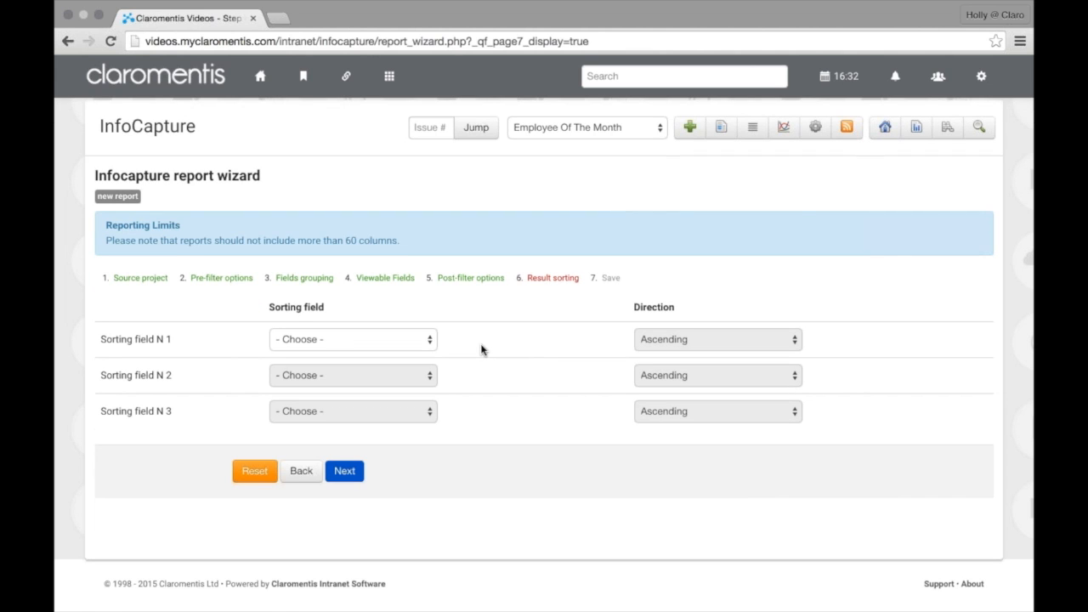
pyautogui.click(400, 346)
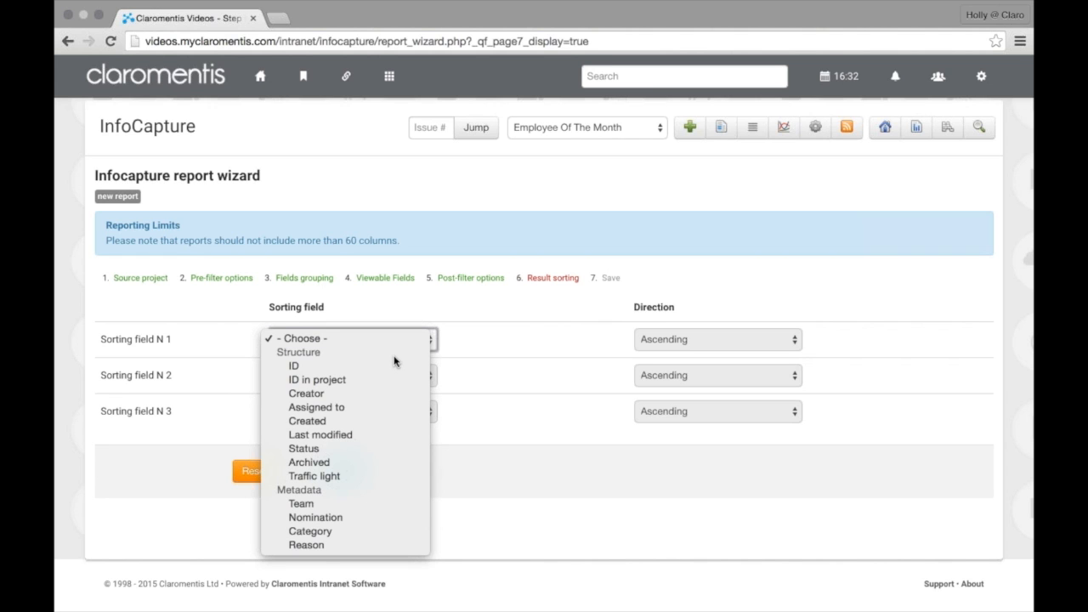
pyautogui.click(392, 366)
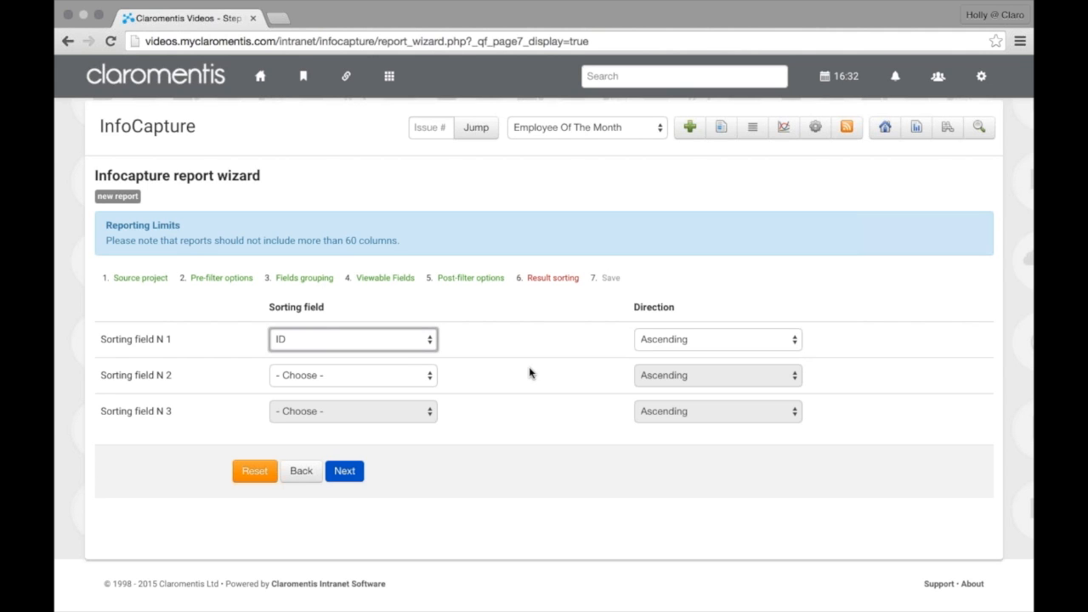
pyautogui.click(672, 342)
pyautogui.click(599, 346)
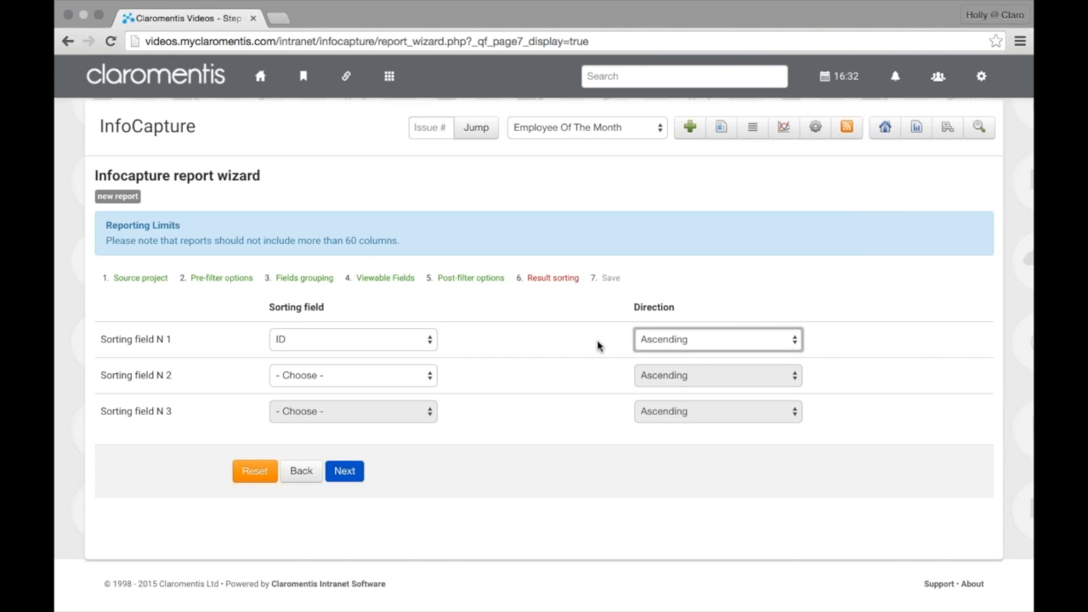
pyautogui.click(347, 504)
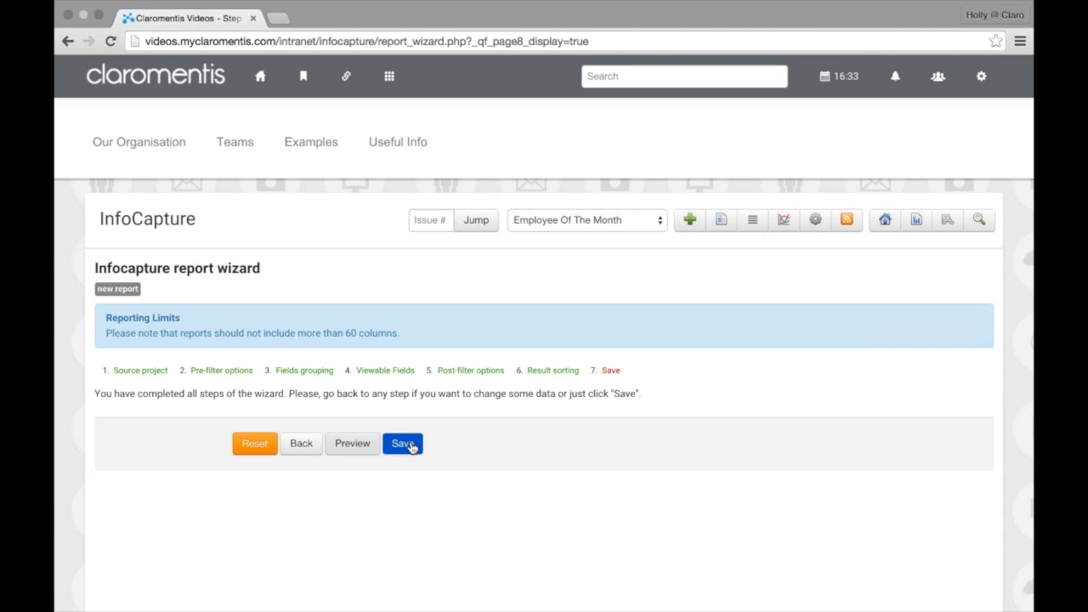
# Try previewing the finished report, then choose to save the report definition
pyautogui.click(345, 447)
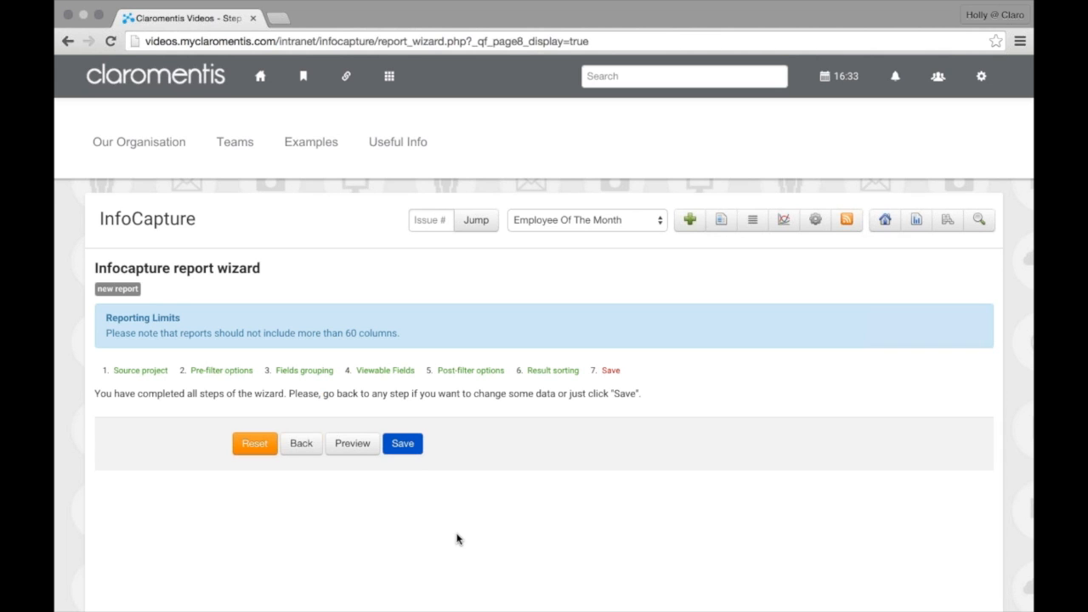
pyautogui.scroll(-1, 457, 539)
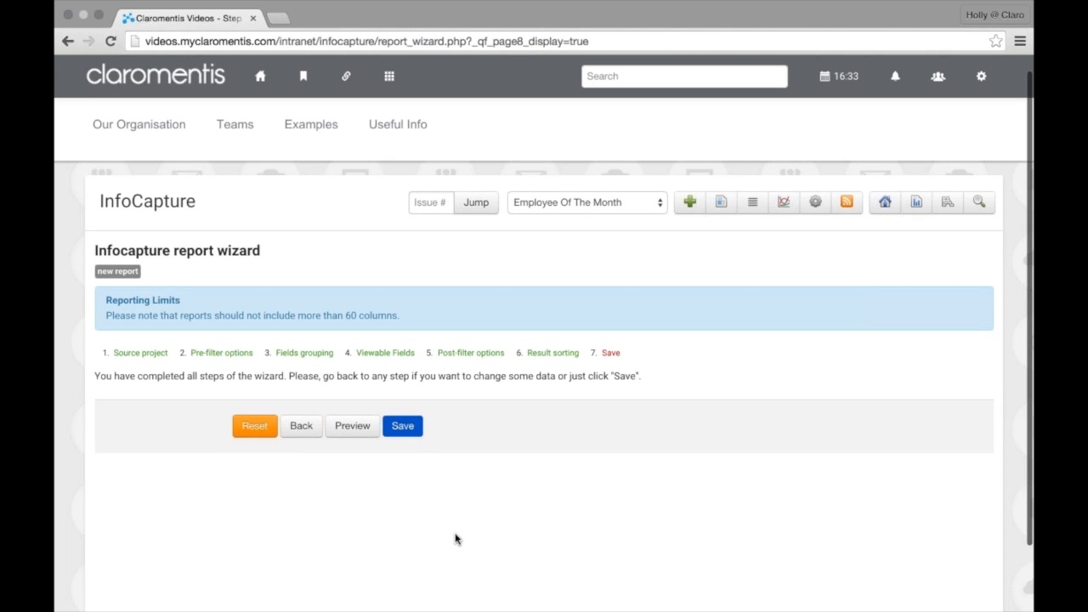
pyautogui.click(408, 432)
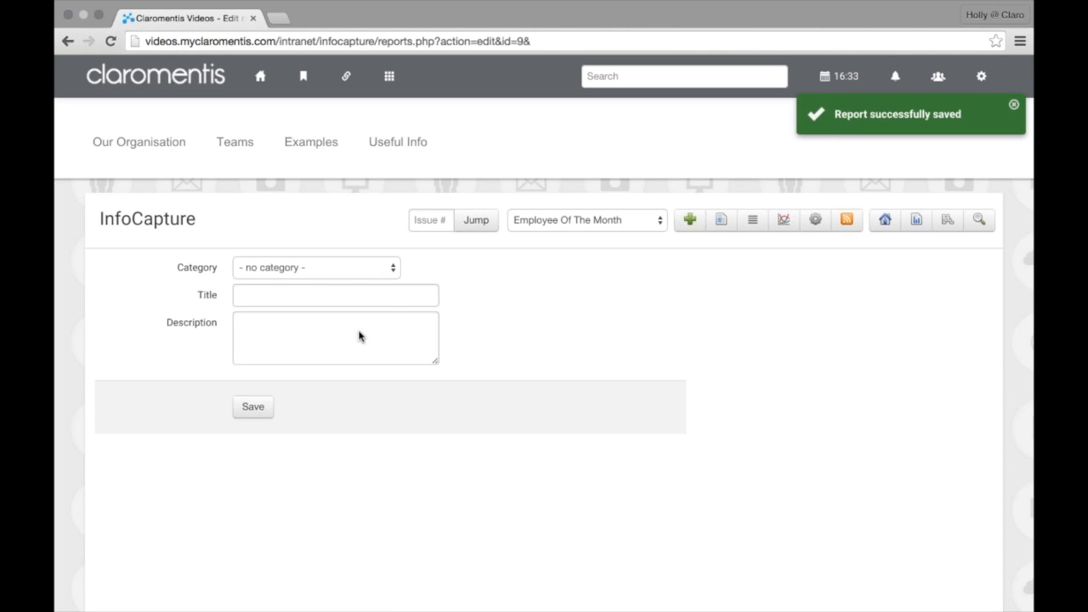
# File it under Employee Of The Month, titled 'All Data', described 'All Information From EOTM'
pyautogui.click(387, 269)
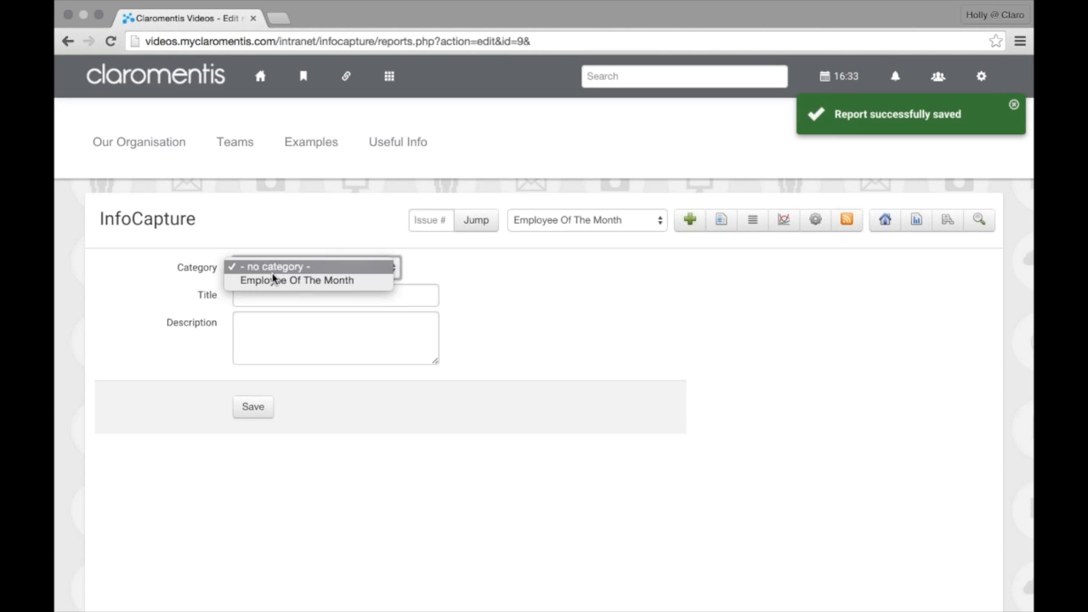
pyautogui.click(276, 283)
pyautogui.click(277, 295)
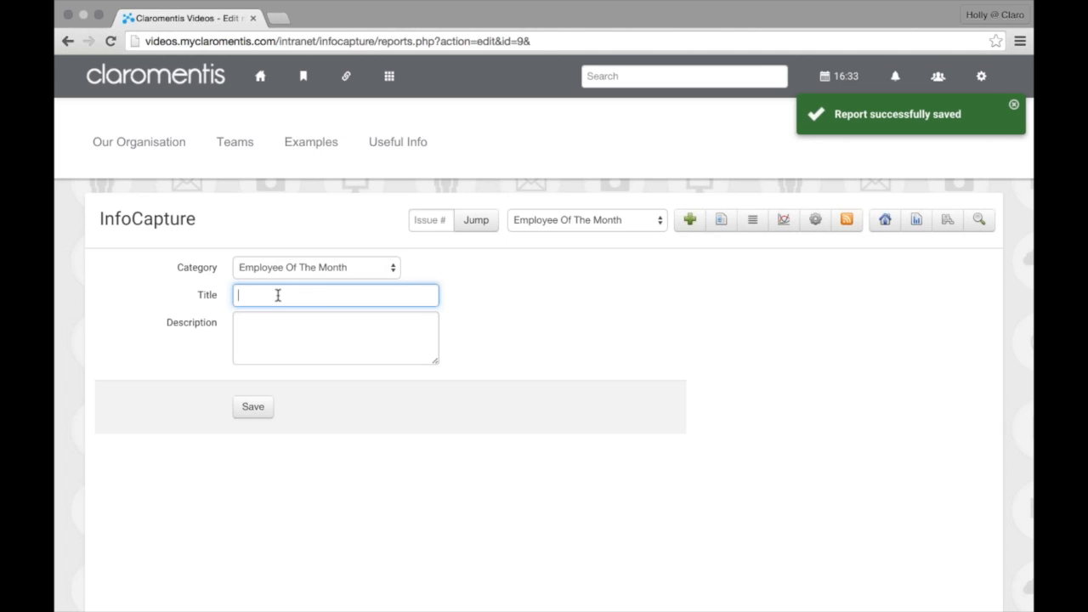
pyautogui.write('All Dat')
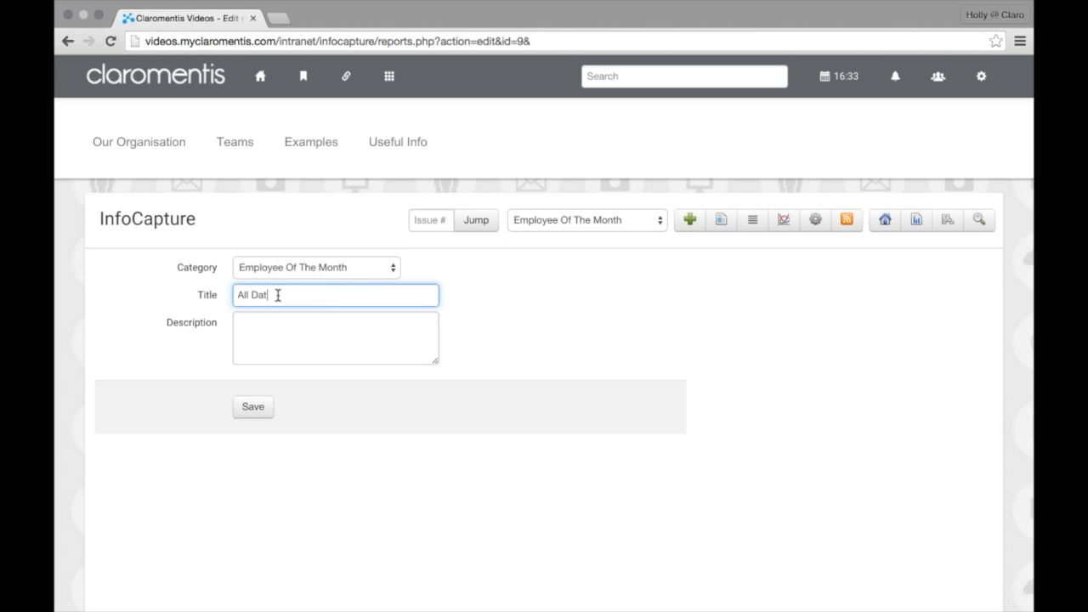
pyautogui.write('a')
pyautogui.click(333, 327)
pyautogui.write('A')
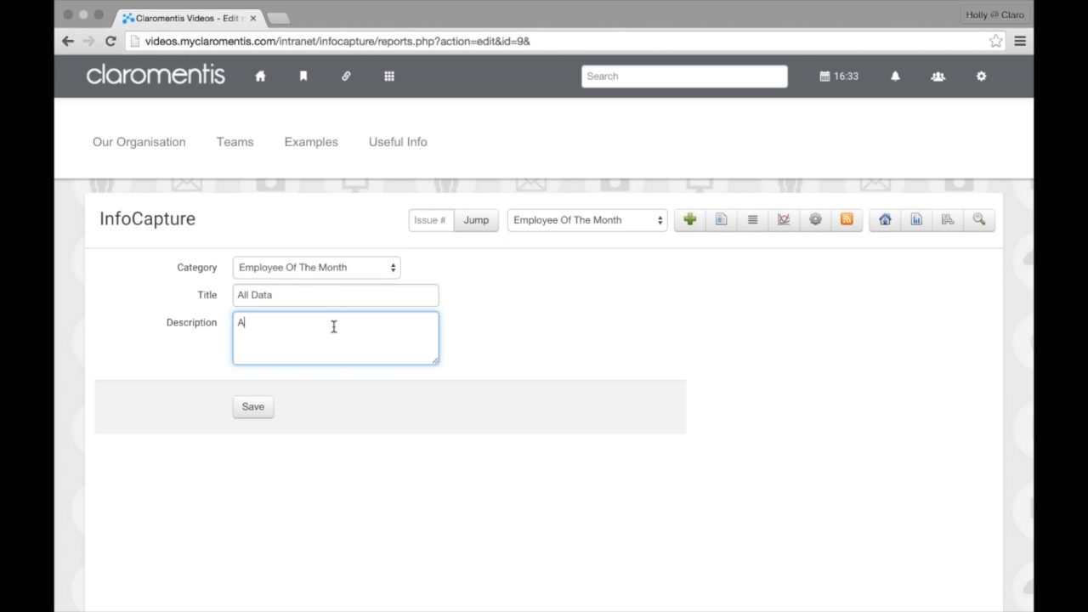
pyautogui.write('ll Information From EOTM')
pyautogui.click(256, 406)
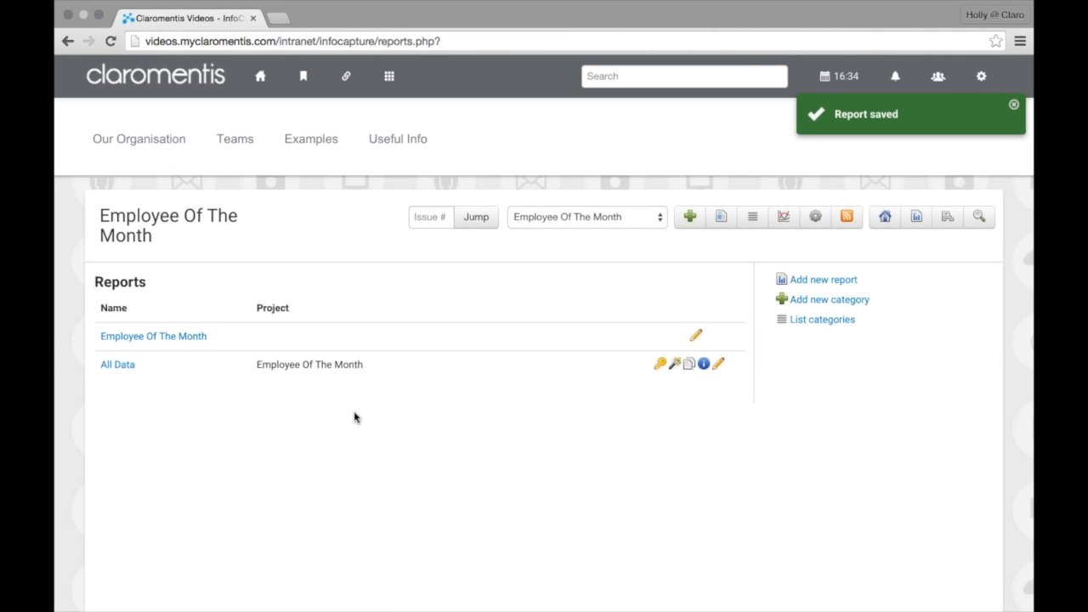
# Open the All Data report from the Employee Of The Month reports list
pyautogui.scroll(-1, 329, 405)
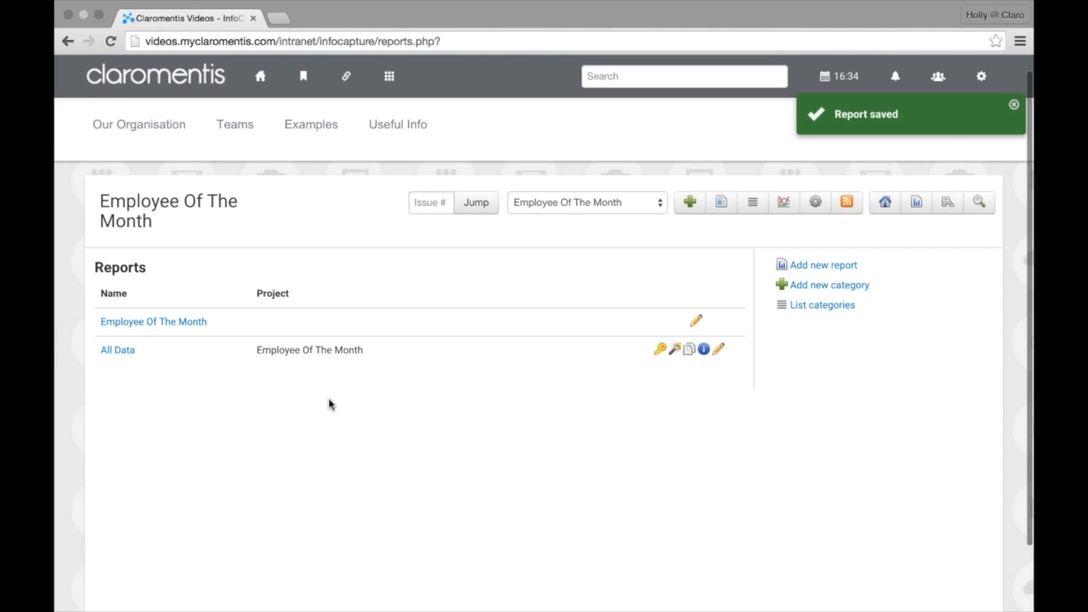
pyautogui.scroll(-1, 213, 383)
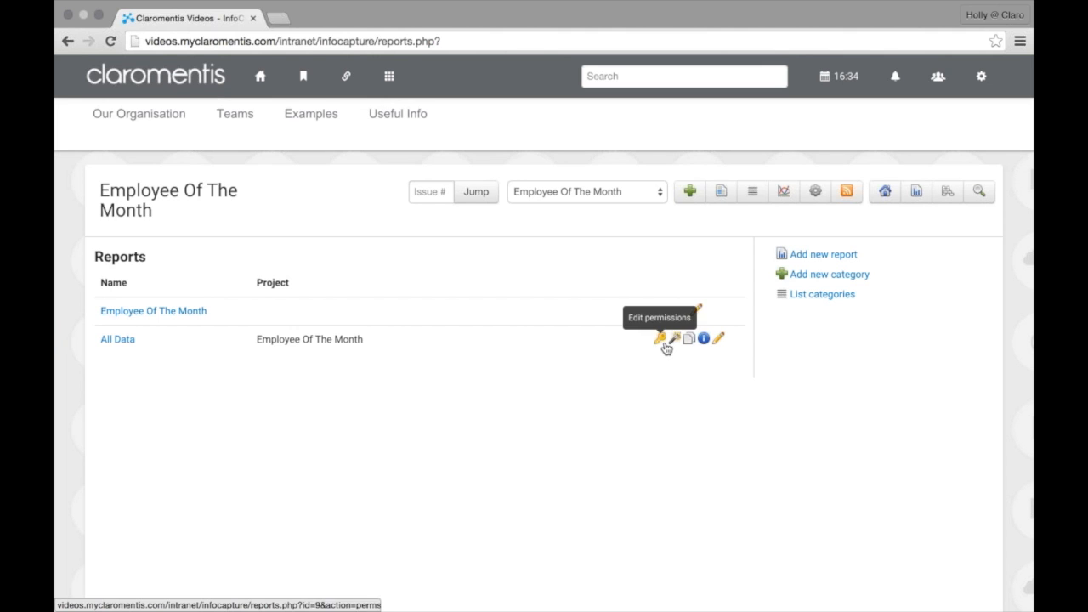
pyautogui.click(115, 346)
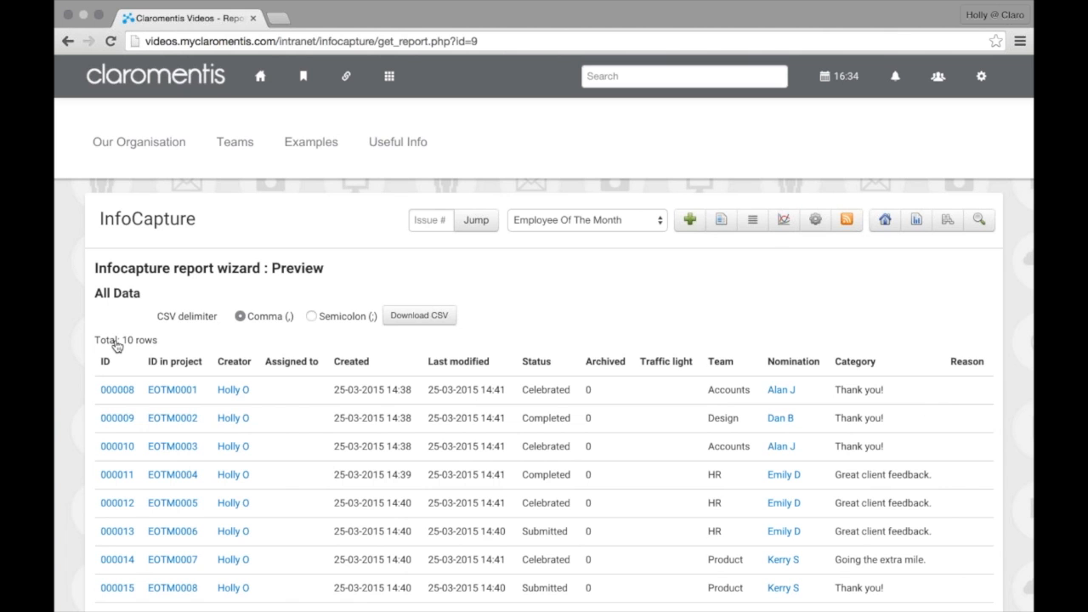
# Download the All Data report as report_20150325.csv and open it from the downloads bar
pyautogui.scroll(-3, 116, 345)
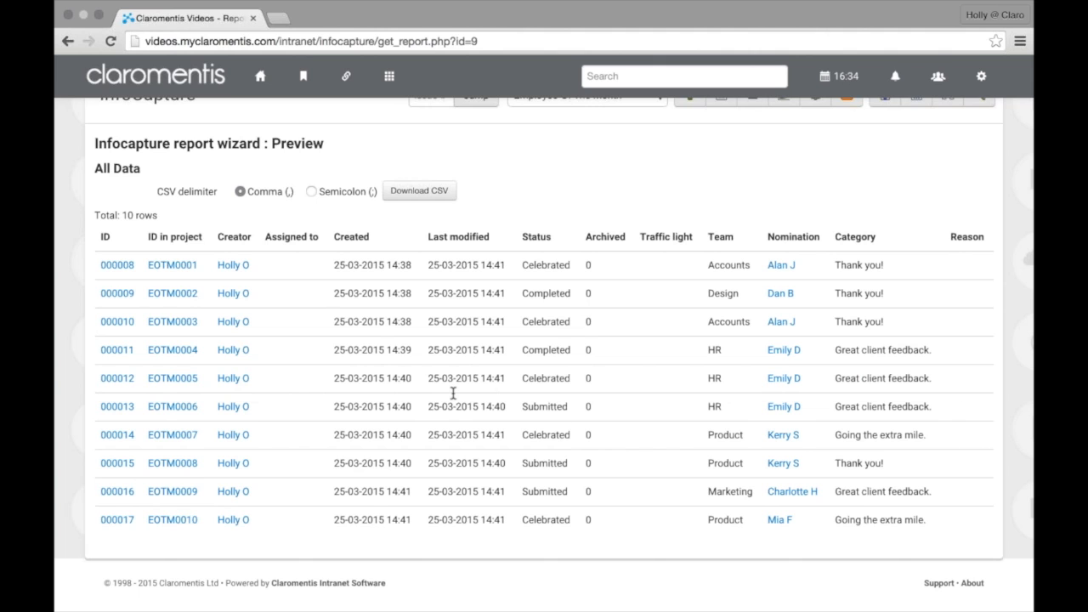
pyautogui.click(426, 200)
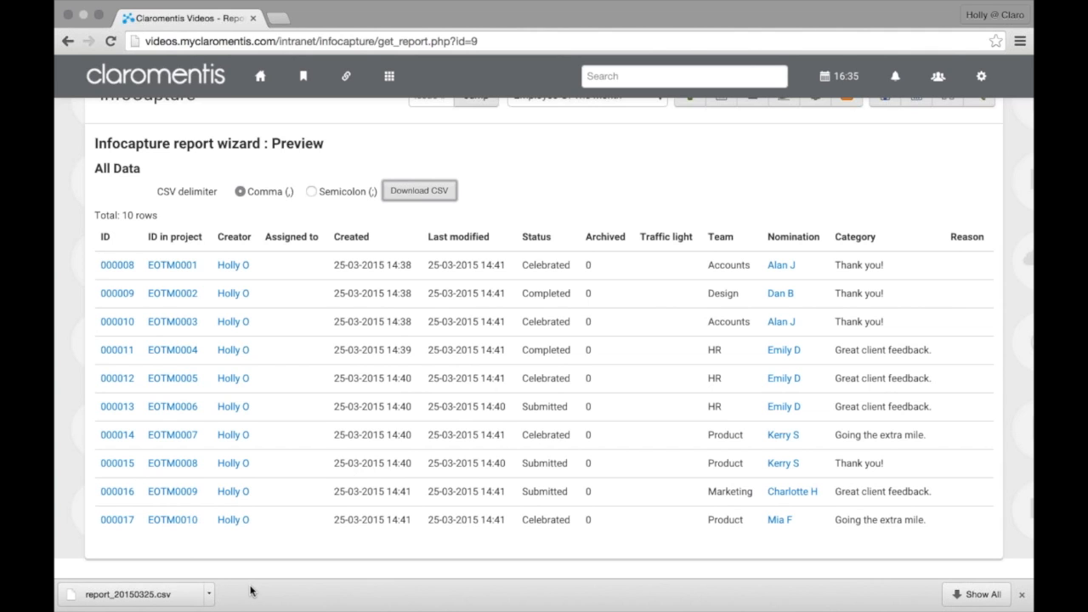
pyautogui.click(208, 596)
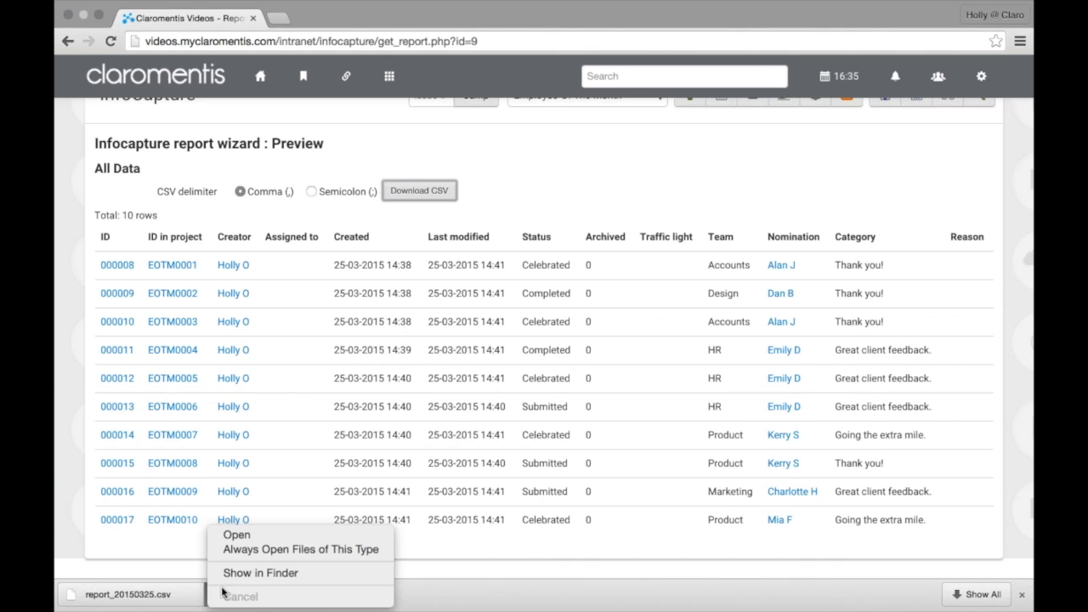
pyautogui.click(237, 542)
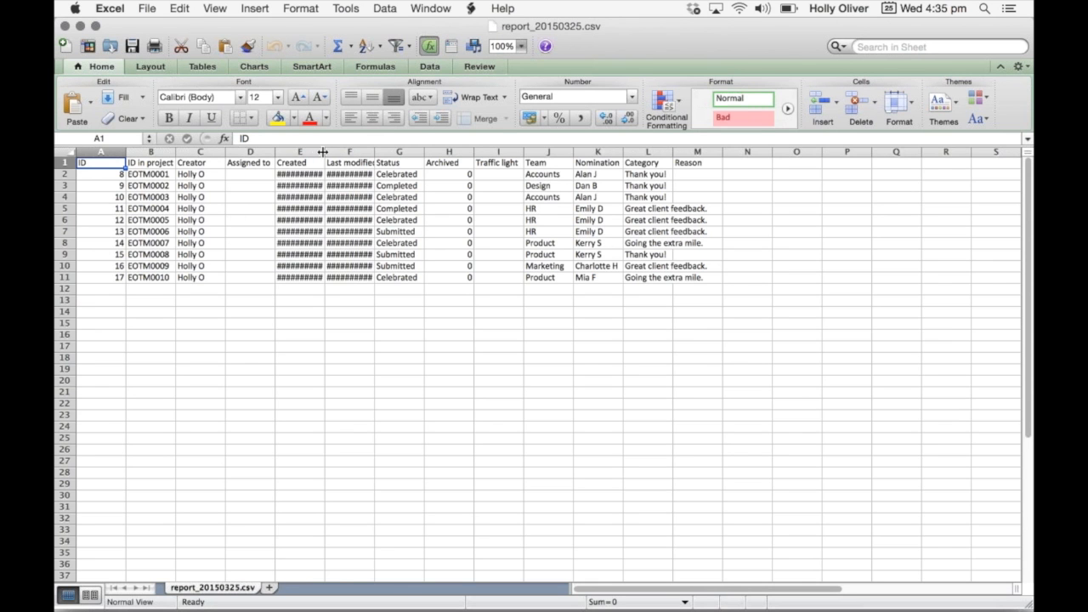
# Widen the Created date column, then close report_20150325.csv in Excel without saving
pyautogui.moveTo(326, 152); pyautogui.dragTo(450, 152)
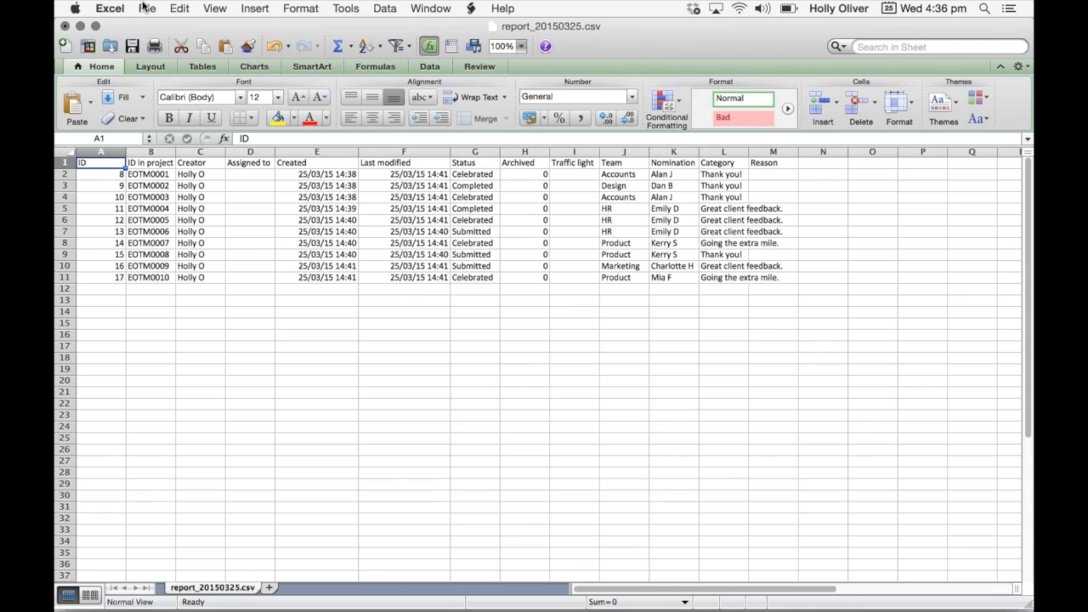
pyautogui.click(66, 44)
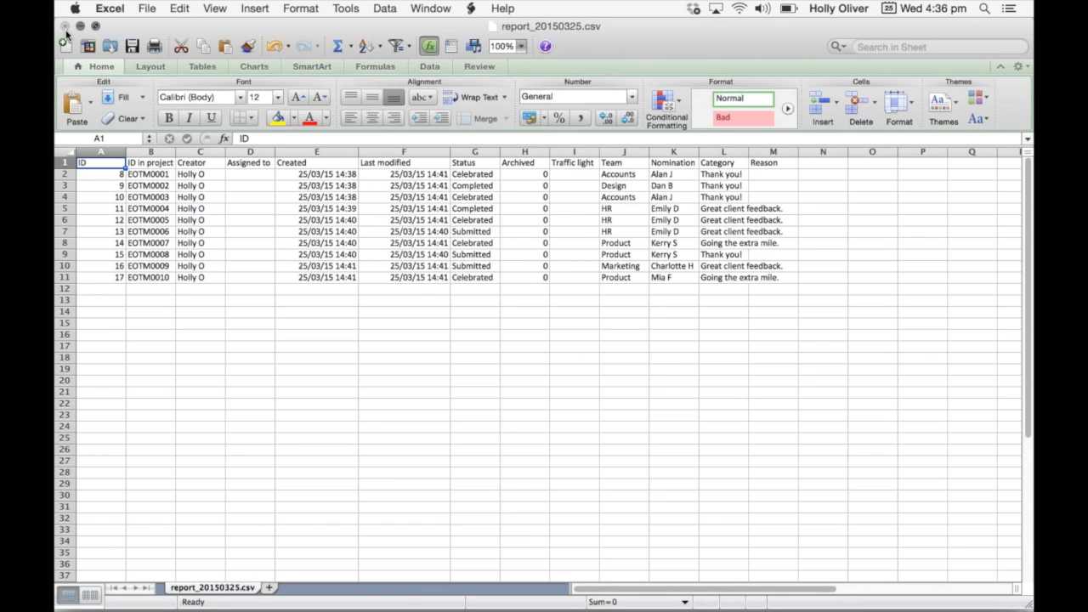
pyautogui.click(65, 25)
pyautogui.click(500, 128)
pyautogui.moveTo(510, 608)
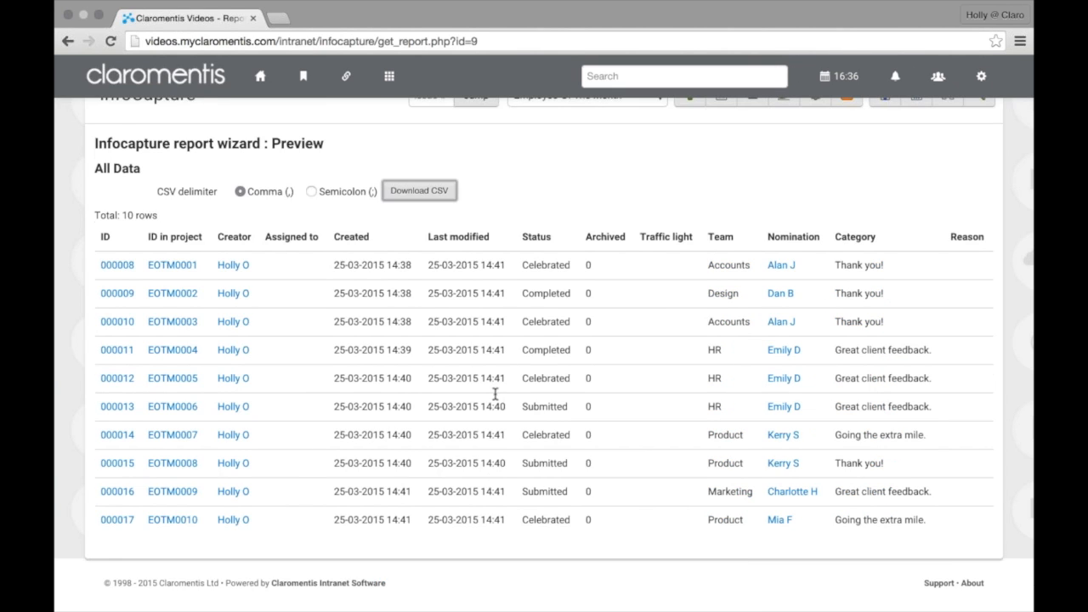
# Return to the Employee Of The Month reports list and choose Add new report
pyautogui.scroll(2, 496, 396)
pyautogui.scroll(-1, 496, 399)
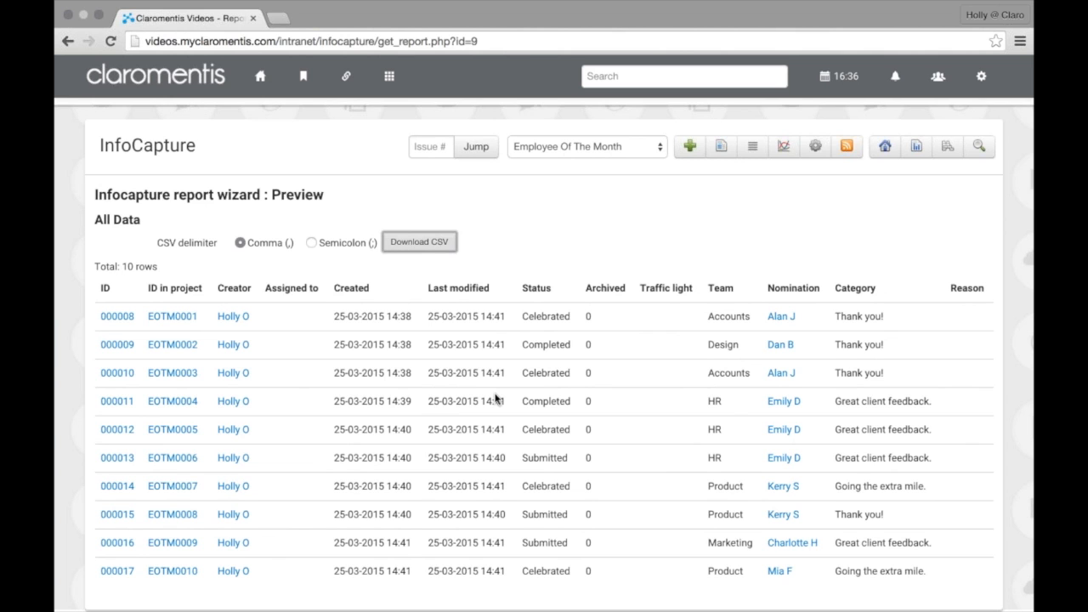
pyautogui.scroll(-1, 495, 399)
pyautogui.click(917, 128)
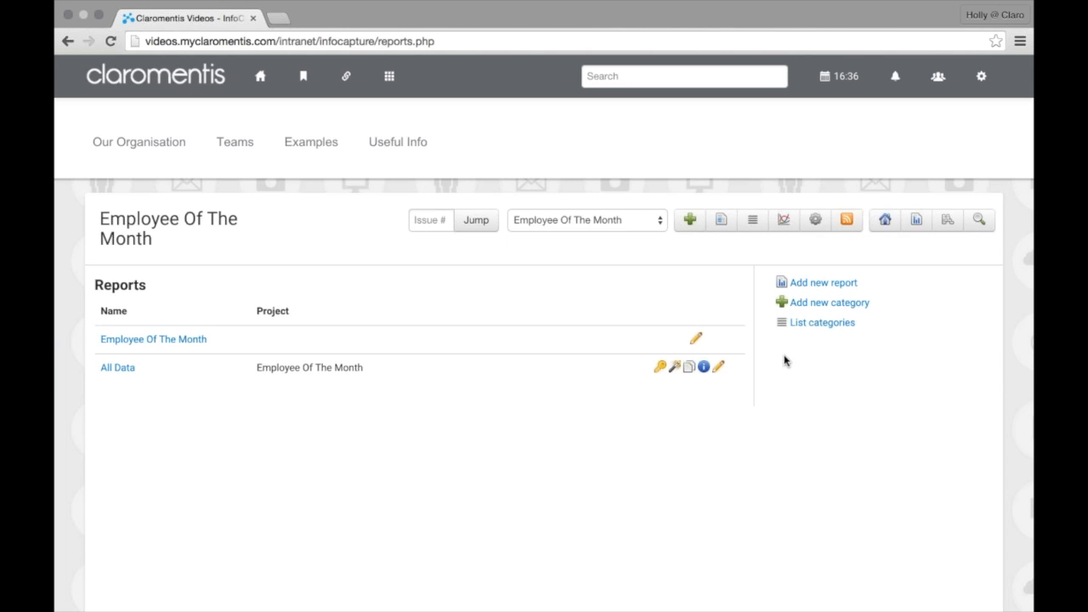
pyautogui.click(810, 291)
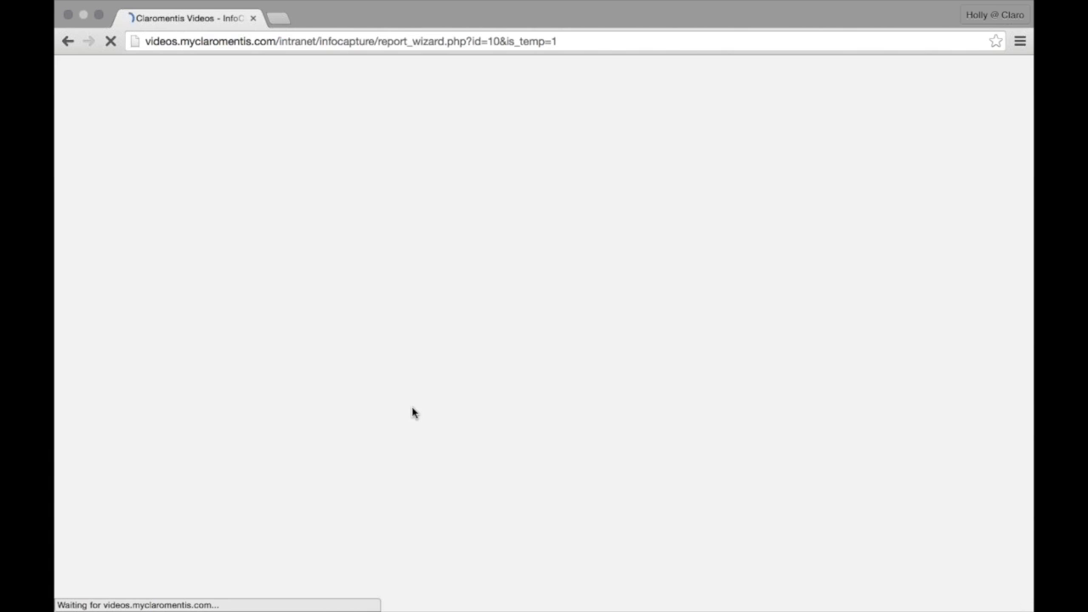
# Choose Employee Of The Month as the source project and continue to pre-filter options
pyautogui.click(288, 364)
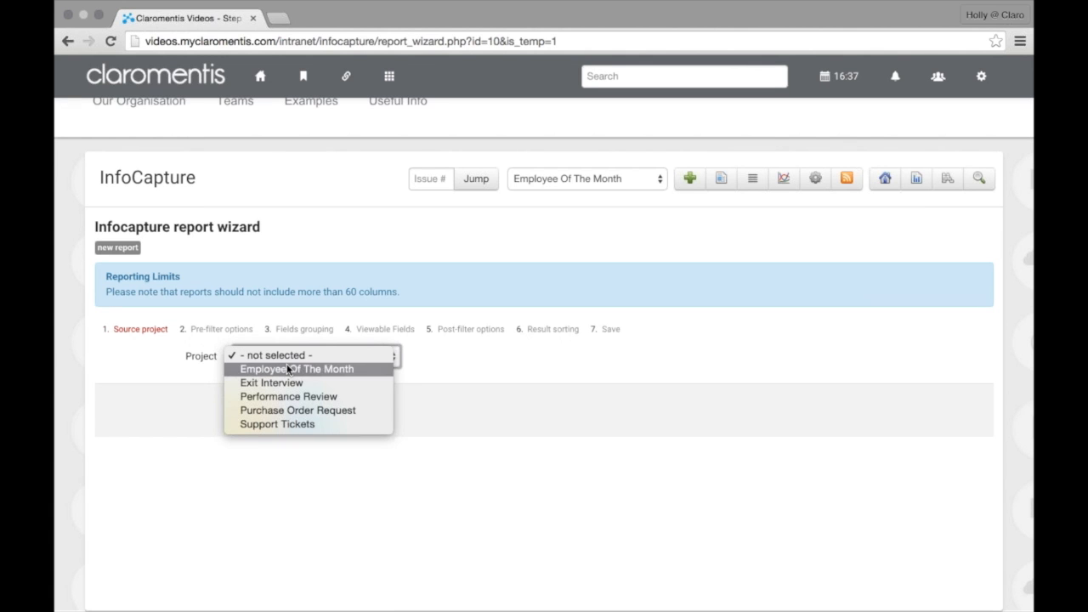
pyautogui.click(291, 369)
pyautogui.click(306, 411)
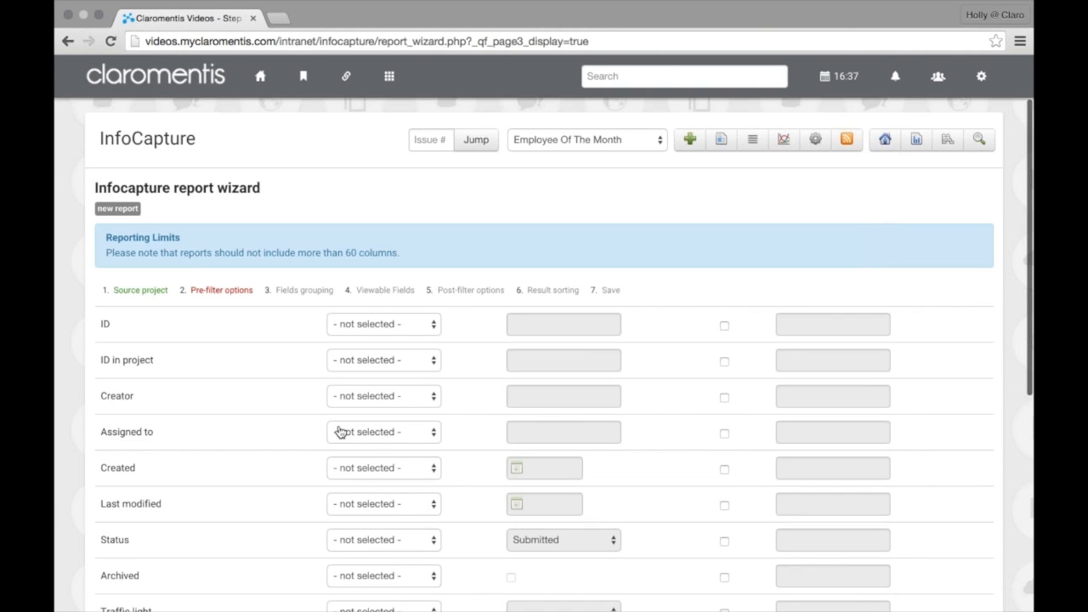
# Set the Team filter to 'Is equal to', user-changeable, with the label 'Team'
pyautogui.scroll(-5, 340, 432)
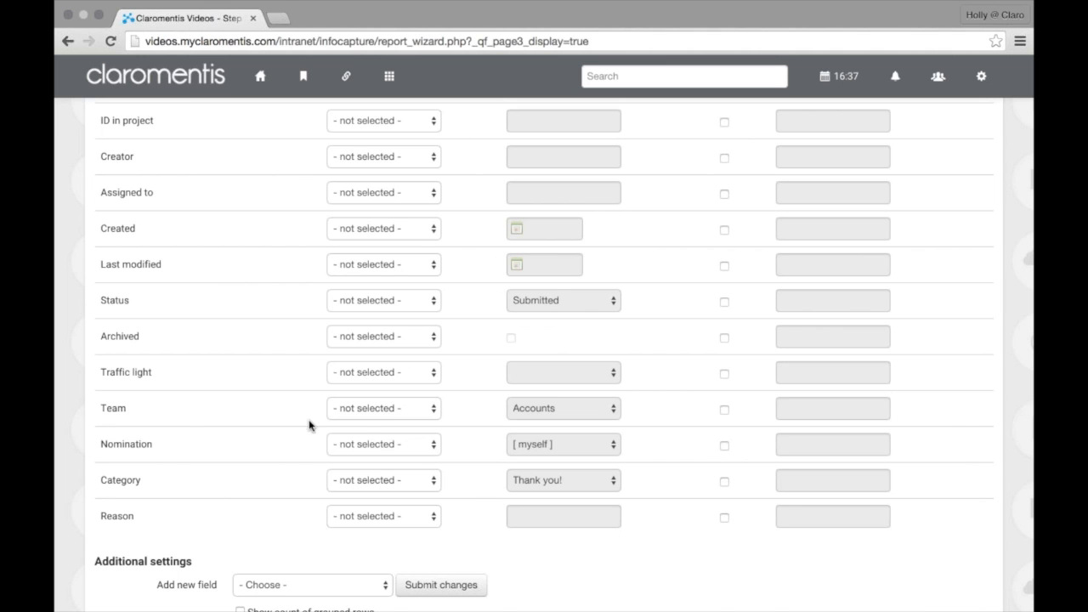
pyautogui.scroll(2, 359, 421)
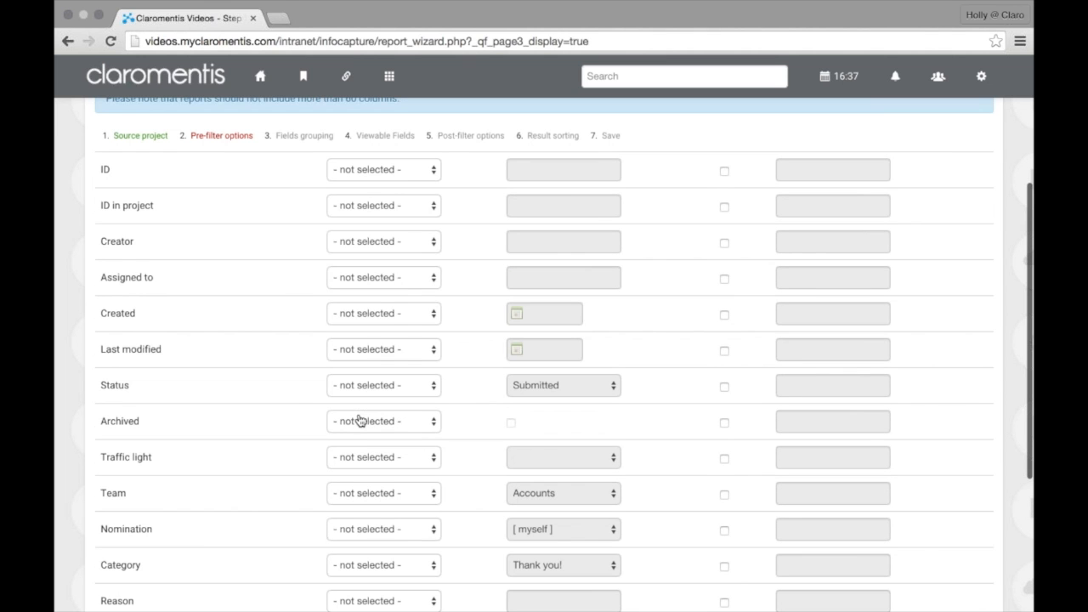
pyautogui.scroll(-2, 359, 421)
pyautogui.click(359, 422)
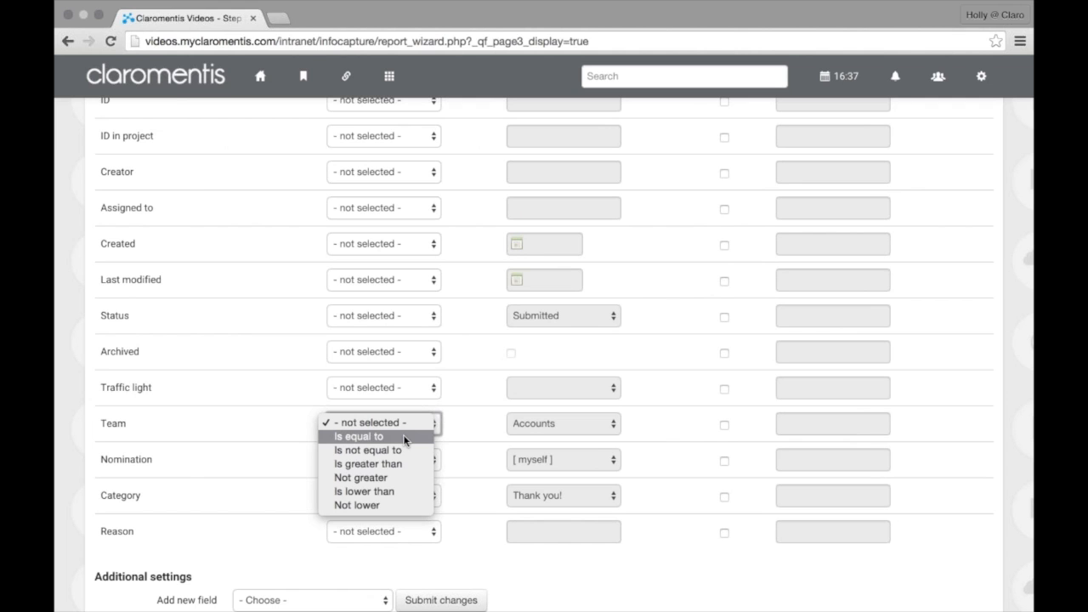
pyautogui.click(404, 440)
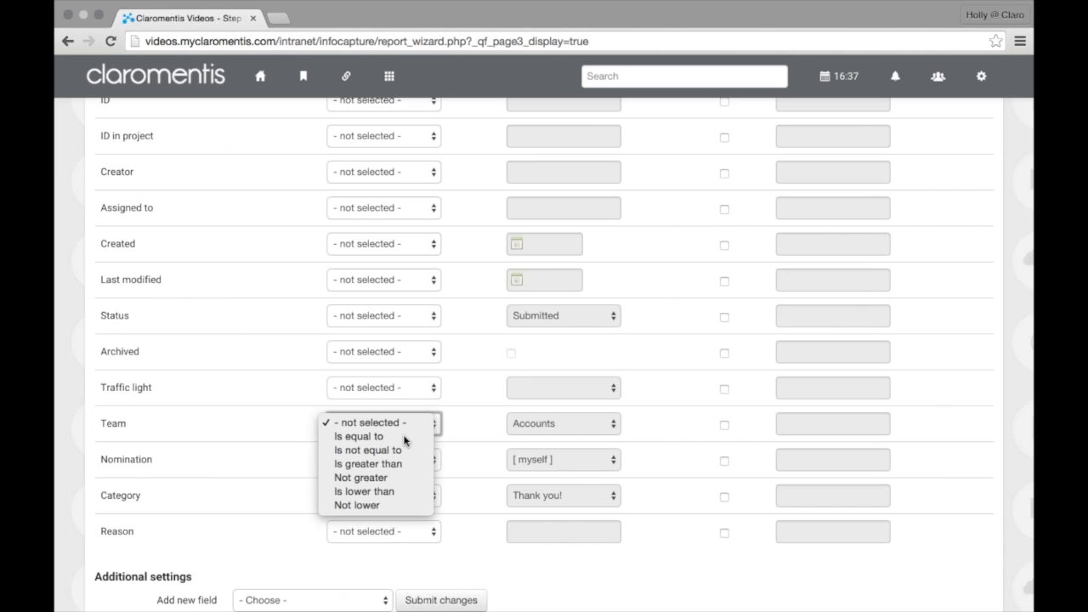
pyautogui.click(406, 439)
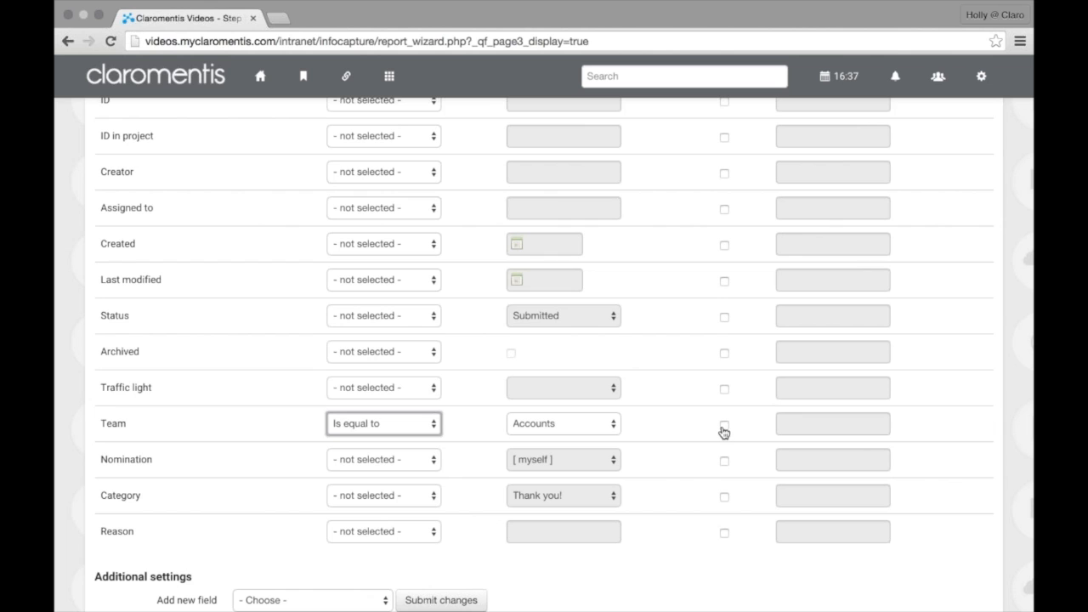
pyautogui.click(724, 425)
pyautogui.click(832, 428)
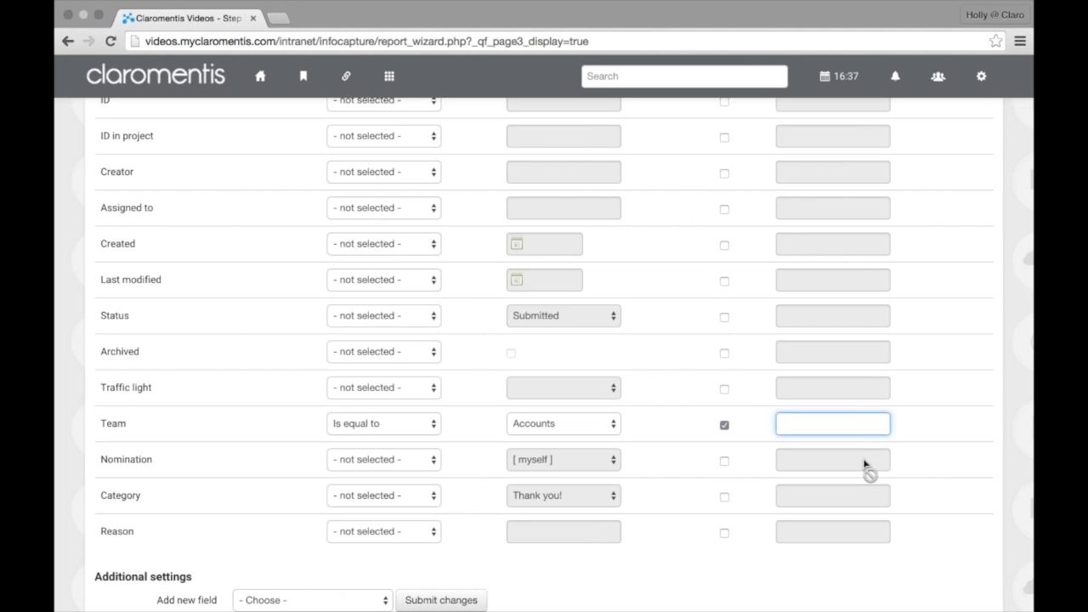
pyautogui.write('Team')
# Try a user-adjustable 'Reference' filter on ID in project, undo it, and continue to Fields grouping
pyautogui.scroll(1, 869, 442)
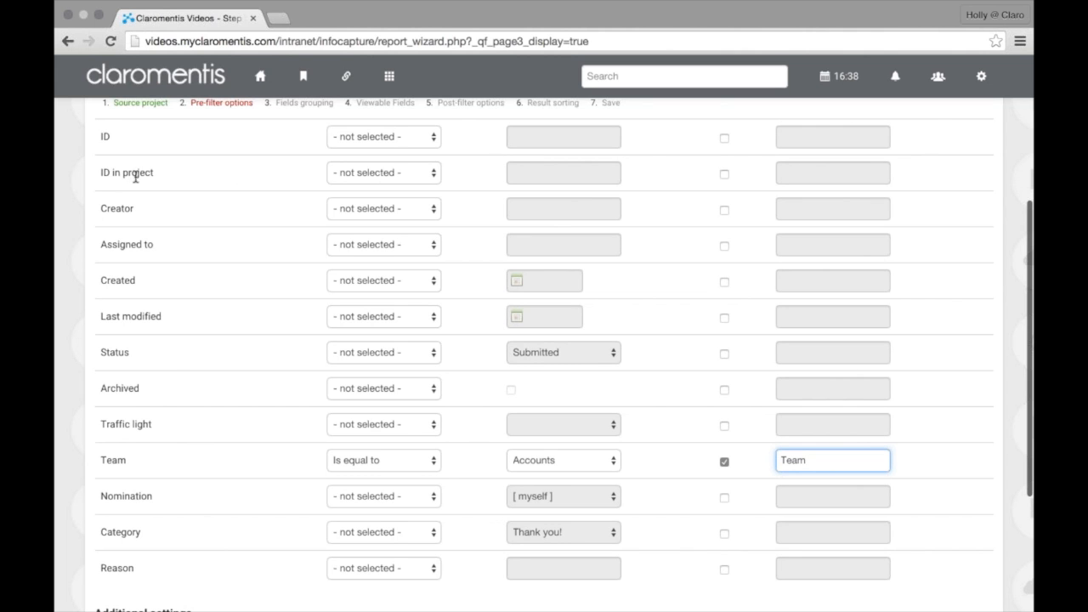
pyautogui.click(343, 175)
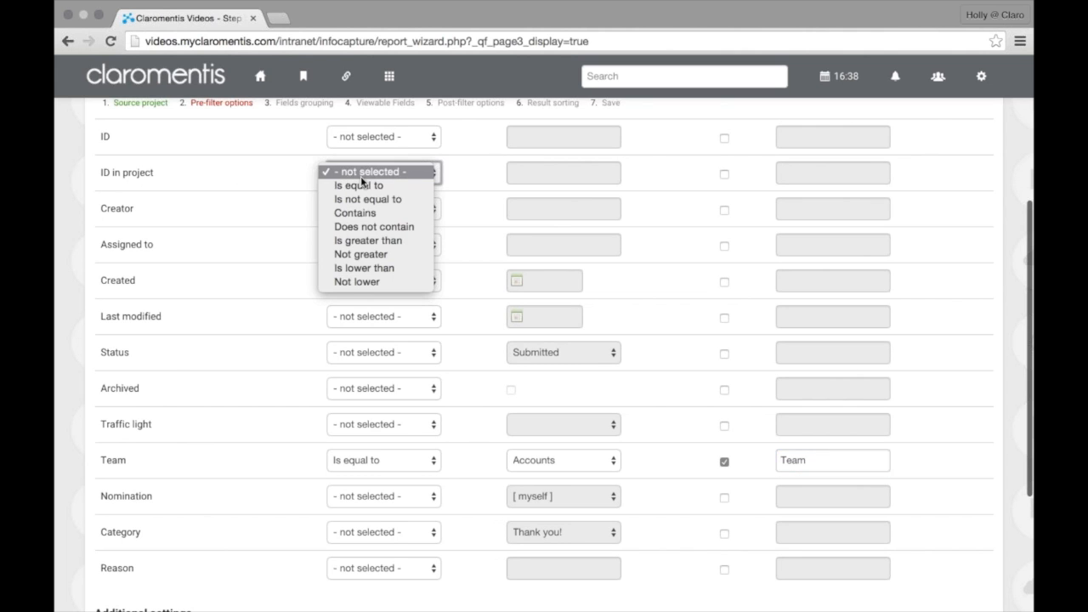
pyautogui.click(363, 187)
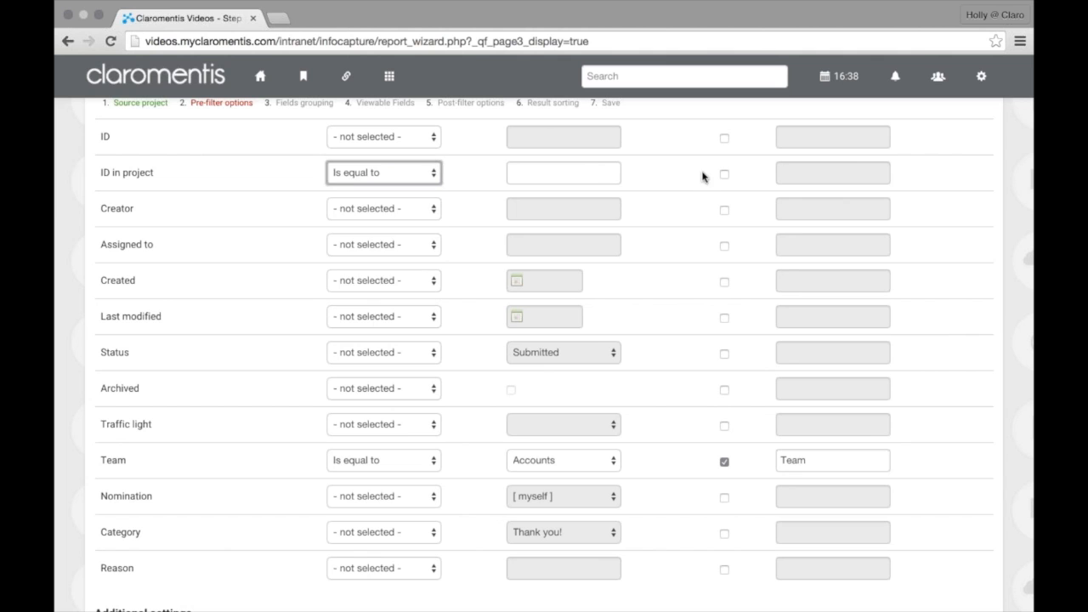
pyautogui.click(723, 176)
pyautogui.click(827, 177)
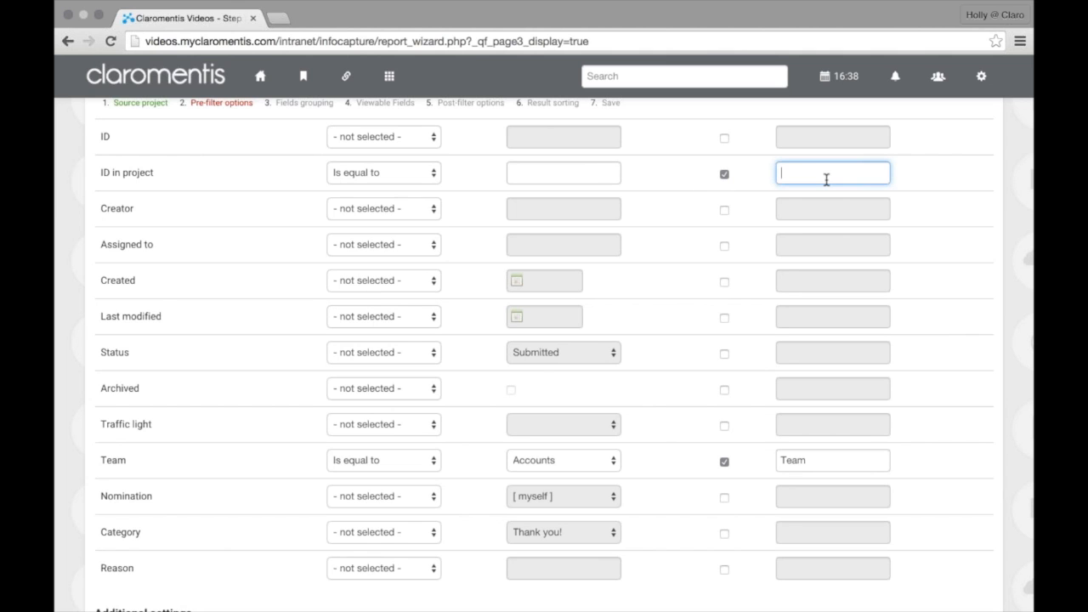
pyautogui.write('Reference')
pyautogui.moveTo(868, 172); pyautogui.dragTo(762, 156)
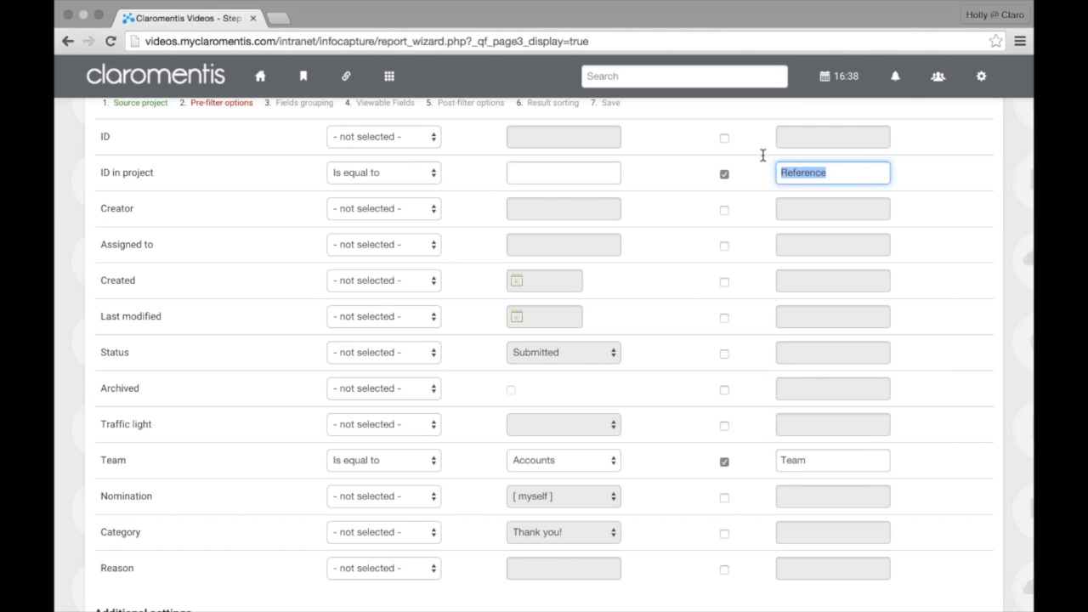
pyautogui.press('BackSpace')
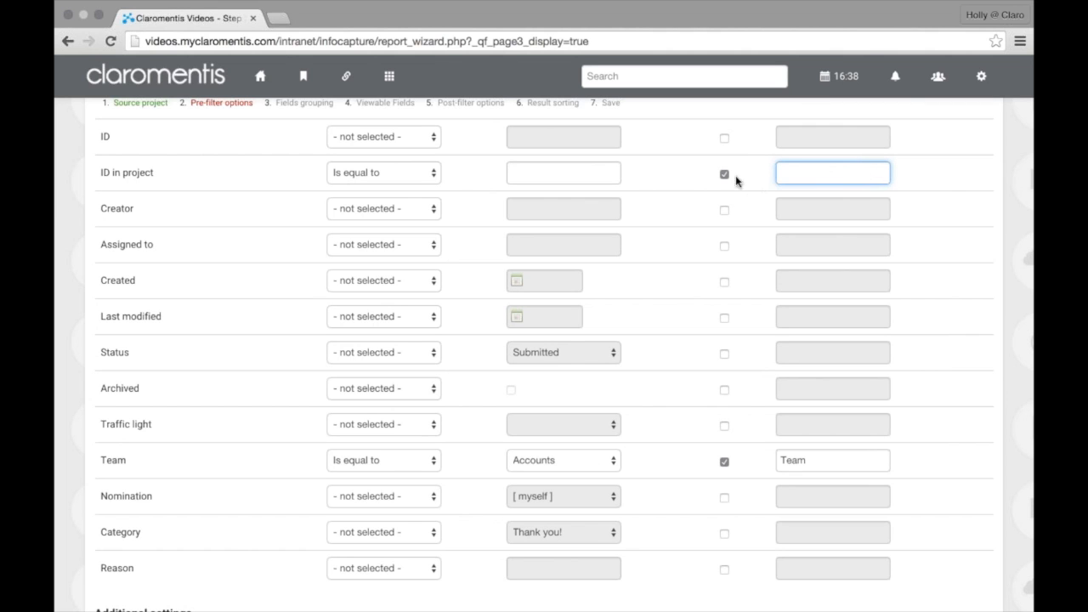
pyautogui.click(724, 175)
pyautogui.click(427, 175)
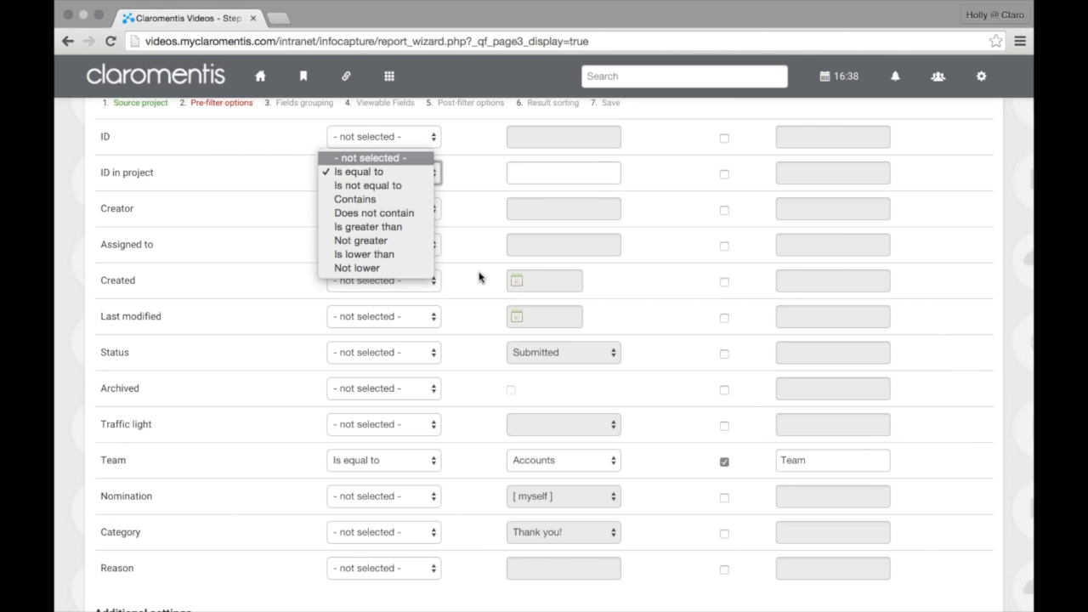
pyautogui.scroll(-3, 478, 276)
pyautogui.scroll(-2, 617, 379)
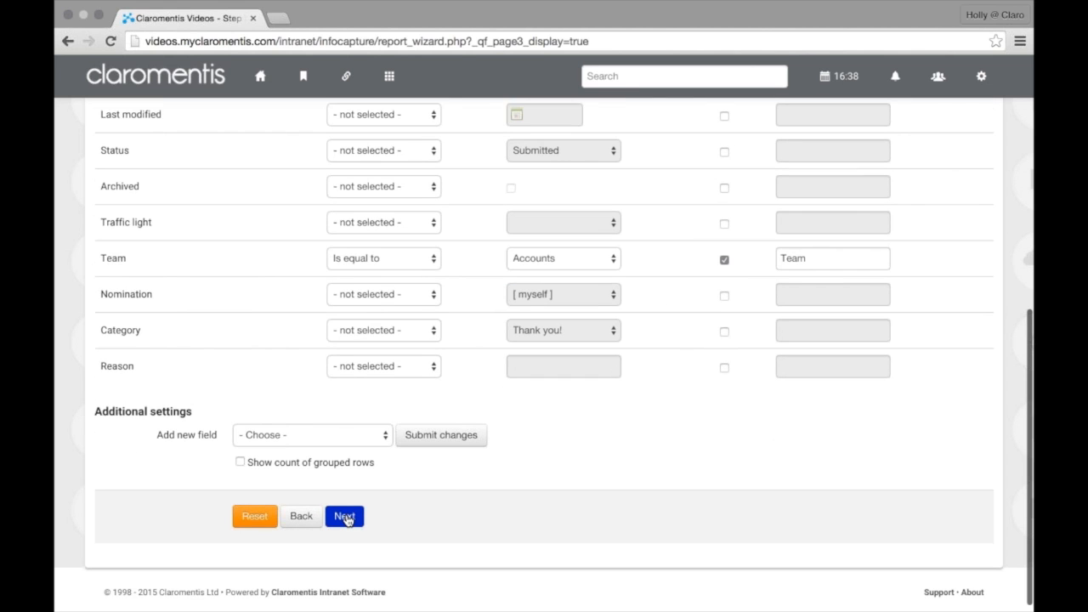
pyautogui.click(345, 517)
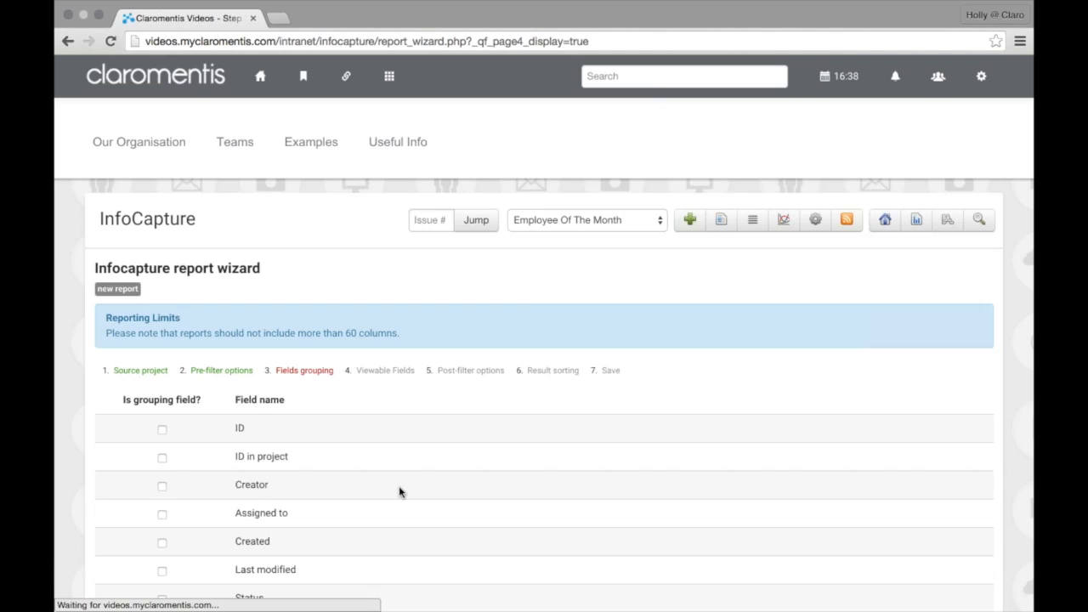
# Skip fields grouping without marking any grouping field
pyautogui.scroll(-4, 401, 494)
pyautogui.scroll(-3, 401, 493)
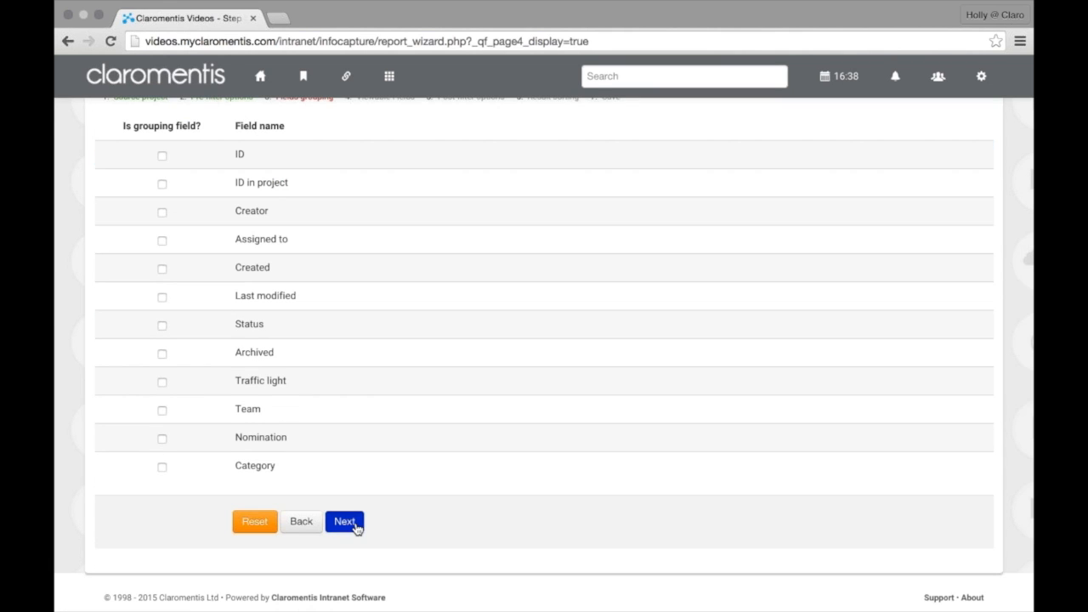
pyautogui.click(356, 529)
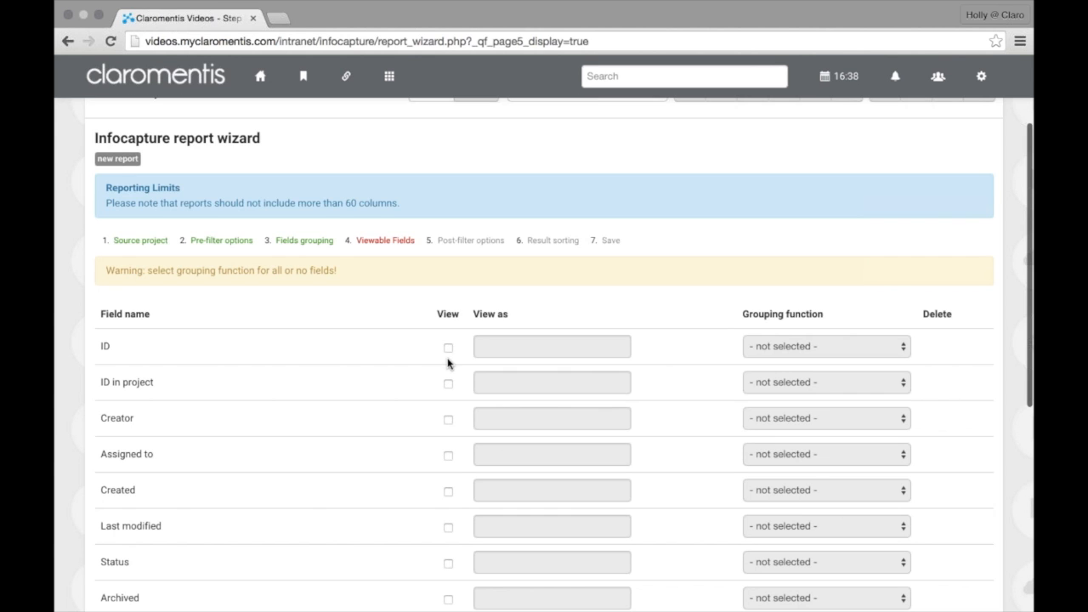
# Tick View for ID, ID in project, Creator, Assigned to, Team, Traffic light, Archived and Status
pyautogui.scroll(-3, 448, 340)
pyautogui.click(448, 246)
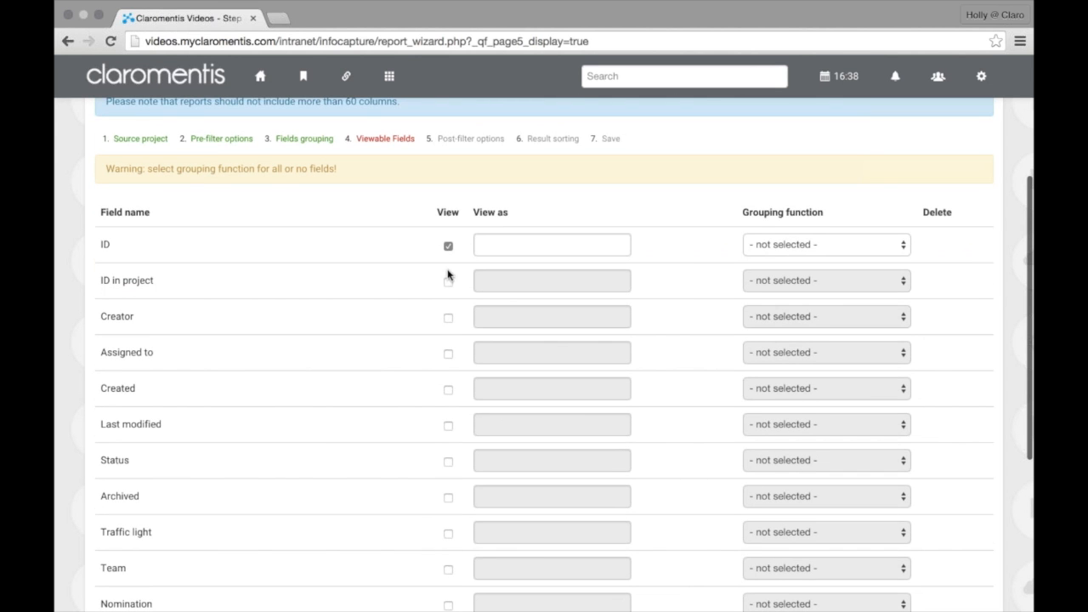
pyautogui.click(449, 283)
pyautogui.click(448, 318)
pyautogui.scroll(-1, 448, 318)
pyautogui.click(449, 314)
pyautogui.scroll(-4, 451, 336)
pyautogui.click(448, 382)
pyautogui.click(449, 345)
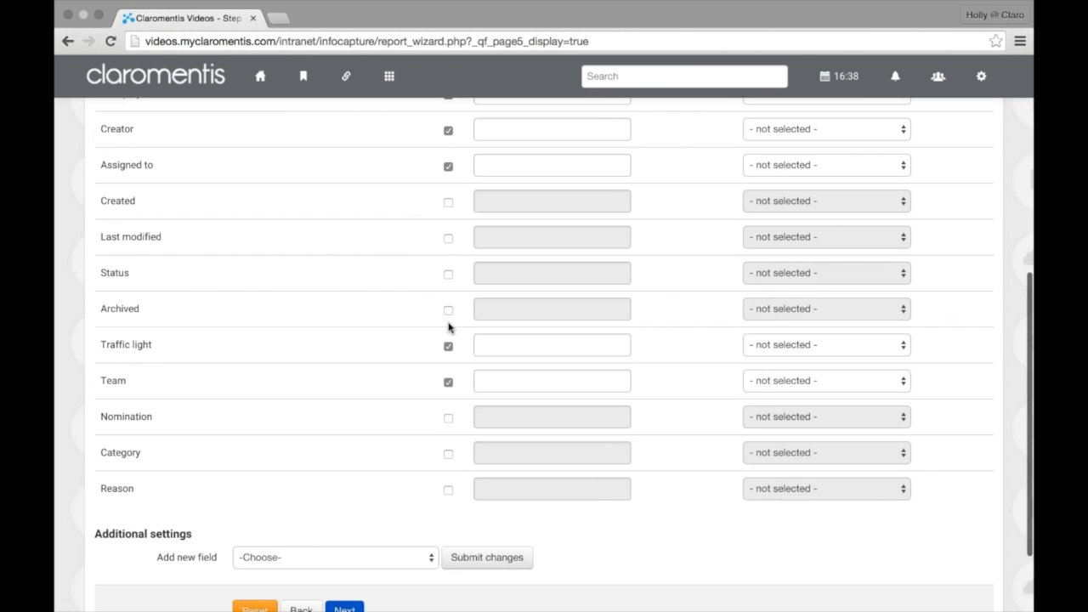
pyautogui.click(448, 311)
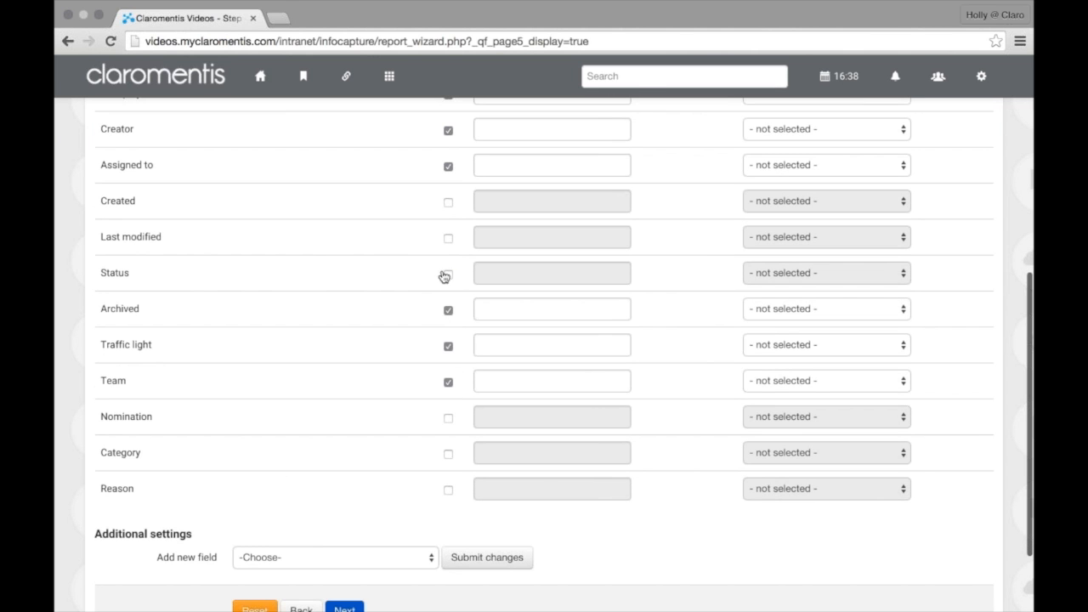
pyautogui.click(448, 274)
pyautogui.scroll(1, 450, 315)
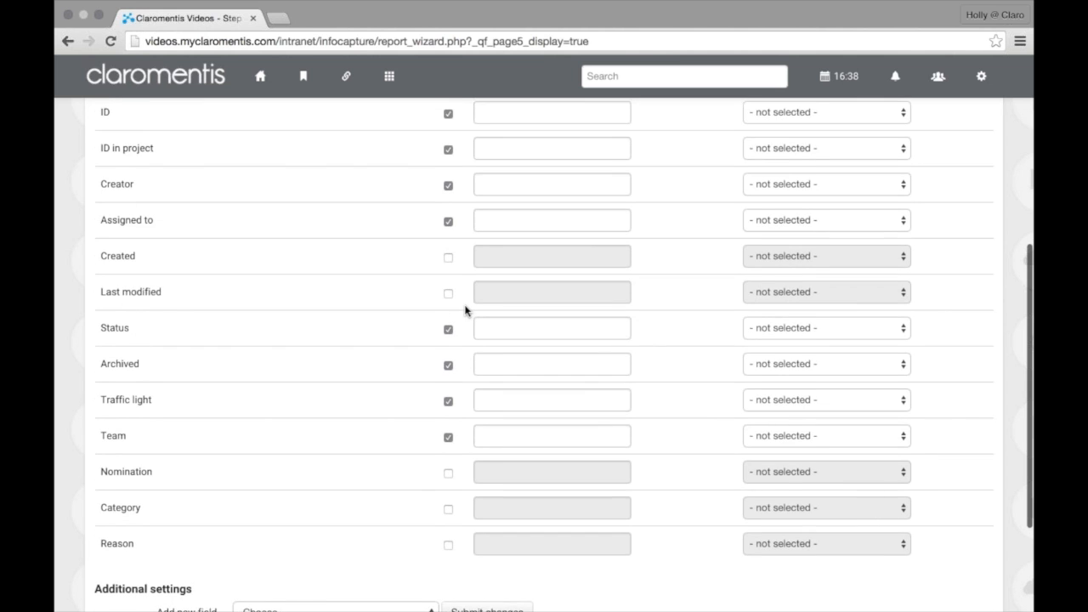
pyautogui.scroll(-1, 467, 309)
pyautogui.scroll(-4, 485, 473)
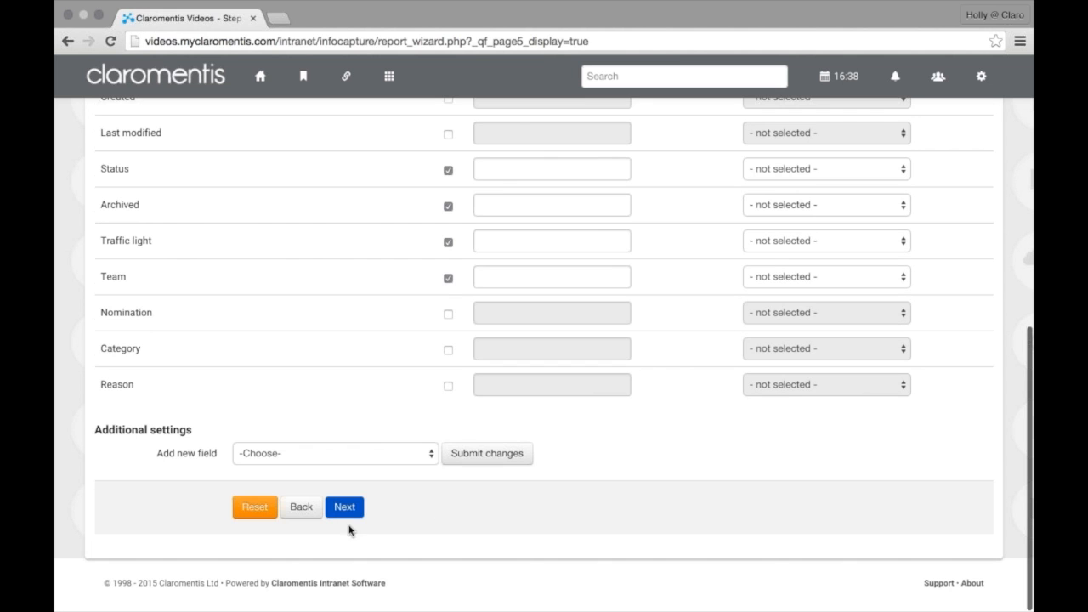
pyautogui.click(337, 511)
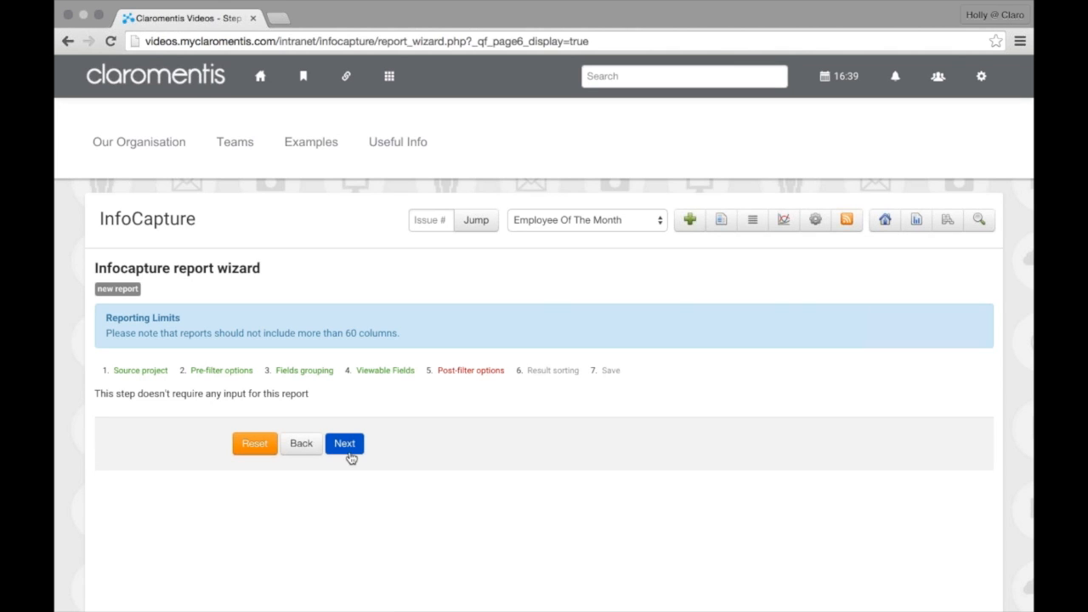
# Pass post-filters, leave Sorting field N 1 as '- Choose -', and reach step 7, Save
pyautogui.click(348, 448)
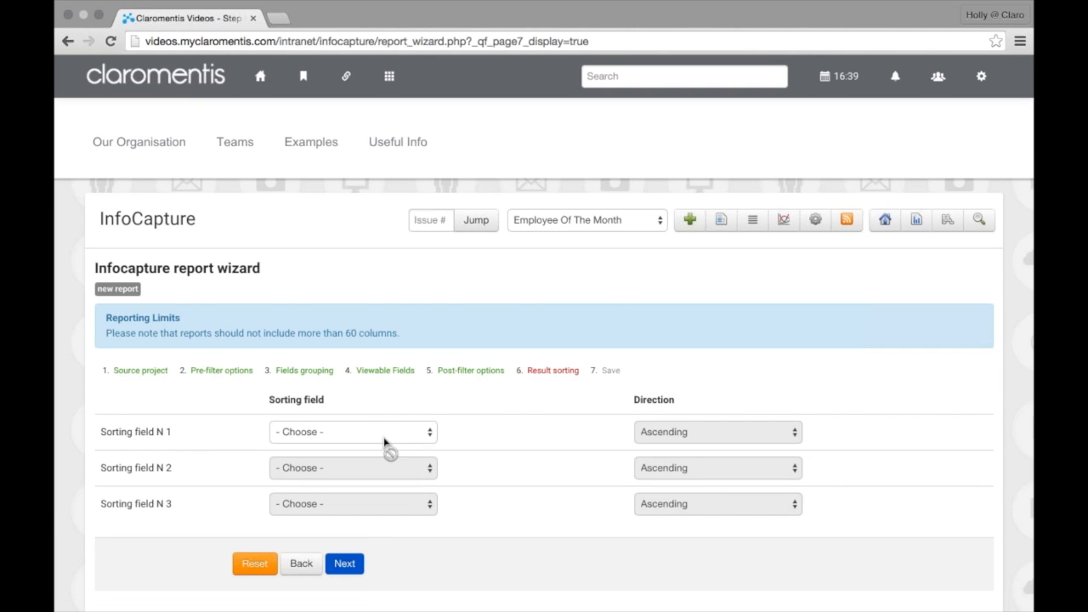
pyautogui.scroll(-1, 389, 393)
pyautogui.click(390, 400)
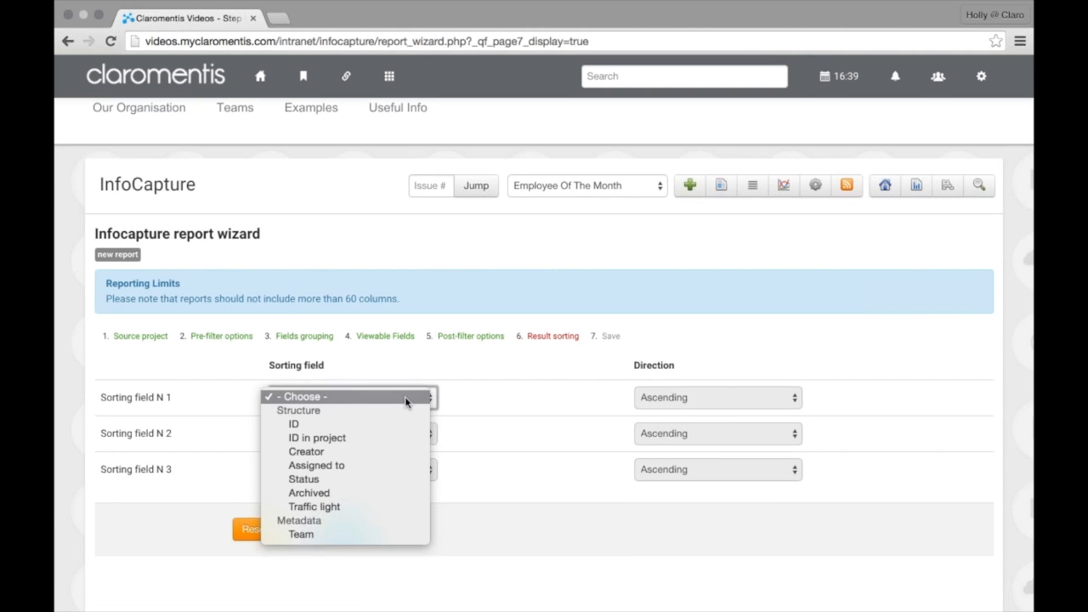
pyautogui.click(465, 404)
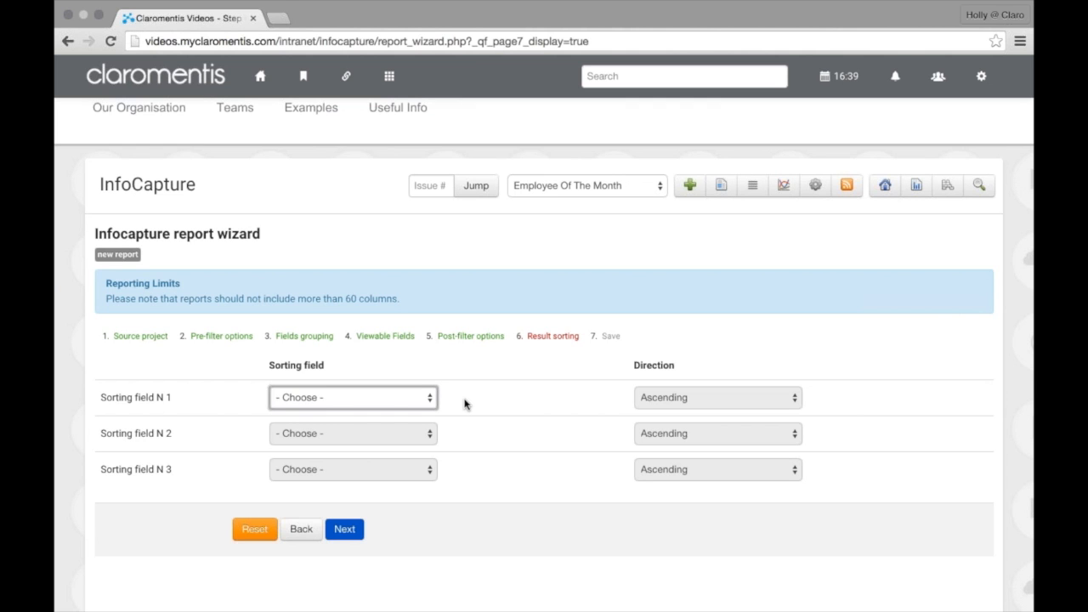
pyautogui.click(356, 542)
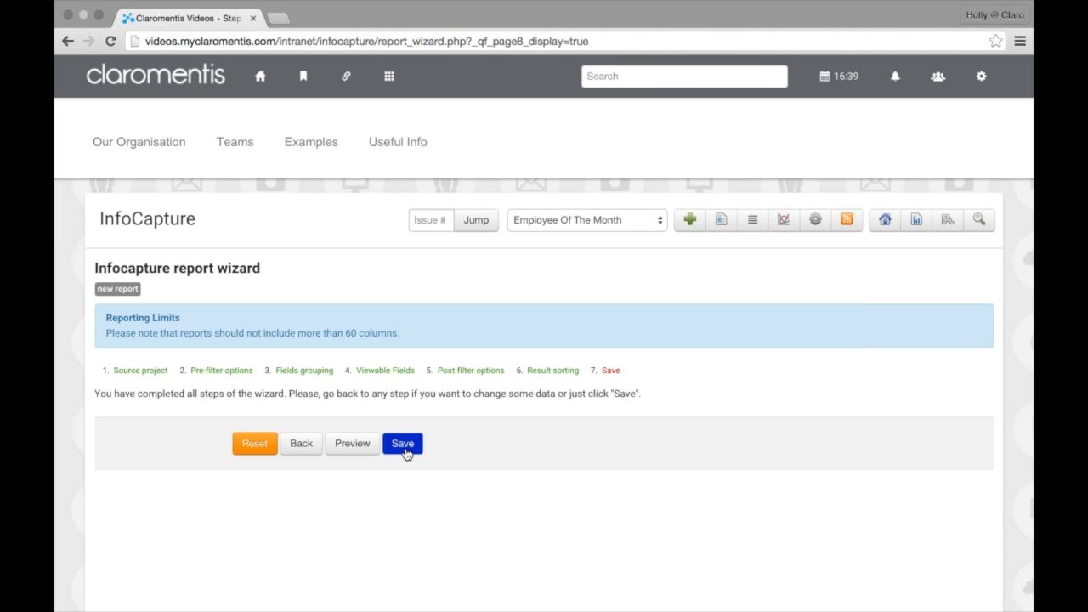
# Save the report as 'All Data - Filterable By Team' under Employee Of The Month, then open it
pyautogui.click(406, 452)
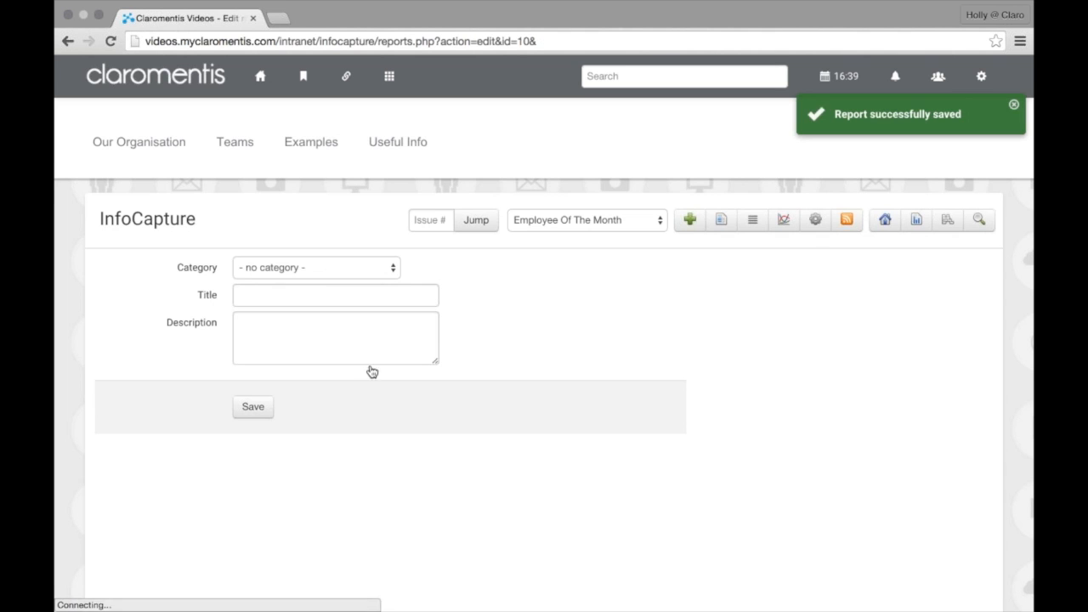
pyautogui.click(326, 271)
pyautogui.click(327, 282)
pyautogui.click(324, 285)
pyautogui.write('All ')
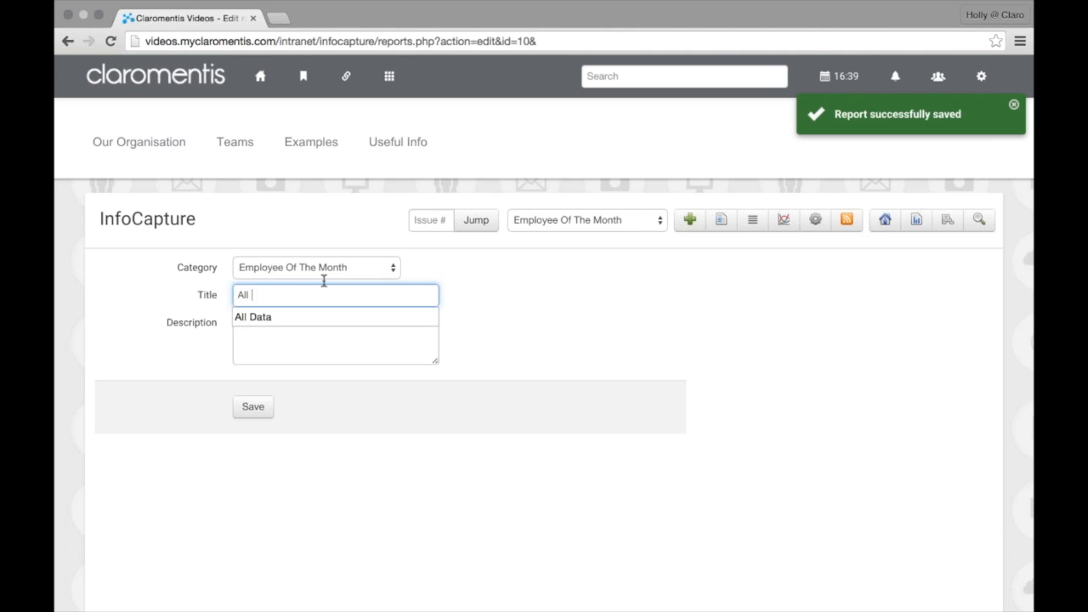
pyautogui.write('Data - Filtered')
pyautogui.press('BackSpace')
pyautogui.press('BackSpace')
pyautogui.write('able ')
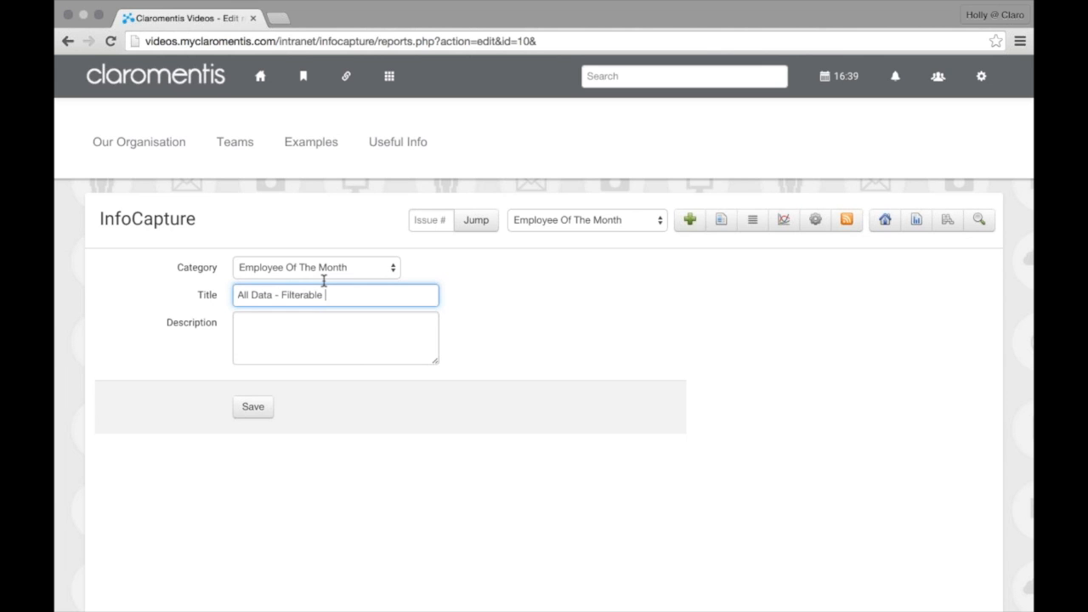
pyautogui.write('By Team')
pyautogui.click(252, 413)
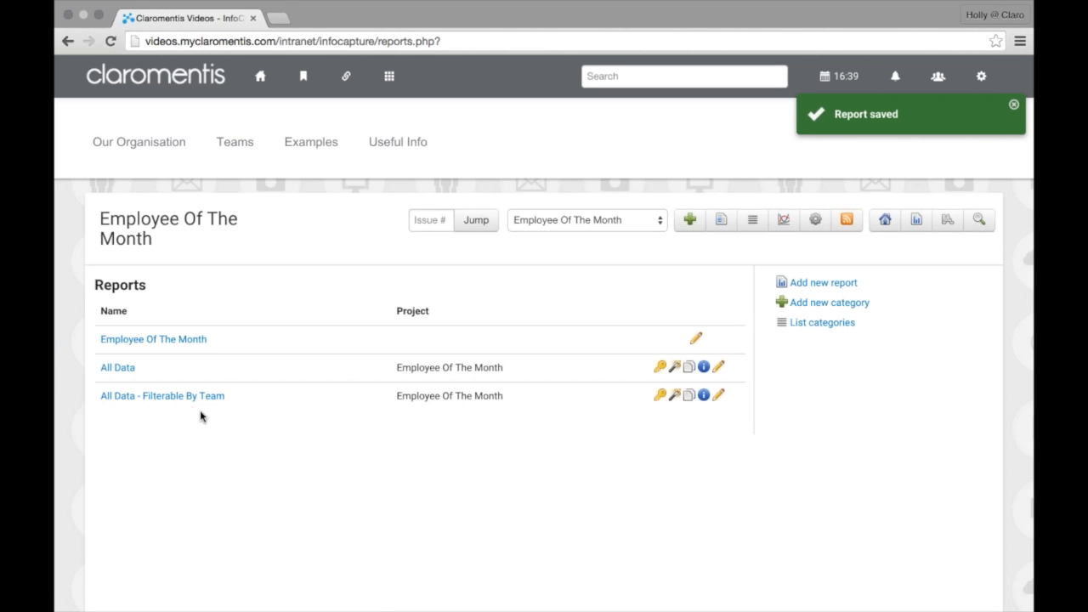
pyautogui.click(180, 403)
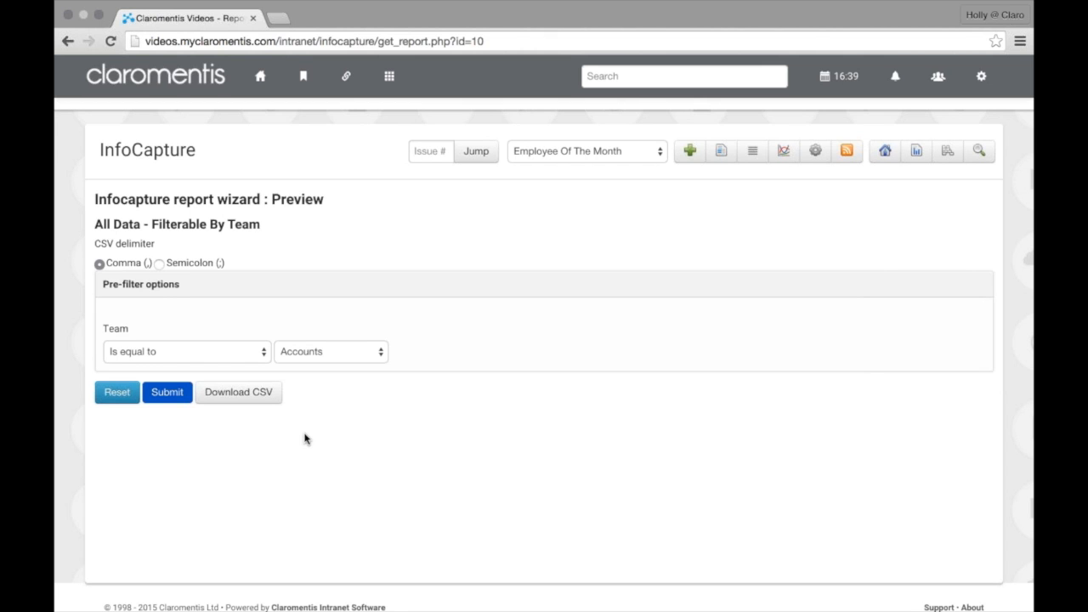
# Run the report preview with the Team pre-filter left on Accounts
pyautogui.scroll(-1, 306, 439)
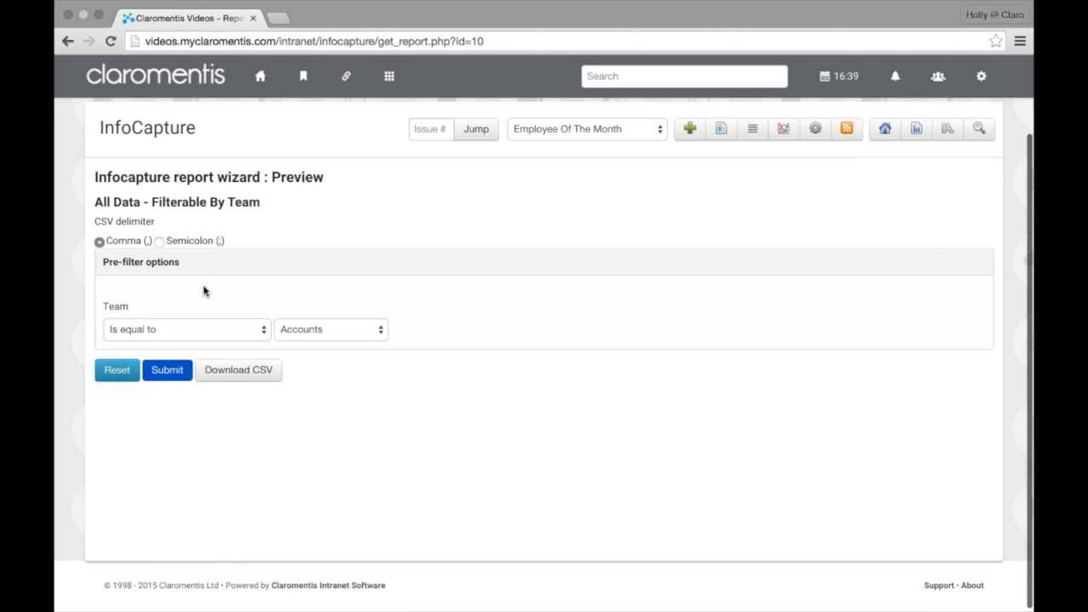
pyautogui.click(212, 334)
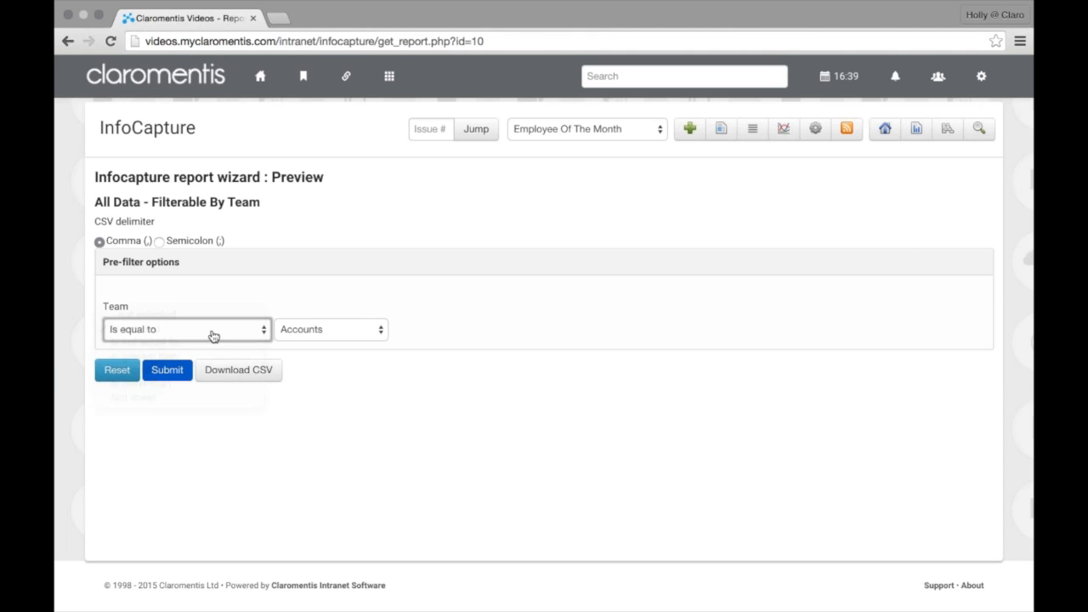
pyautogui.click(334, 331)
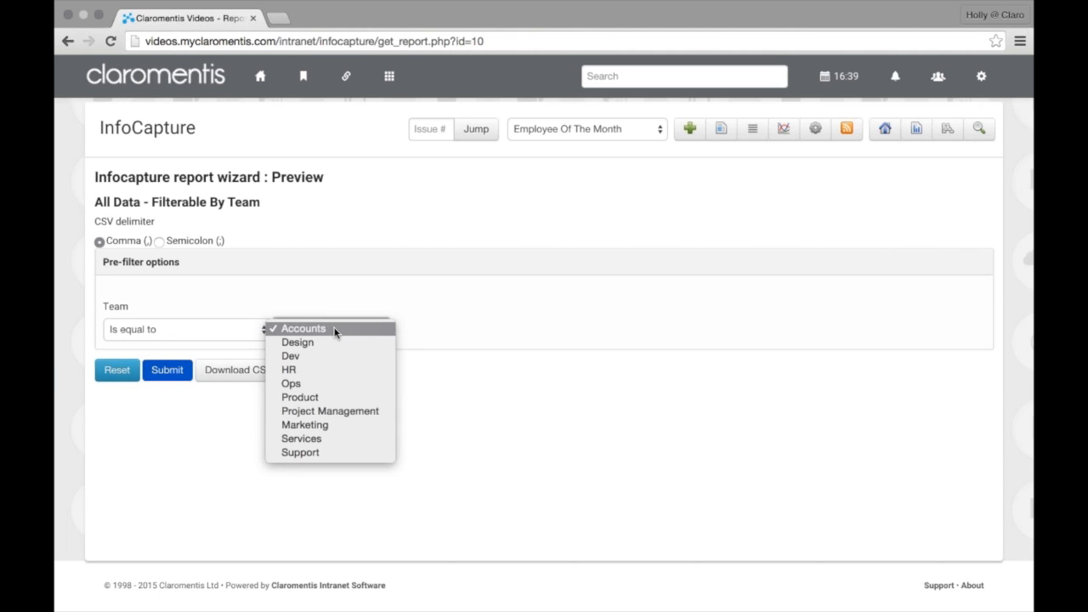
pyautogui.click(333, 328)
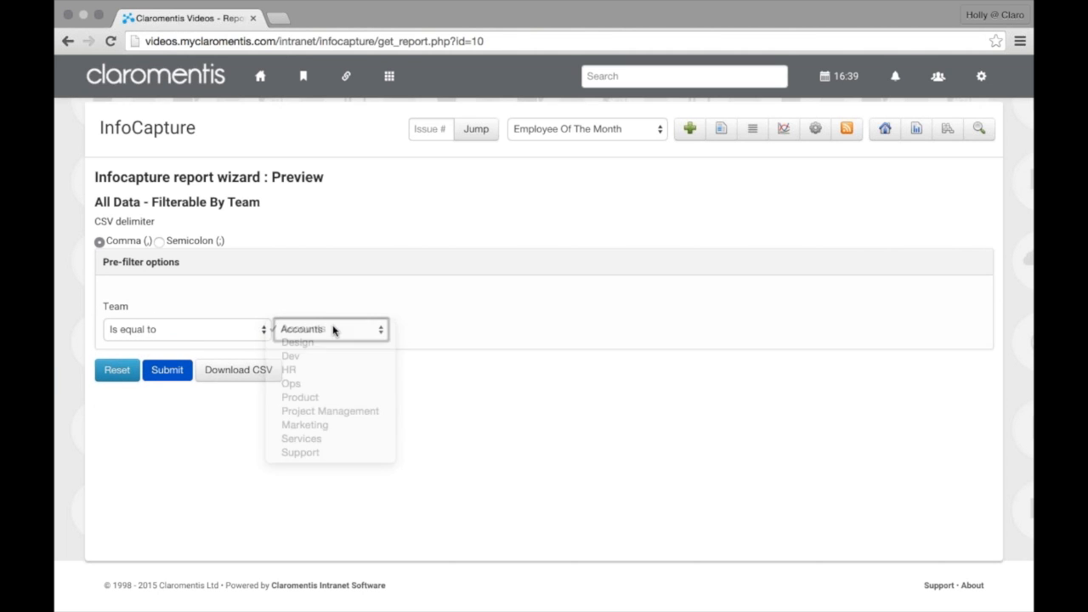
pyautogui.click(157, 378)
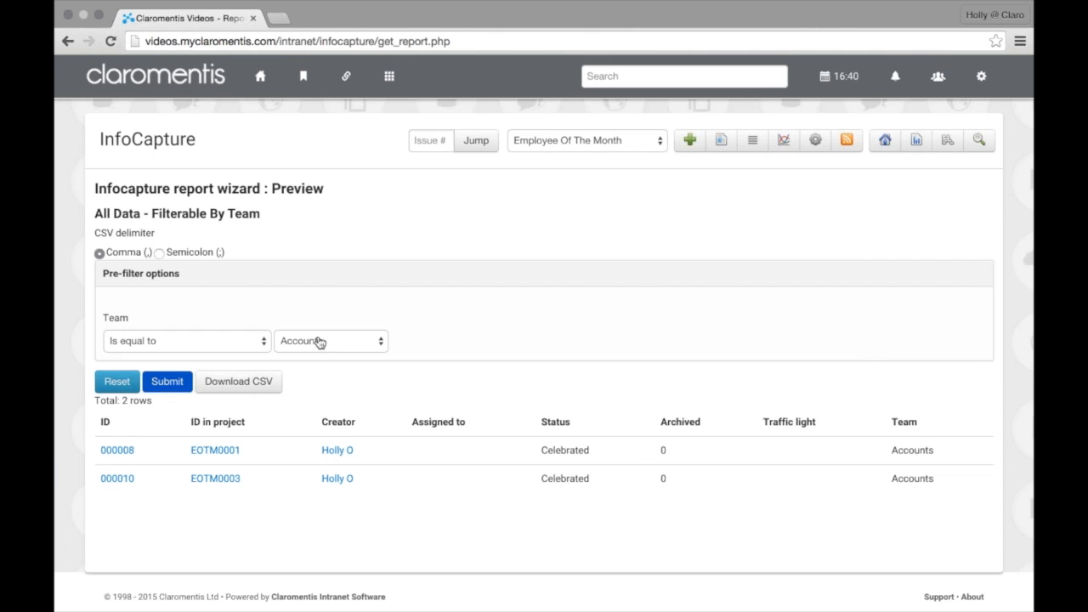
# Switch the Team pre-filter to HR and rerun the preview, showing three HR entries
pyautogui.scroll(-1, 303, 342)
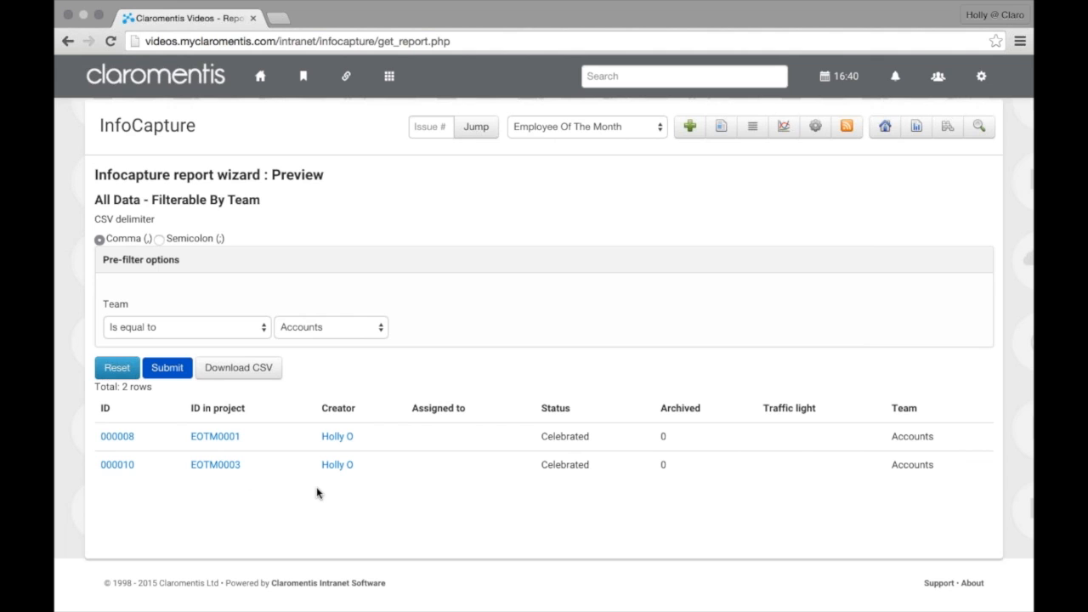
pyautogui.click(308, 325)
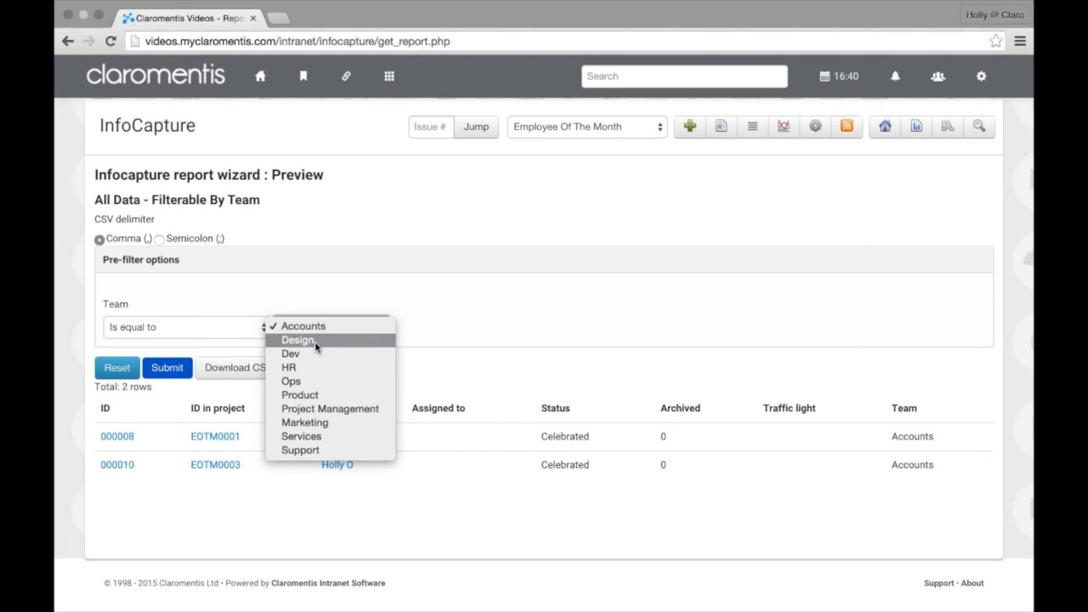
pyautogui.click(315, 368)
pyautogui.click(166, 376)
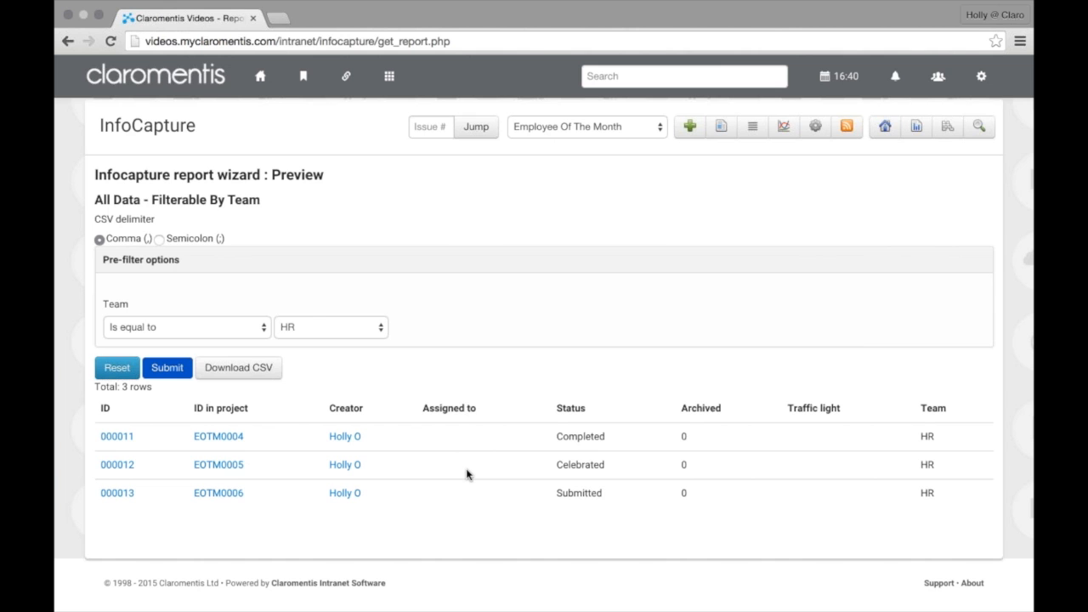
pyautogui.scroll(1, 482, 440)
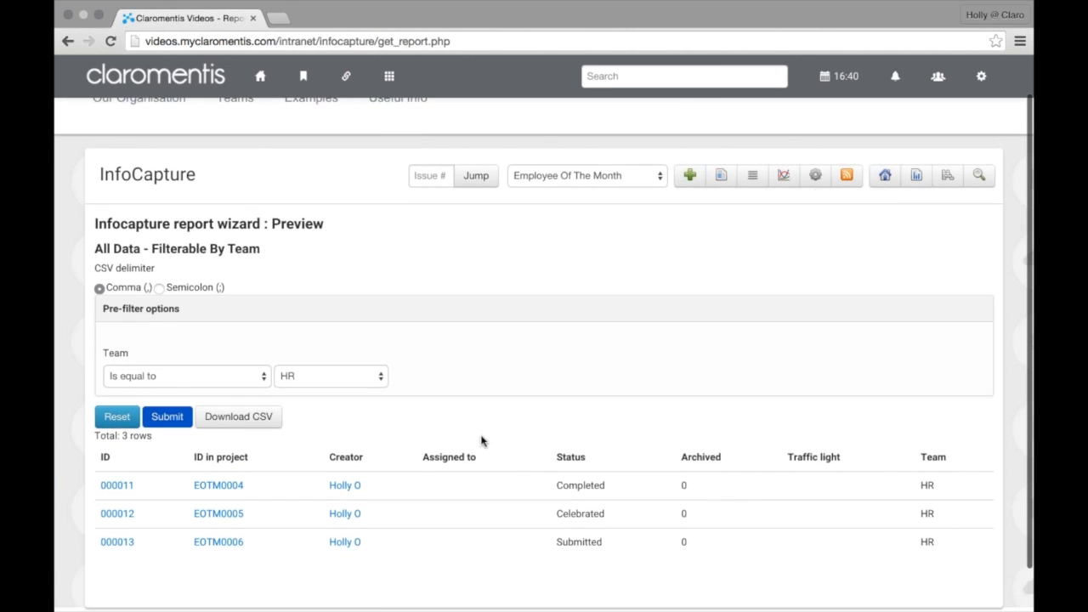
# Return to the Employee Of The Month reports list, now showing both saved reports
pyautogui.click(920, 176)
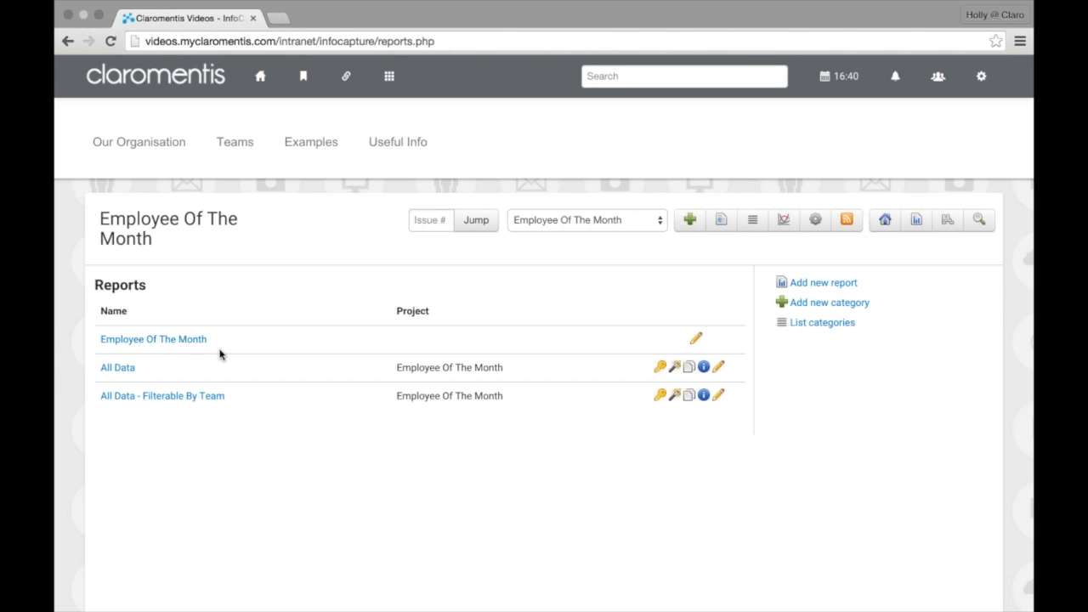
pyautogui.click(162, 395)
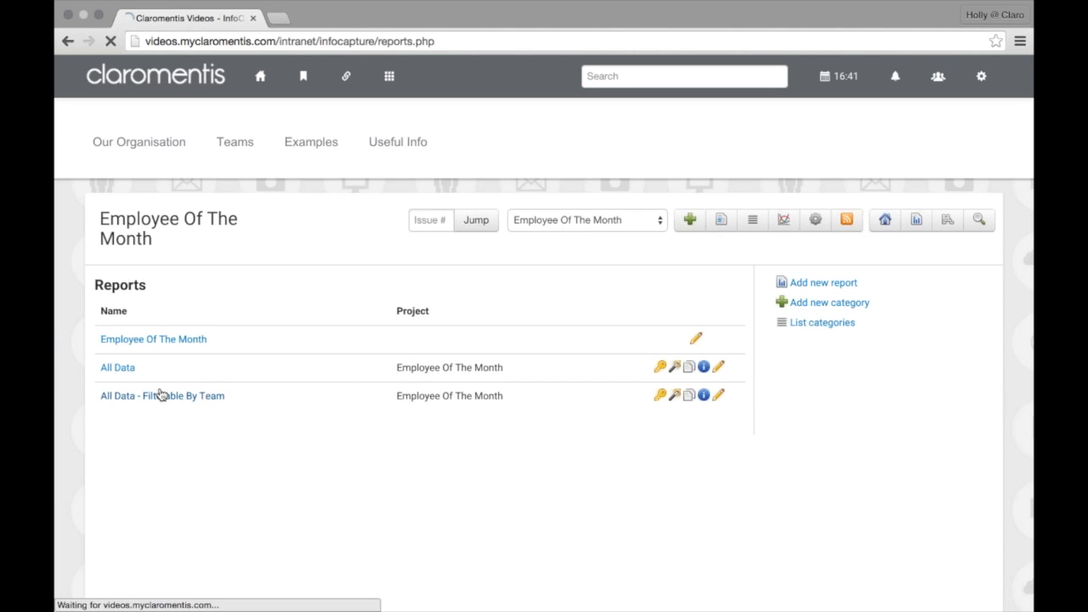
pyautogui.click(167, 461)
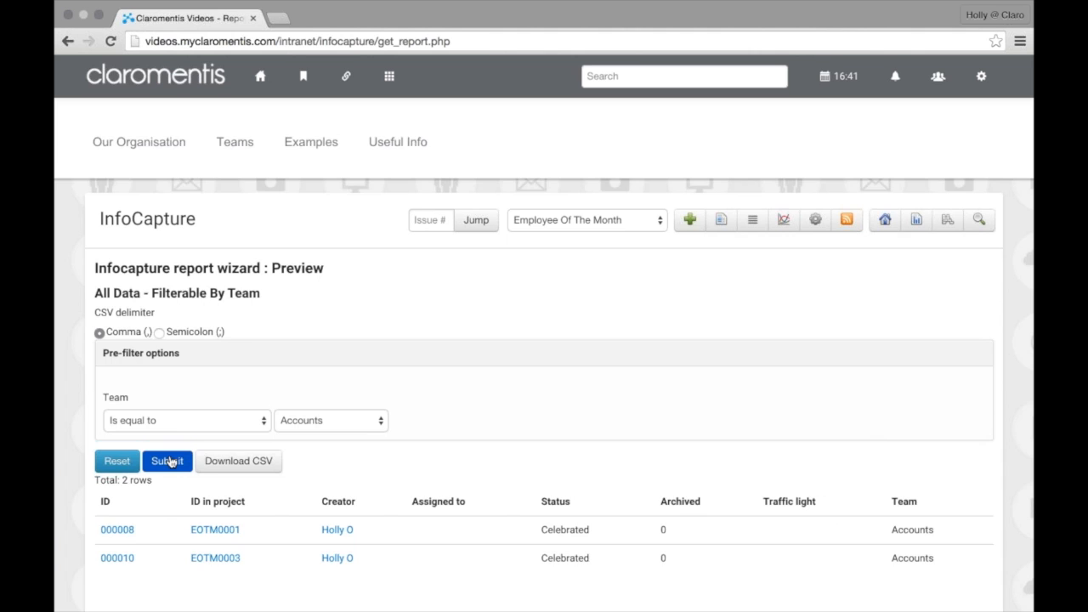
pyautogui.scroll(-2, 169, 462)
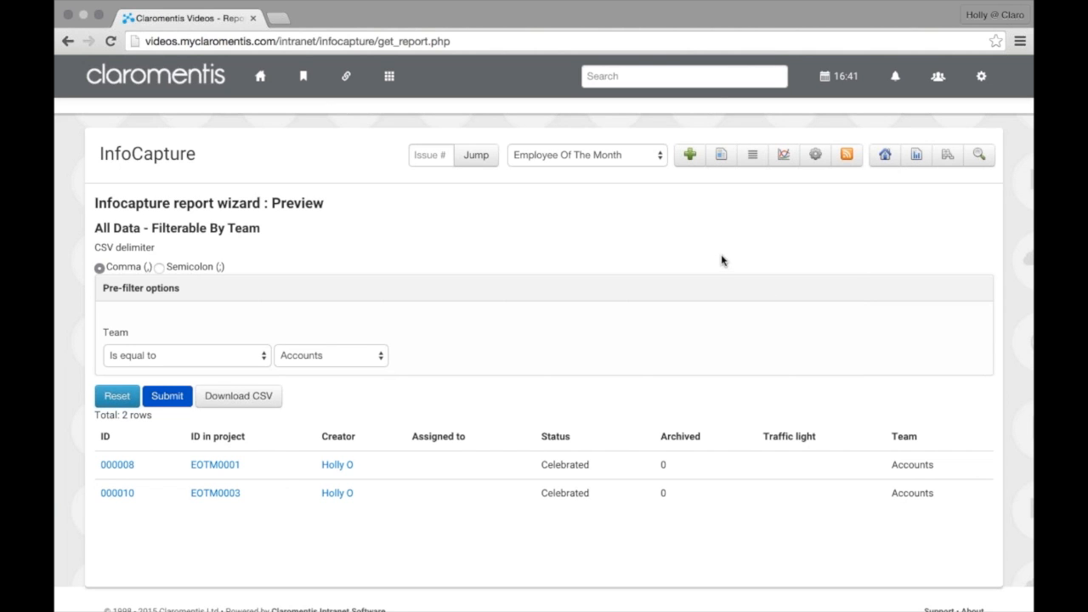
pyautogui.click(923, 166)
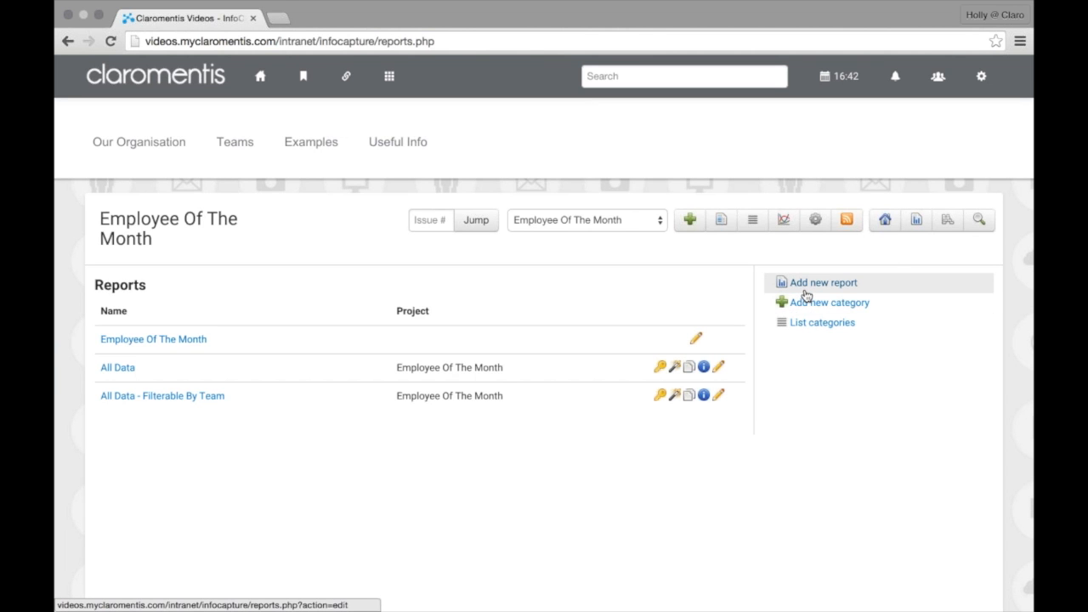
# Begin a new report using Employee Of The Month as the source project
pyautogui.click(806, 289)
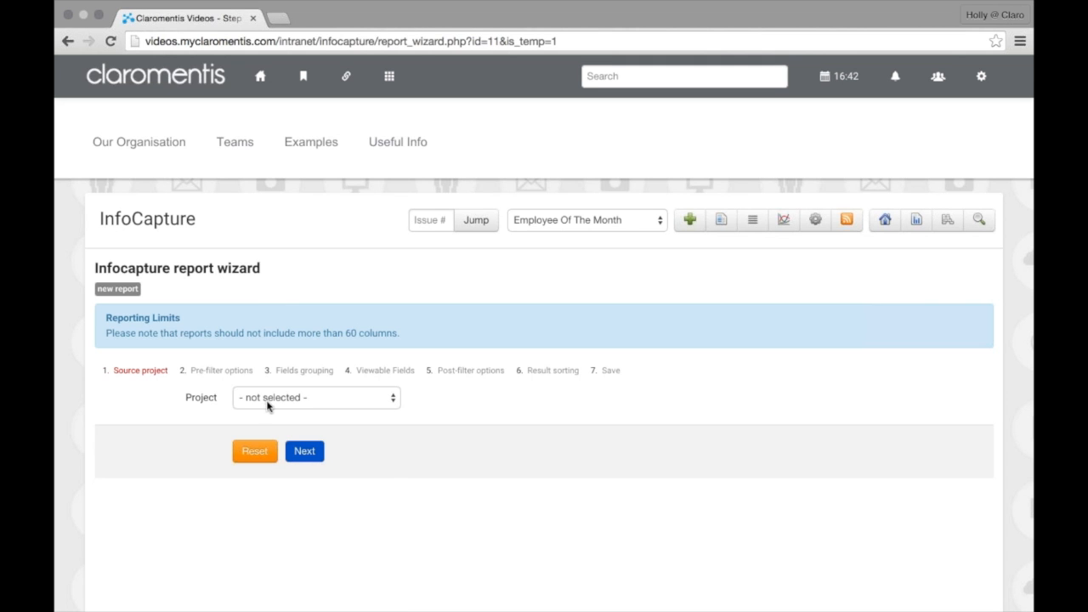
pyautogui.click(267, 404)
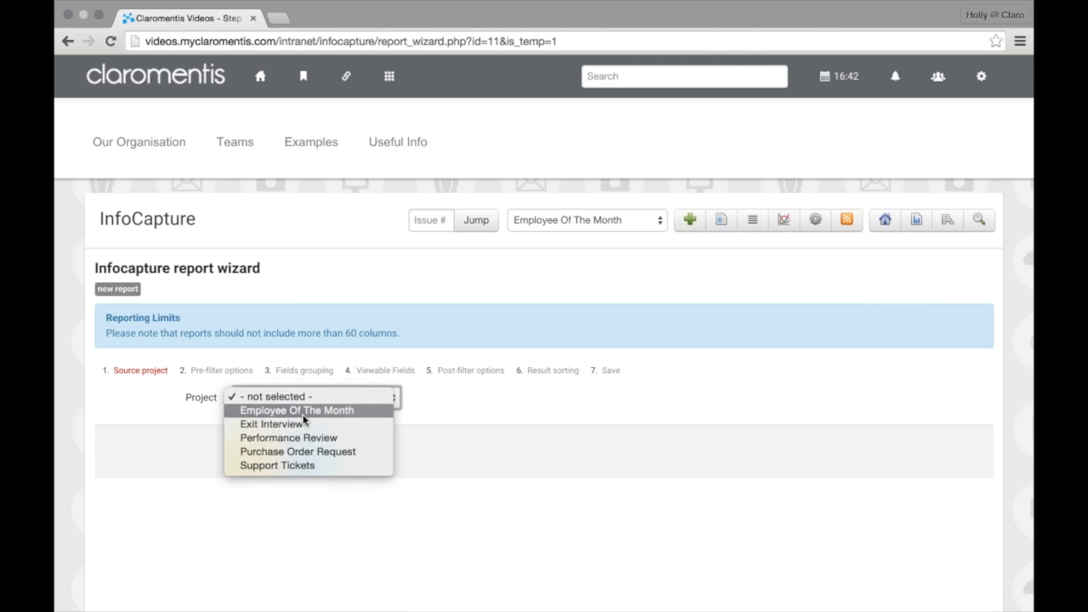
pyautogui.click(303, 416)
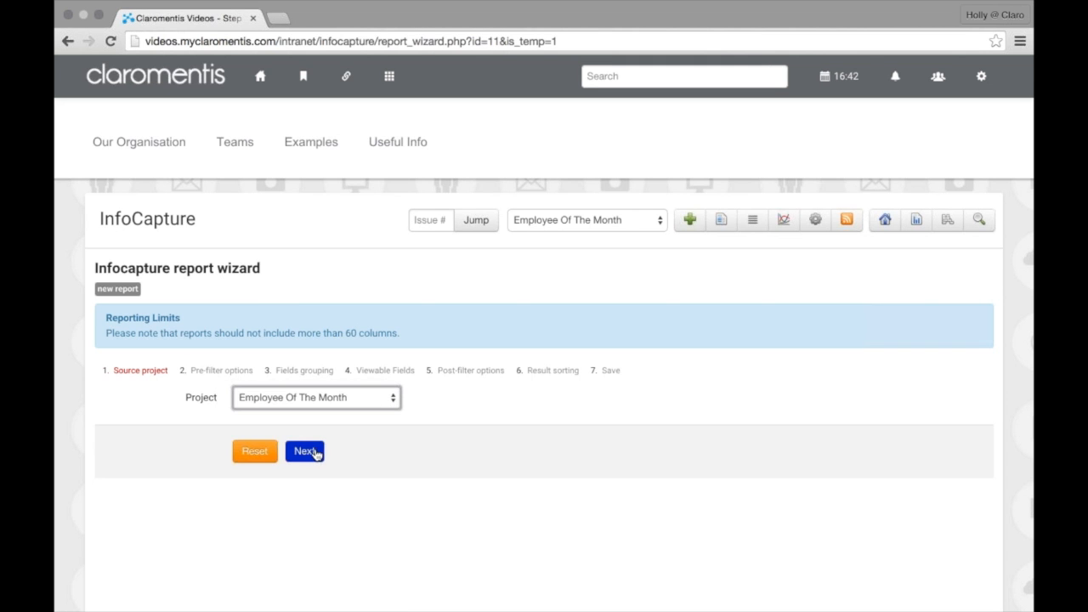
pyautogui.click(314, 453)
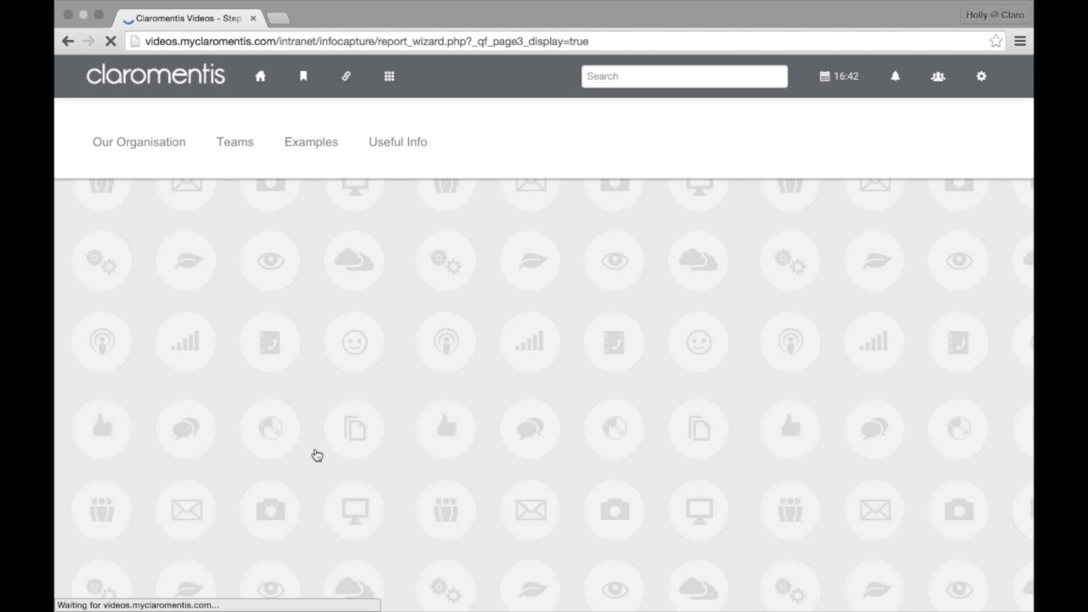
# Set the Team pre-filter to 'Is equal to', user-adjustable, labelled 'Team'
pyautogui.scroll(-3, 315, 454)
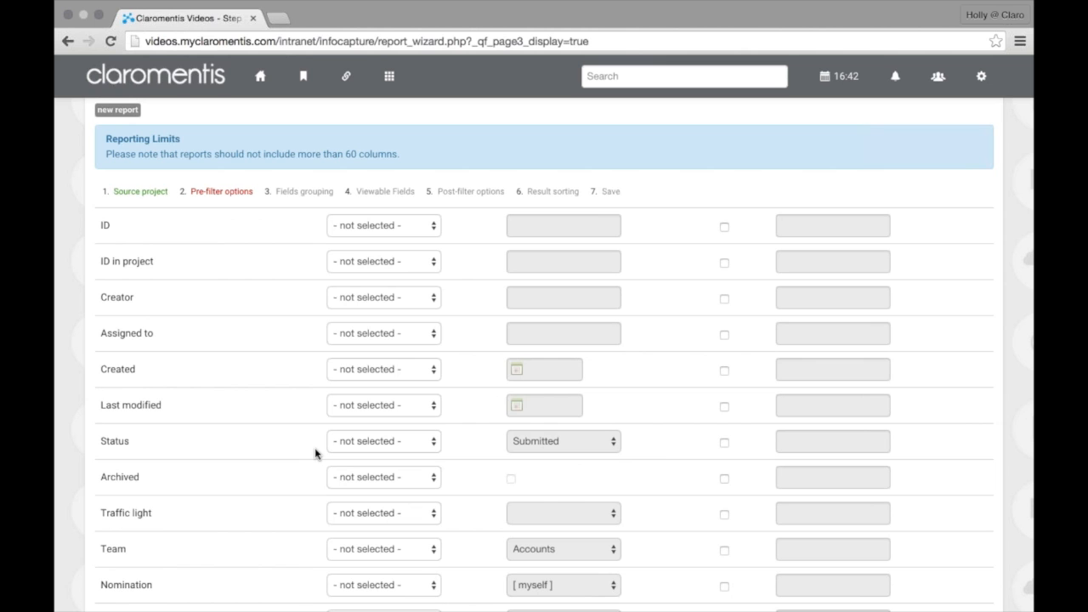
pyautogui.scroll(-1, 314, 453)
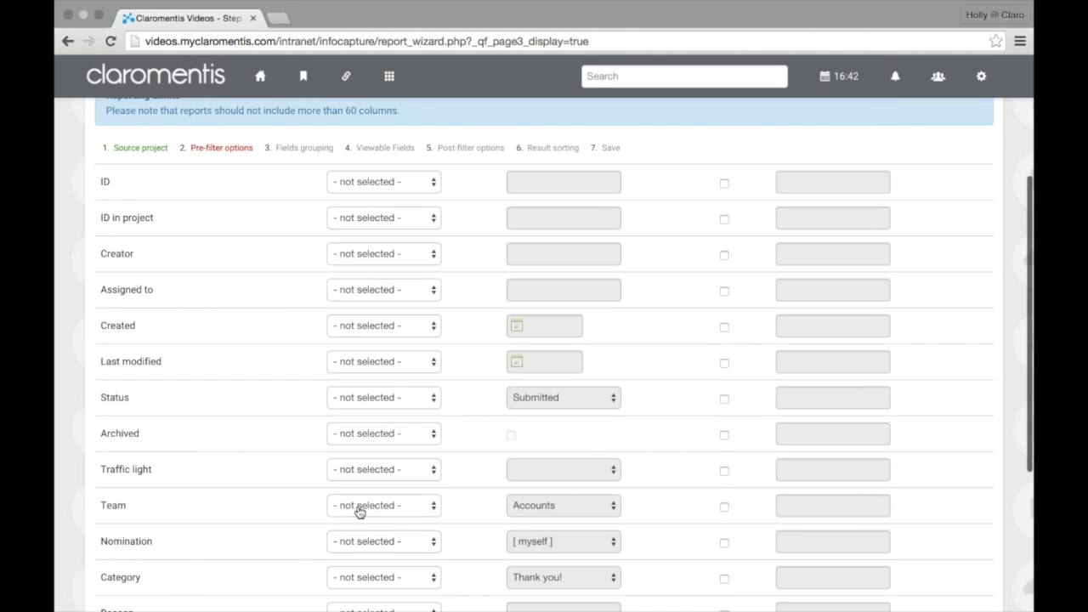
pyautogui.click(377, 507)
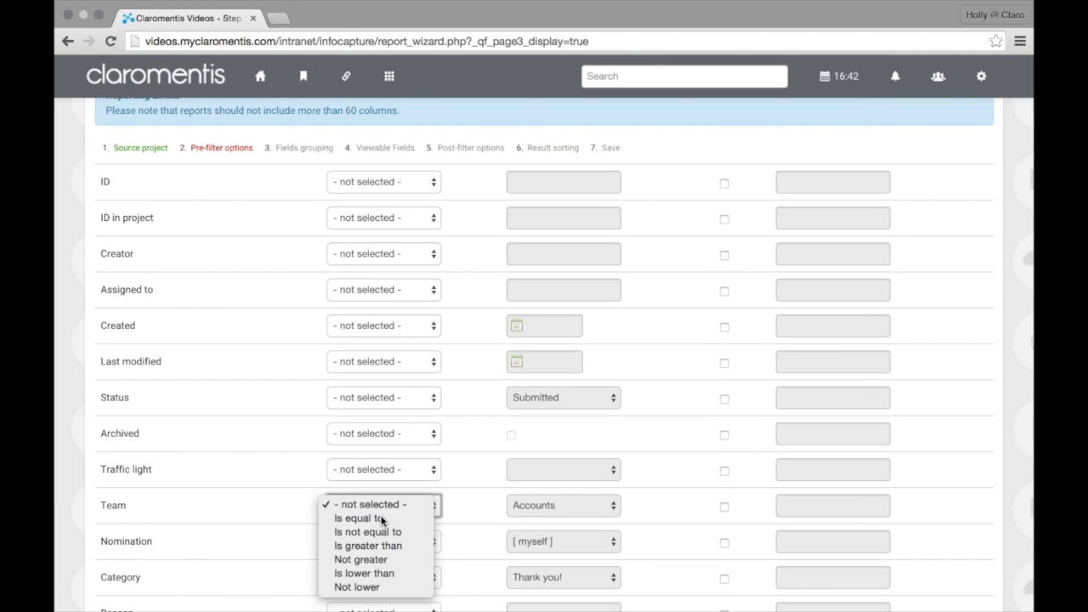
pyautogui.click(381, 518)
pyautogui.click(724, 507)
pyautogui.click(815, 508)
pyautogui.write('Team')
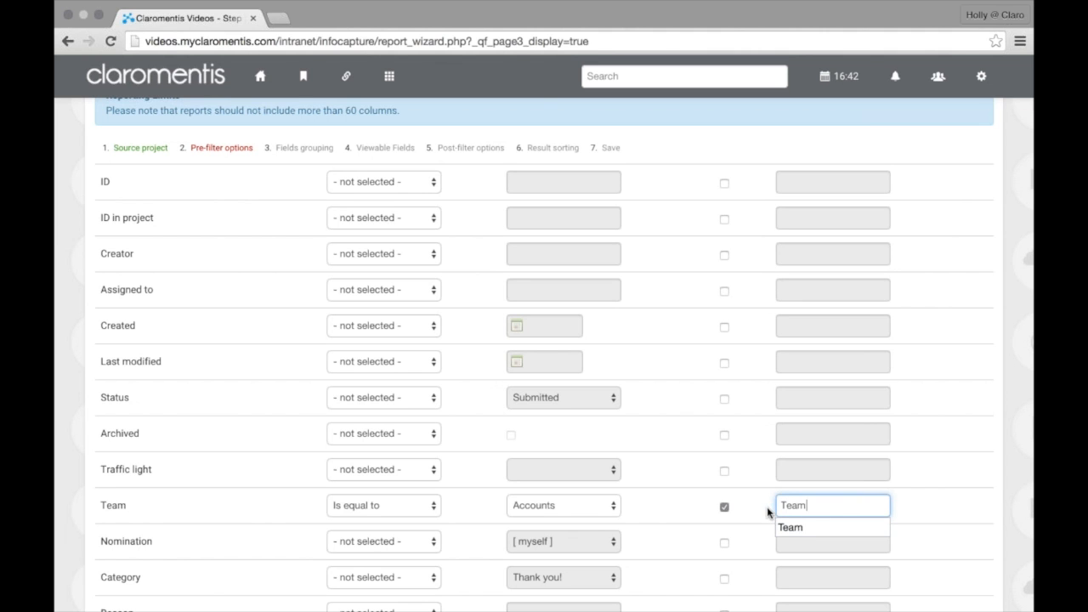
pyautogui.scroll(-5, 366, 550)
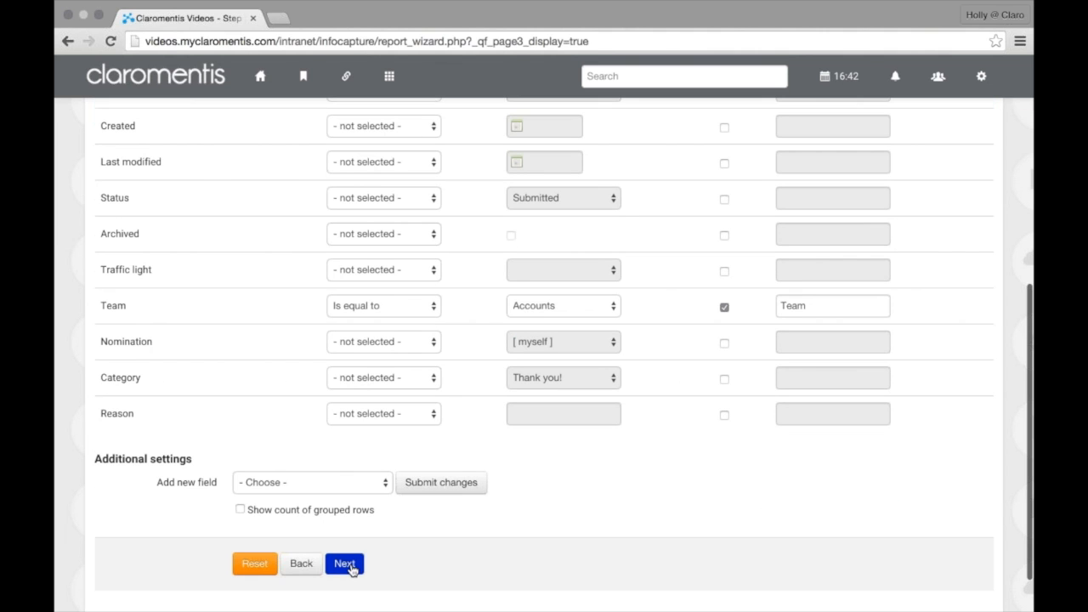
pyautogui.click(350, 568)
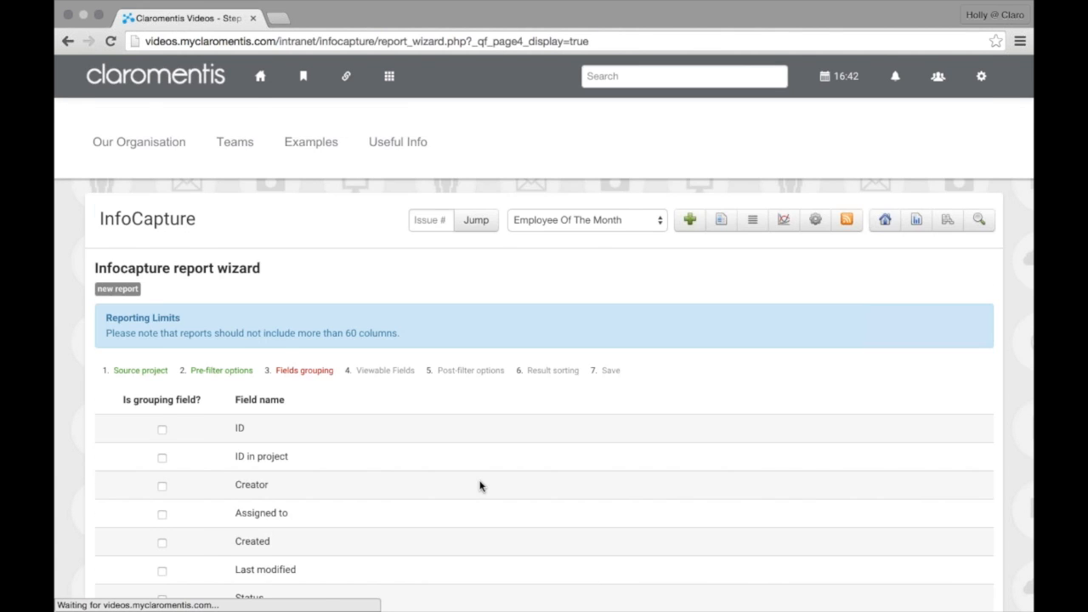
# Choose Team as the grouping field for the report rows
pyautogui.scroll(-4, 479, 481)
pyautogui.scroll(-1, 473, 486)
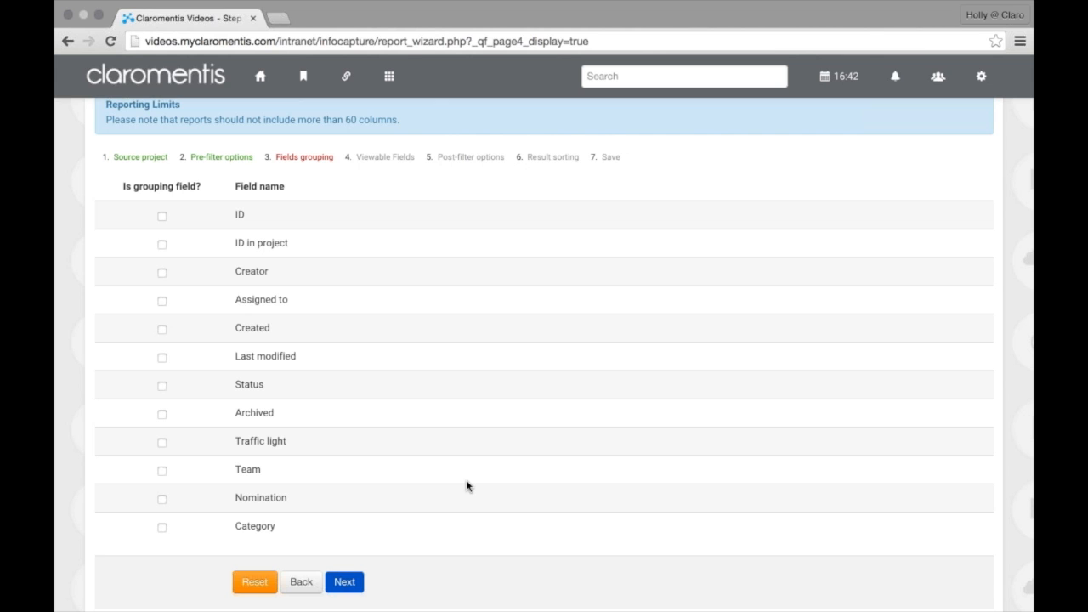
pyautogui.click(159, 473)
pyautogui.click(357, 584)
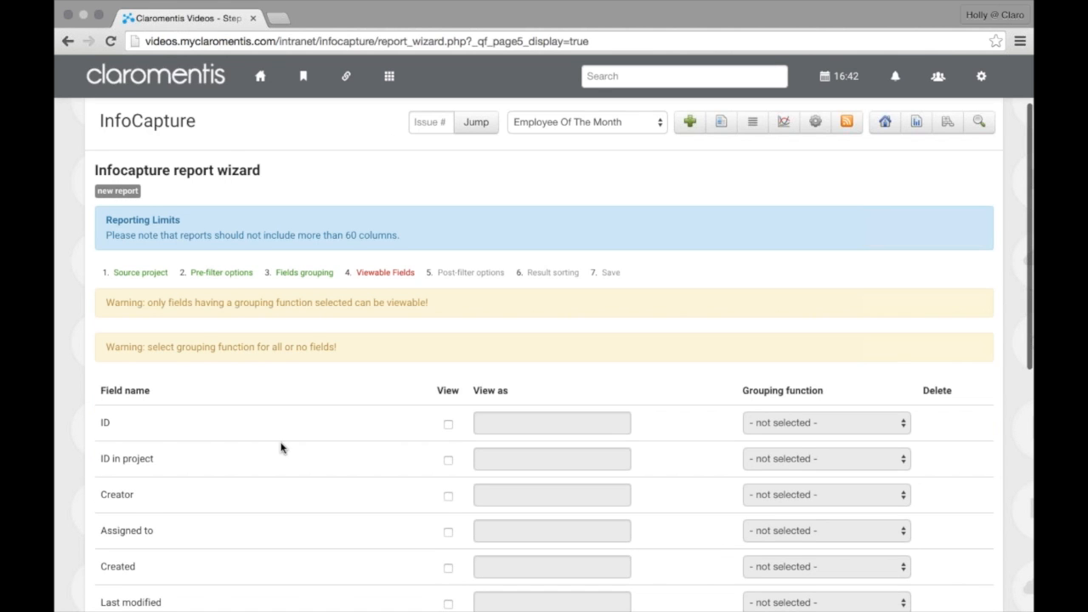
# Show the Team column labelled 'Team' and enable the count of grouped rows
pyautogui.scroll(-5, 281, 448)
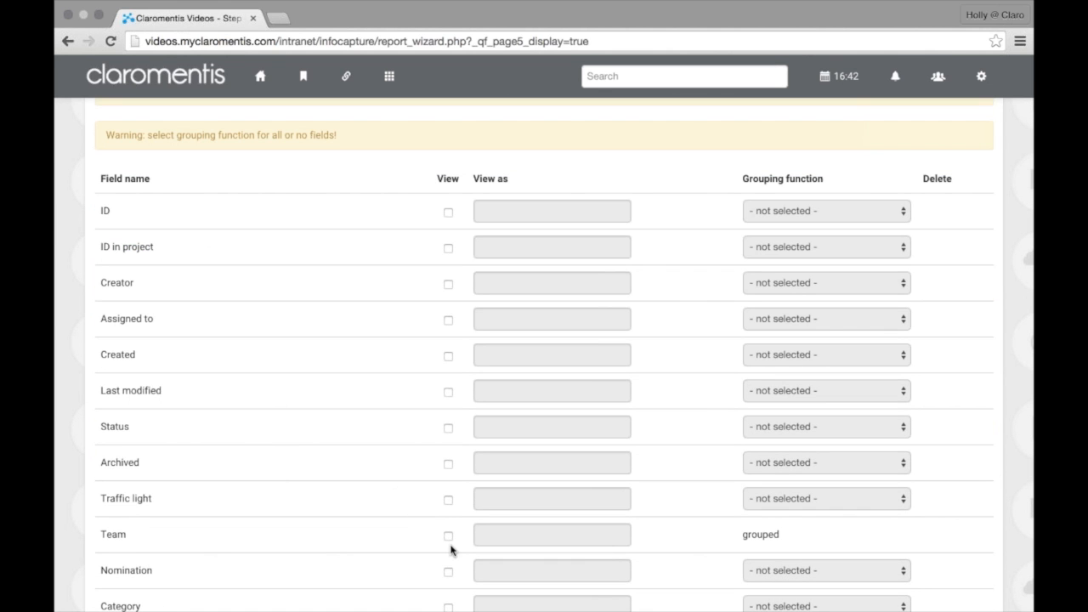
pyautogui.click(448, 536)
pyautogui.click(496, 528)
pyautogui.write('Team')
pyautogui.scroll(-1, 501, 129)
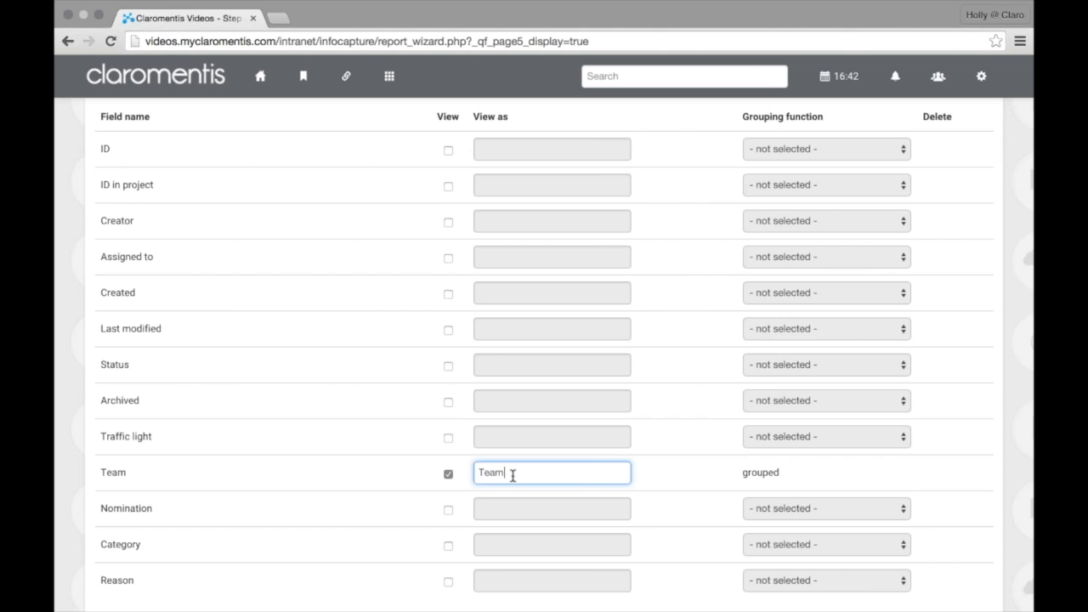
pyautogui.scroll(-5, 515, 478)
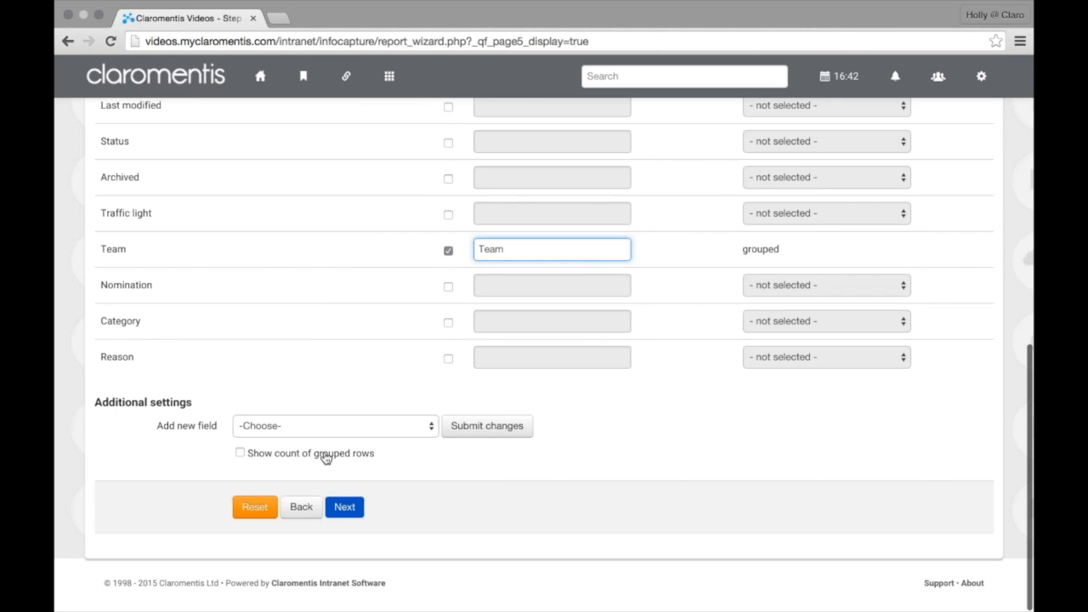
pyautogui.click(325, 457)
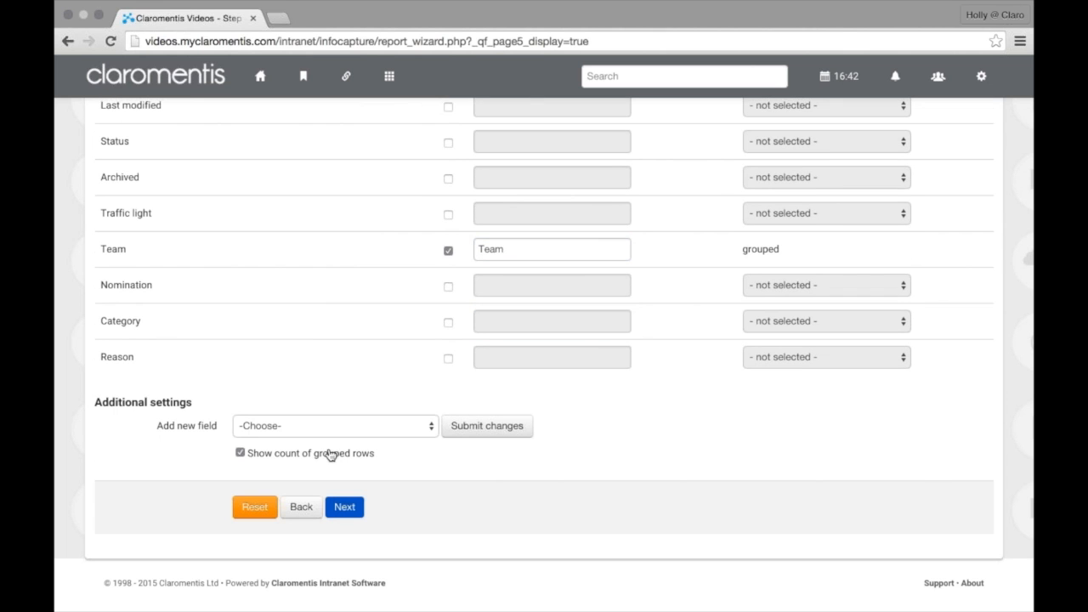
pyautogui.click(351, 516)
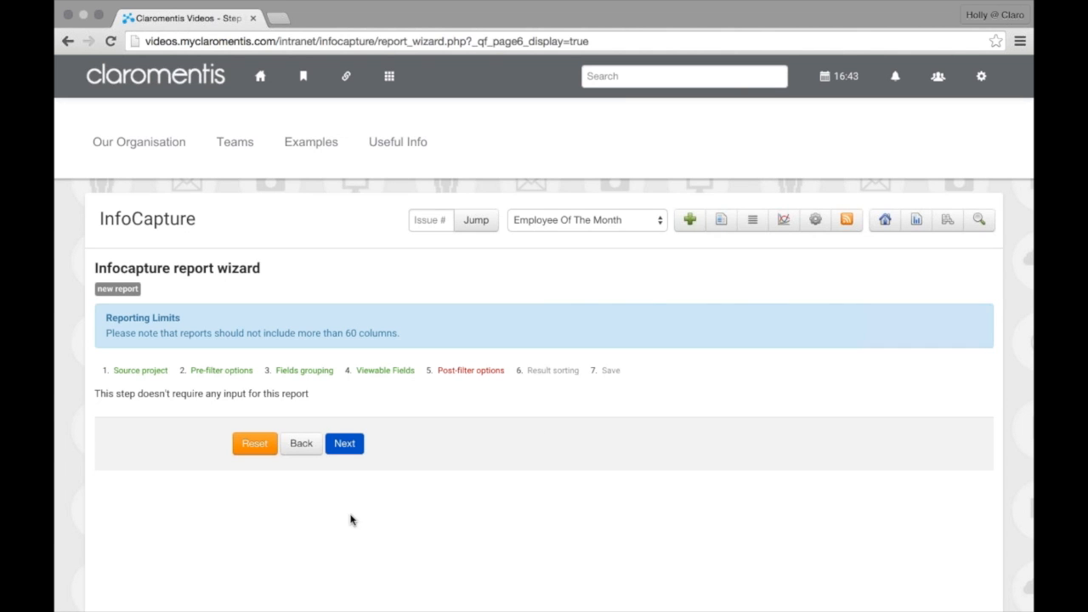
# Skip post-filters and sort results by Rows count in ascending order
pyautogui.click(353, 452)
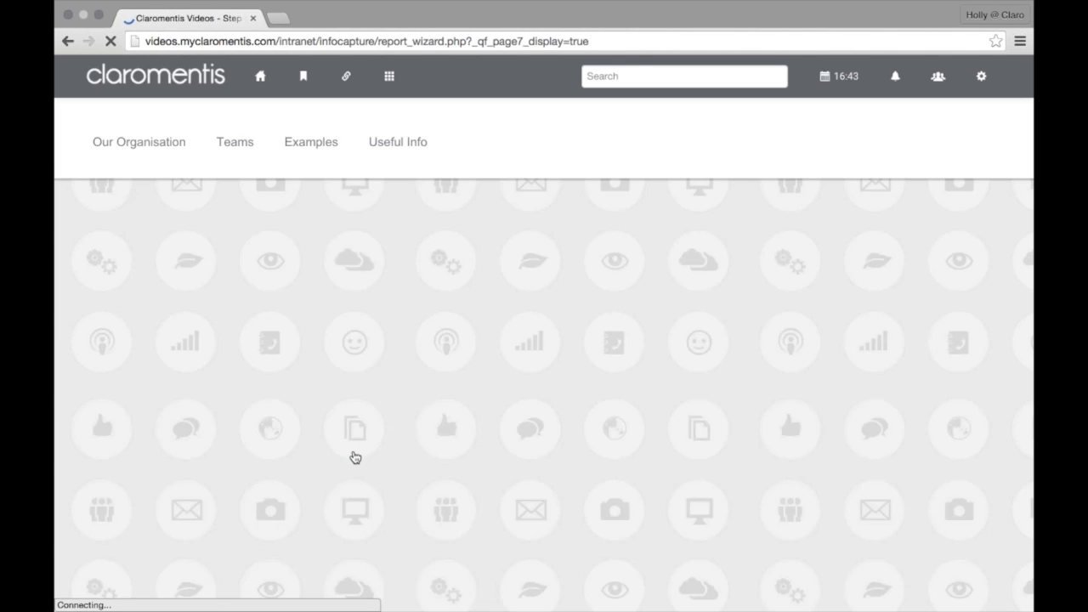
pyautogui.click(345, 438)
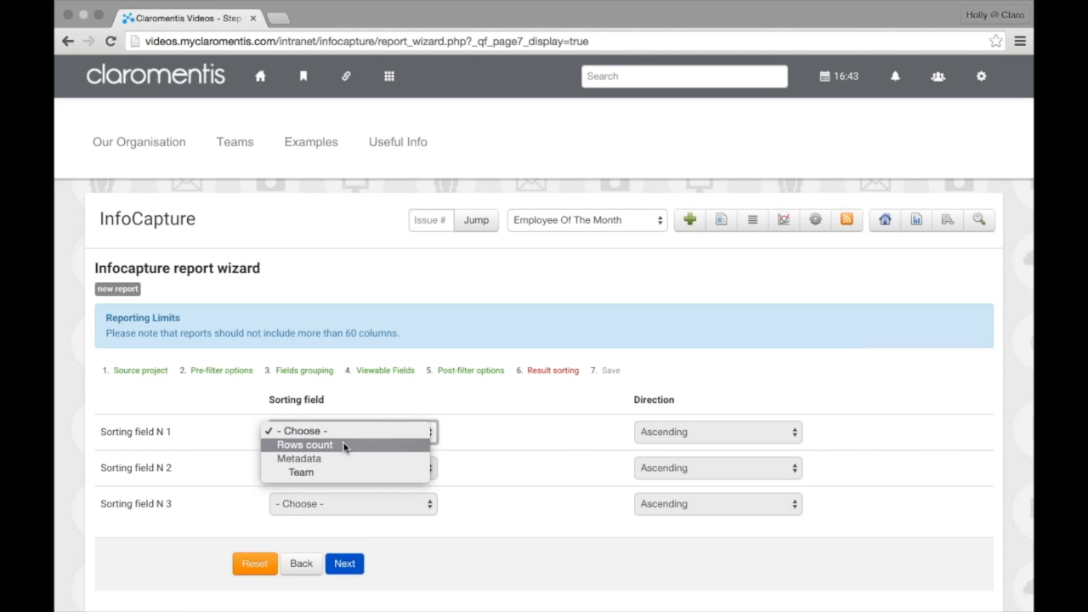
pyautogui.click(343, 446)
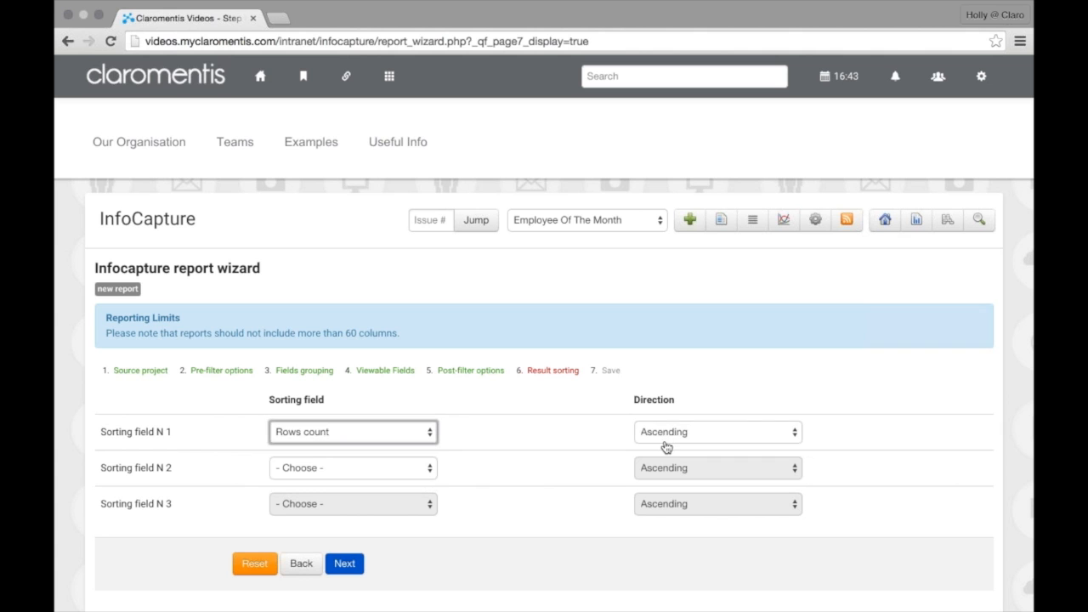
pyautogui.click(665, 435)
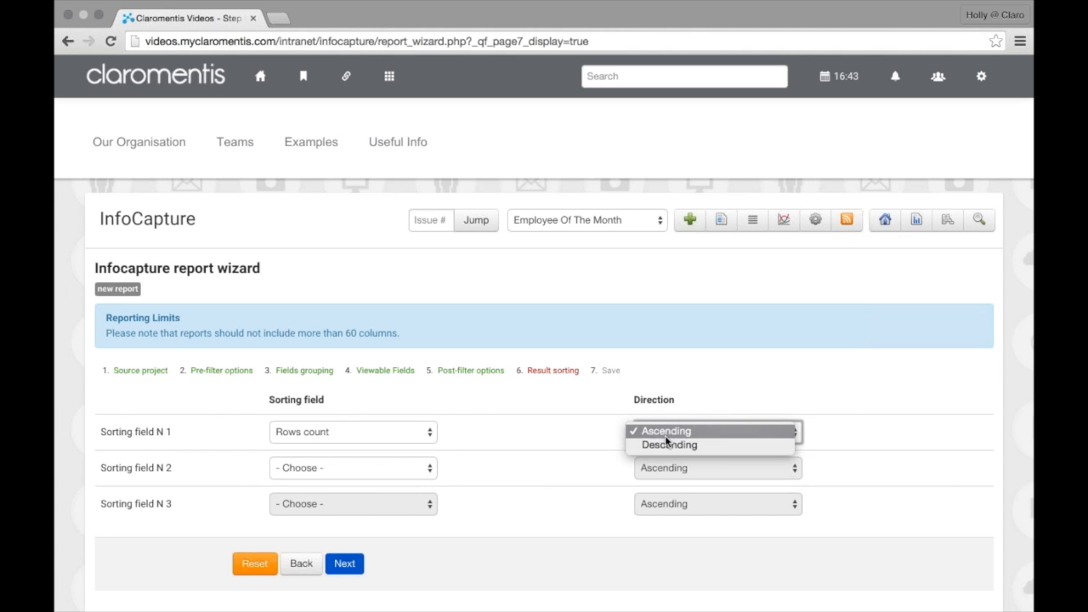
pyautogui.click(665, 434)
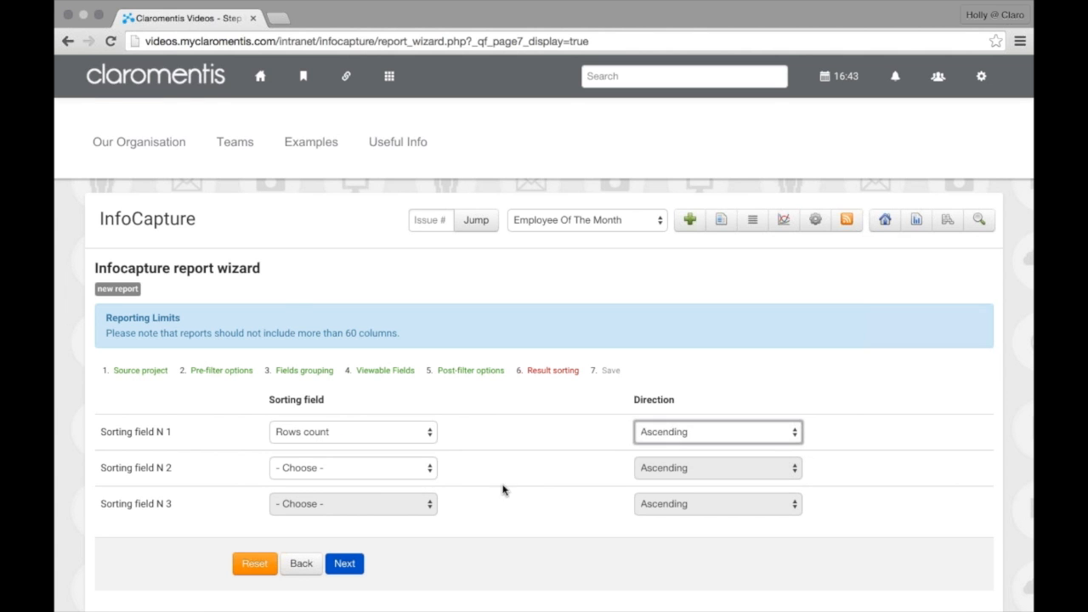
pyautogui.scroll(-2, 287, 451)
pyautogui.click(327, 467)
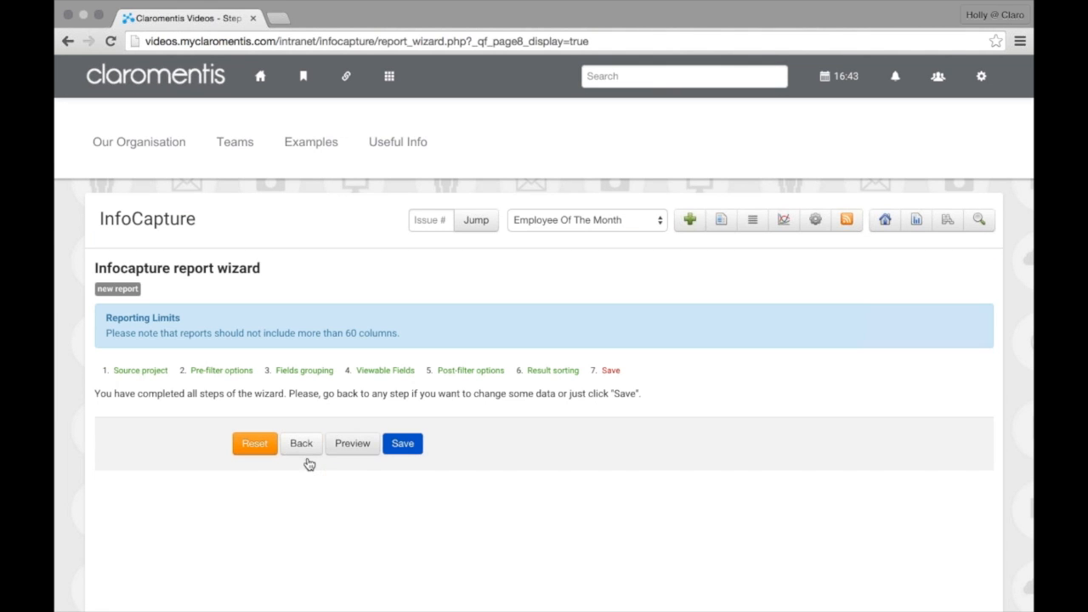
# Save the report titled 'Number By Team' in the Employee Of The Month category
pyautogui.click(403, 444)
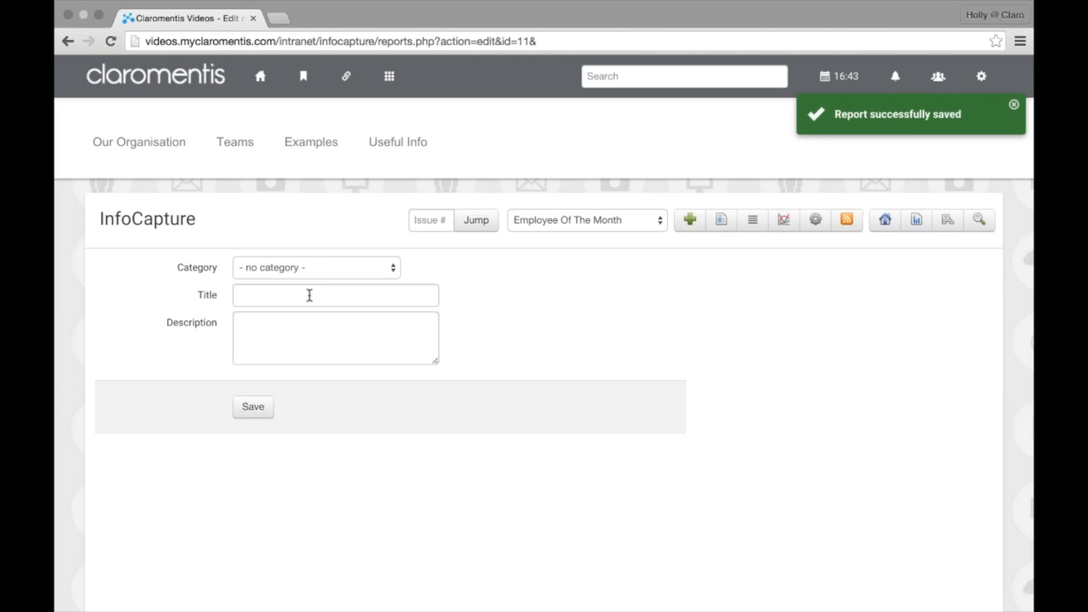
pyautogui.click(310, 295)
pyautogui.write('Num')
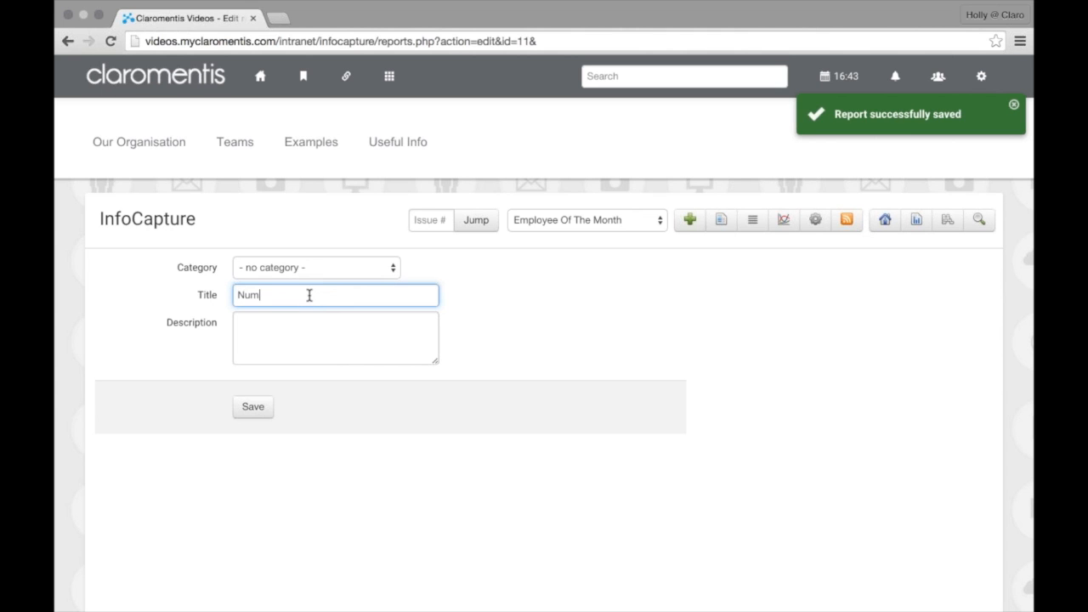
pyautogui.write('ber By Team')
pyautogui.click(294, 275)
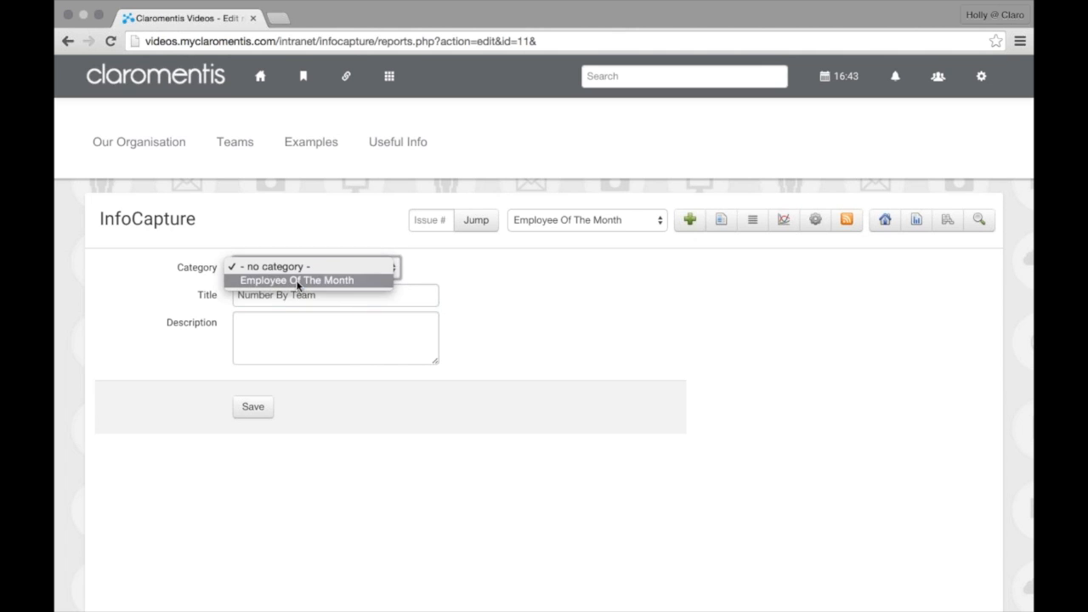
pyautogui.click(297, 281)
pyautogui.click(262, 401)
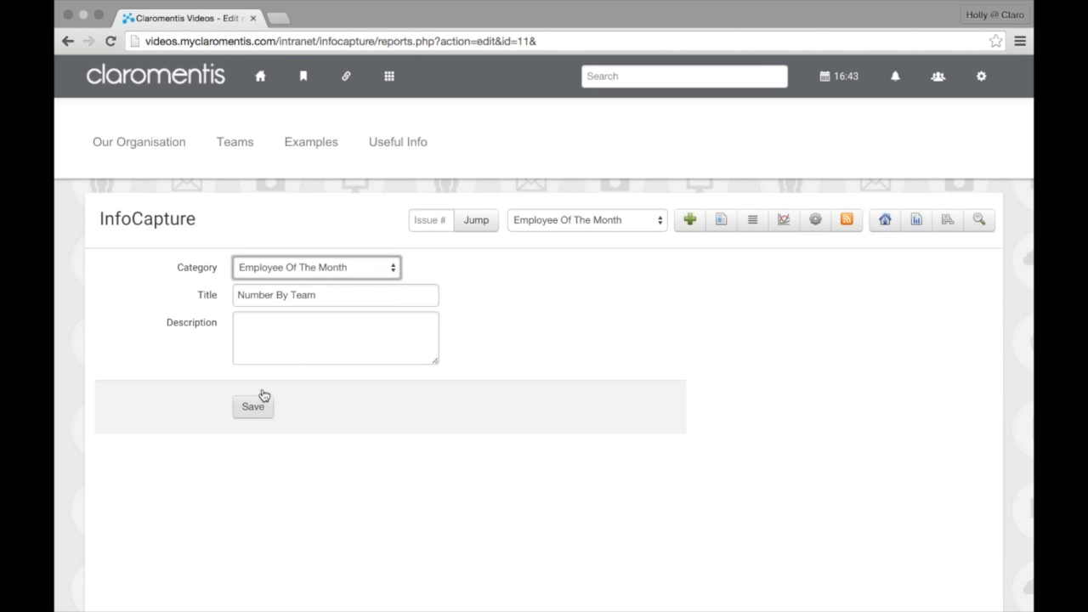
pyautogui.click(263, 402)
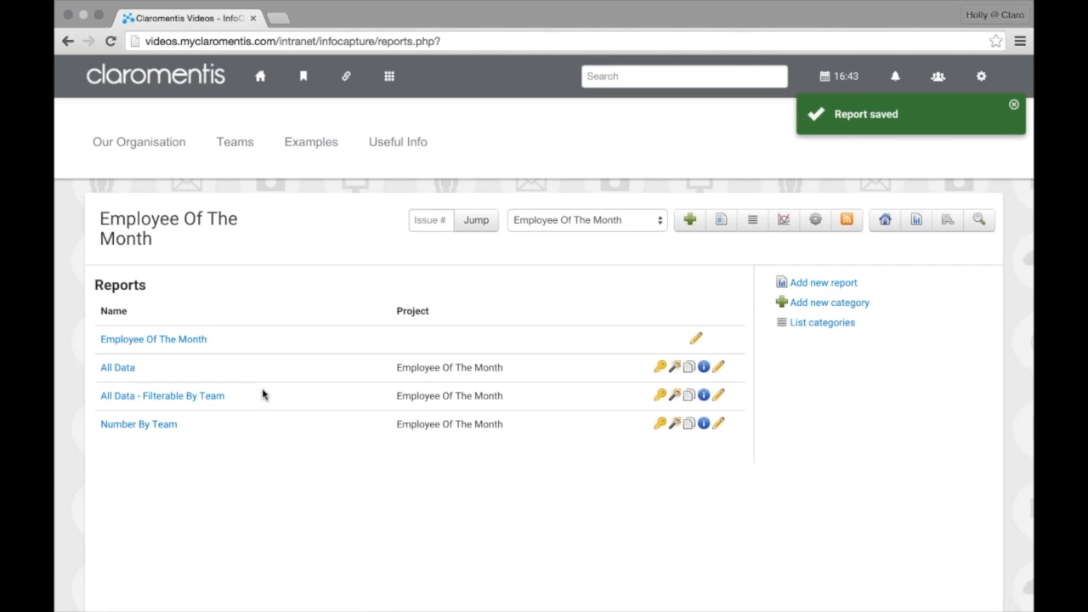
# Open Number By Team and run it with the Team filter set to Accounts
pyautogui.click(170, 427)
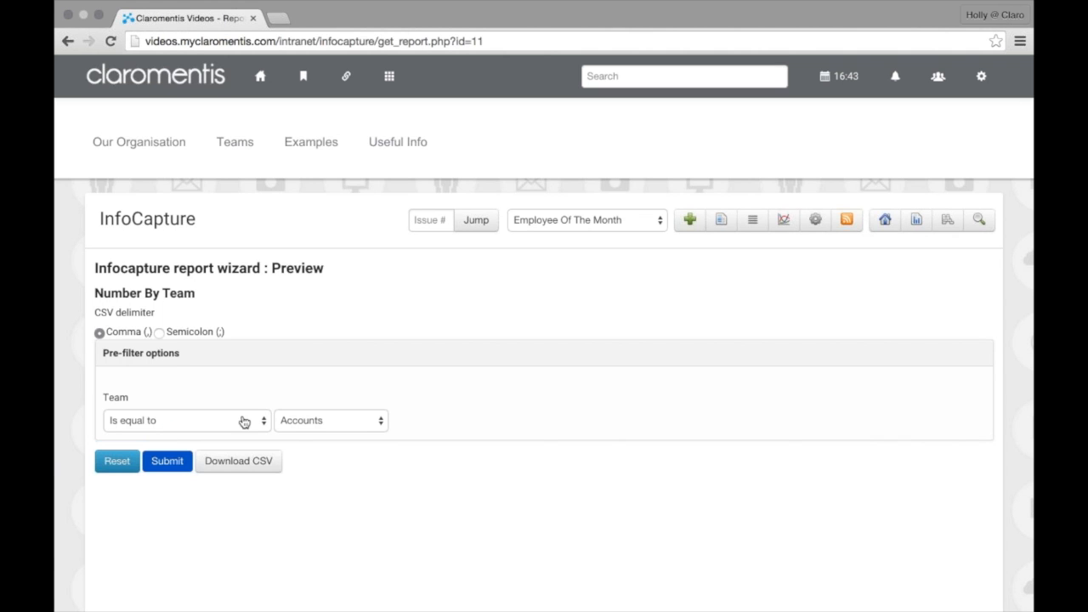
pyautogui.scroll(-2, 242, 421)
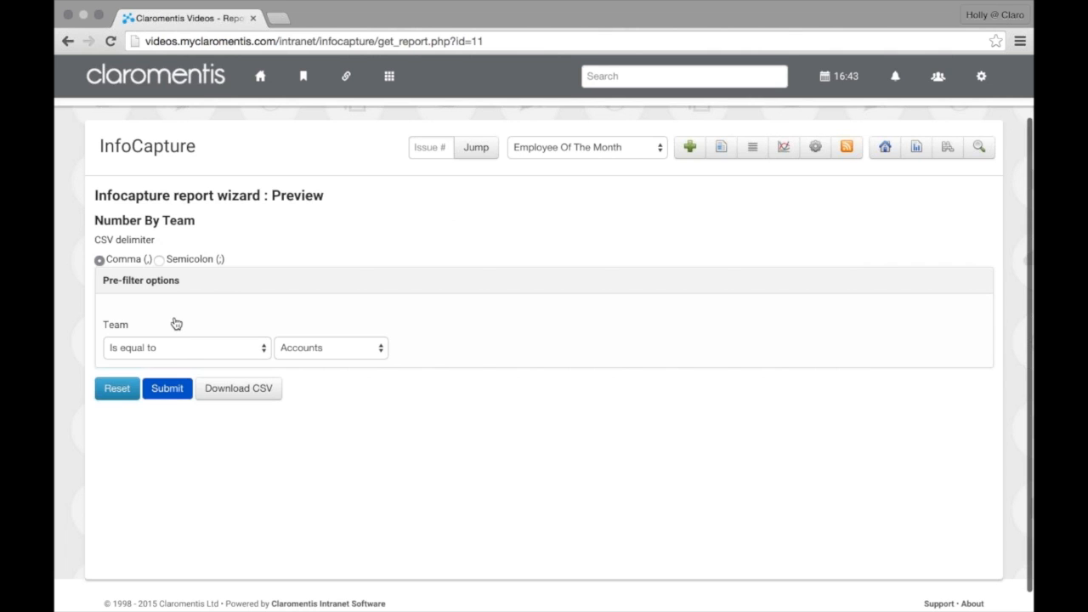
pyautogui.click(175, 346)
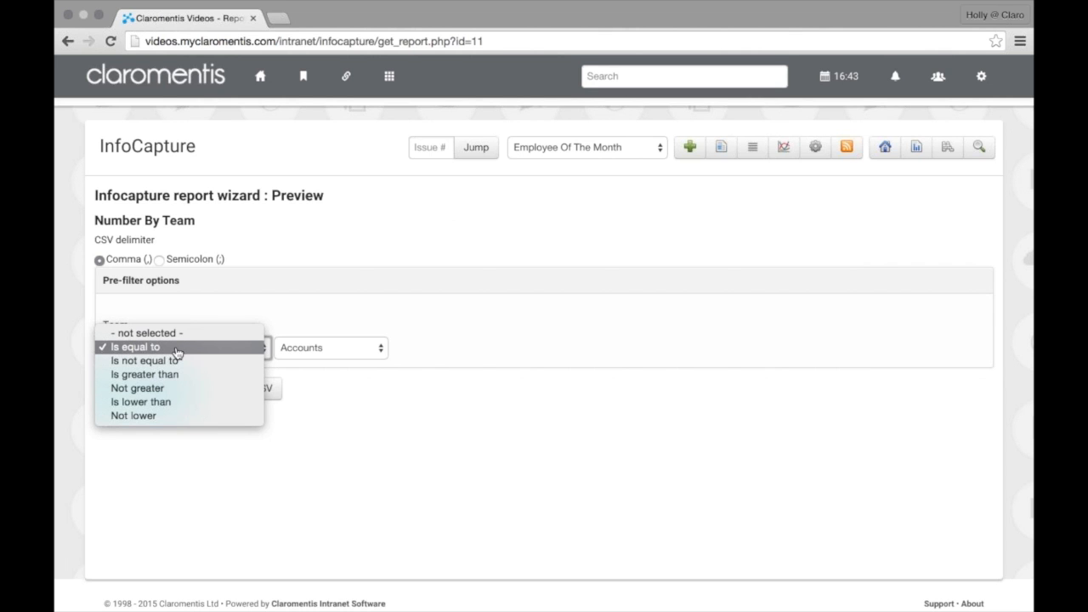
pyautogui.click(176, 348)
pyautogui.click(175, 390)
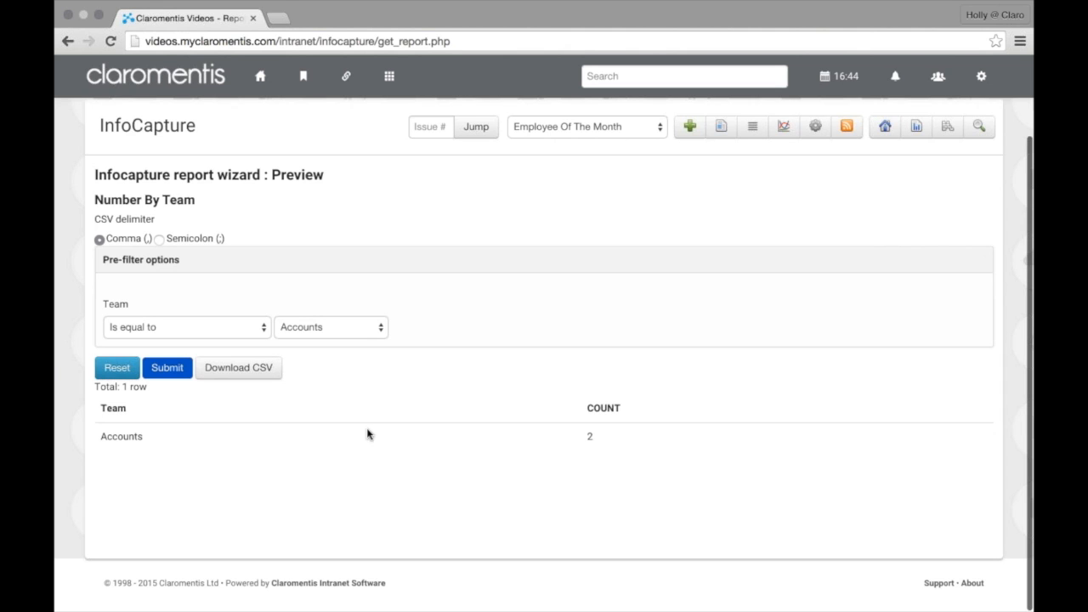
# Clear the Team condition to list all five team counts, then download the results as CSV
pyautogui.click(198, 332)
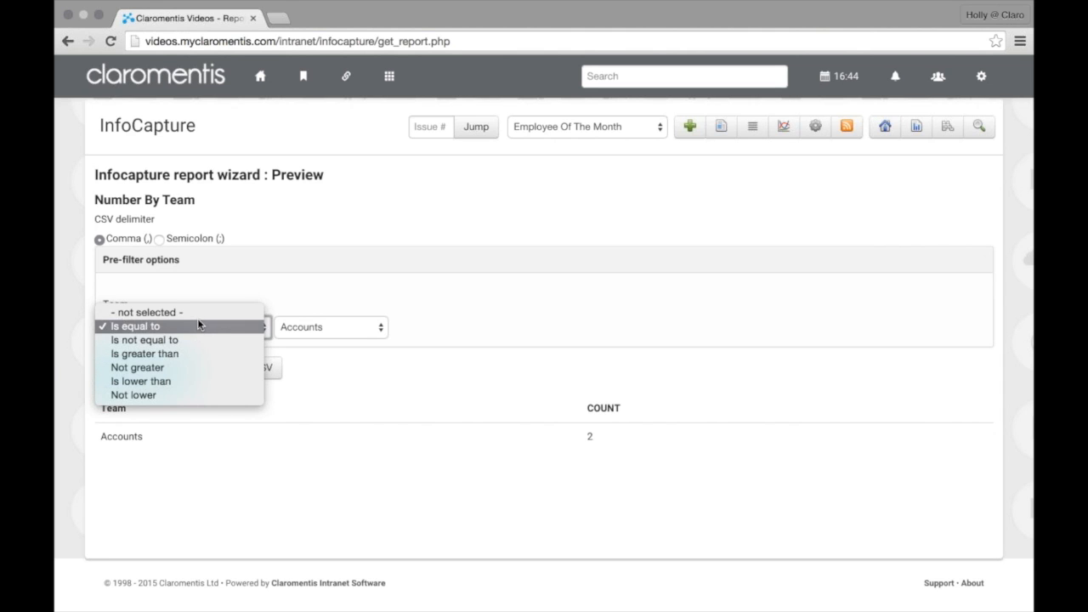
pyautogui.click(198, 315)
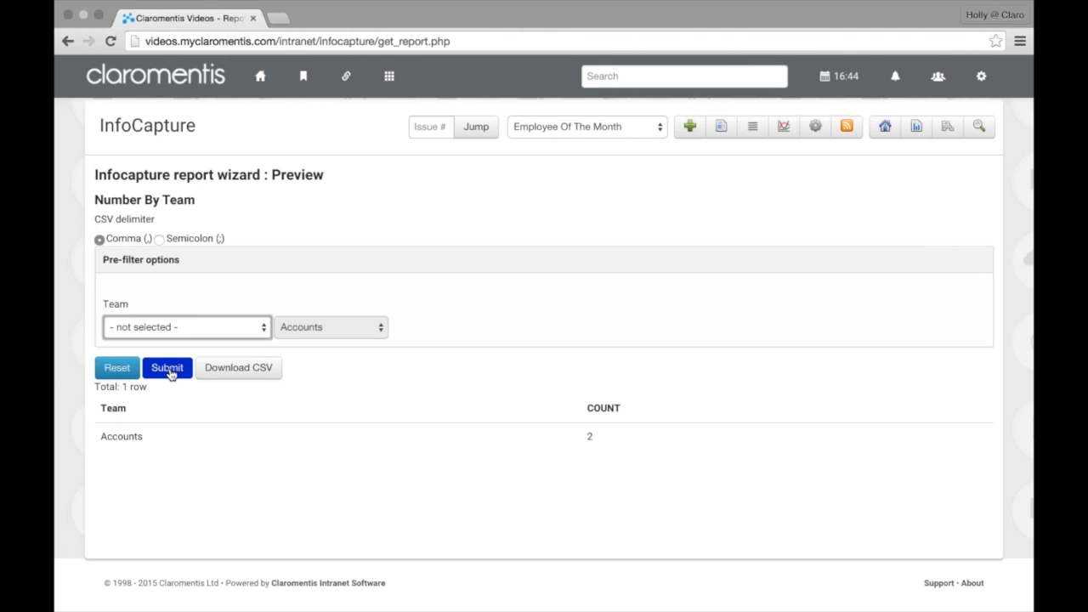
pyautogui.click(168, 368)
pyautogui.scroll(-1, 300, 426)
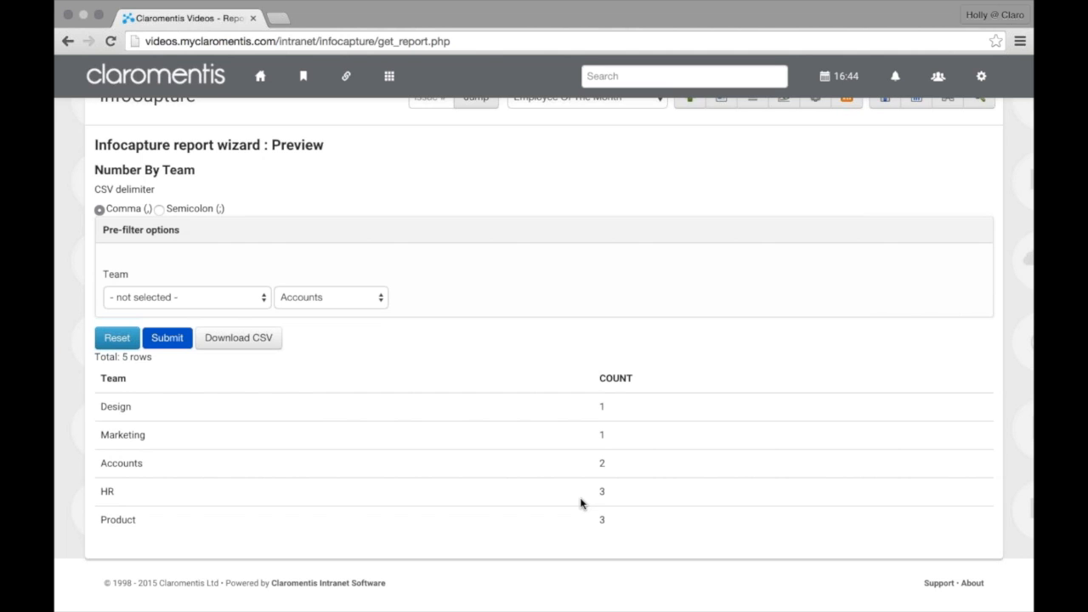
pyautogui.click(231, 345)
pyautogui.click(167, 594)
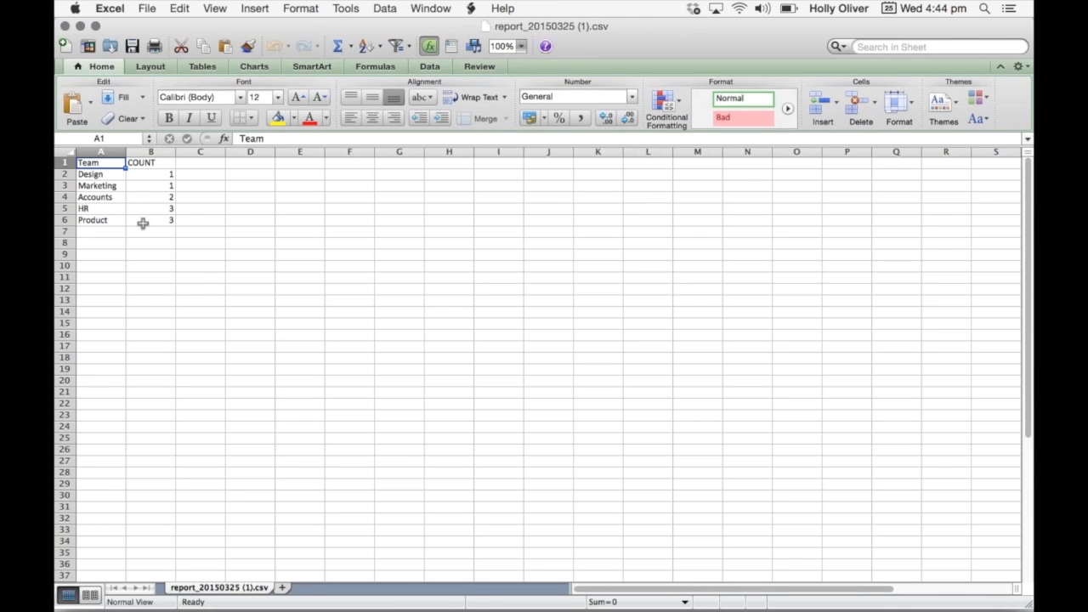
# Minimise Excel and go back to the Claromentis report in Chrome
pyautogui.click(80, 26)
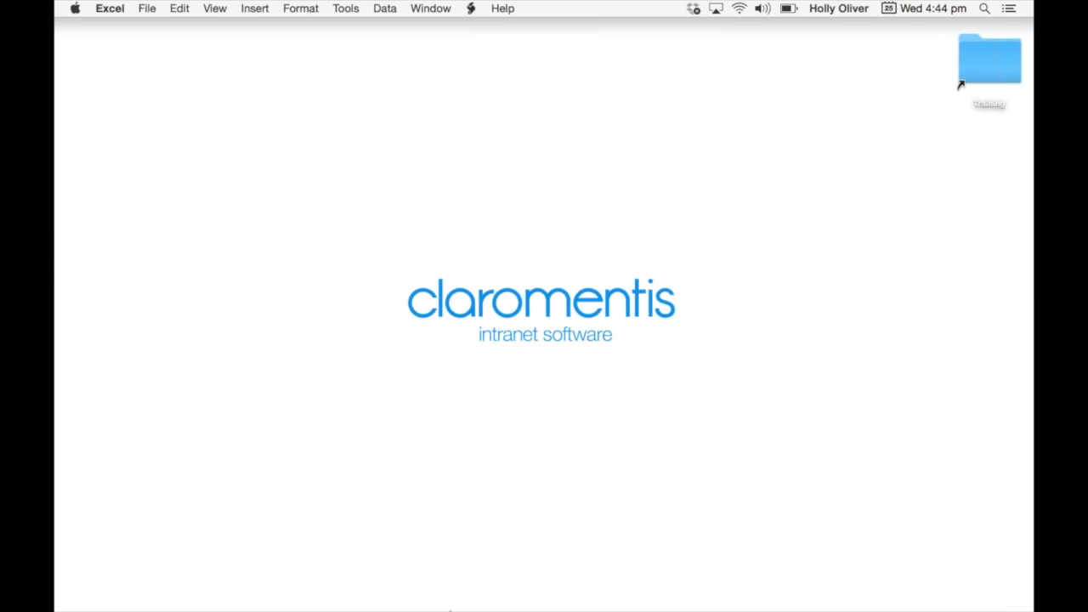
pyautogui.moveTo(491, 598)
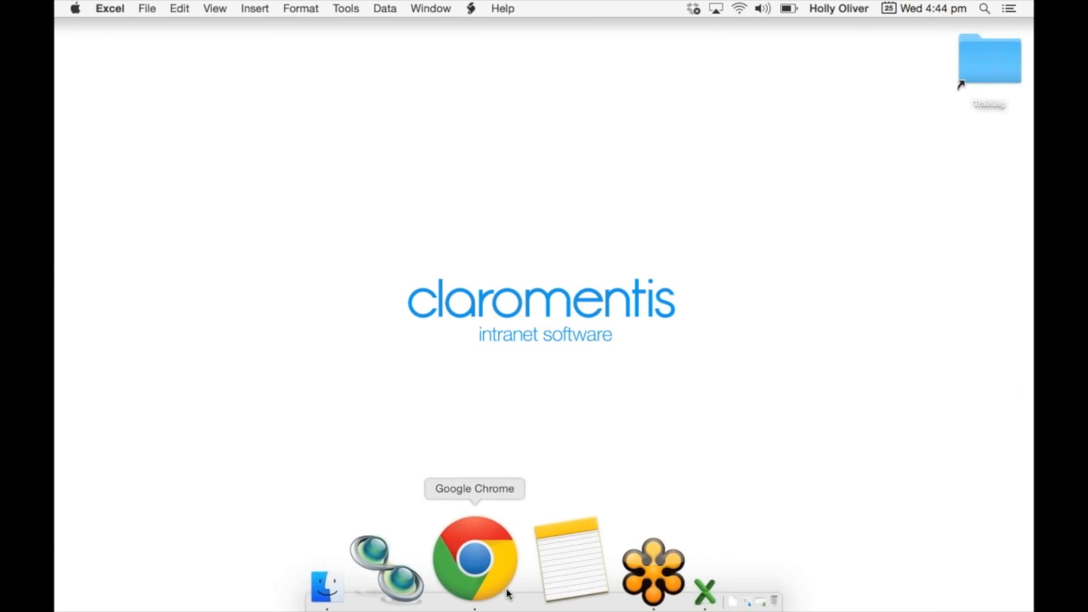
pyautogui.click(506, 593)
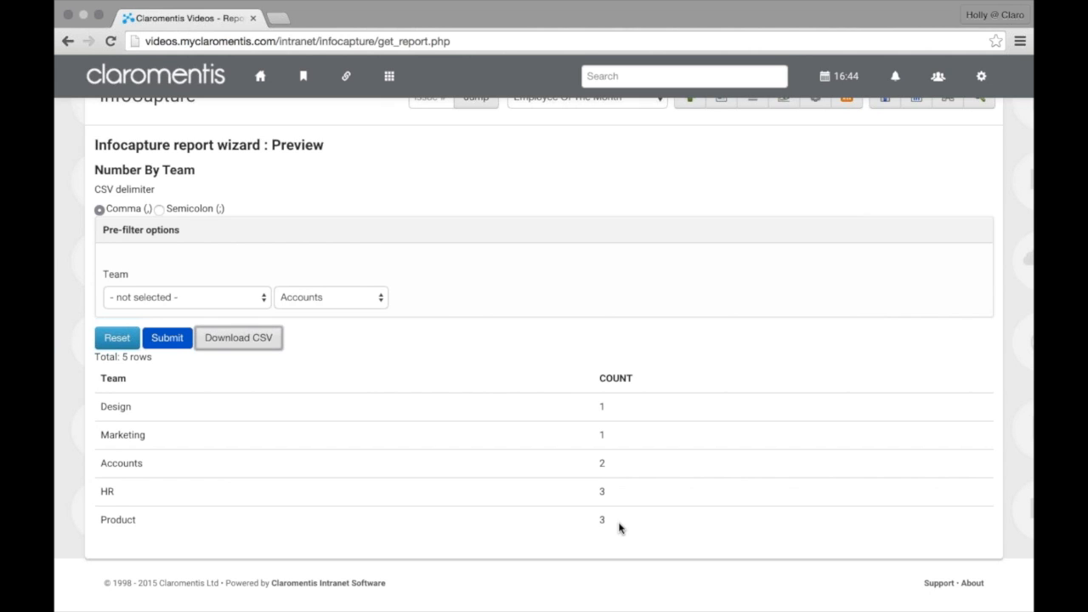
# Return to the reports list and start a new report sourced from Employee Of The Month
pyautogui.scroll(3, 619, 528)
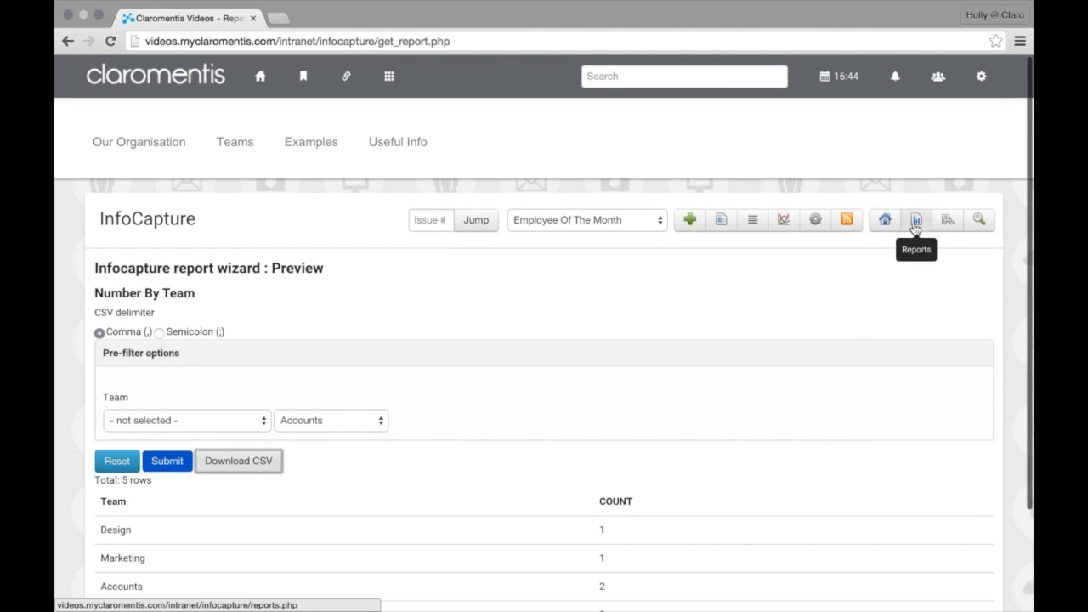
pyautogui.click(915, 223)
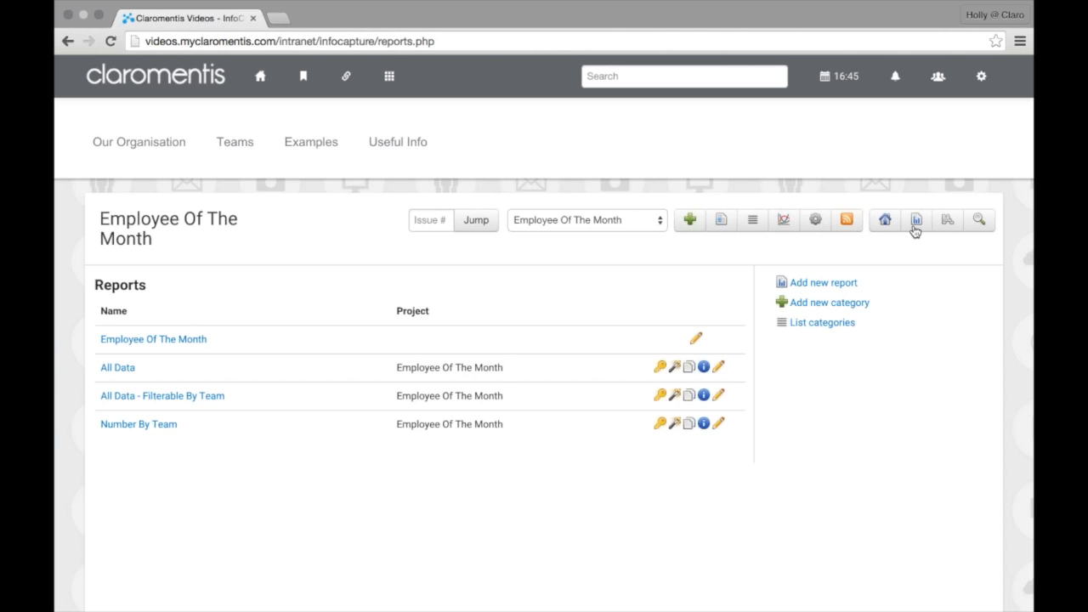
pyautogui.scroll(-1, 875, 406)
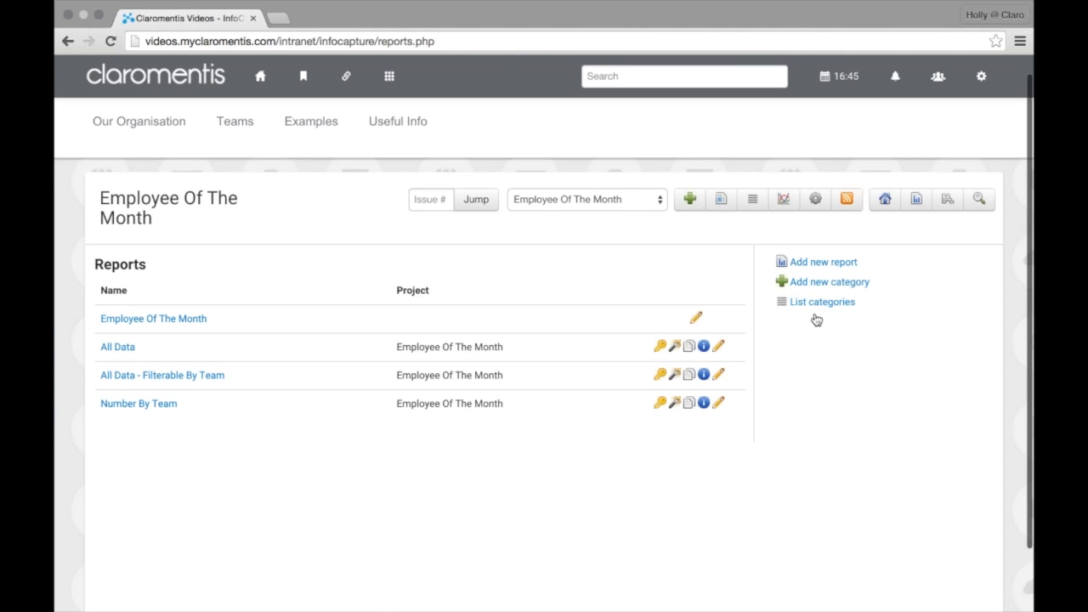
pyautogui.click(816, 265)
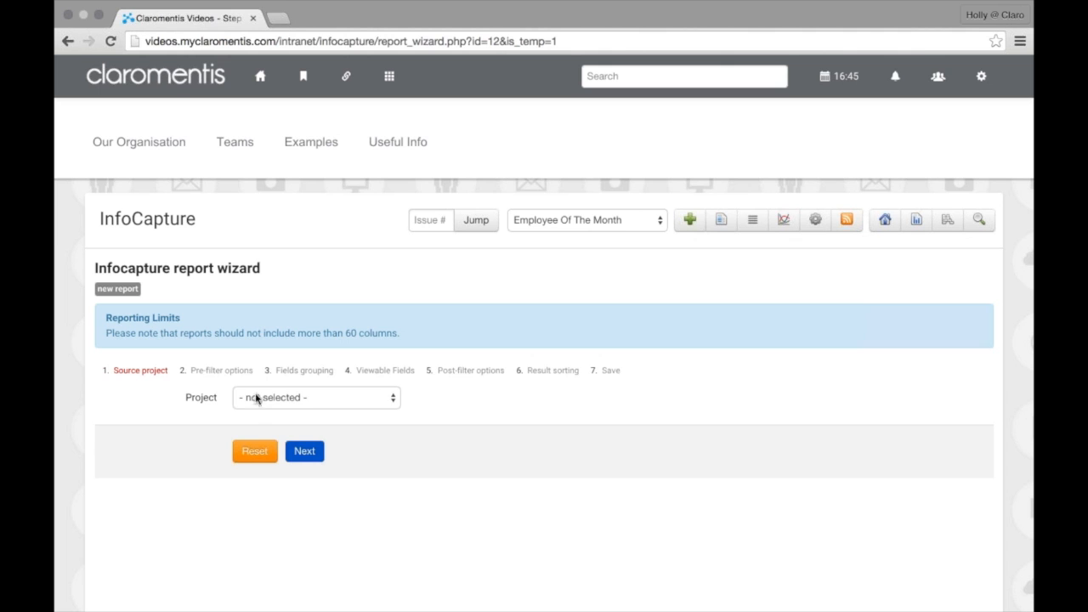
pyautogui.click(256, 398)
pyautogui.click(266, 410)
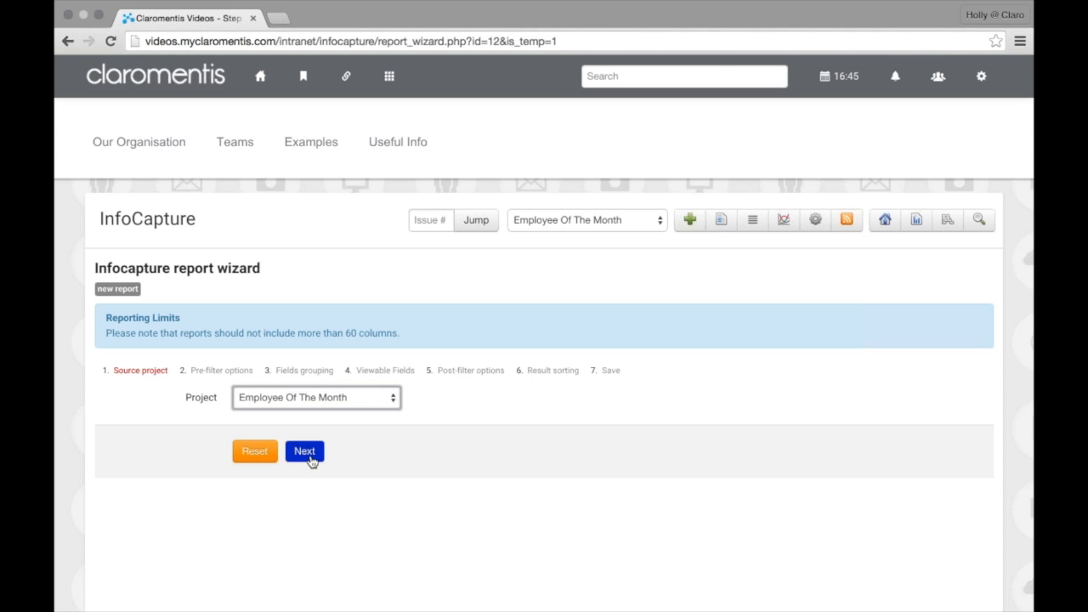
pyautogui.click(310, 459)
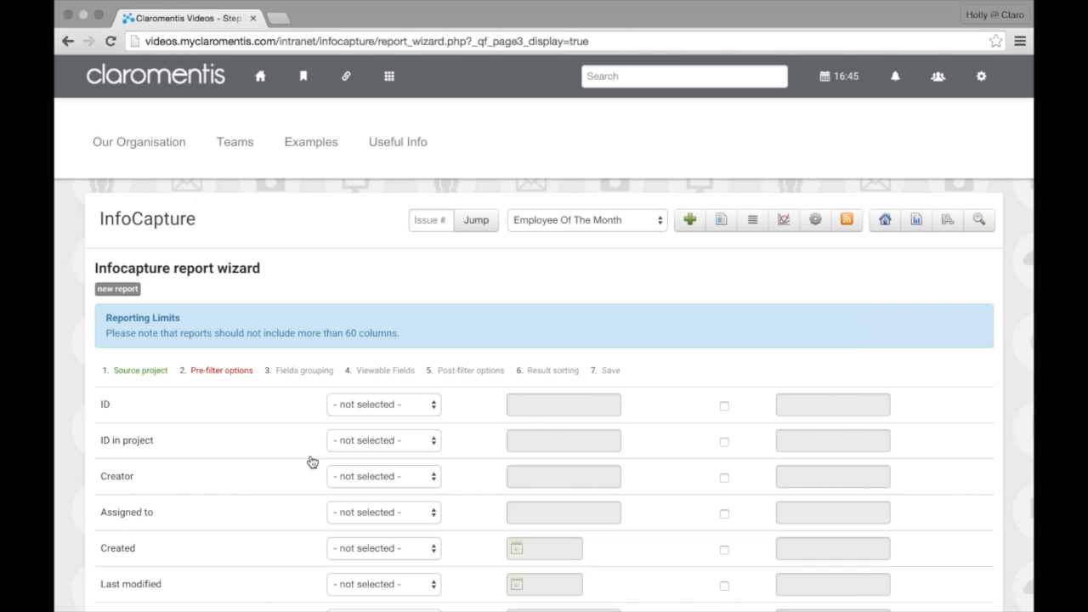
# Point out the Created date field among the pre-filter options
pyautogui.scroll(-3, 312, 461)
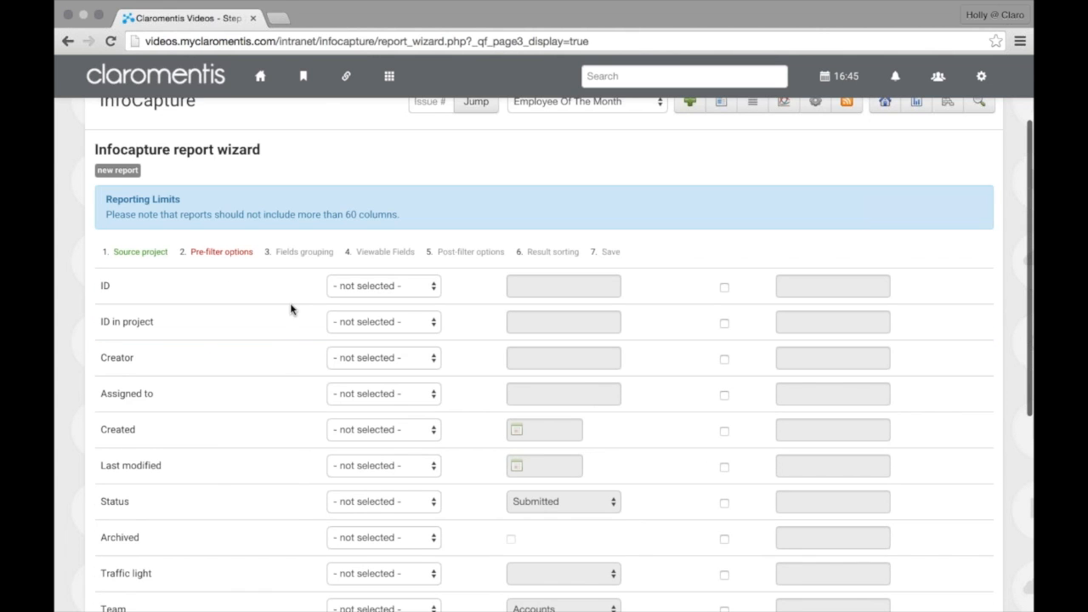
pyautogui.scroll(-1, 280, 298)
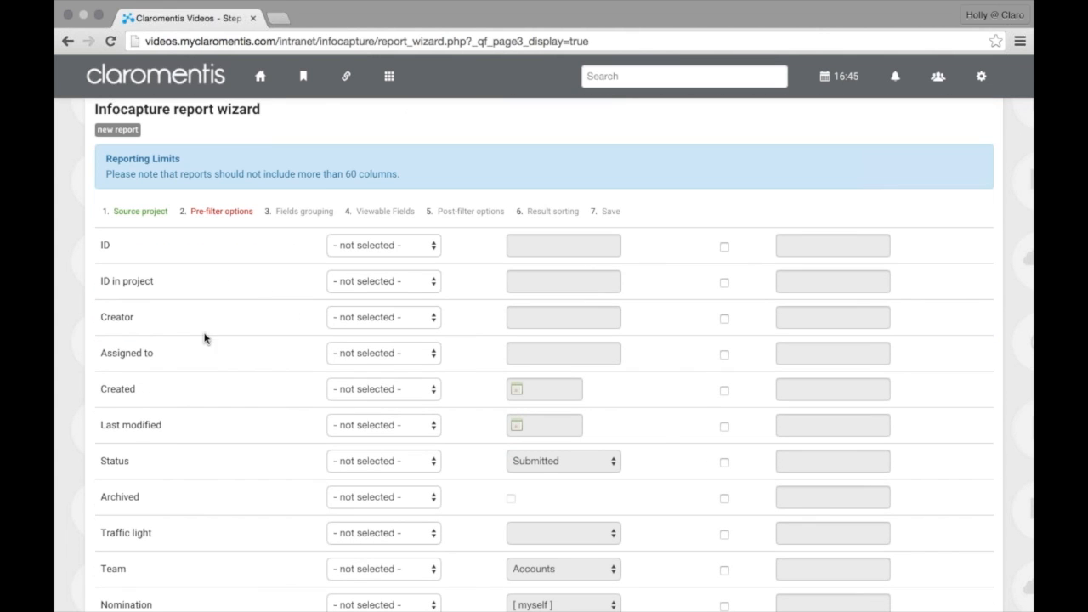
pyautogui.moveTo(105, 399); pyautogui.dragTo(150, 397)
pyautogui.scroll(-2, 159, 397)
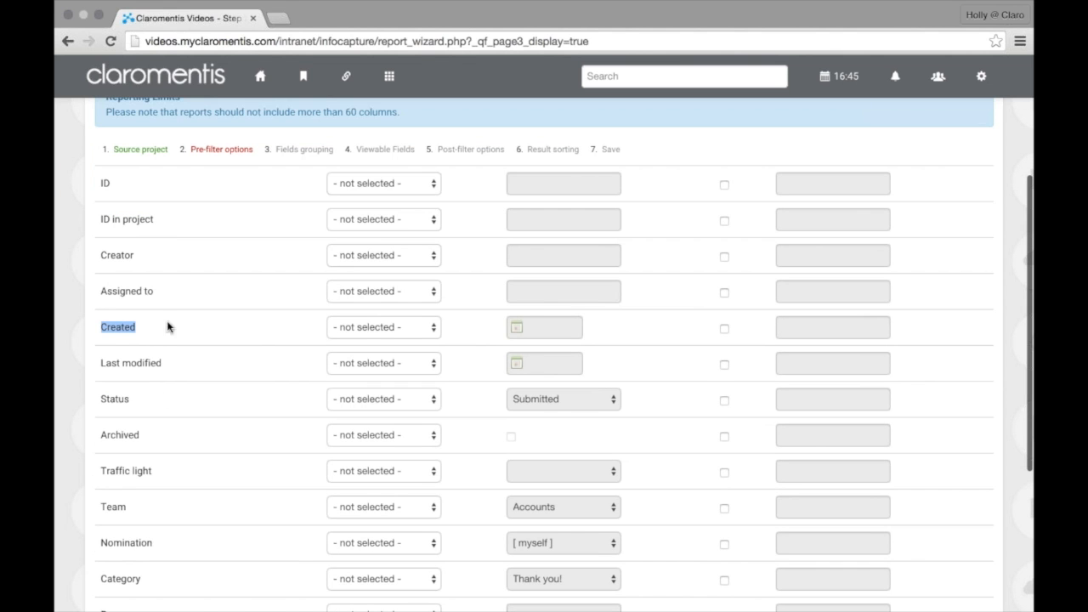
pyautogui.click(242, 333)
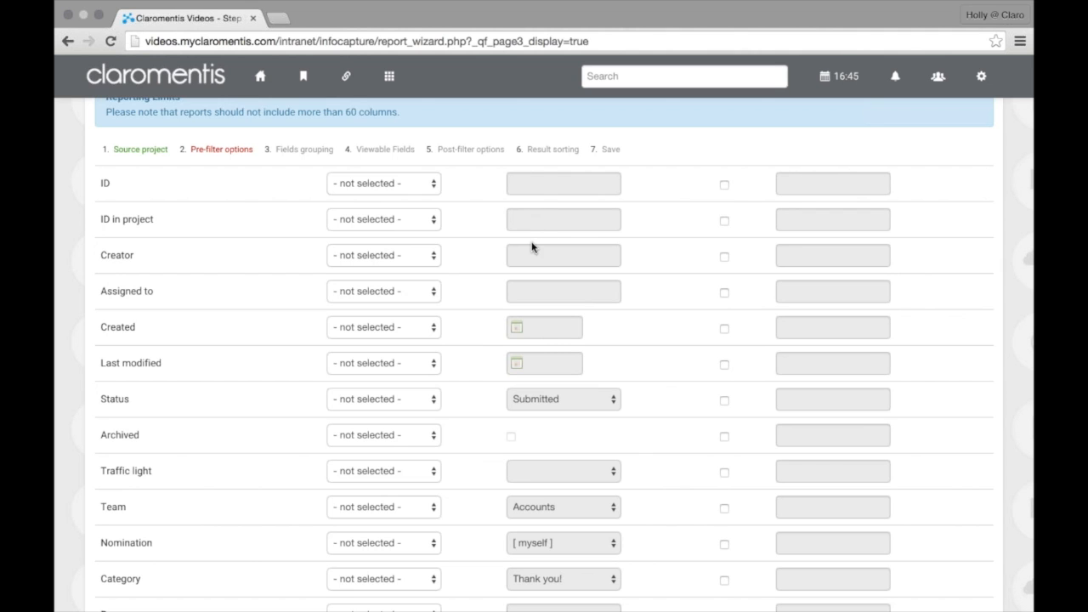
pyautogui.scroll(-1, 534, 248)
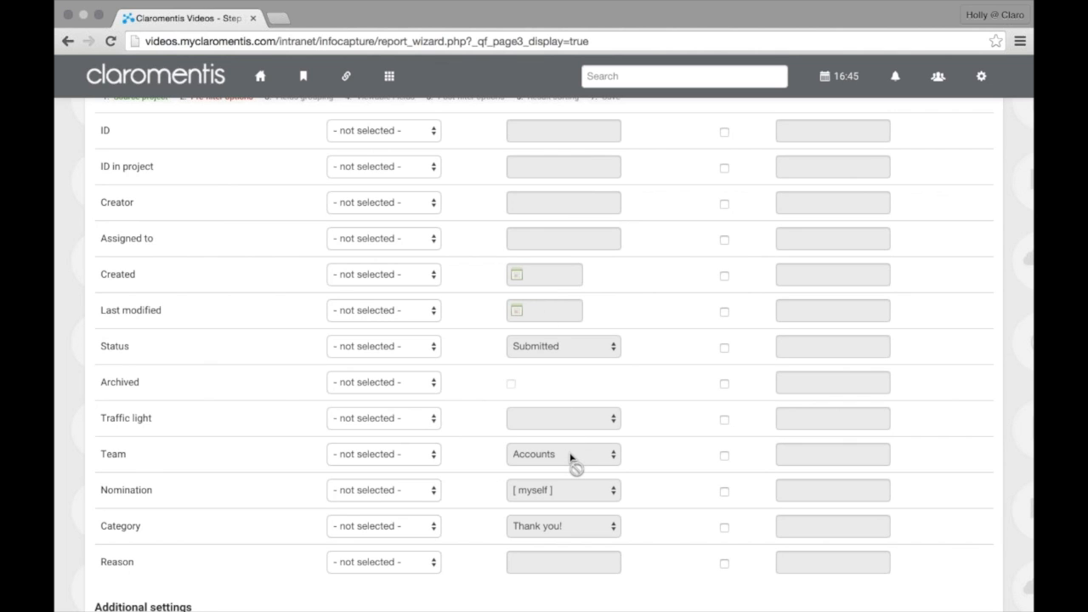
# Try an 'Is equal to' condition on Team, then reset it to '- not selected -'
pyautogui.click(430, 455)
pyautogui.click(424, 466)
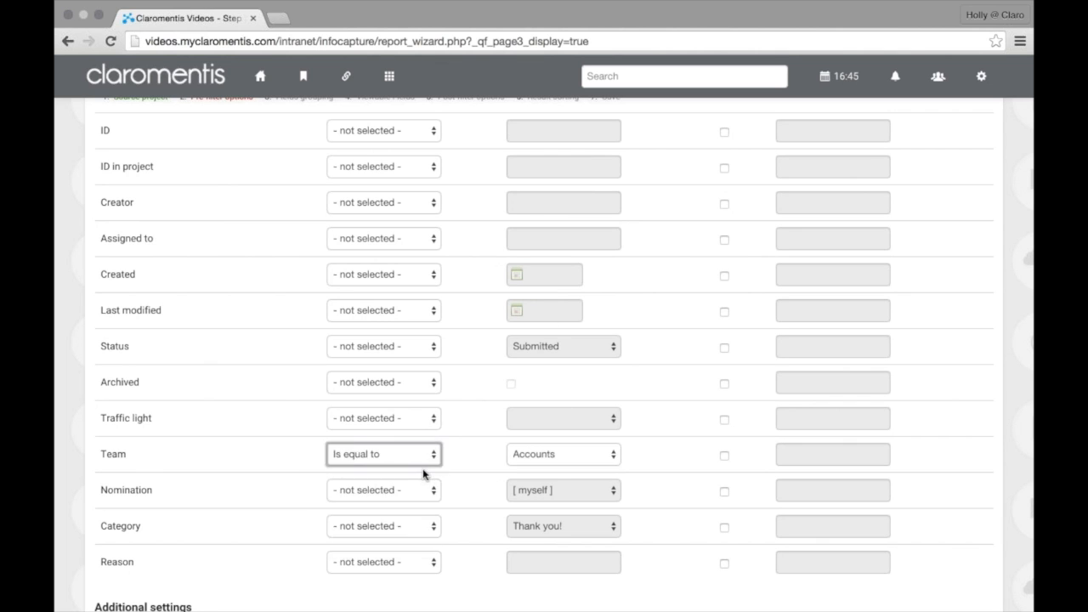
pyautogui.click(553, 455)
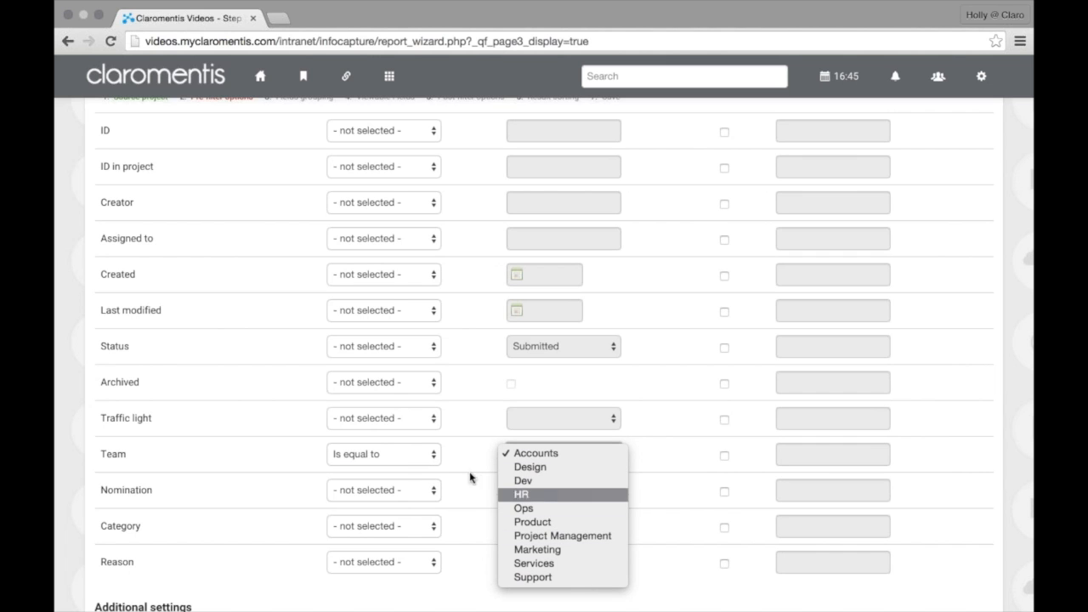
pyautogui.click(417, 457)
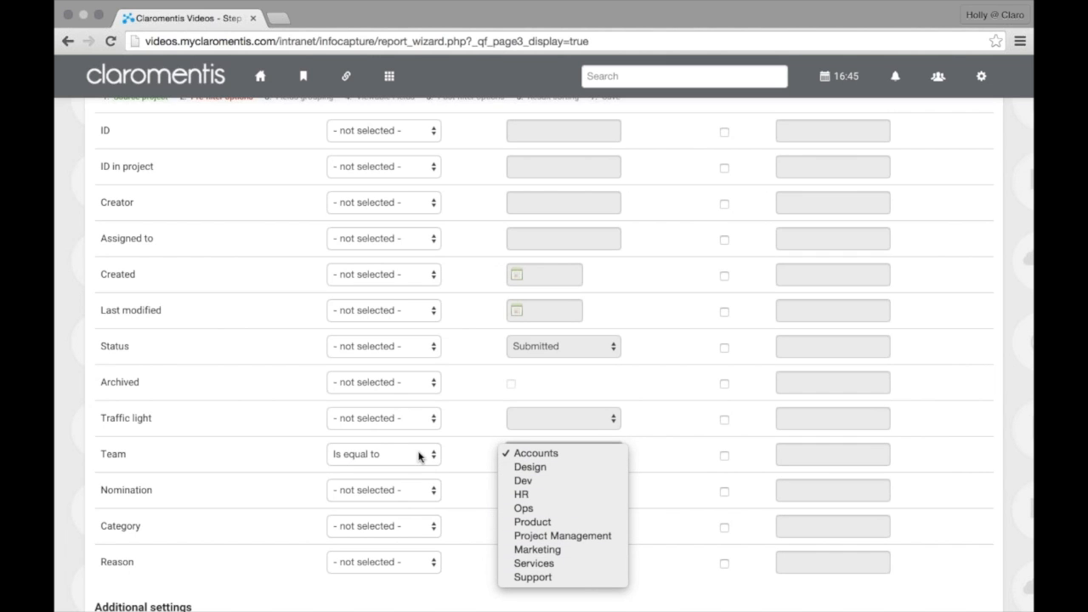
pyautogui.click(417, 457)
pyautogui.click(416, 442)
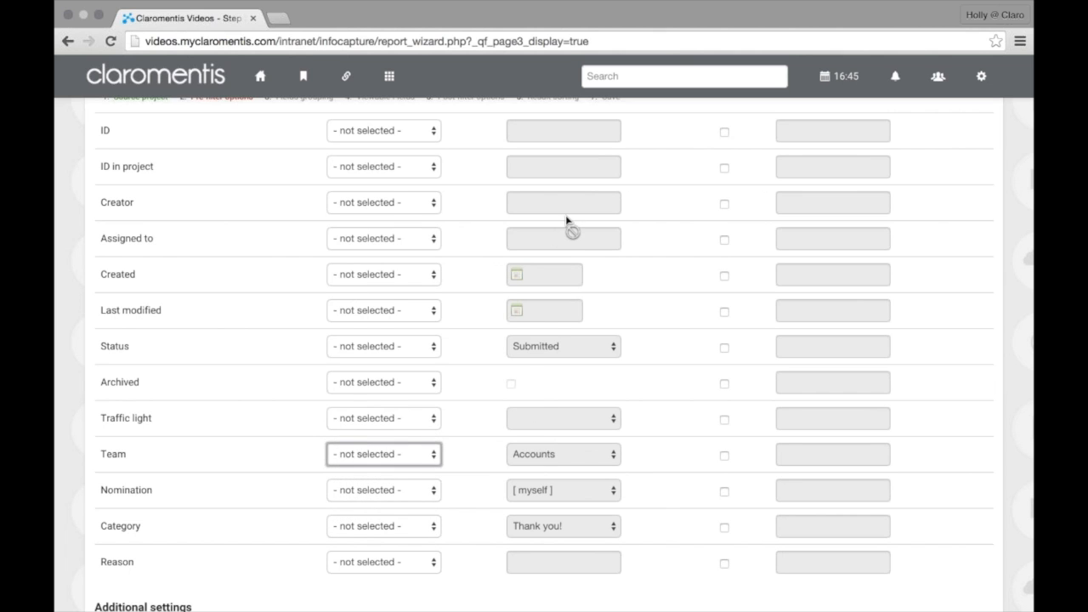
# Try an exact-match condition on Reason, then reset it to '- not selected -'
pyautogui.scroll(-1, 556, 377)
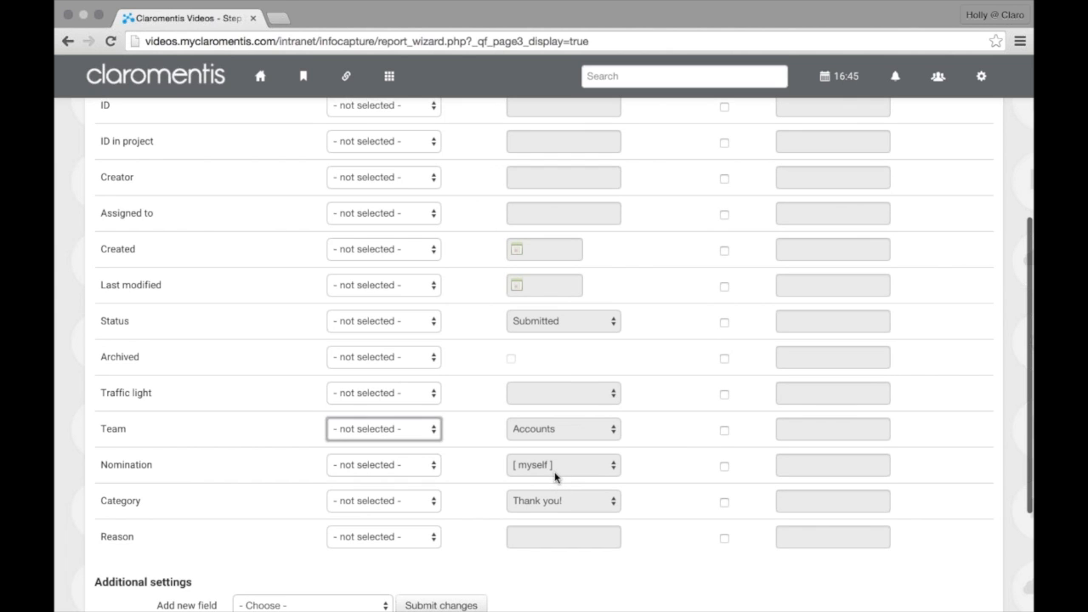
pyautogui.click(383, 544)
pyautogui.click(392, 551)
pyautogui.click(557, 538)
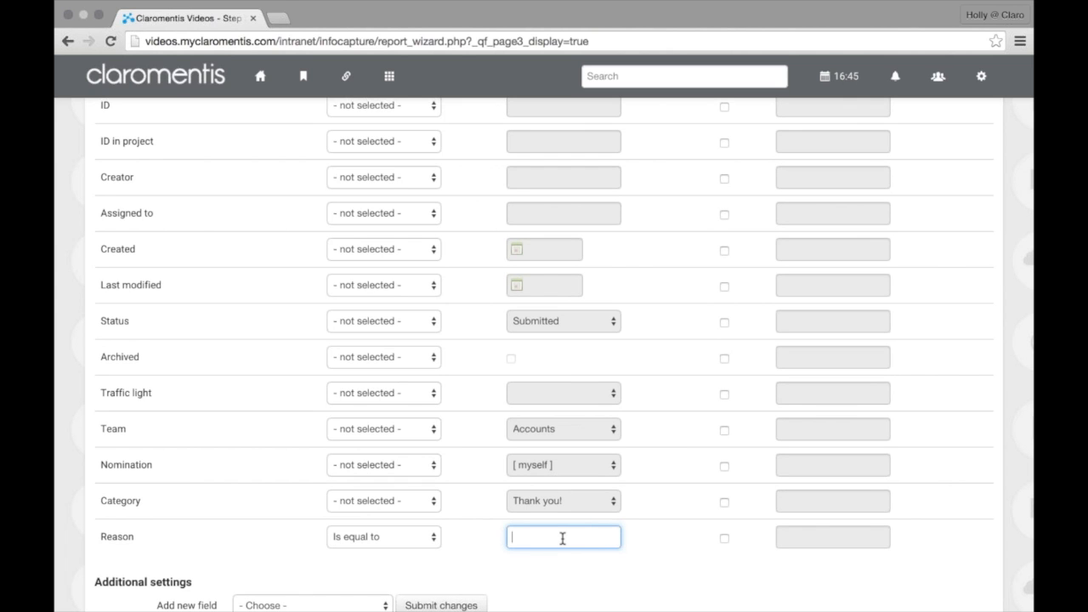
pyautogui.click(383, 537)
pyautogui.click(408, 523)
pyautogui.scroll(2, 448, 530)
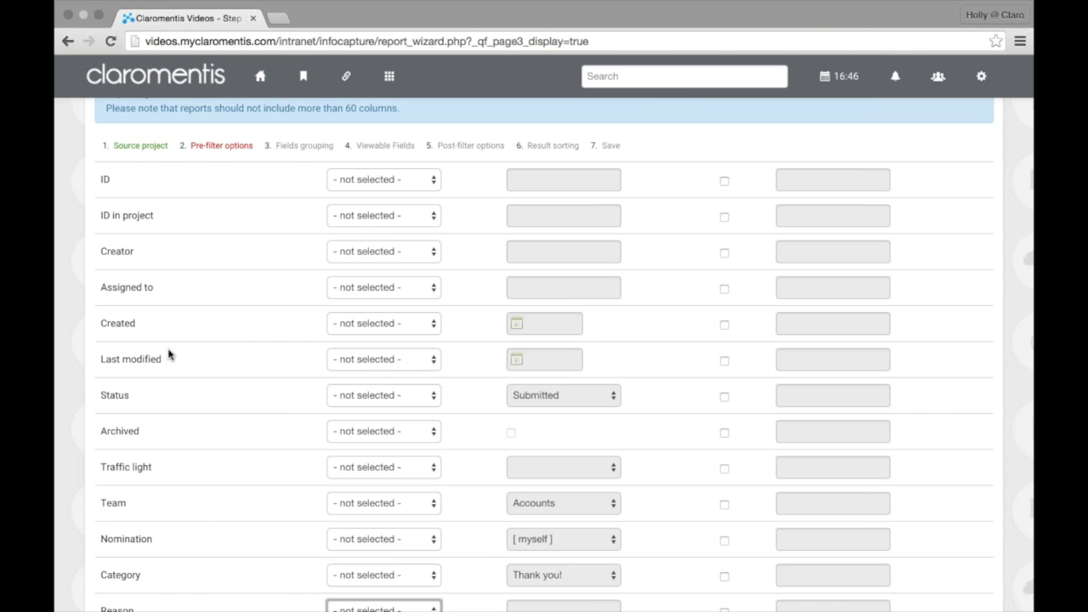
pyautogui.moveTo(97, 324); pyautogui.dragTo(139, 331)
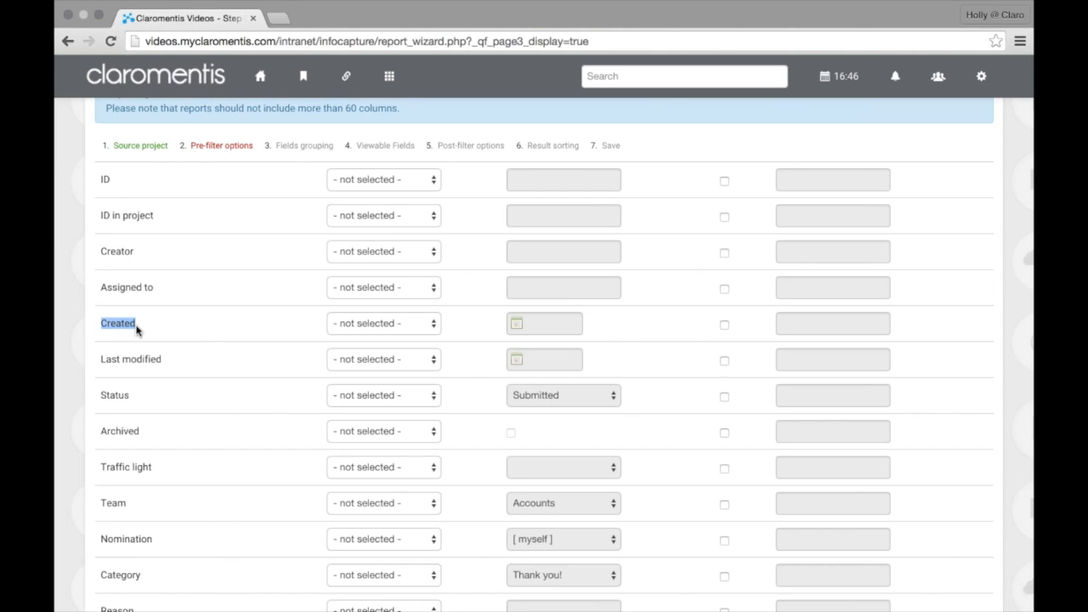
pyautogui.click(136, 325)
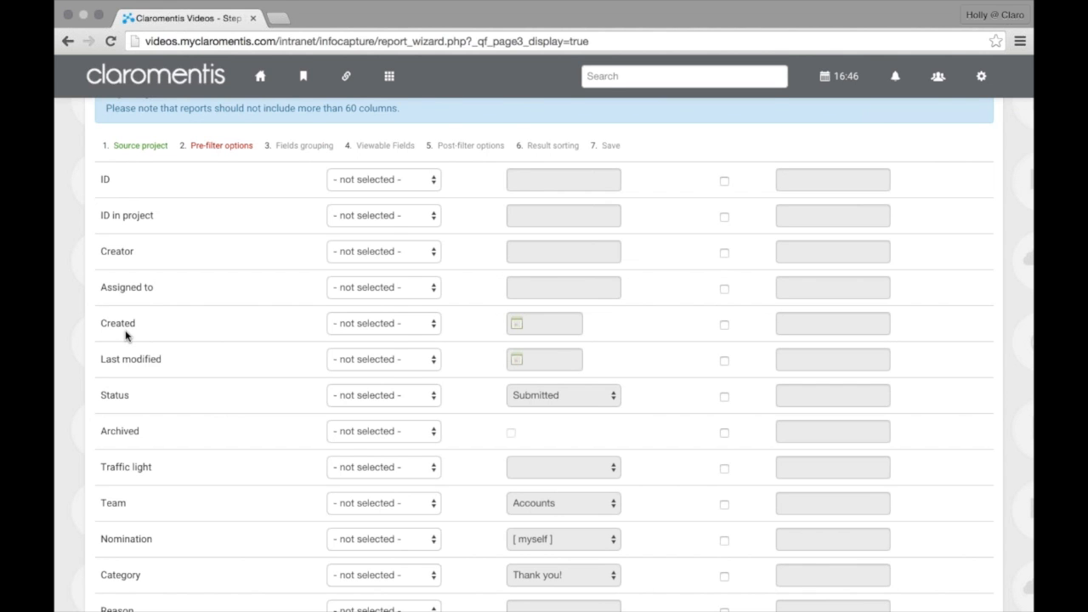
pyautogui.scroll(-3, 125, 336)
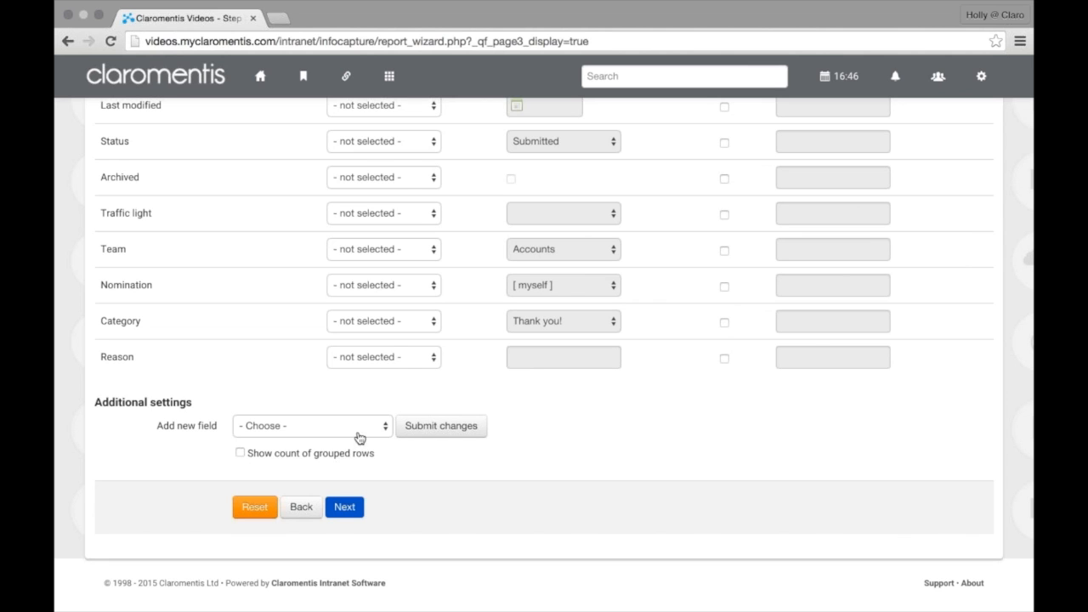
# Add Created as a new pre-filter field, then add another Created row
pyautogui.click(356, 430)
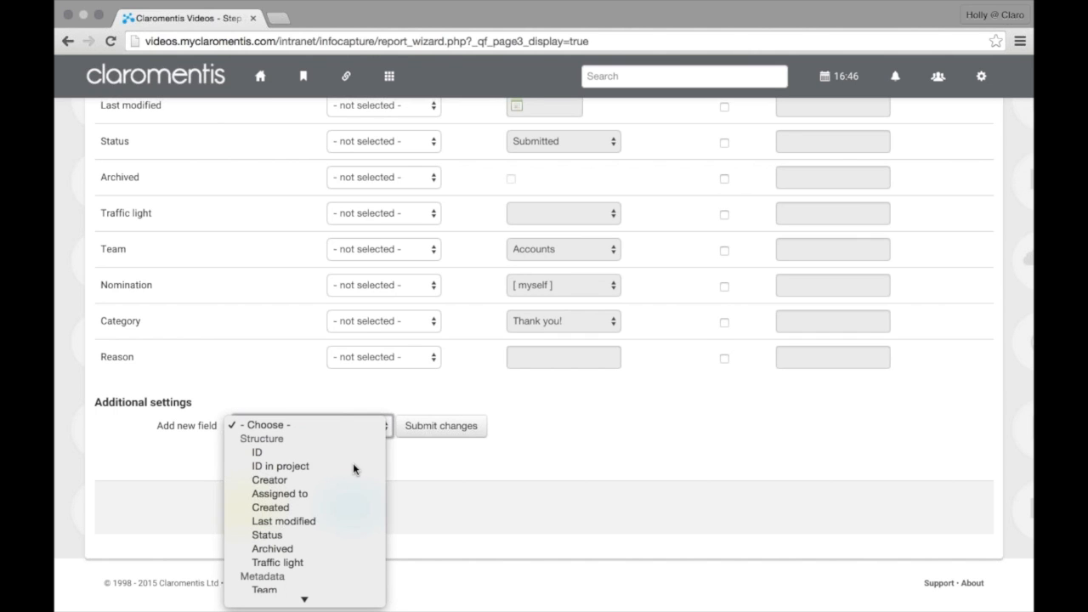
pyautogui.scroll(-2, 352, 468)
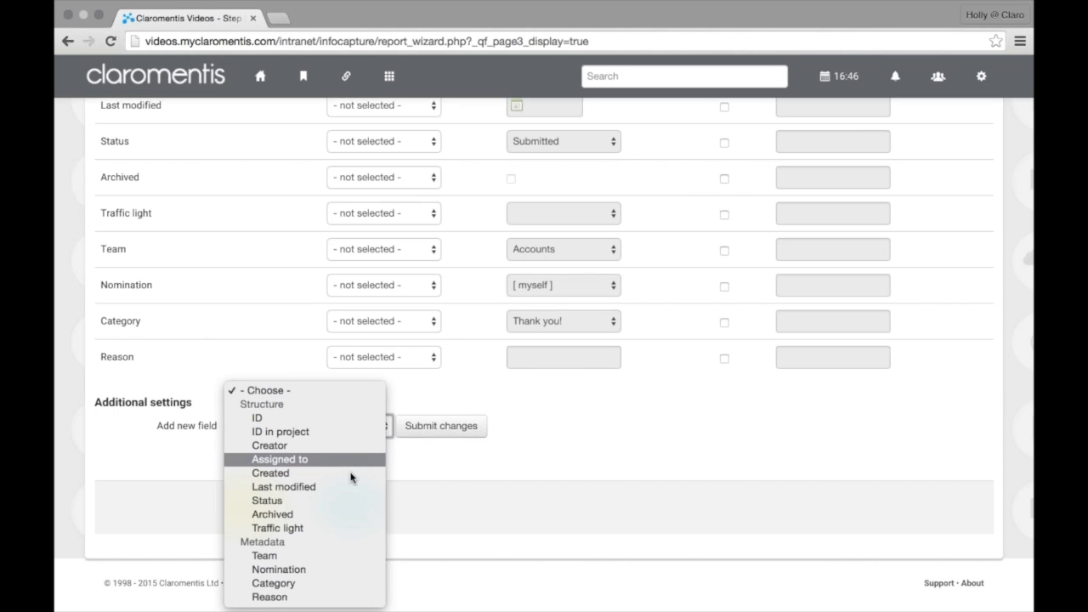
pyautogui.click(353, 476)
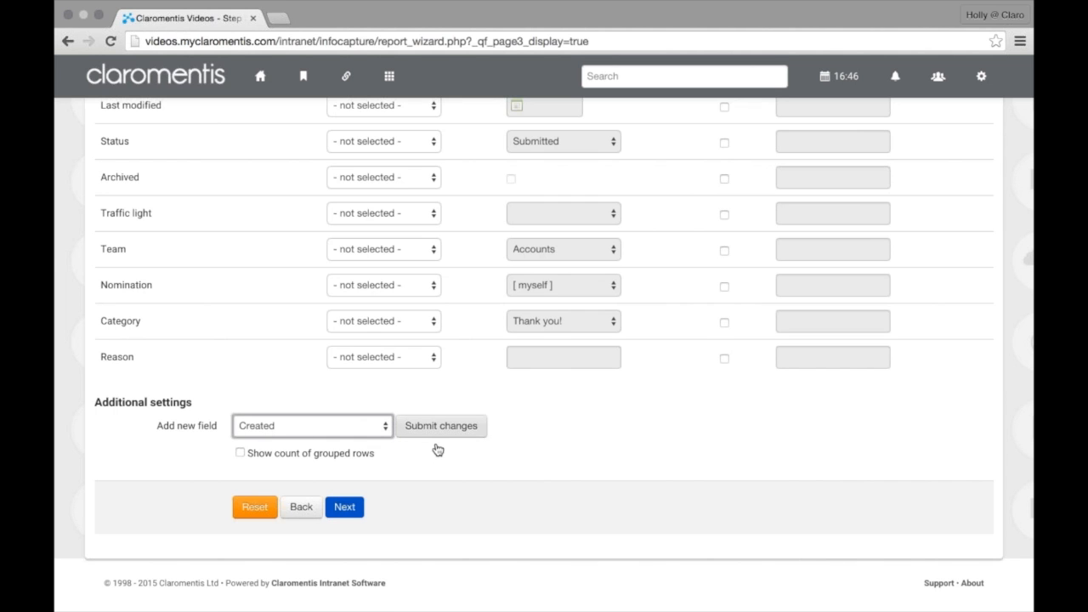
pyautogui.click(437, 446)
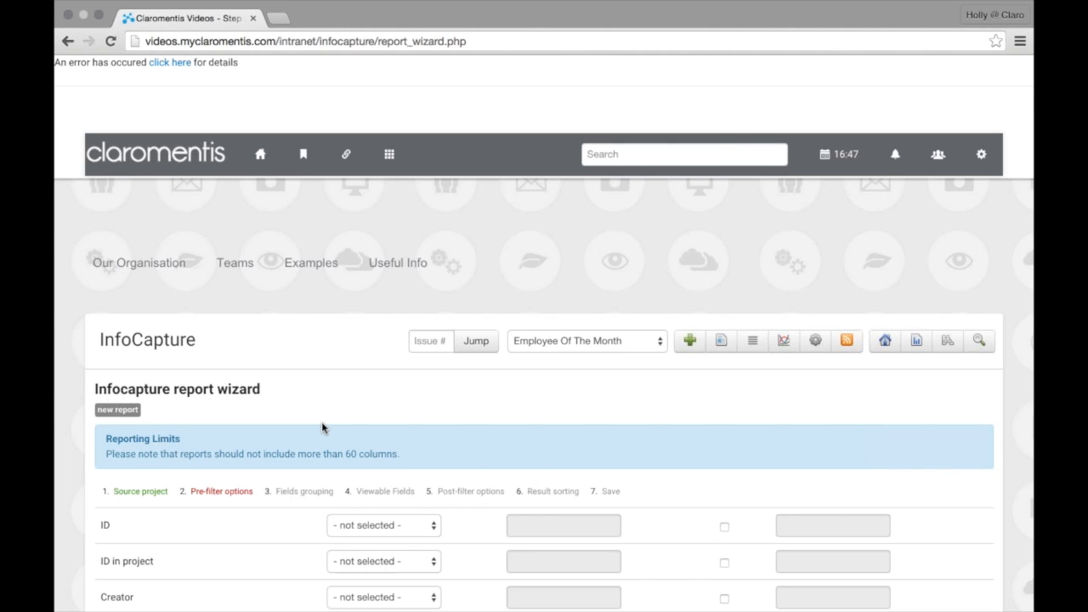
pyautogui.scroll(-2, 321, 427)
pyautogui.scroll(2, 322, 428)
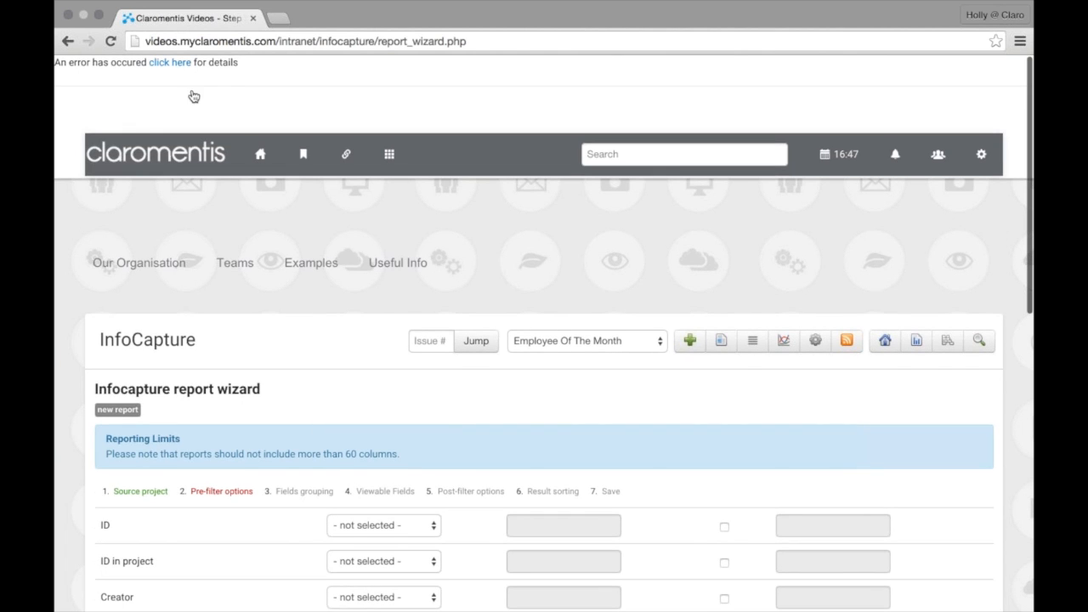
# Reload the wizard page after the error and confirm the form resubmission
pyautogui.press('super+r')
pyautogui.click(636, 160)
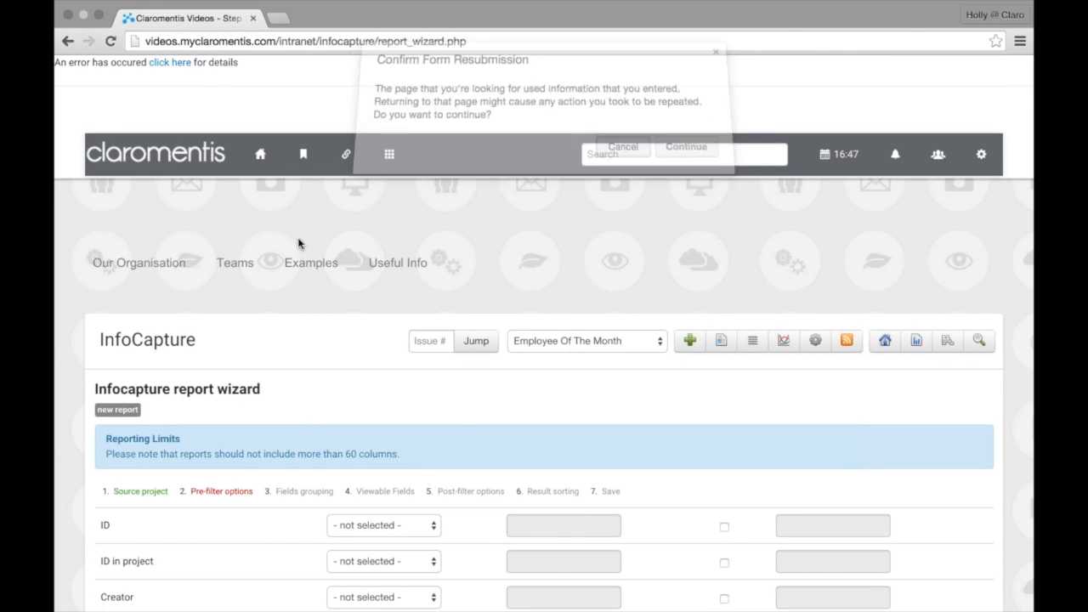
pyautogui.click(110, 41)
pyautogui.click(696, 158)
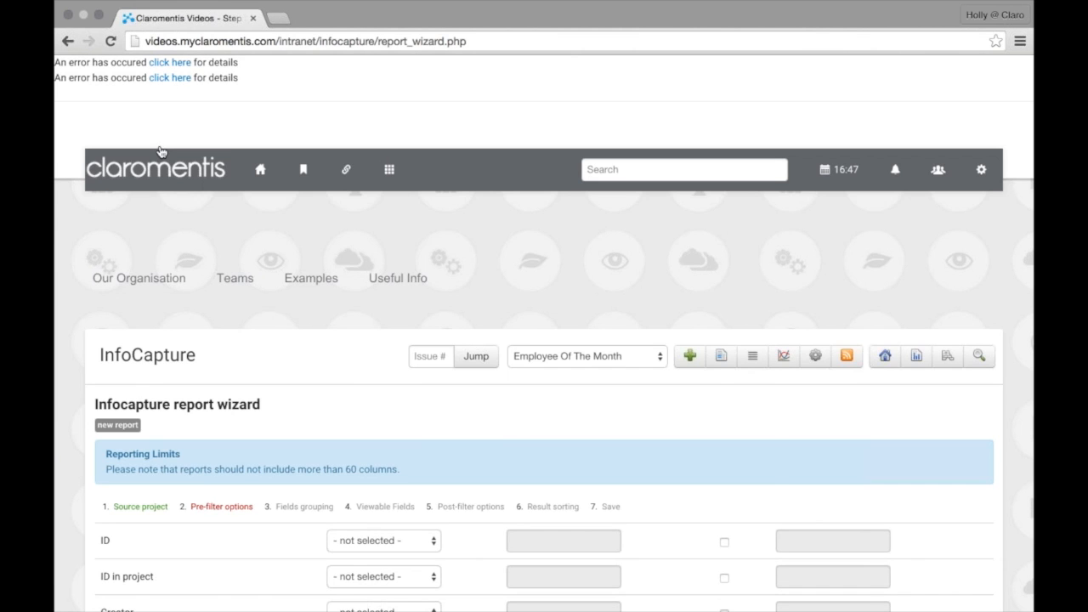
# Leave the extra option for Created (N 3) unticked and check the Created and Created (N 2) rows
pyautogui.scroll(-3, 160, 151)
pyautogui.scroll(-2, 299, 325)
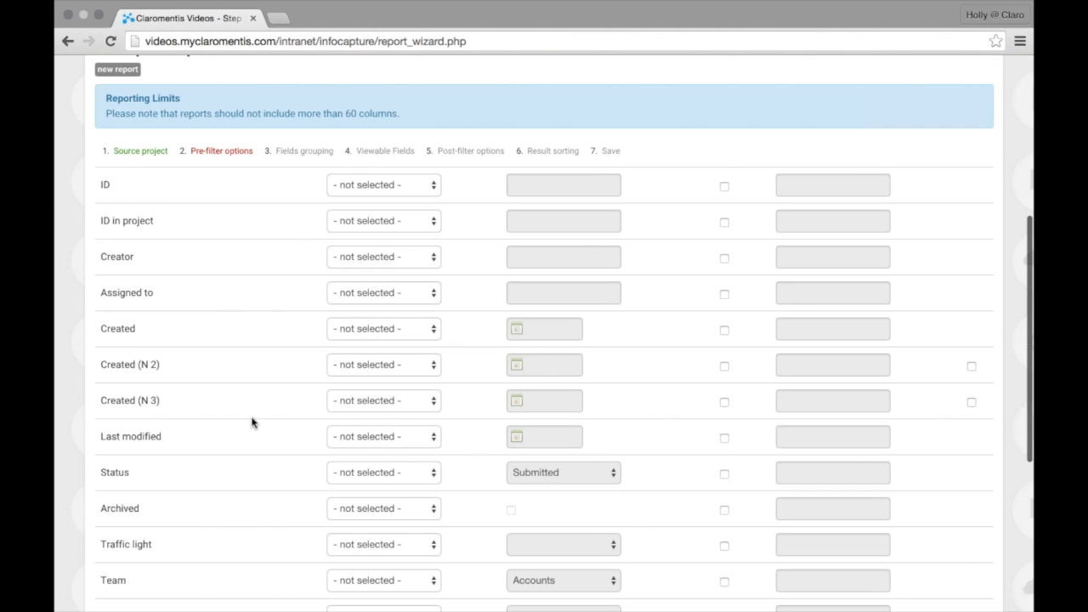
pyautogui.click(971, 402)
pyautogui.scroll(-5, 972, 406)
pyautogui.scroll(5, 464, 514)
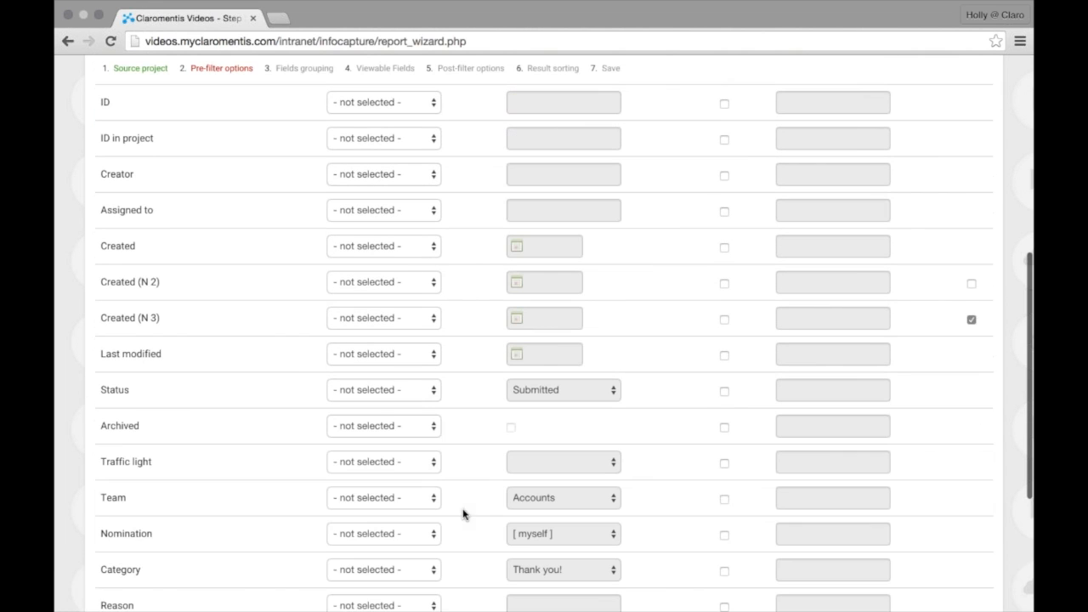
pyautogui.click(971, 318)
pyautogui.scroll(1, 150, 274)
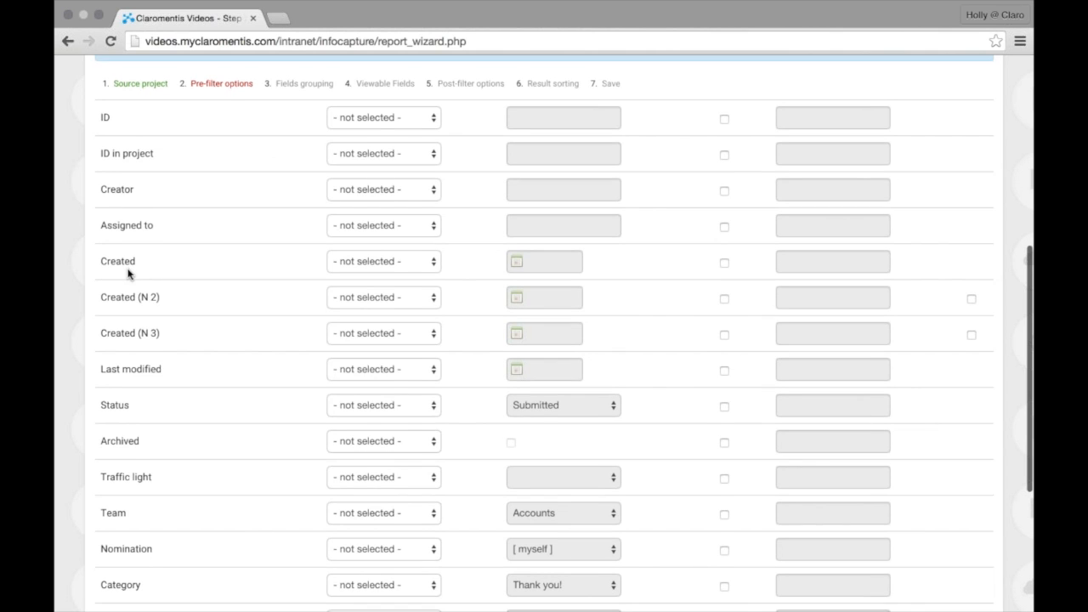
pyautogui.scroll(-1, 128, 274)
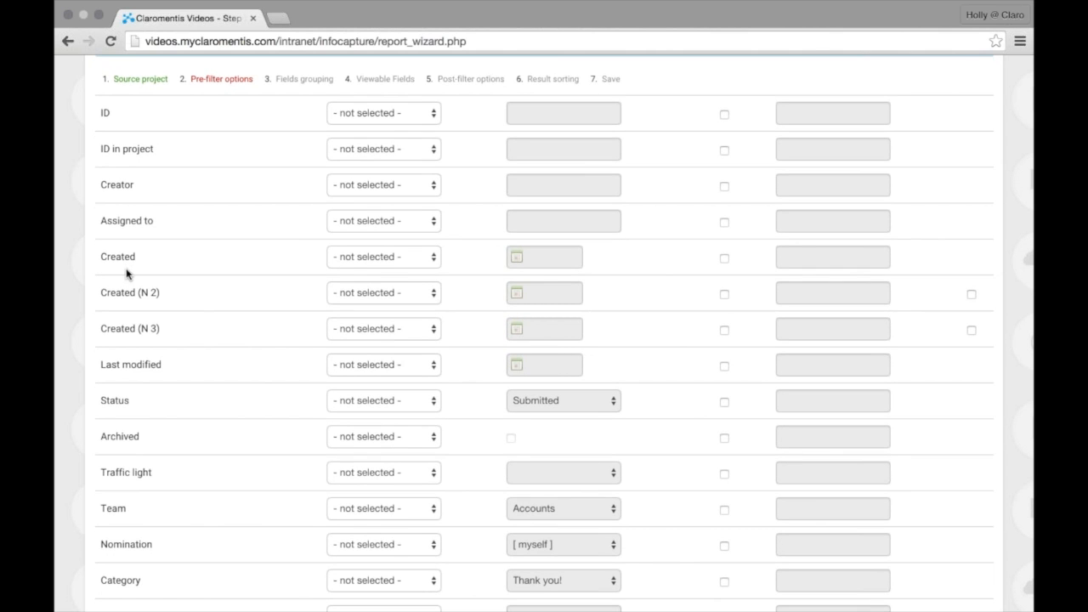
pyautogui.moveTo(99, 255); pyautogui.dragTo(148, 255)
pyautogui.tripleClick(172, 292)
pyautogui.click(182, 269)
# Set the Created condition to Not lower with a start date of 01-03-2015
pyautogui.click(340, 256)
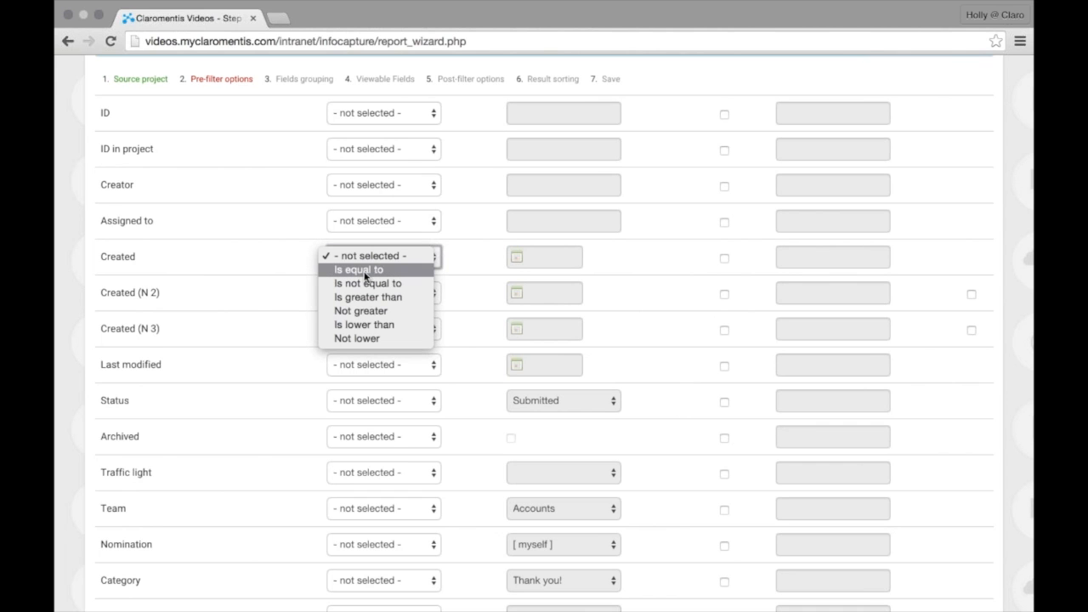
pyautogui.click(364, 271)
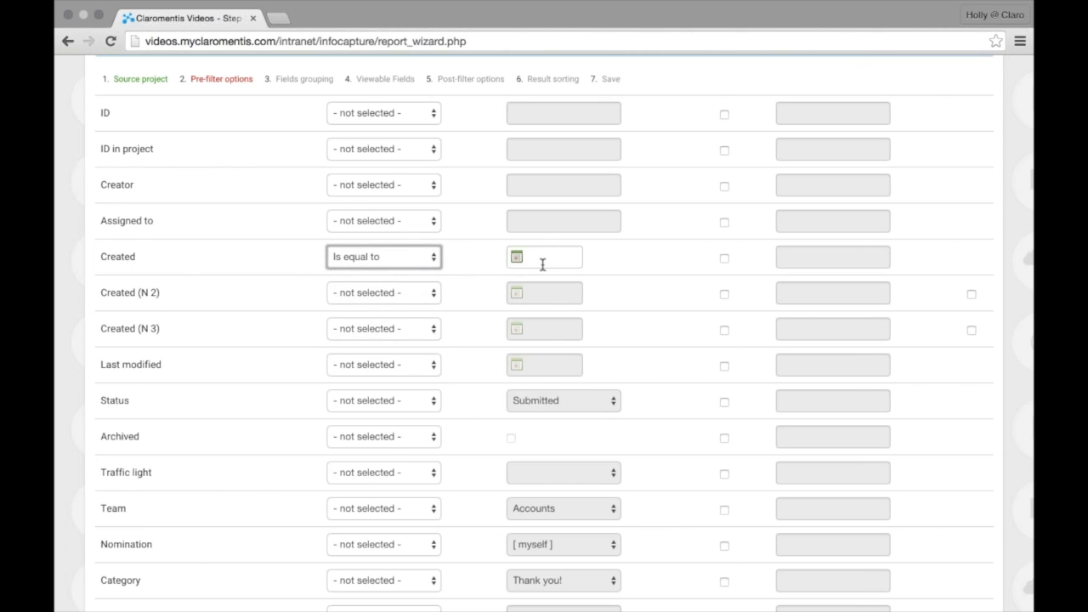
pyautogui.click(387, 267)
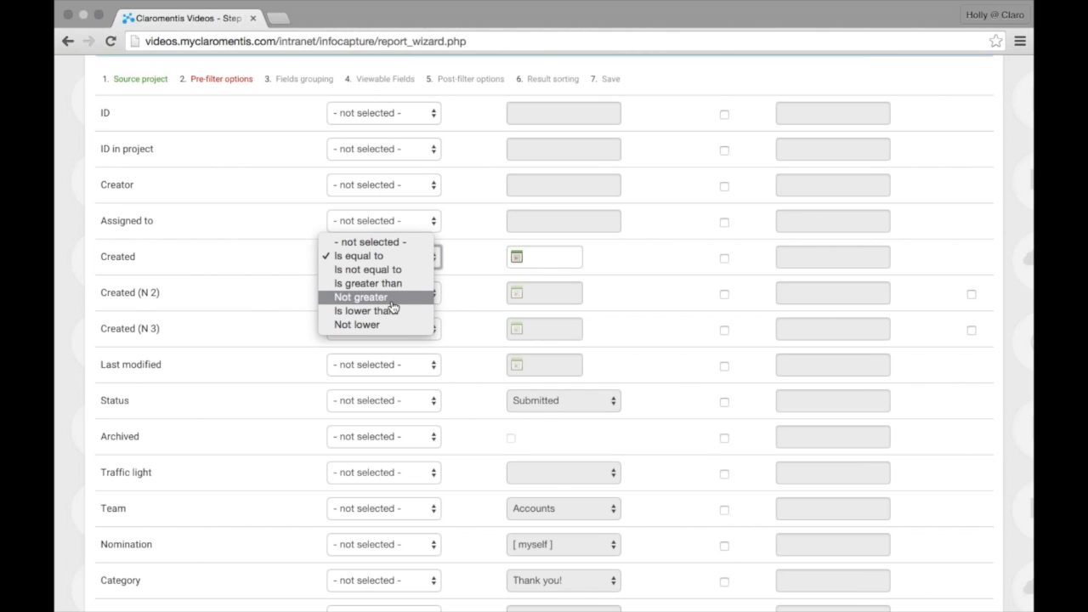
pyautogui.click(390, 299)
pyautogui.click(541, 258)
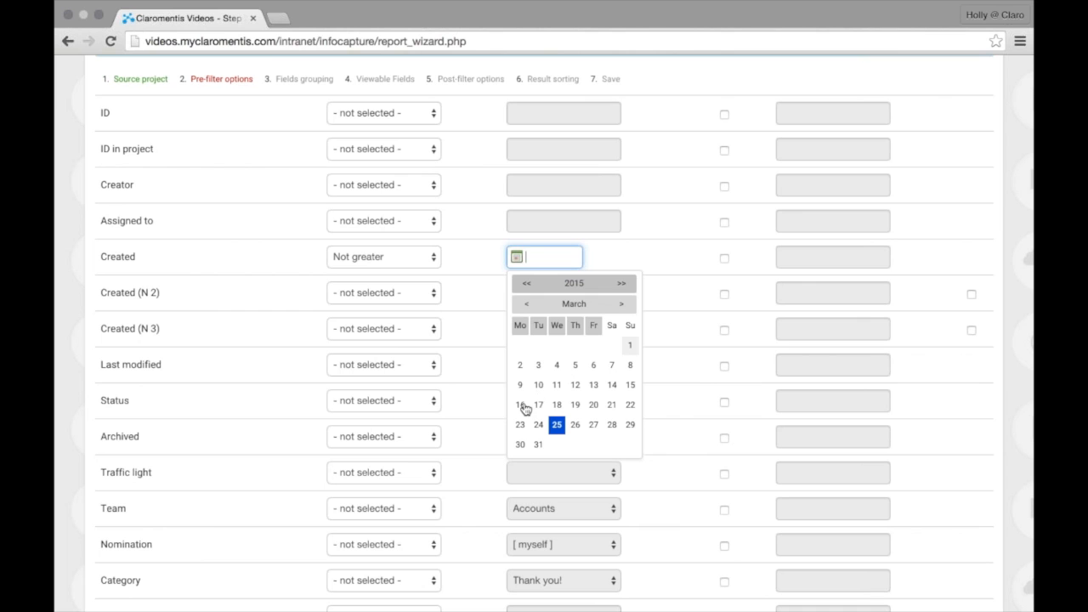
pyautogui.click(435, 252)
pyautogui.click(411, 282)
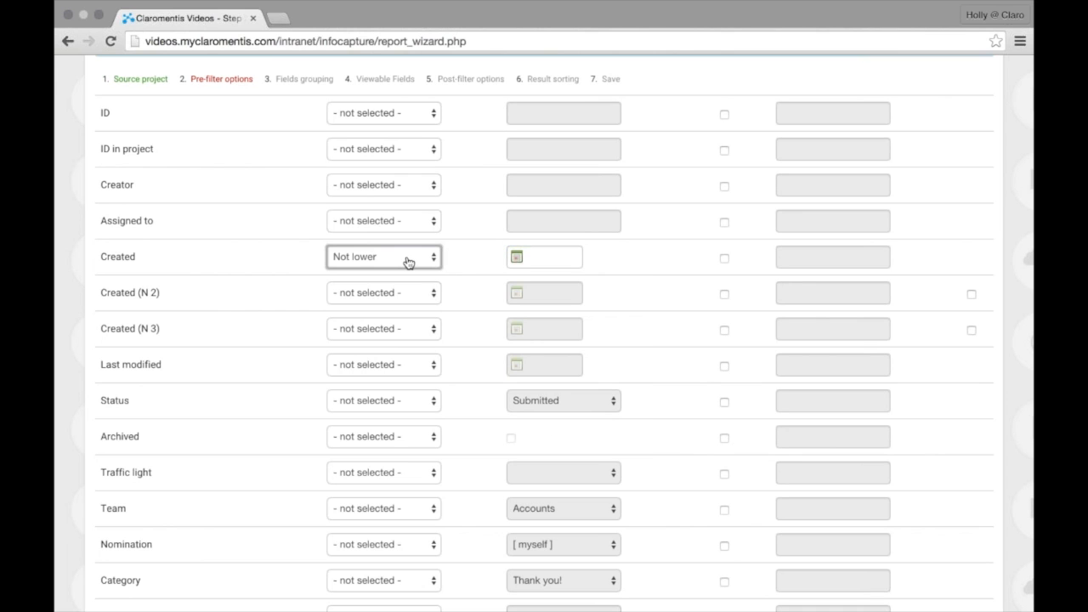
pyautogui.click(570, 264)
pyautogui.click(631, 352)
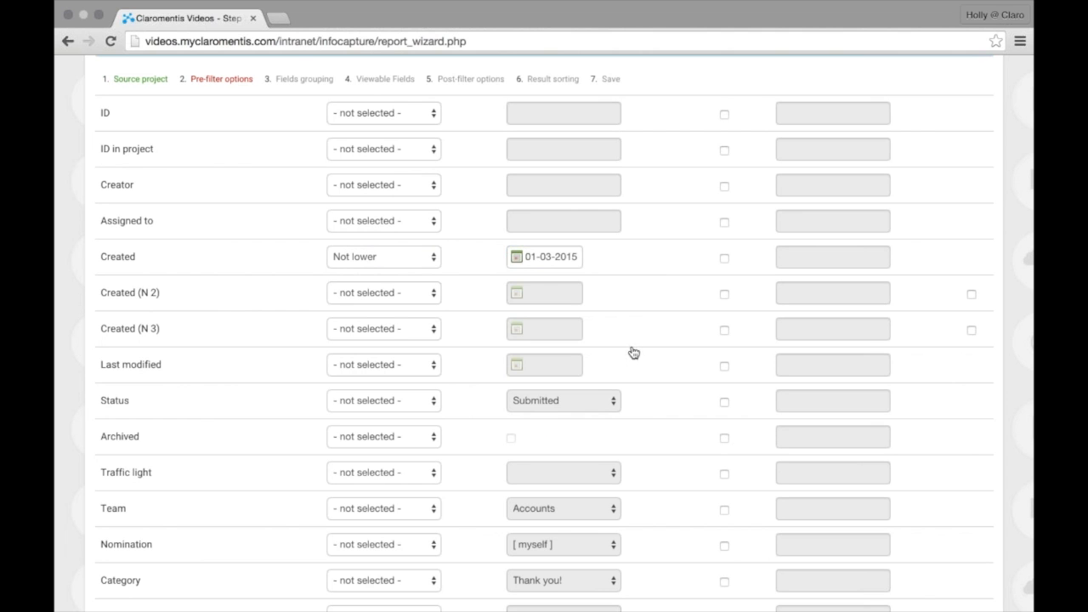
# Set Created (N 2) to Not greater with an end date of 31-03-2015
pyautogui.click(412, 298)
pyautogui.click(391, 347)
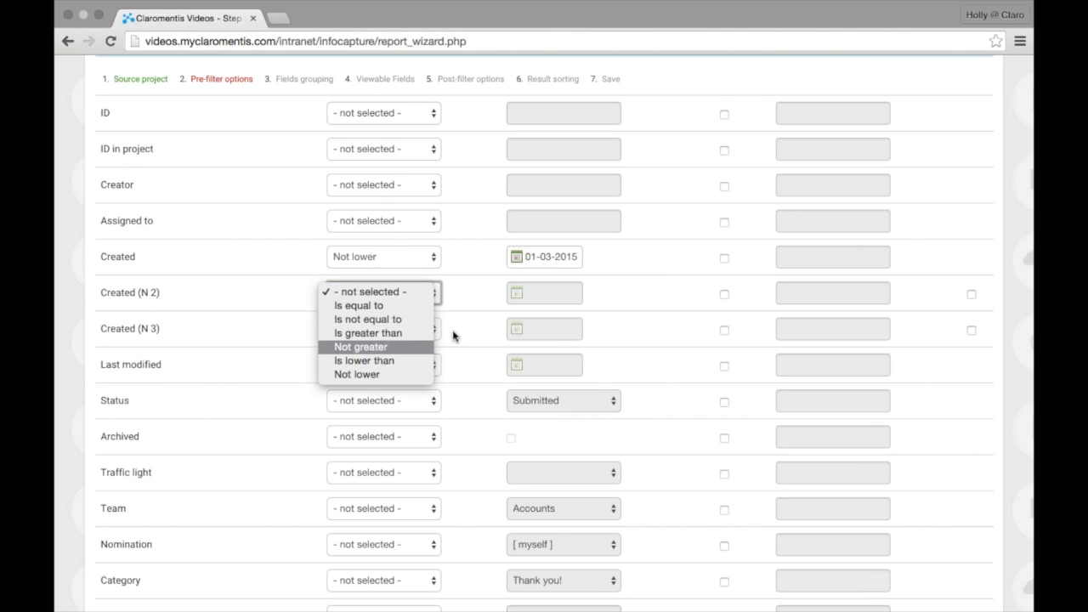
pyautogui.click(558, 296)
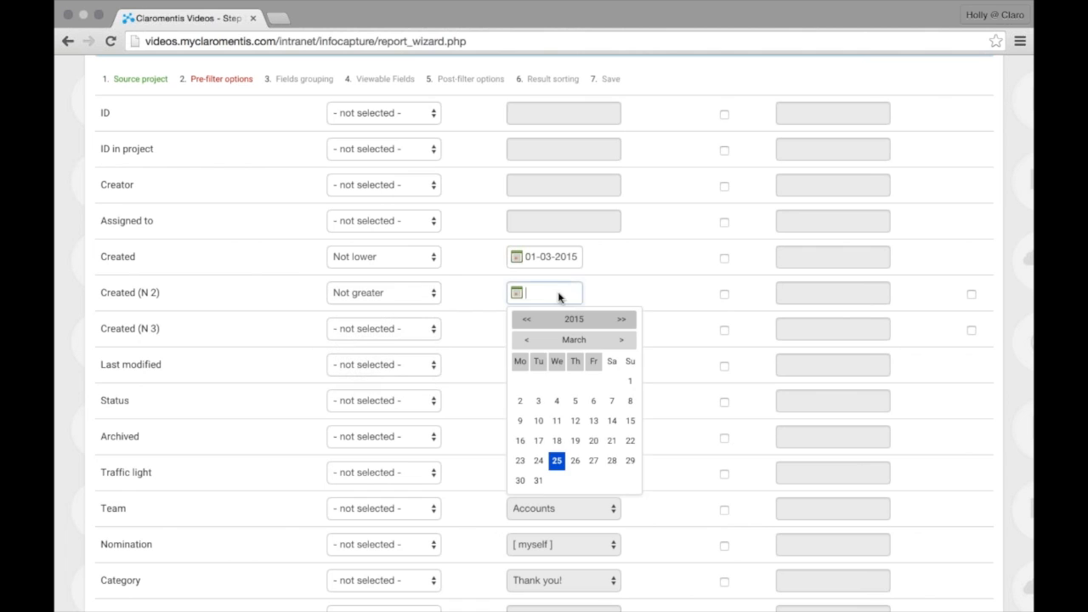
pyautogui.click(538, 480)
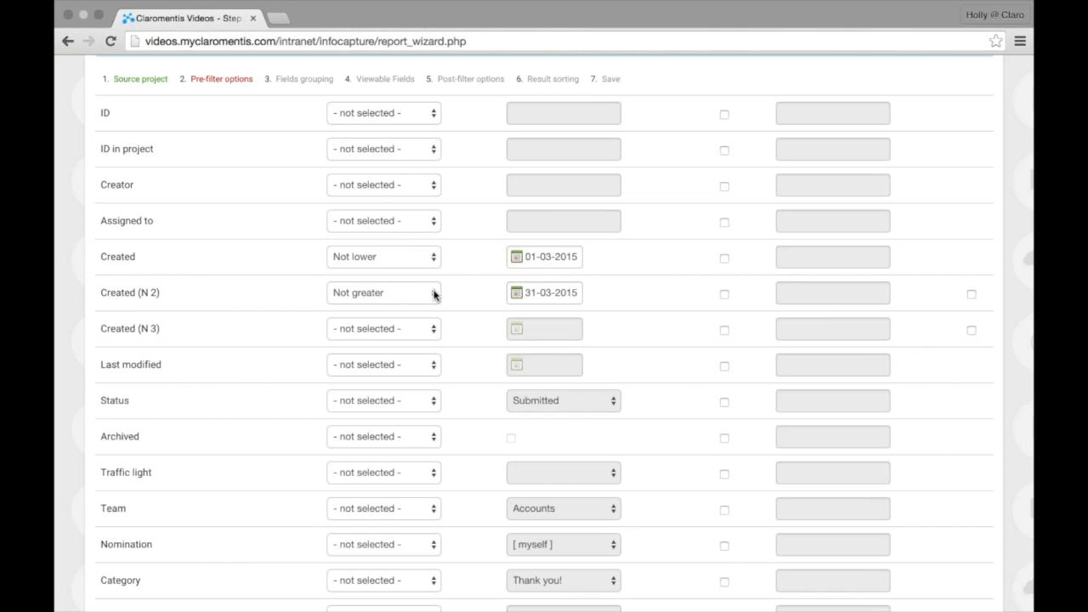
pyautogui.scroll(-1, 514, 279)
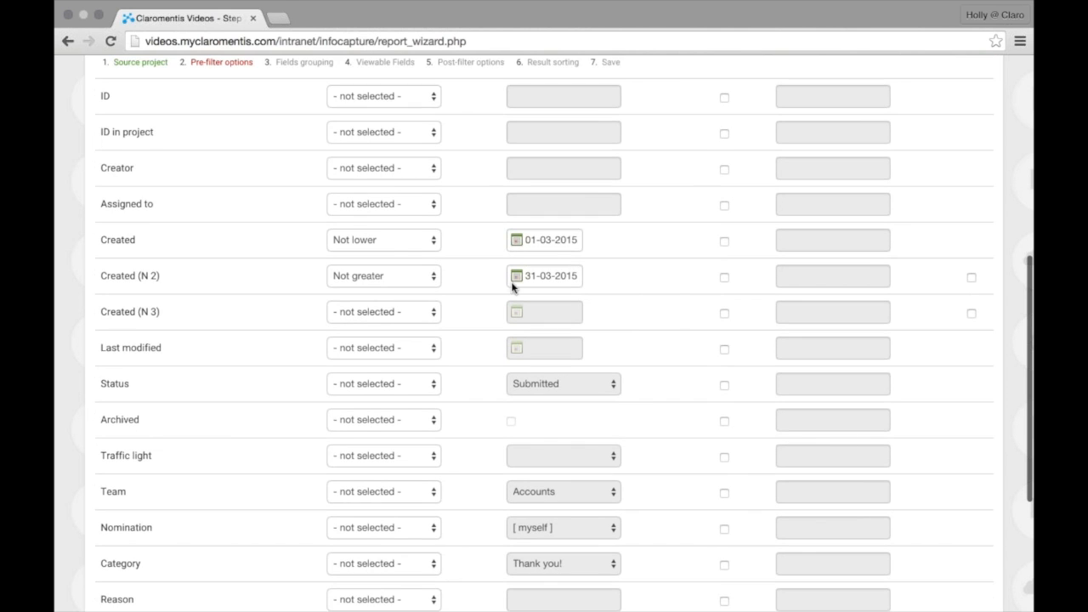
pyautogui.scroll(2, 612, 293)
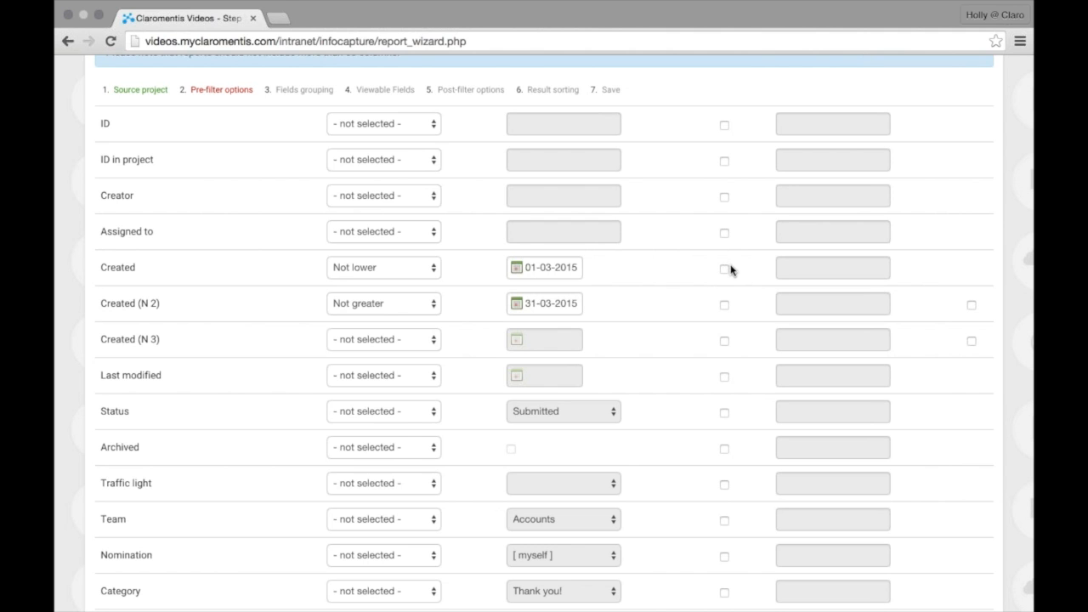
# Make Created and Created (N 2) user-editable, labelled 'Date From' and 'Date To'
pyautogui.scroll(-1, 722, 289)
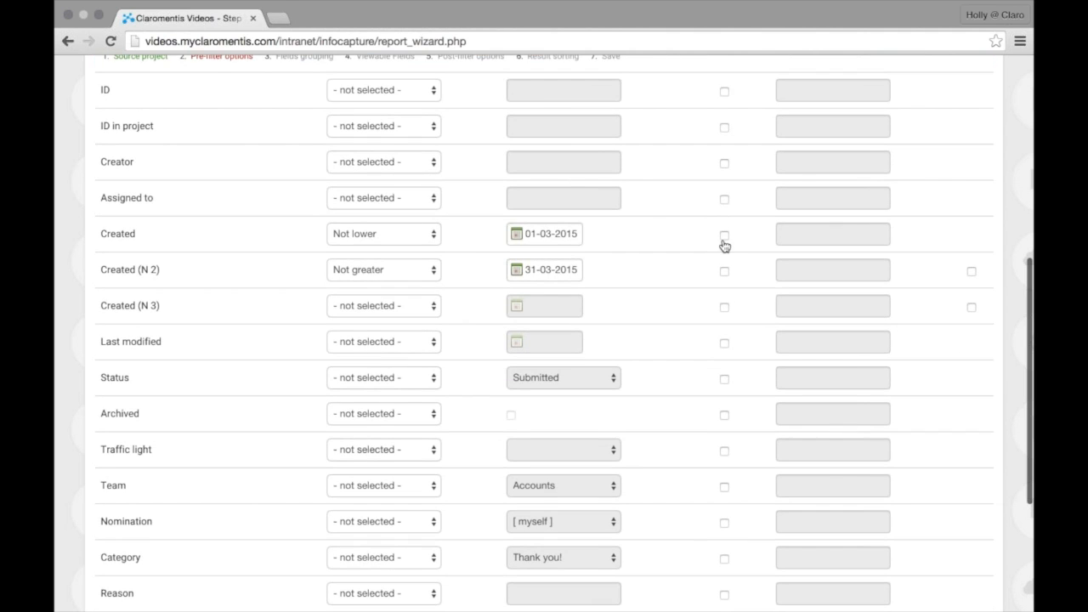
pyautogui.click(723, 235)
pyautogui.click(829, 233)
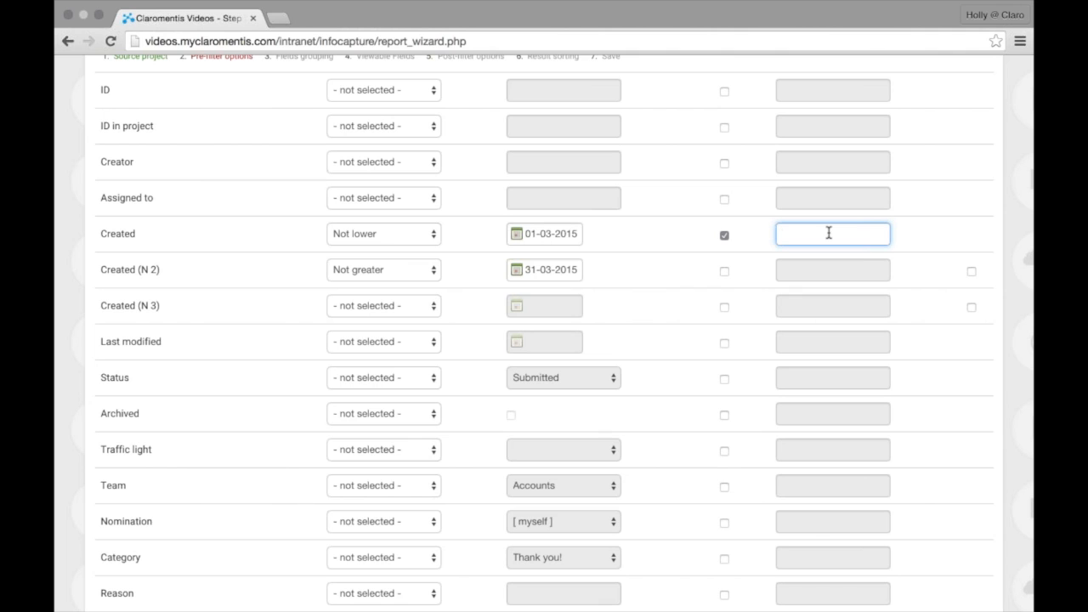
pyautogui.write('Date')
pyautogui.write(' f')
pyautogui.write('From')
pyautogui.click(724, 271)
pyautogui.write('a')
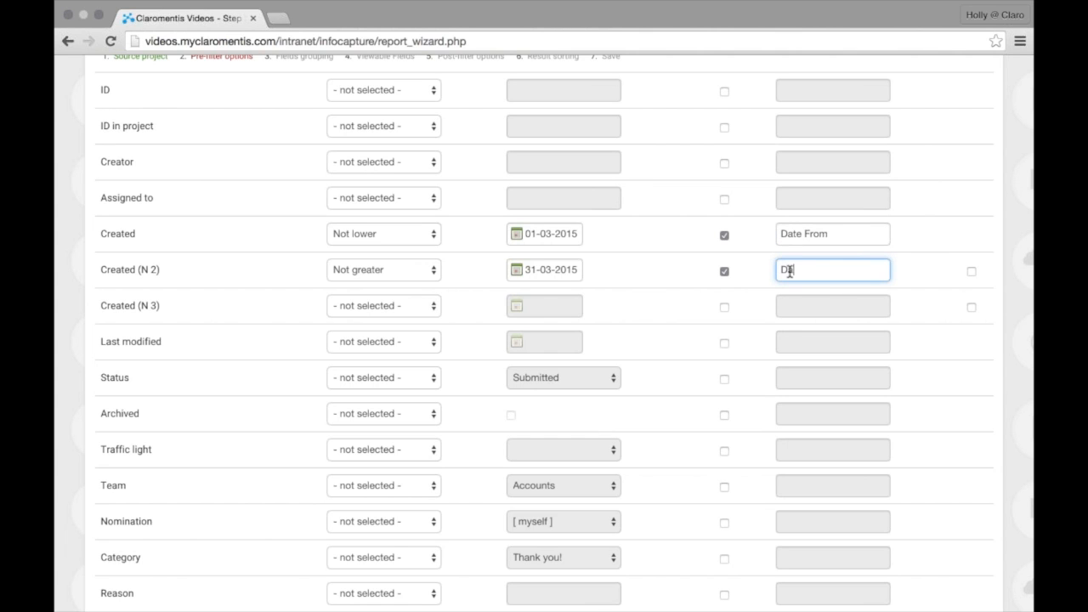
pyautogui.write('te To')
pyautogui.scroll(-3, 654, 291)
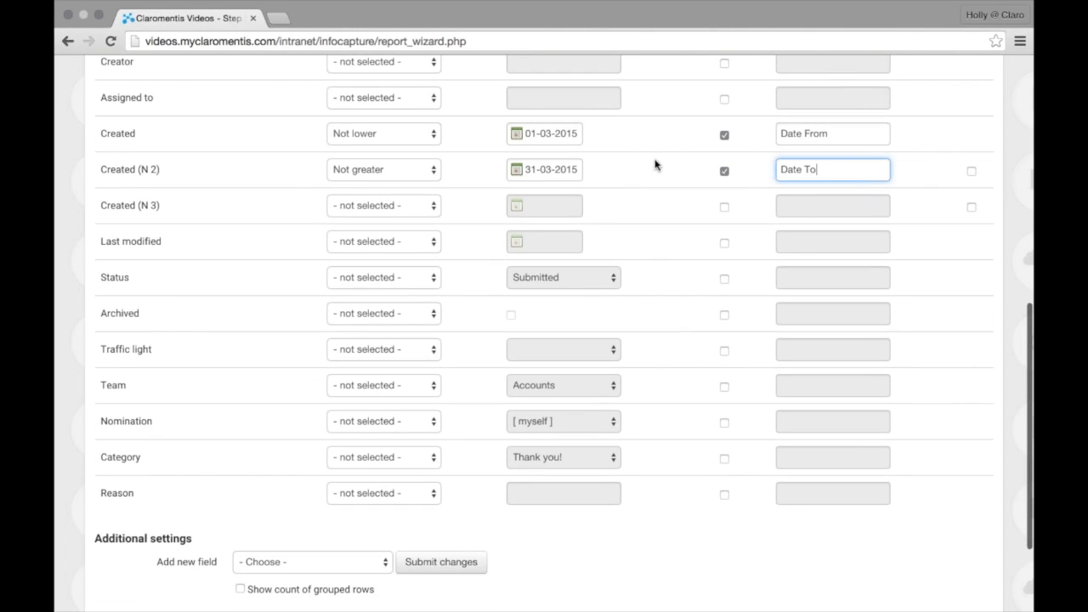
pyautogui.scroll(-1, 655, 162)
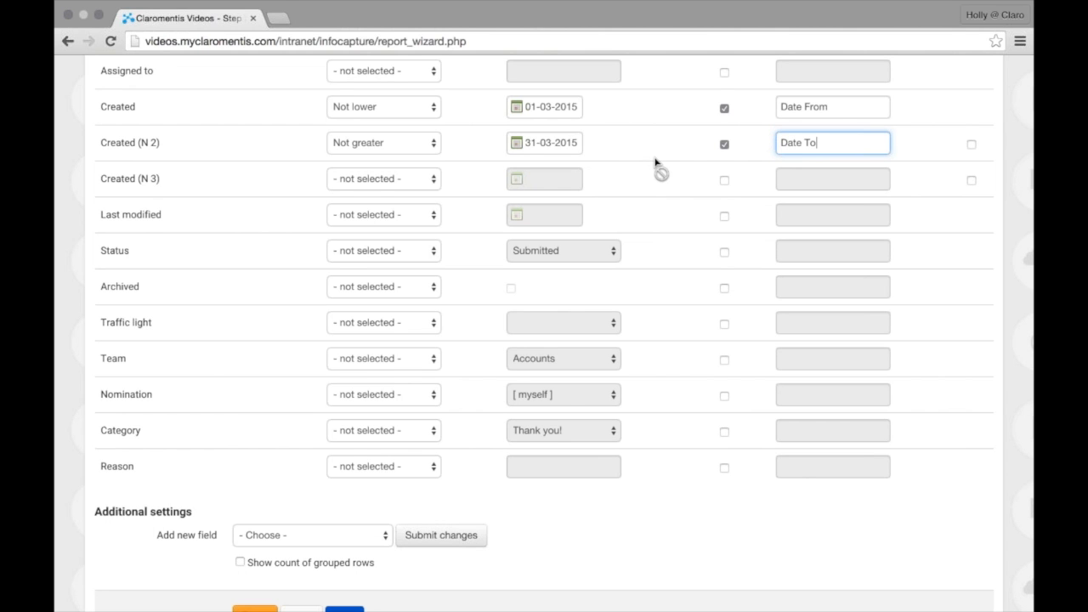
pyautogui.scroll(-3, 347, 456)
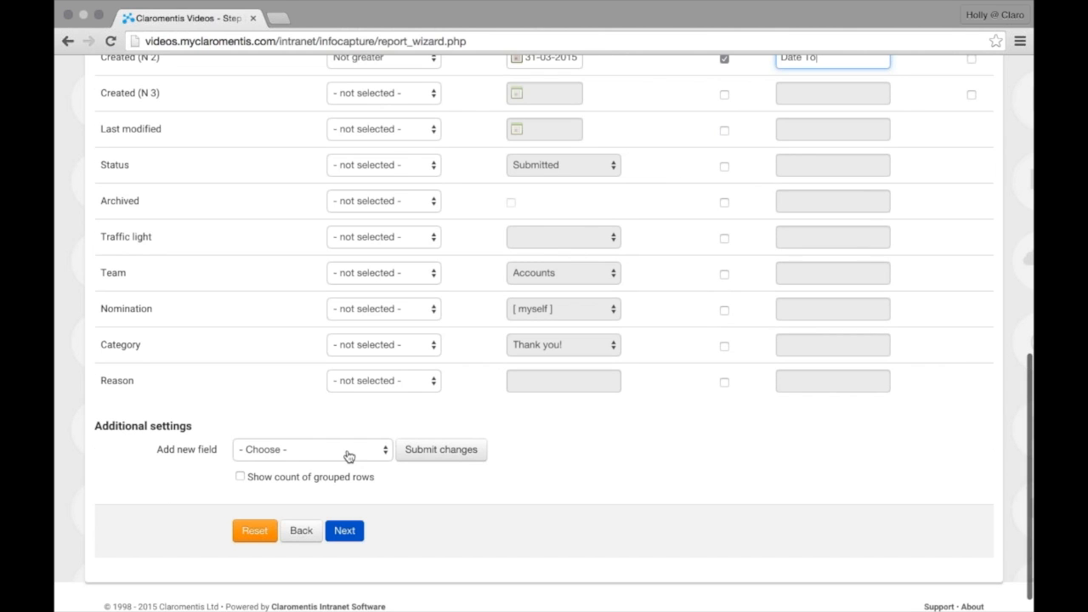
# Group the report by the Team field
pyautogui.click(344, 532)
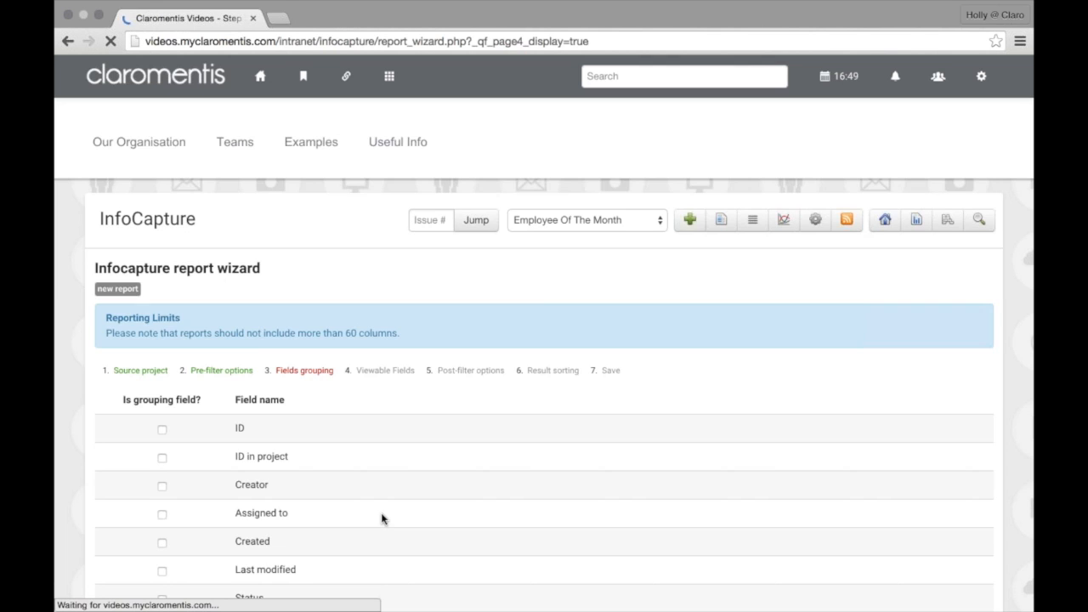
pyautogui.scroll(-4, 382, 519)
pyautogui.scroll(-2, 382, 519)
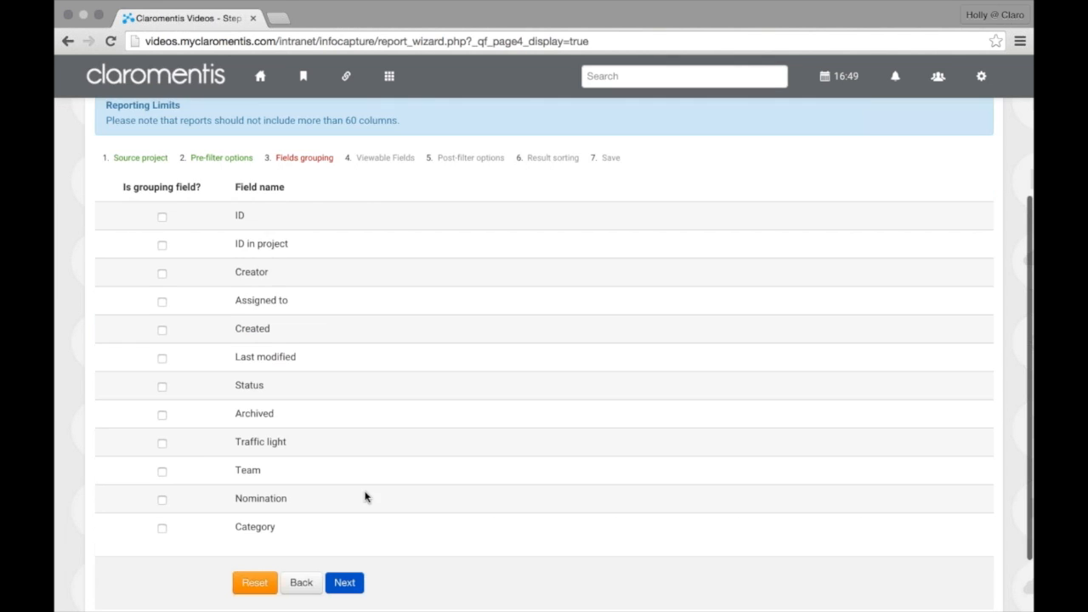
pyautogui.click(156, 478)
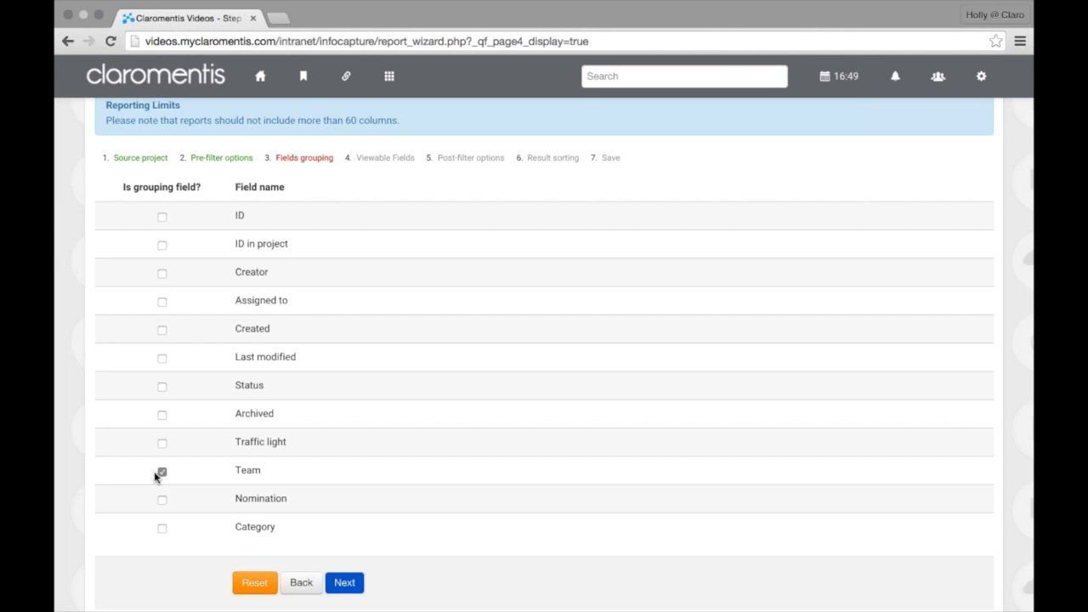
# Show Team as a viewable field labelled 'Team' and skip the post-filter options
pyautogui.click(351, 586)
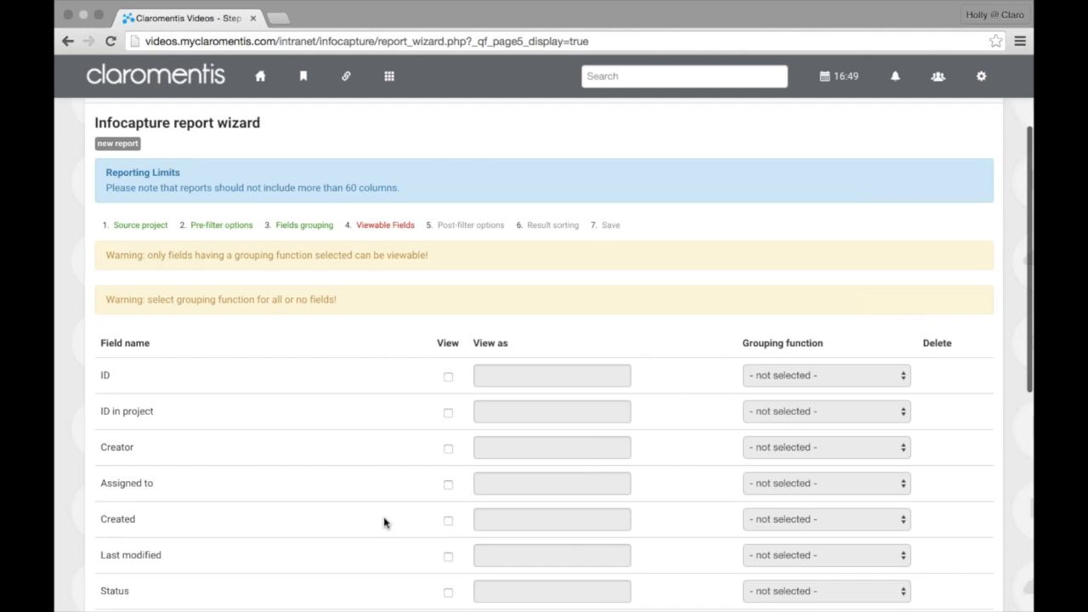
pyautogui.scroll(-3, 384, 519)
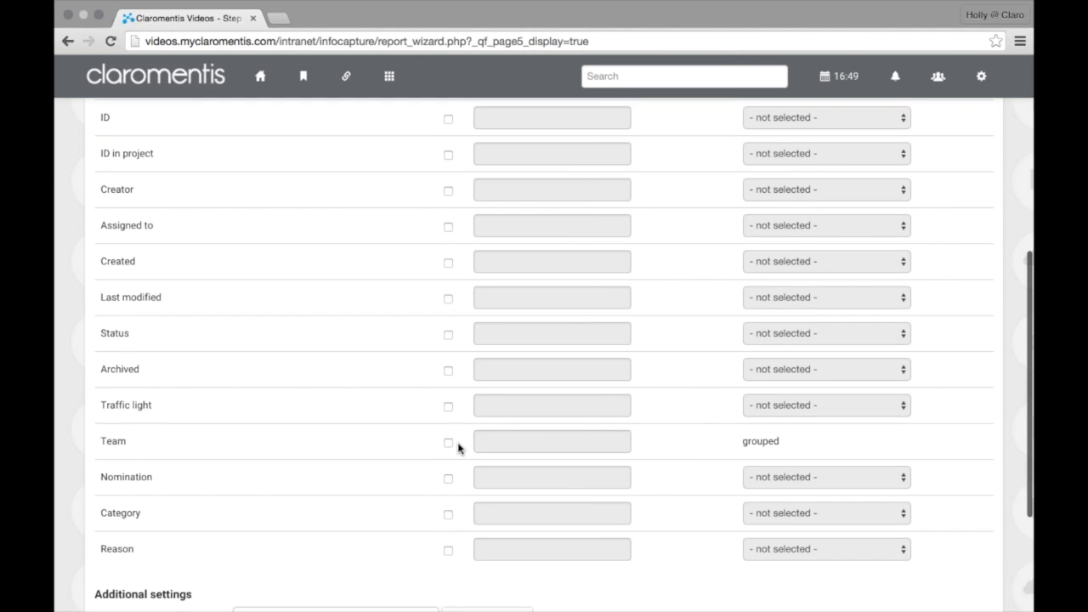
pyautogui.click(449, 443)
pyautogui.click(521, 448)
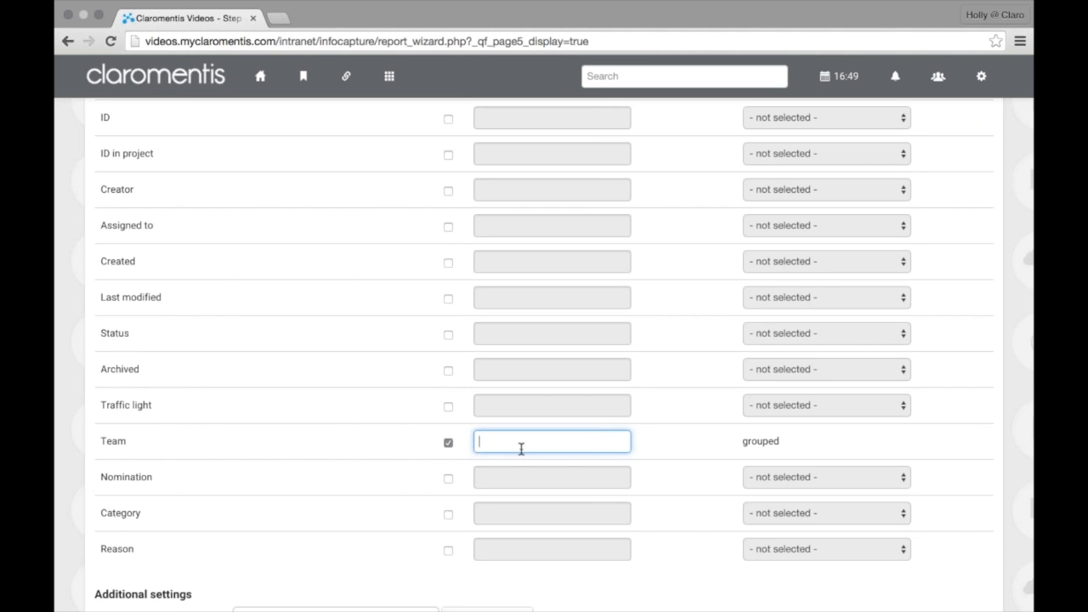
pyautogui.write('Team')
pyautogui.scroll(-3, 666, 473)
pyautogui.click(345, 576)
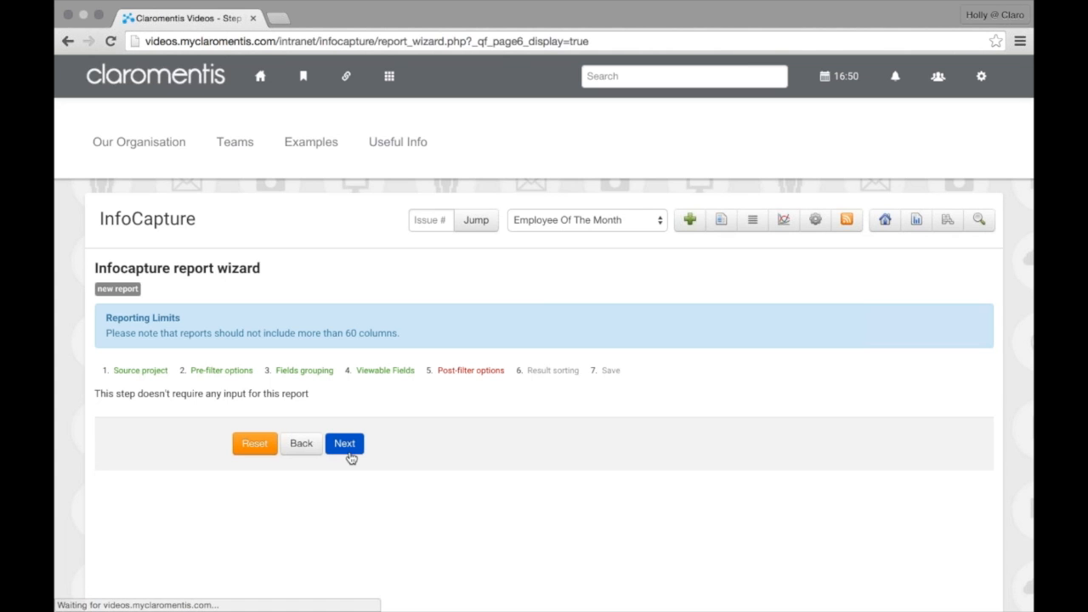
pyautogui.click(349, 451)
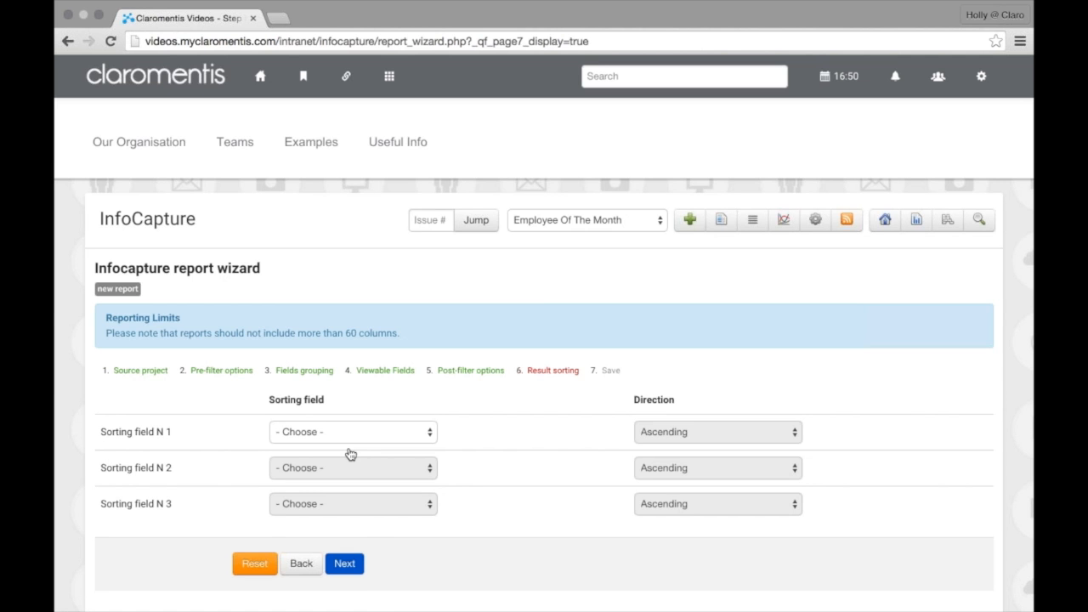
# Set Sorting field N 1 to Team
pyautogui.scroll(-1, 349, 392)
pyautogui.click(349, 390)
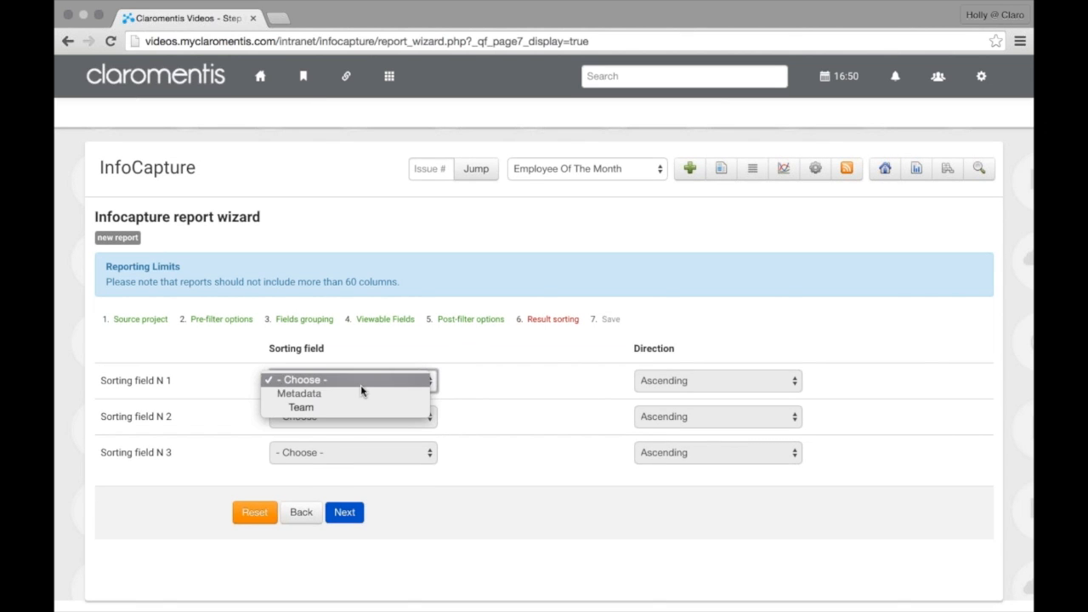
pyautogui.click(431, 408)
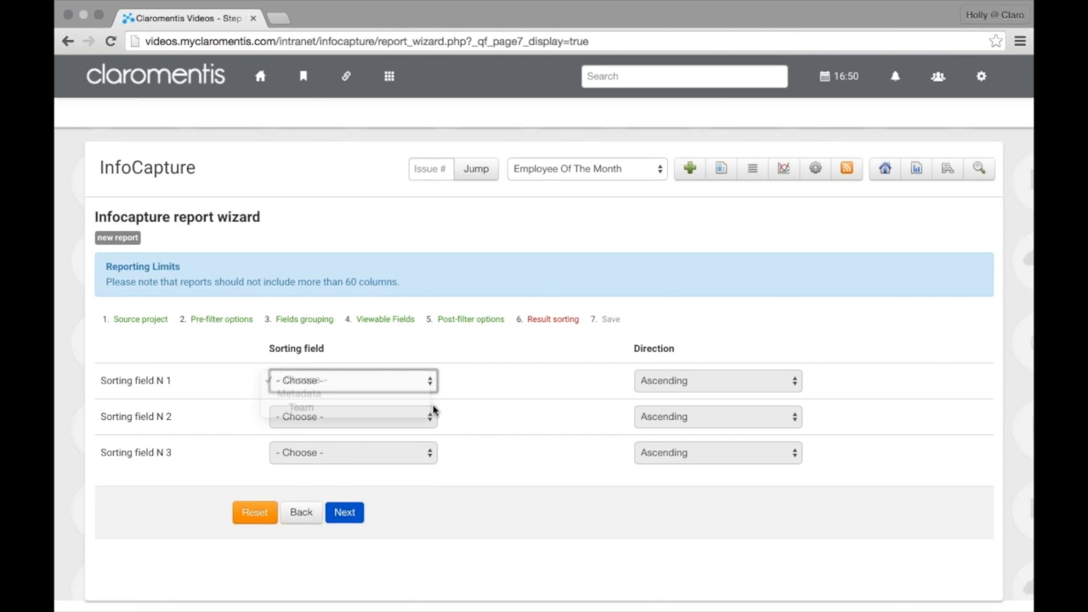
pyautogui.click(345, 512)
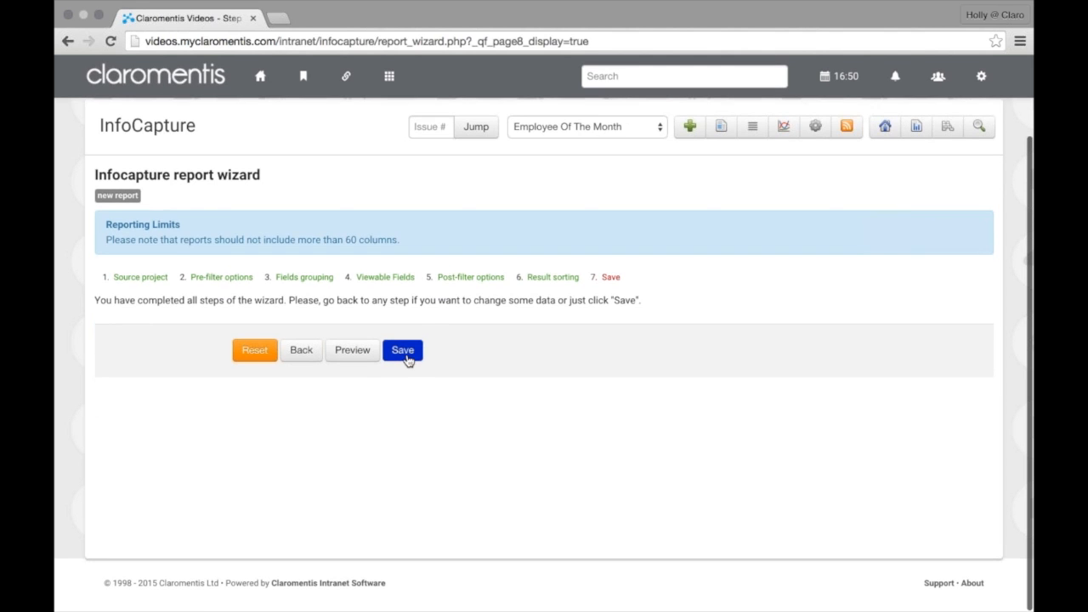
# Save the report titled 'Team By Date' in the Employee Of The Month category
pyautogui.click(404, 351)
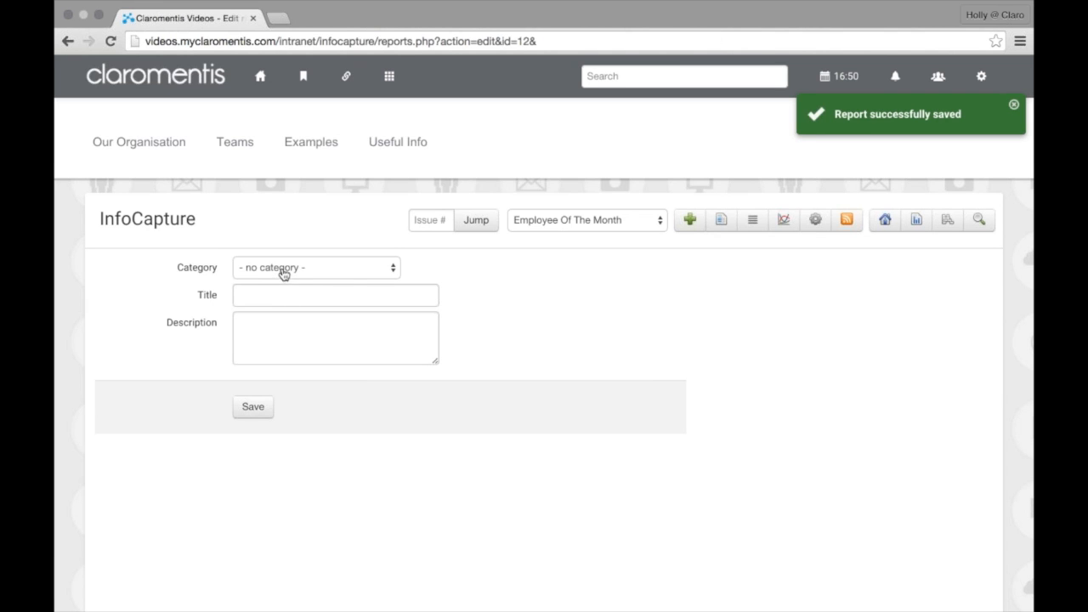
pyautogui.click(281, 272)
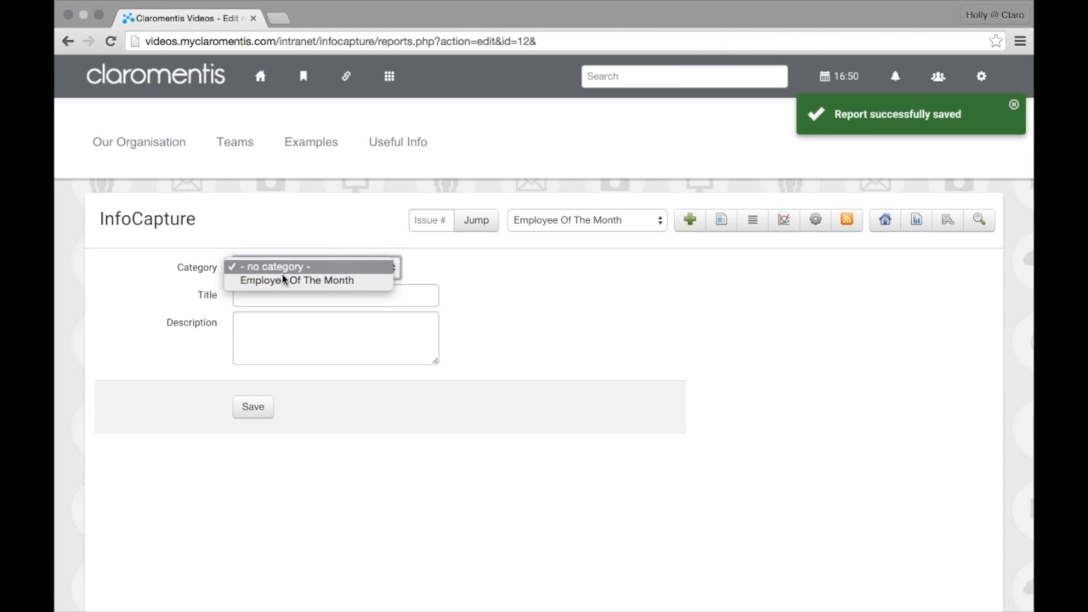
pyautogui.click(290, 280)
pyautogui.click(274, 295)
pyautogui.write('Da')
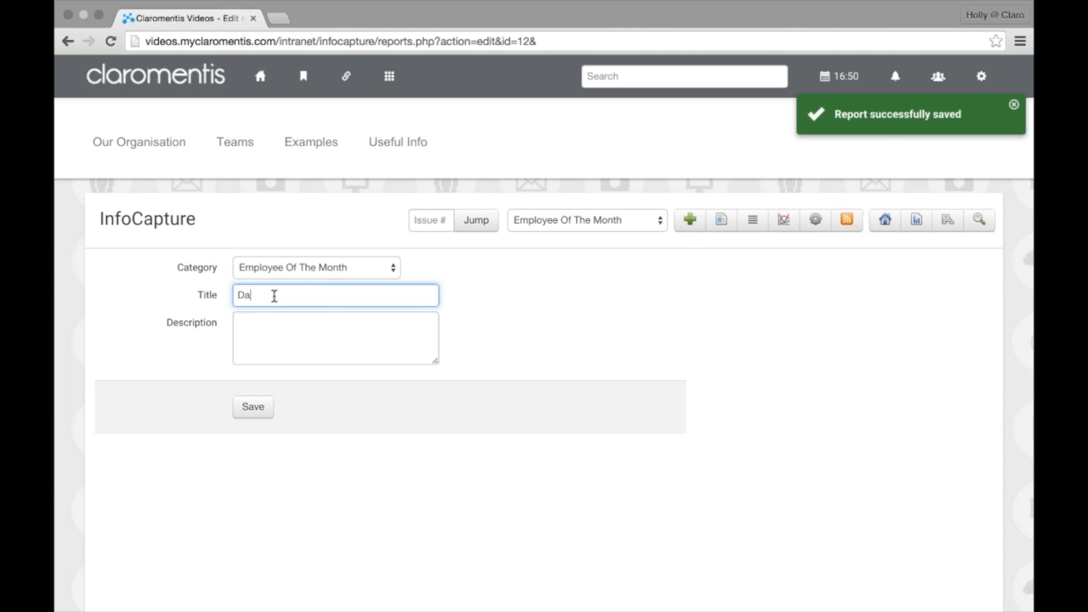
pyautogui.press('BackSpace')
pyautogui.press('BackSpace')
pyautogui.write('Team By D')
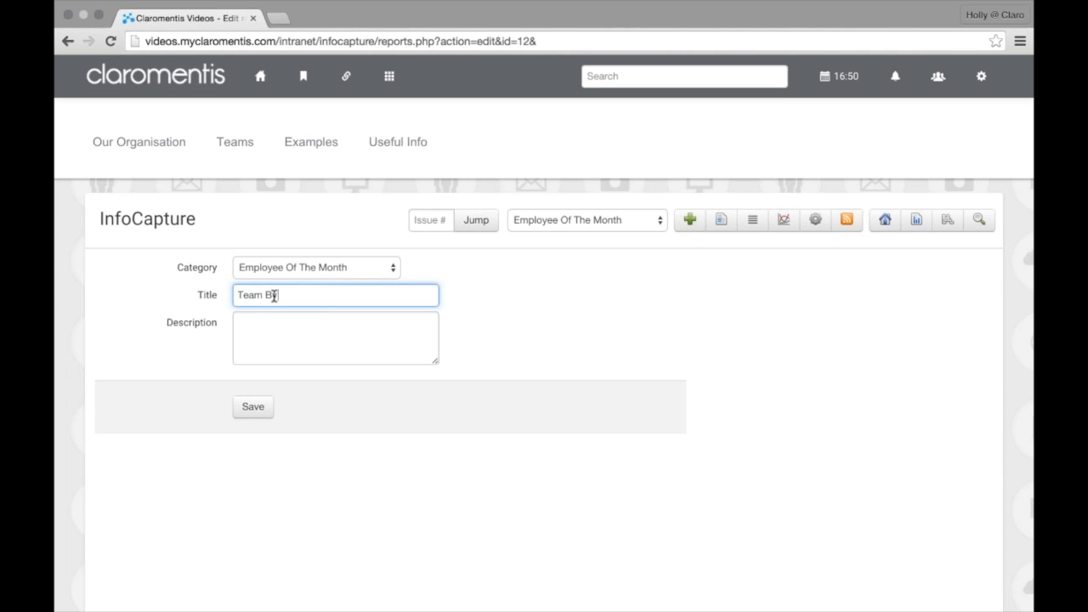
pyautogui.write('ate')
pyautogui.click(255, 408)
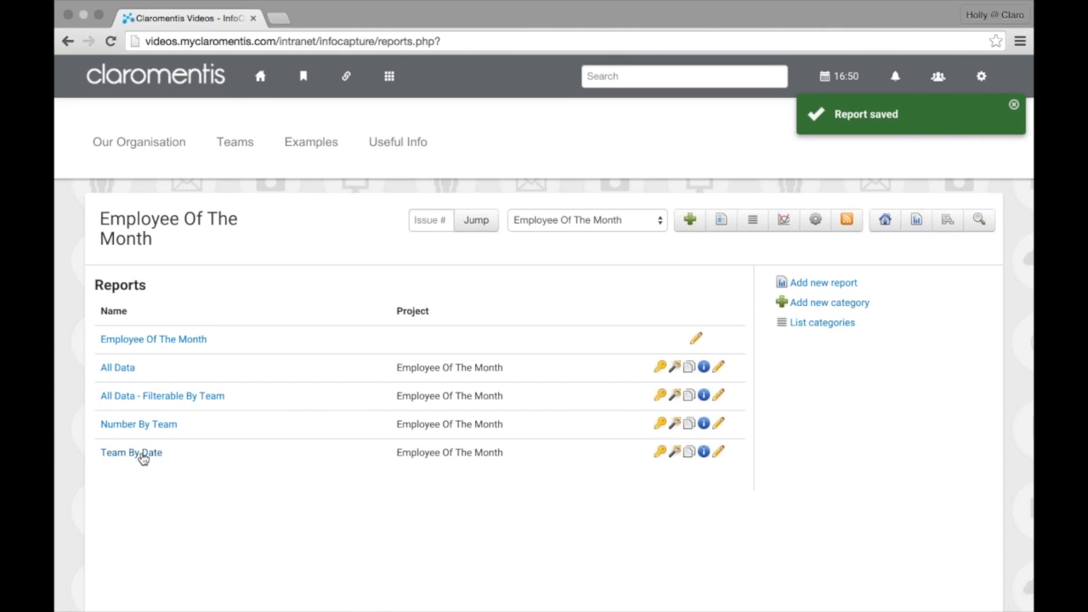
# Run Team By Date for March 2015 and review the five teams listed, then return to Reports
pyautogui.click(141, 456)
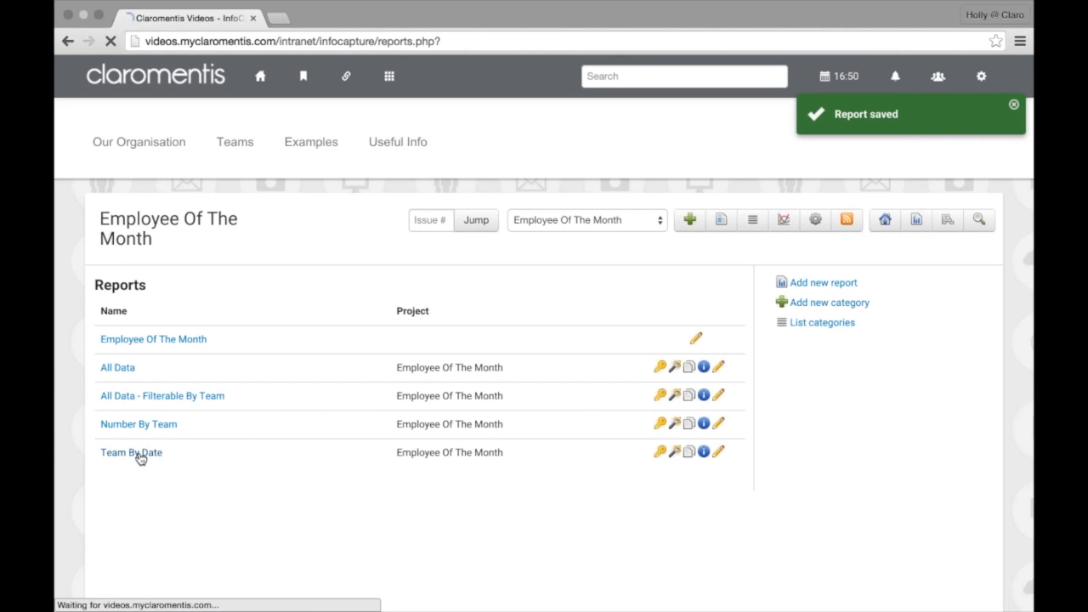
pyautogui.scroll(-2, 189, 455)
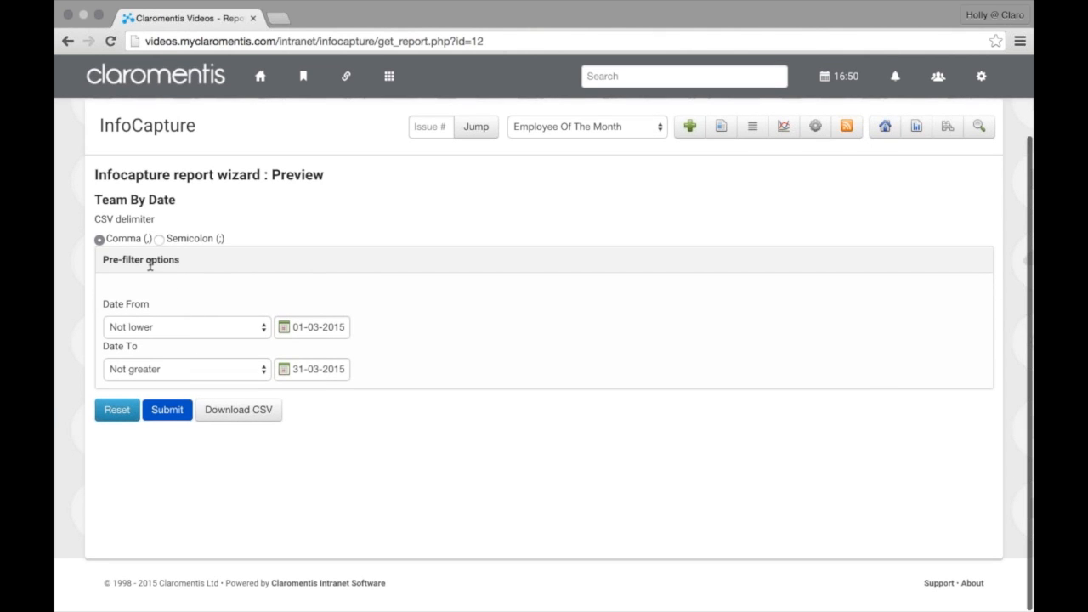
pyautogui.click(187, 329)
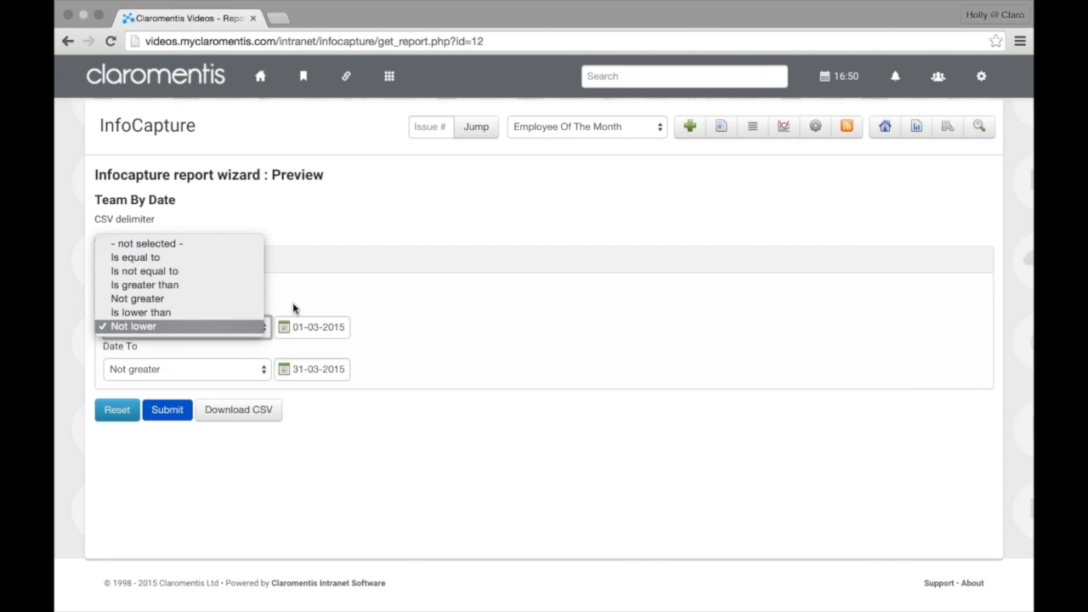
pyautogui.click(462, 304)
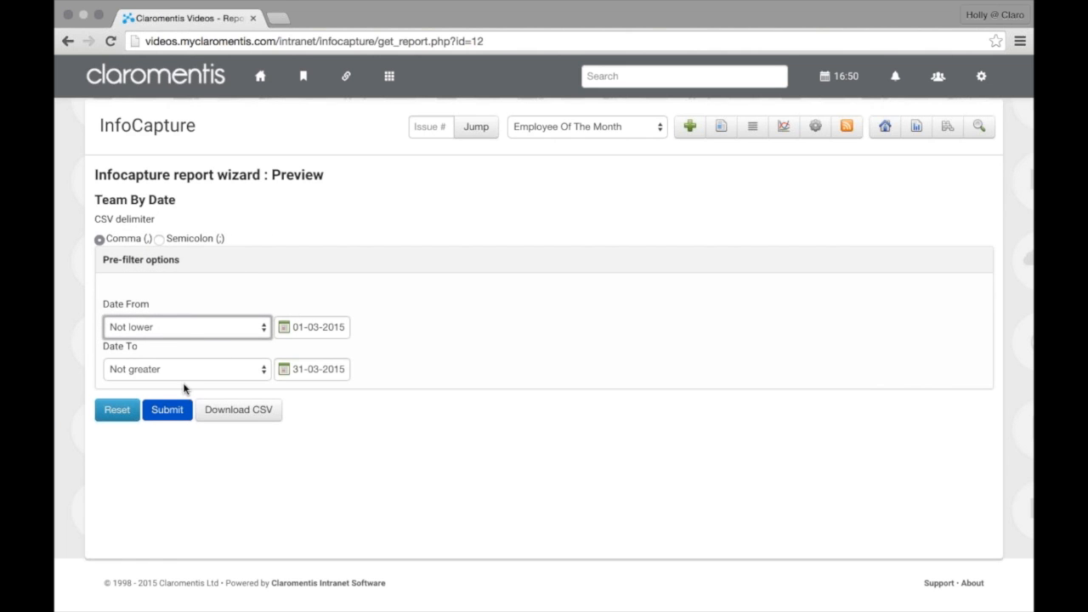
pyautogui.click(171, 413)
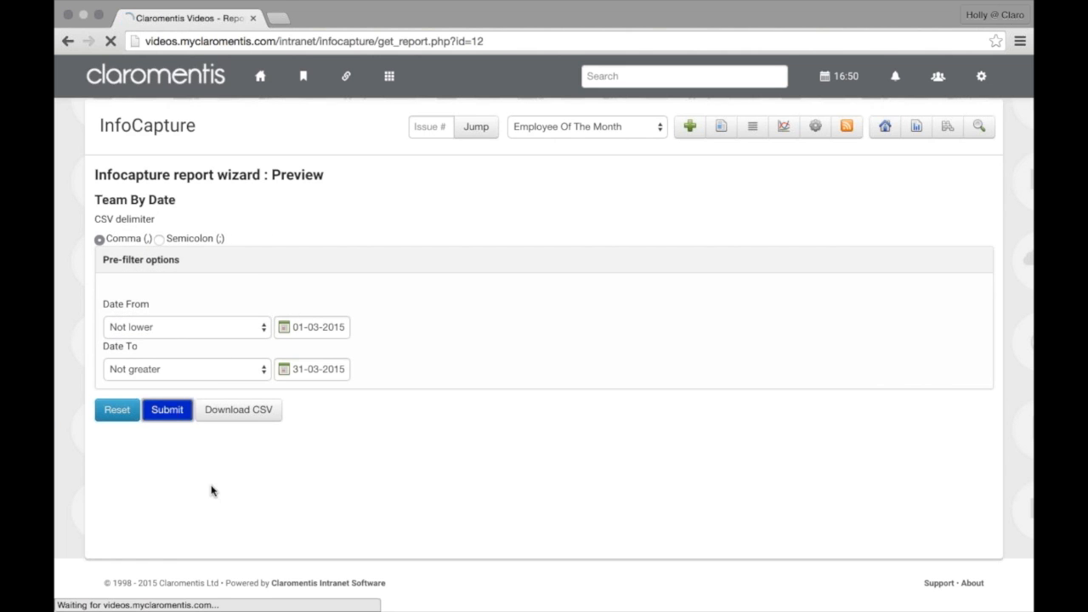
pyautogui.scroll(-4, 231, 462)
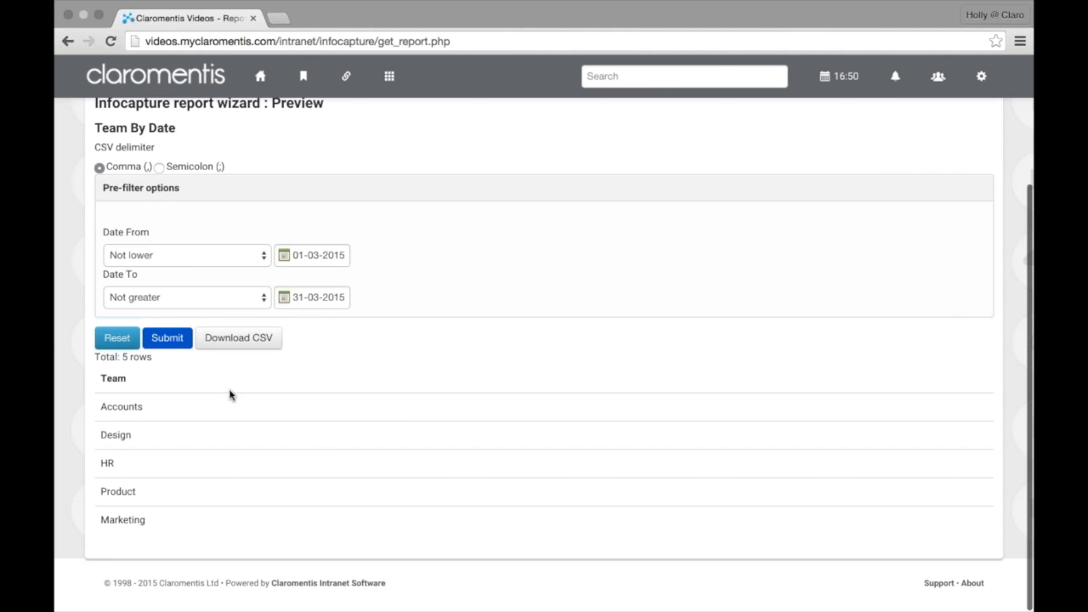
pyautogui.scroll(3, 231, 396)
pyautogui.click(917, 220)
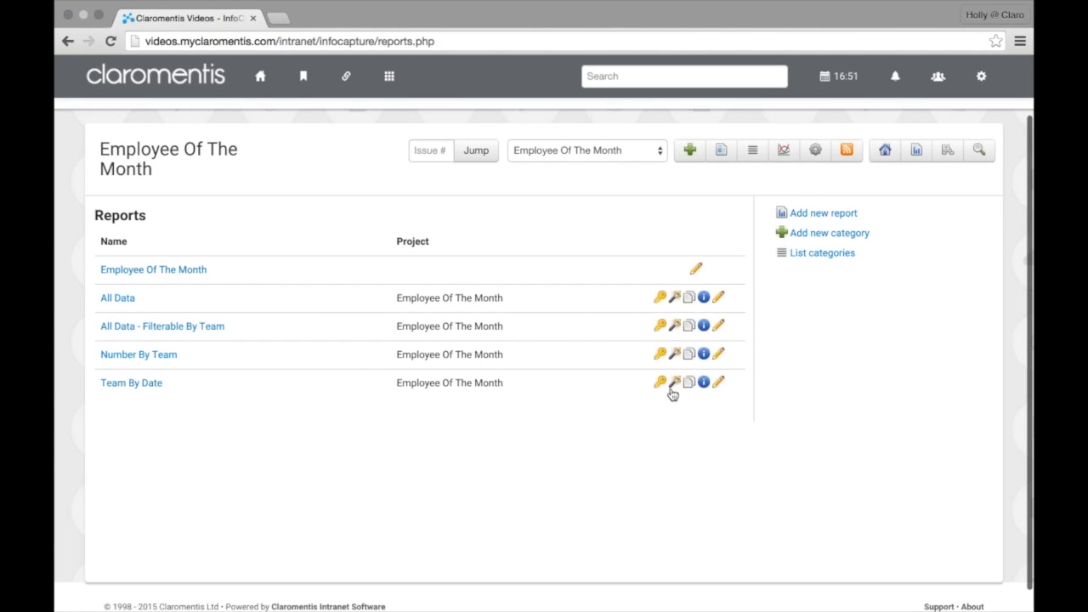
# Reopen Team By Date for editing and enable 'Show count of grouped rows'
pyautogui.click(672, 391)
pyautogui.scroll(-1, 520, 442)
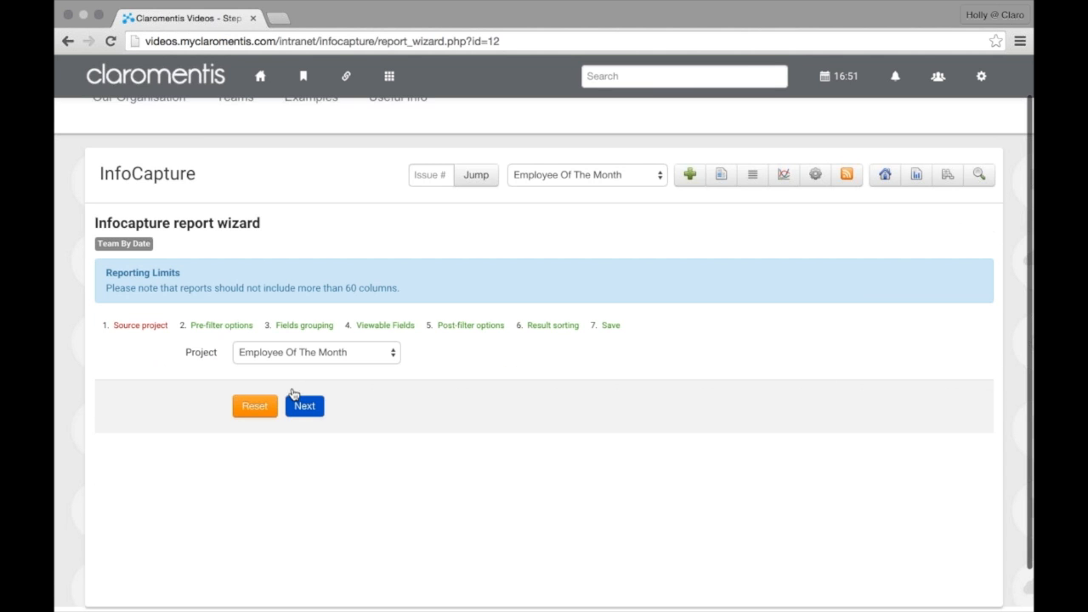
pyautogui.click(238, 328)
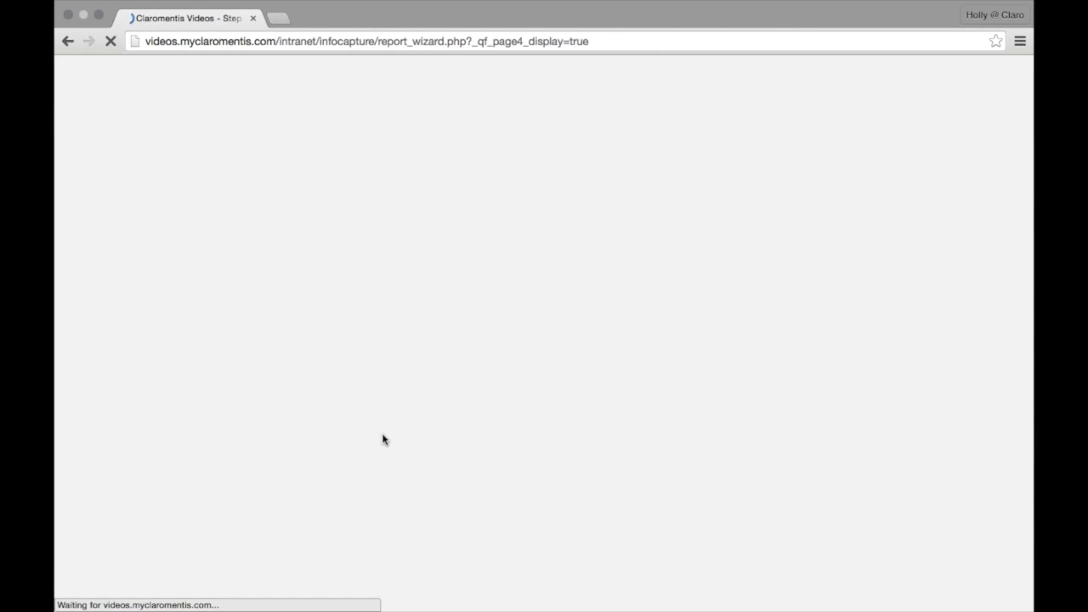
pyautogui.scroll(-5, 381, 437)
pyautogui.scroll(4, 381, 321)
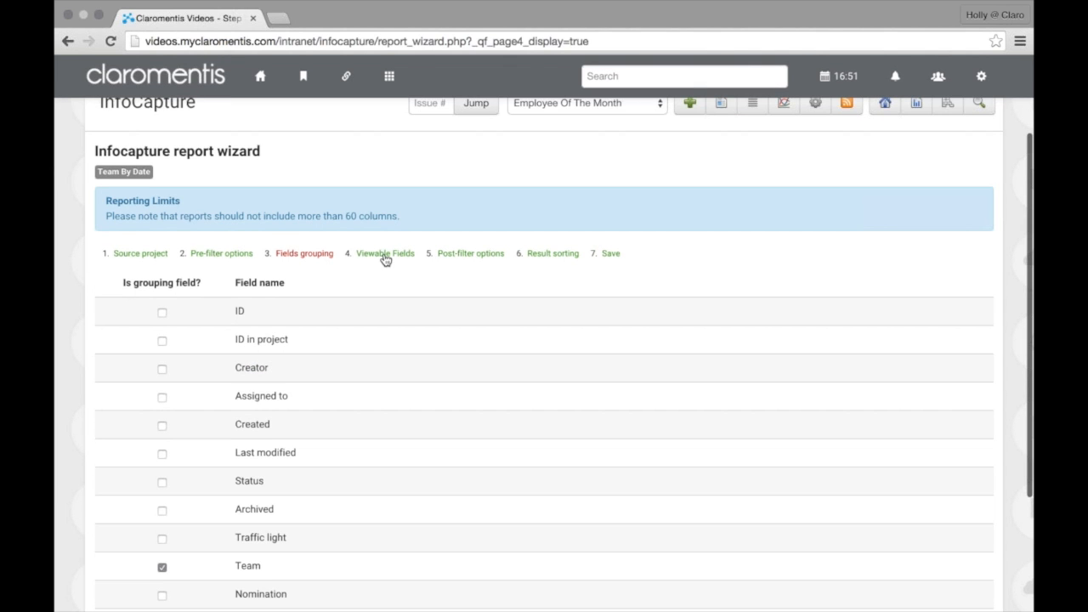
pyautogui.click(385, 256)
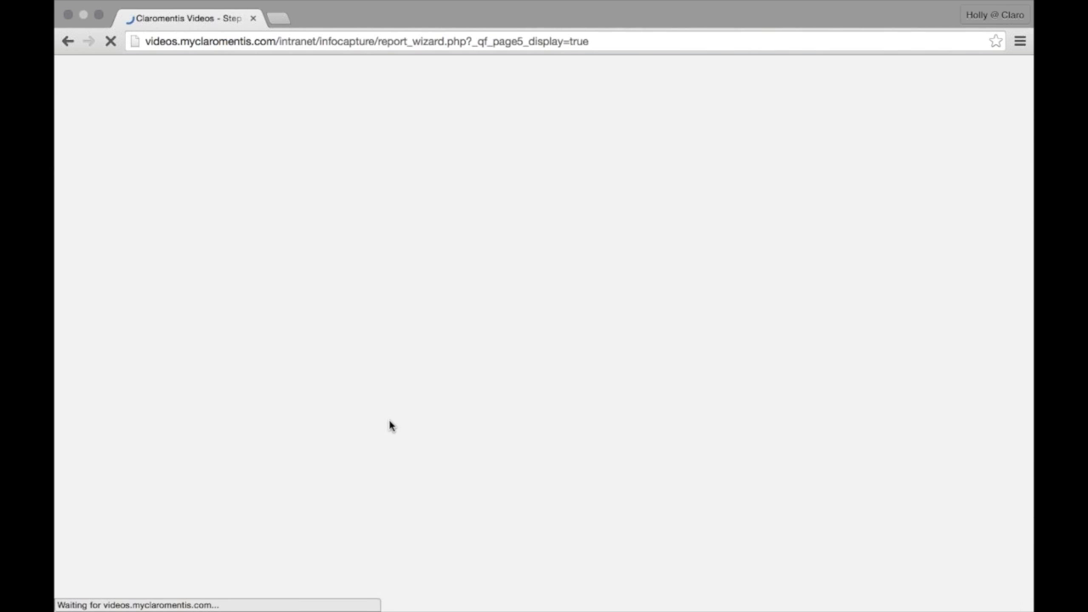
pyautogui.scroll(-10, 280, 471)
pyautogui.click(287, 459)
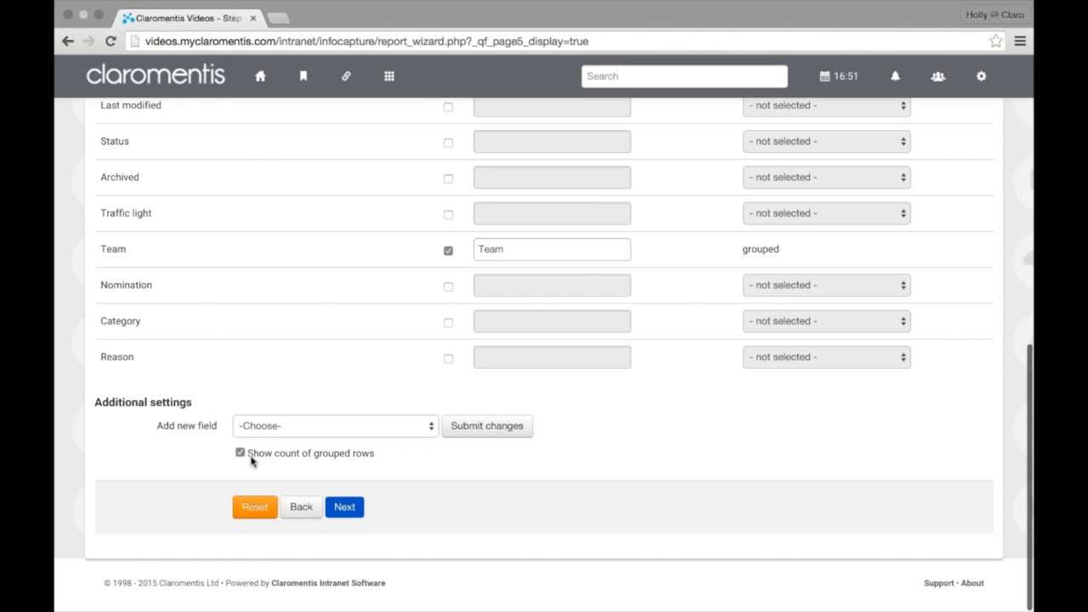
# Continue through post-filter and sorting steps, keeping Team sorting, and re-save the report
pyautogui.click(361, 522)
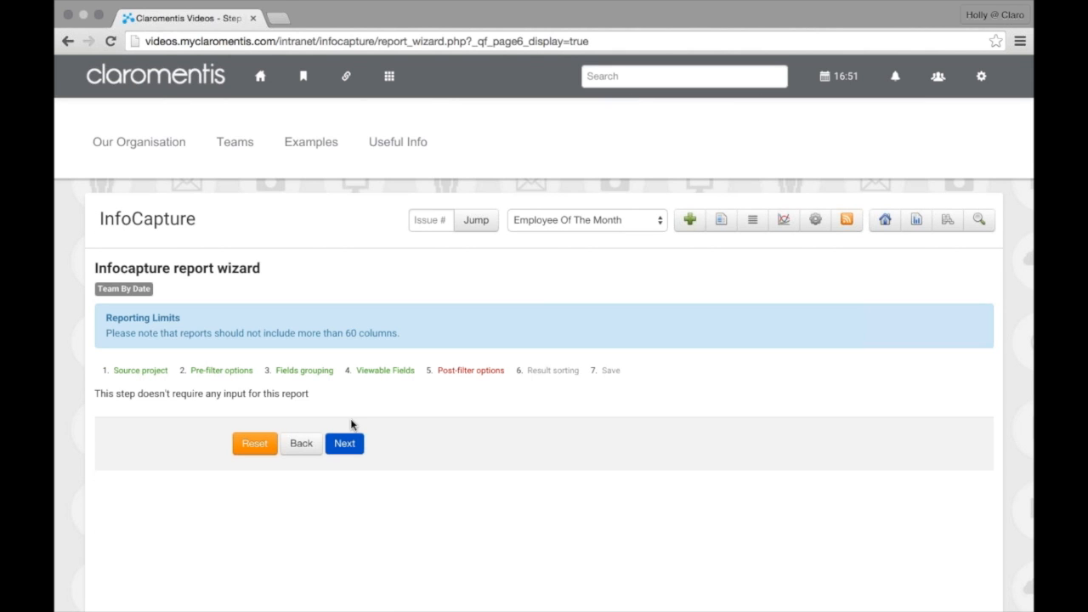
pyautogui.click(352, 439)
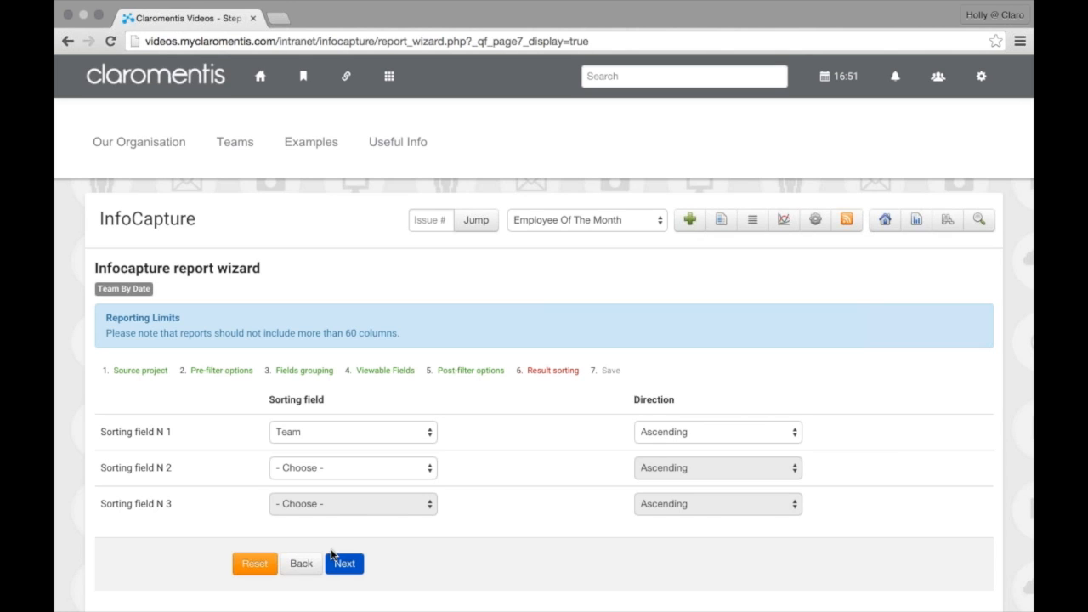
pyautogui.click(332, 557)
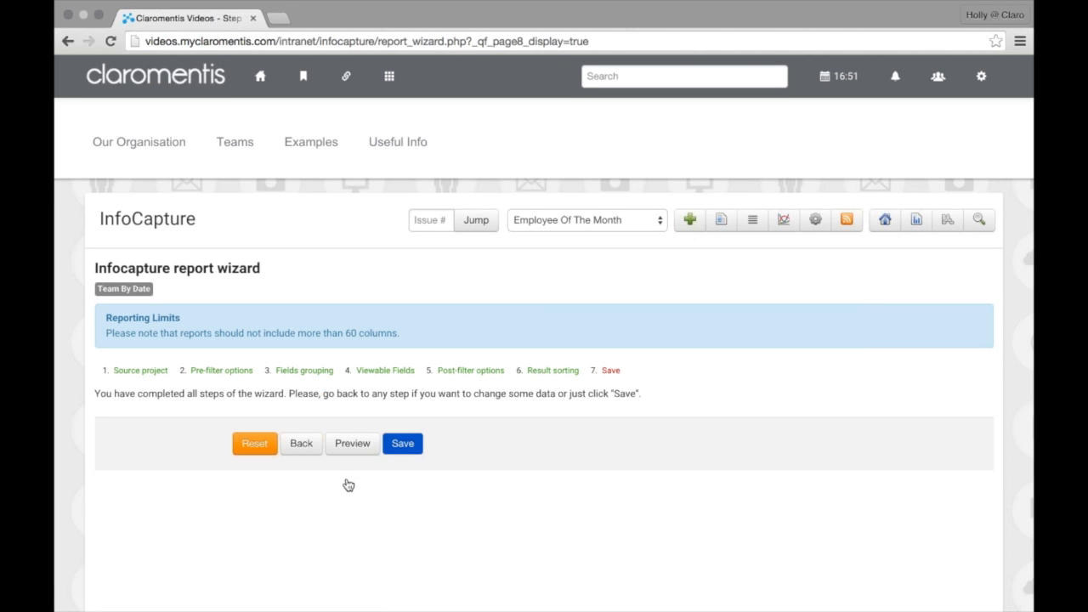
pyautogui.click(396, 452)
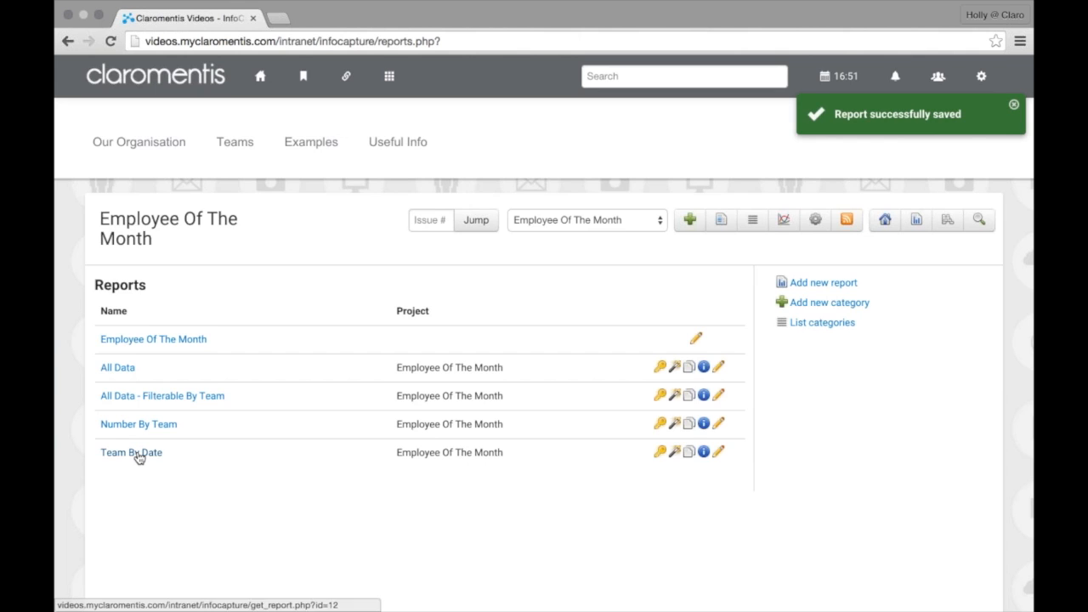
pyautogui.click(136, 453)
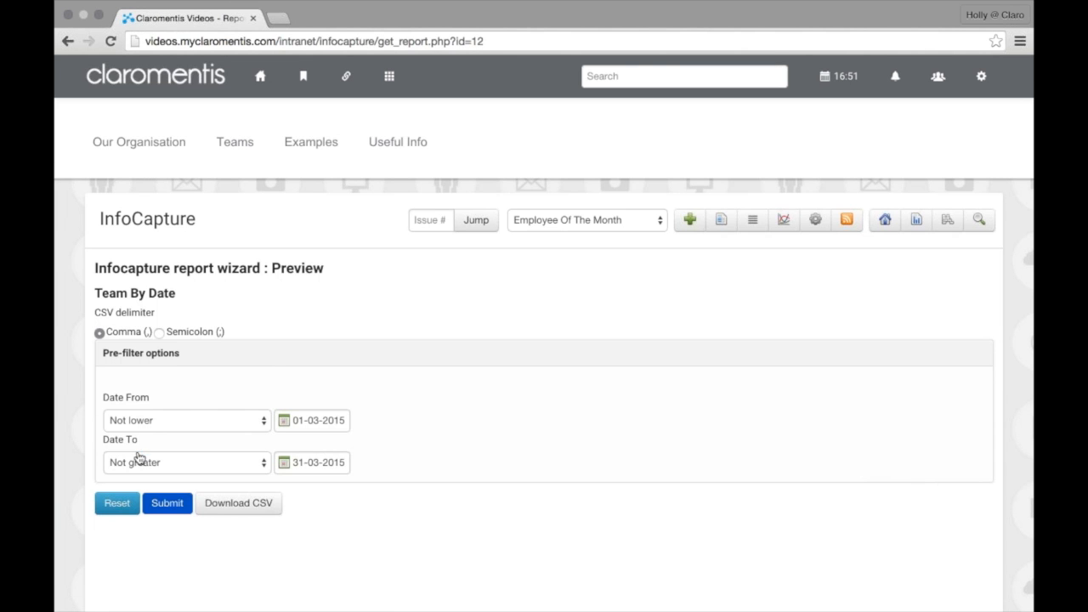
# Rerun Team By Date for 01-02-2015 to 28-02-2015, which returns nothing, then go back to Reports
pyautogui.click(175, 505)
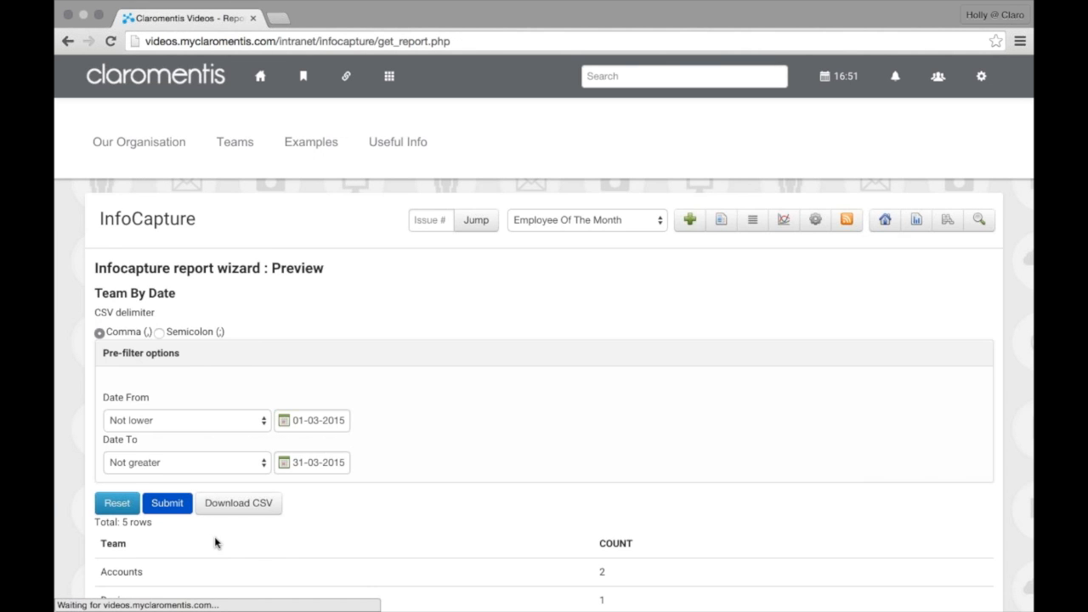
pyautogui.scroll(-3, 214, 544)
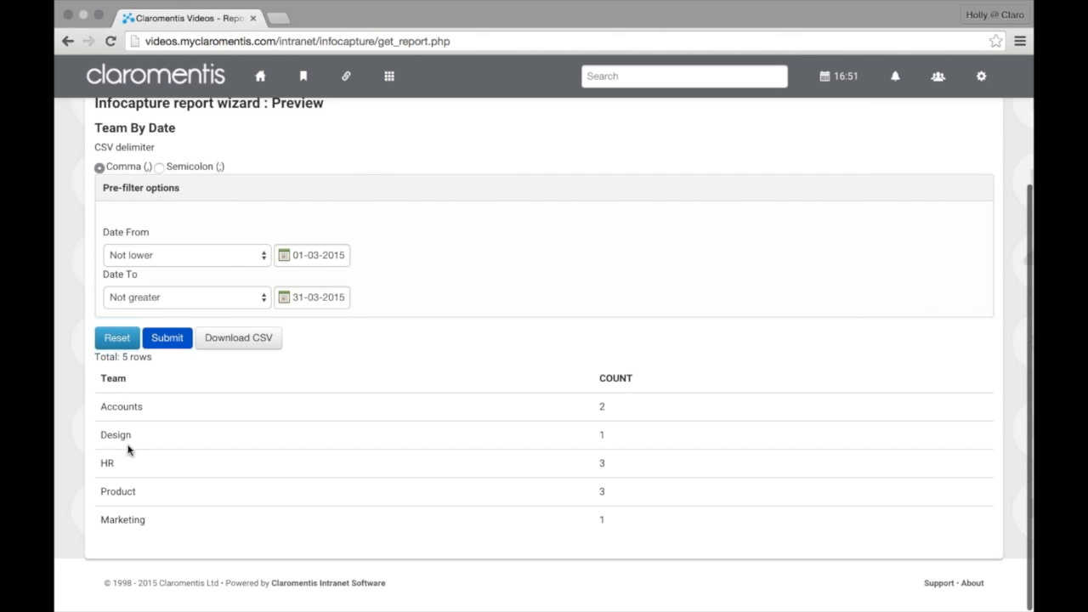
pyautogui.click(326, 257)
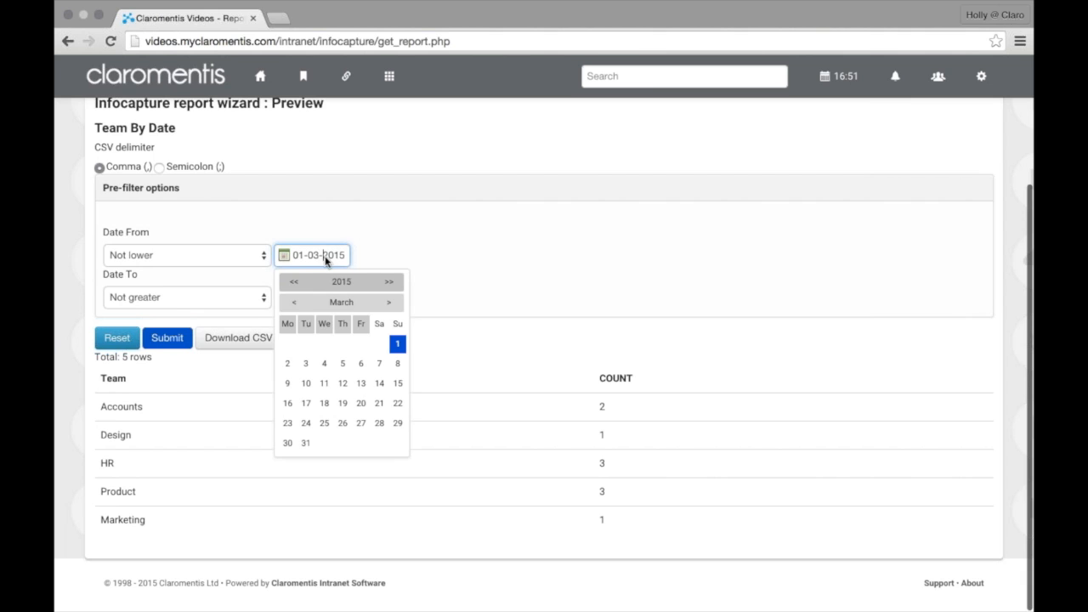
pyautogui.click(294, 303)
pyautogui.click(397, 344)
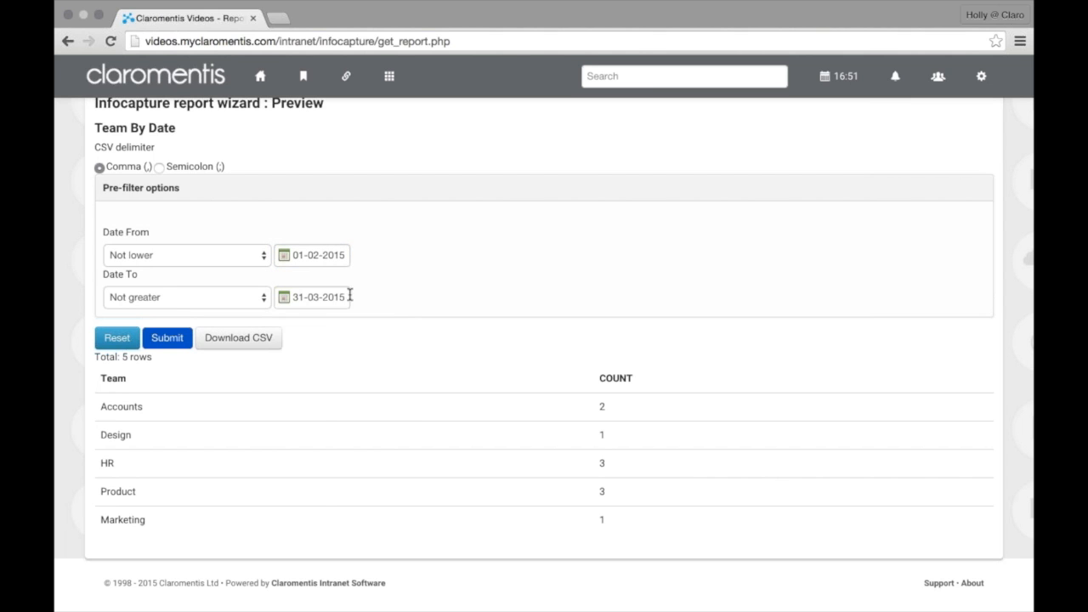
pyautogui.click(348, 296)
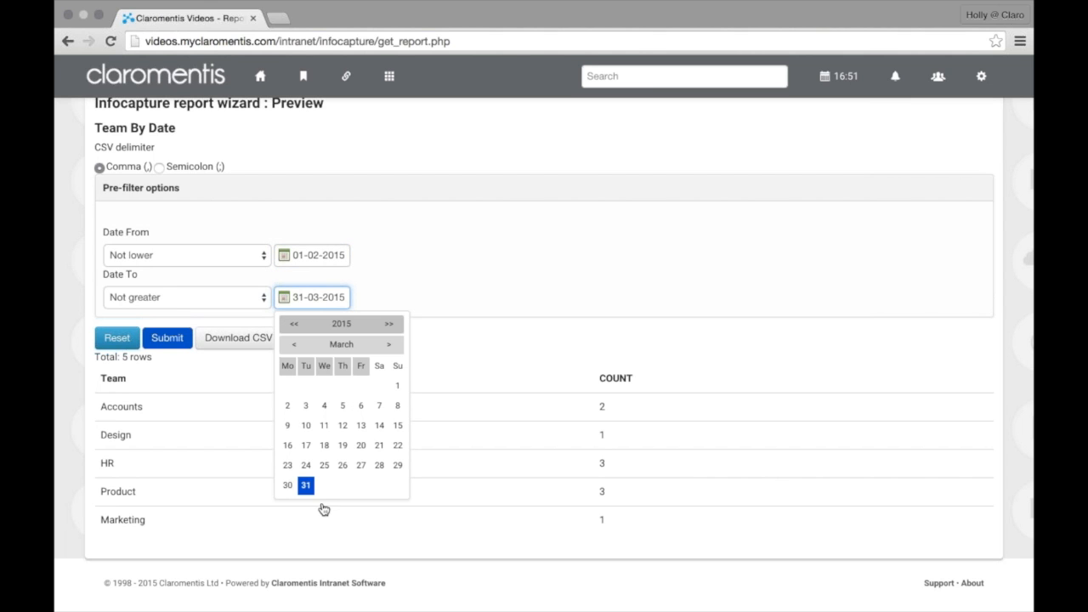
pyautogui.click(294, 345)
pyautogui.click(379, 465)
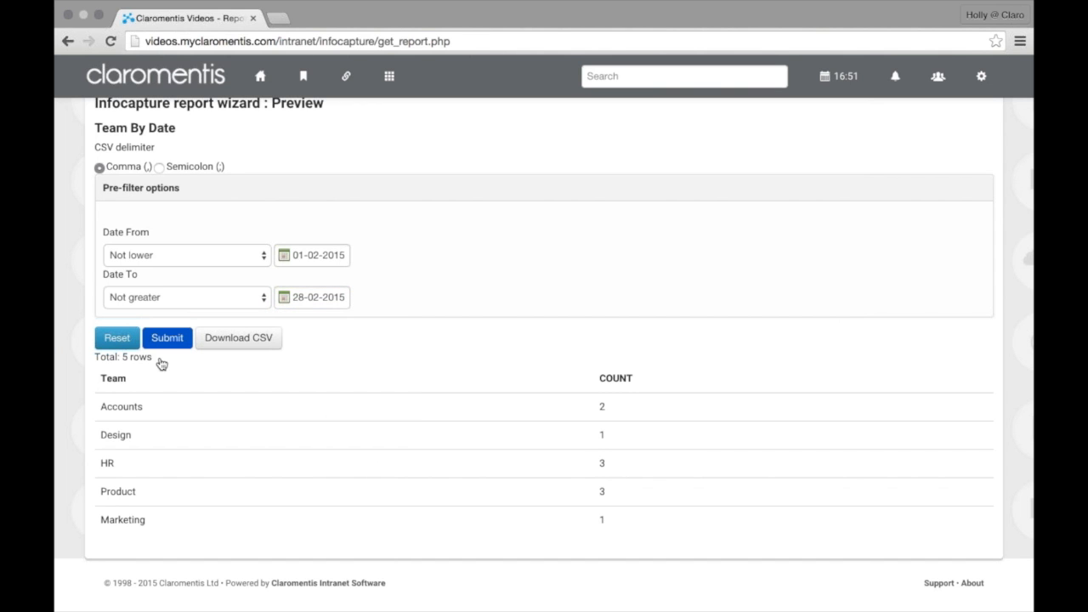
pyautogui.click(163, 338)
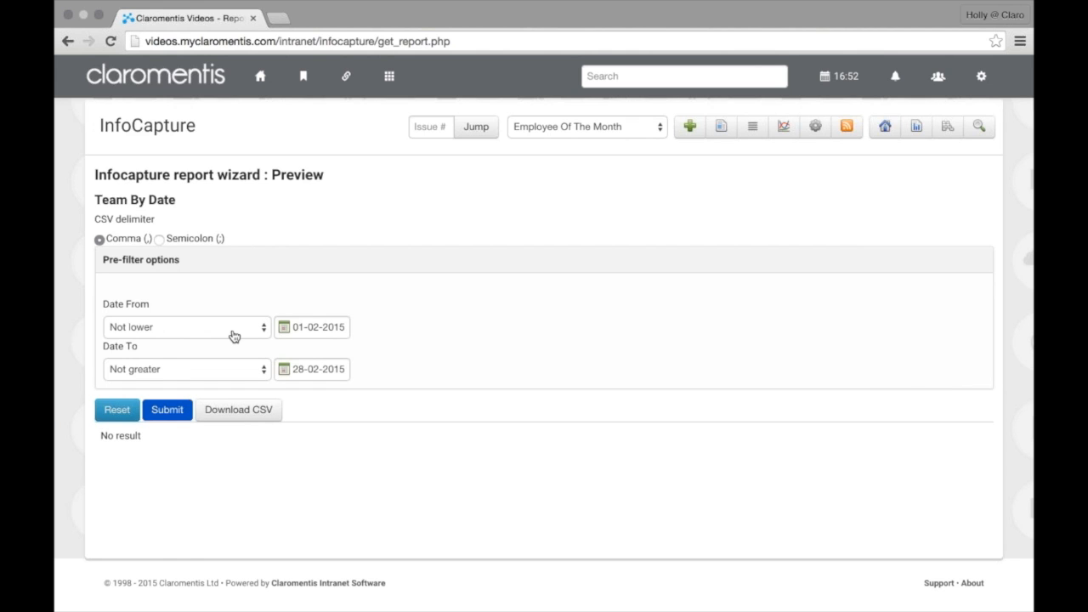
pyautogui.click(918, 134)
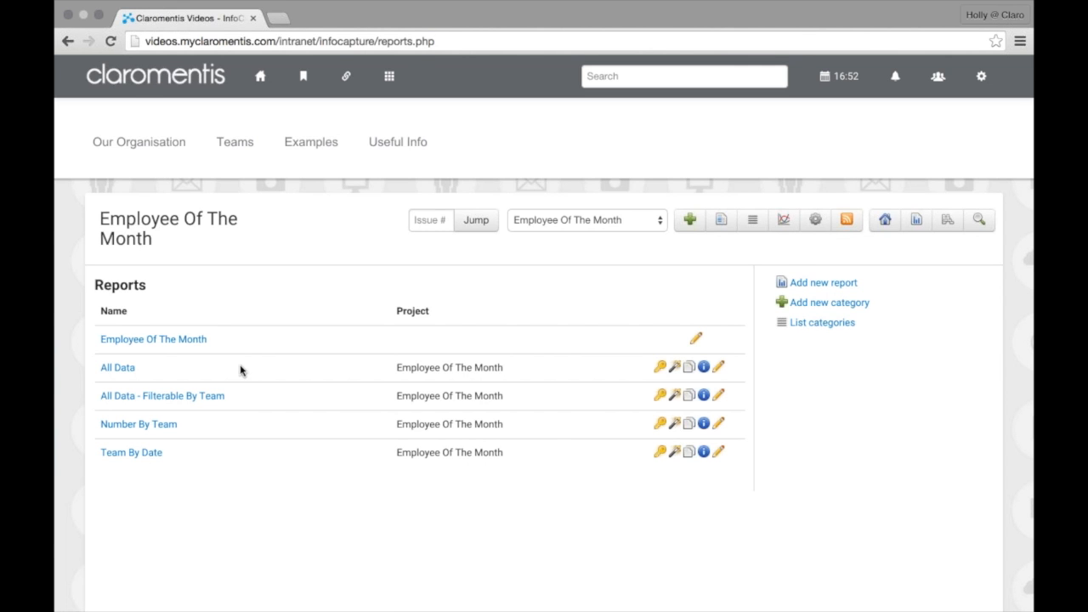
pyautogui.scroll(-1, 229, 378)
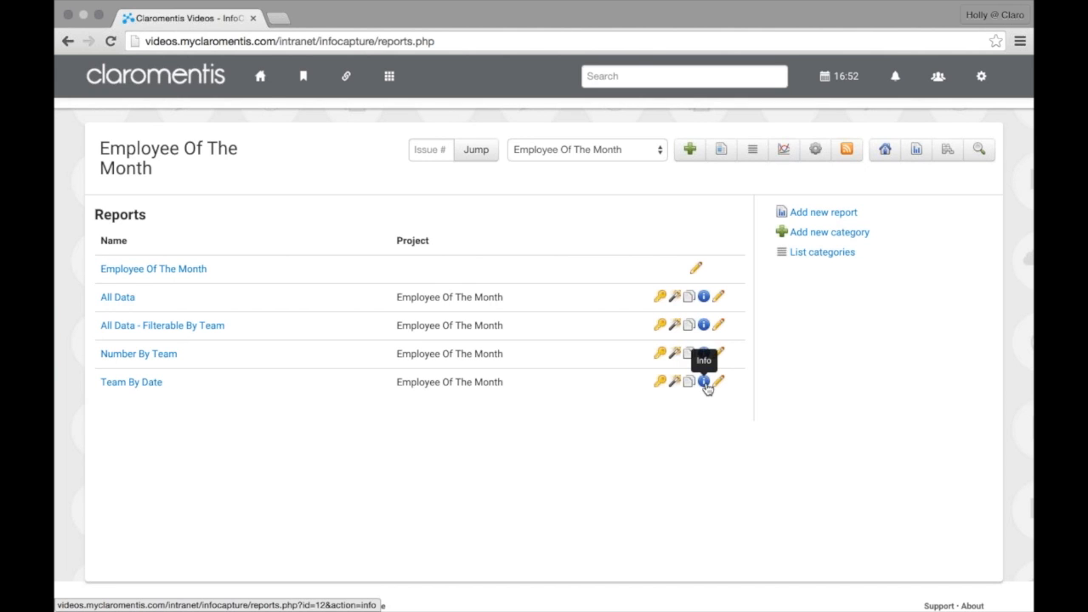
pyautogui.click(661, 384)
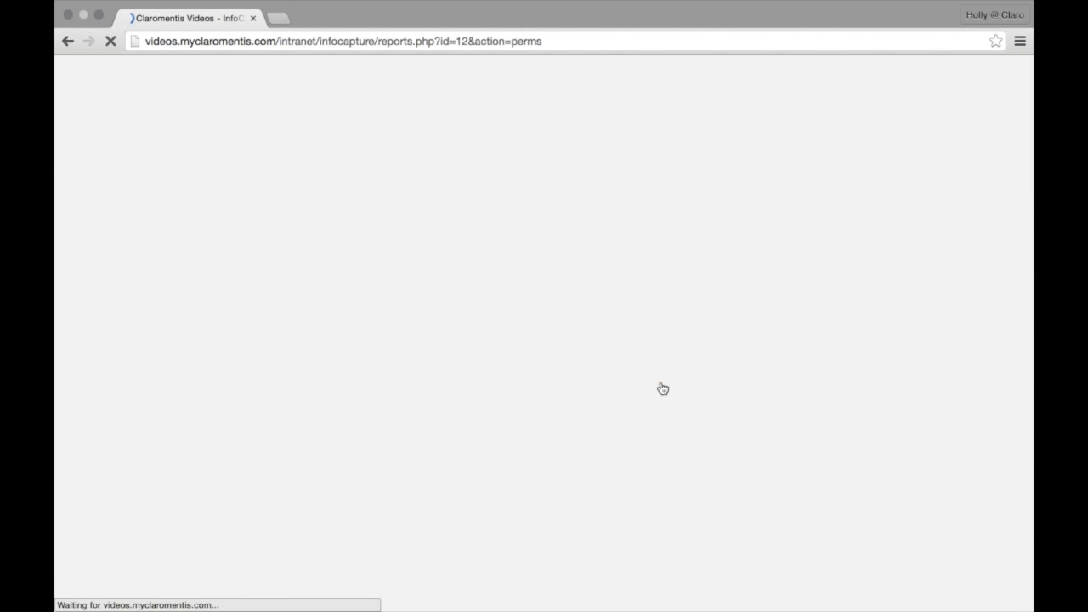
pyautogui.scroll(-1, 468, 414)
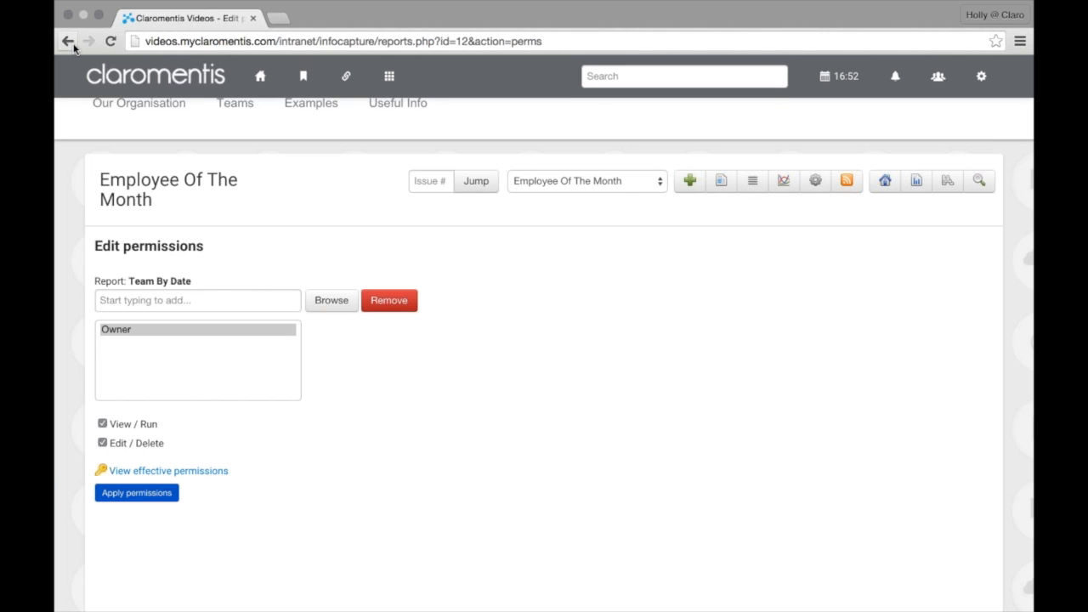
pyautogui.click(68, 43)
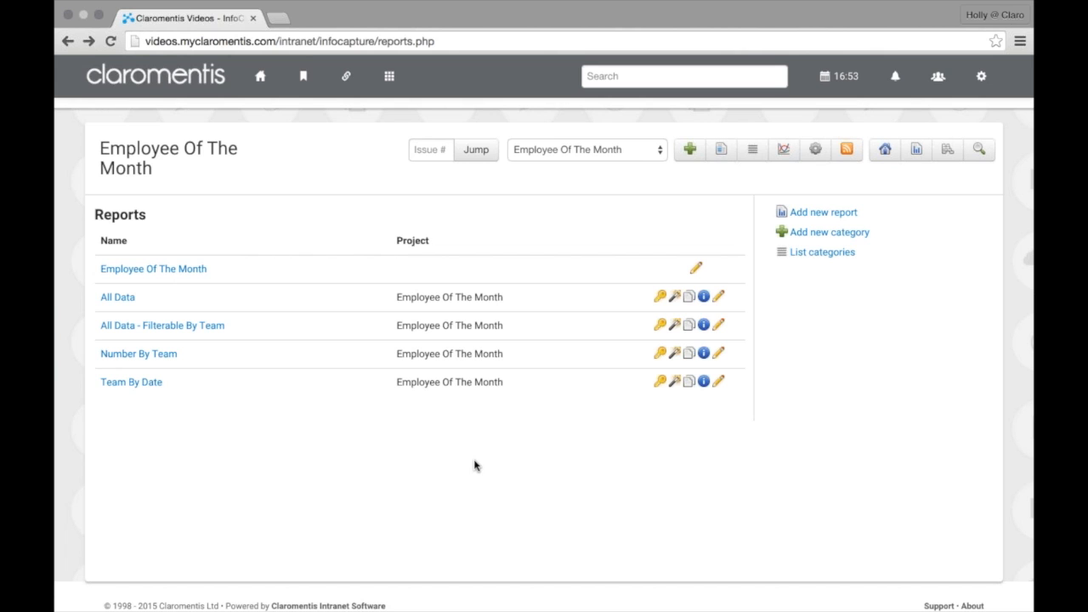
pyautogui.click(674, 382)
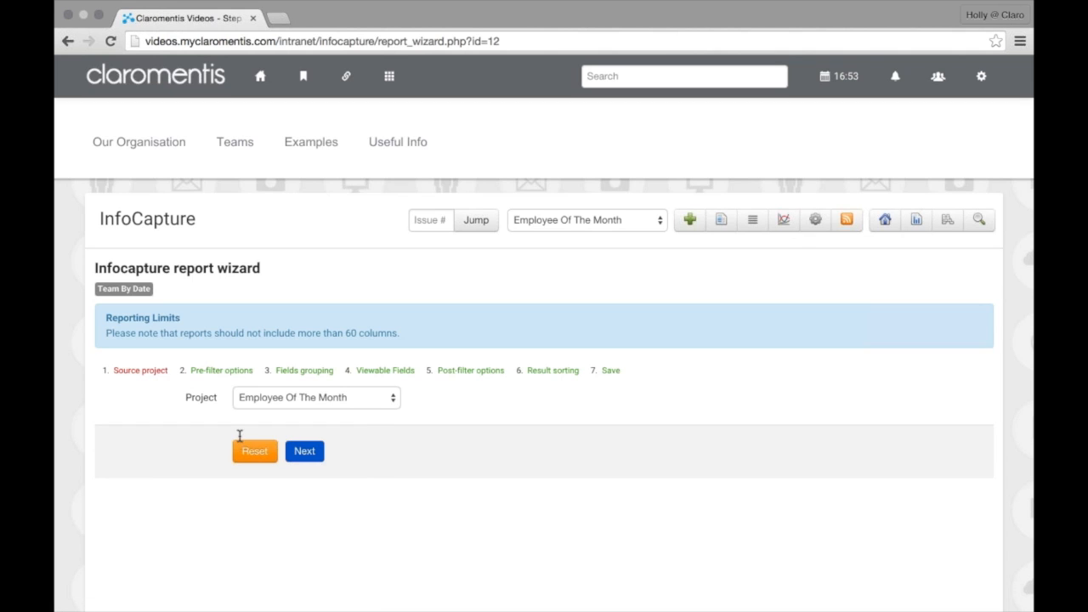
pyautogui.click(68, 41)
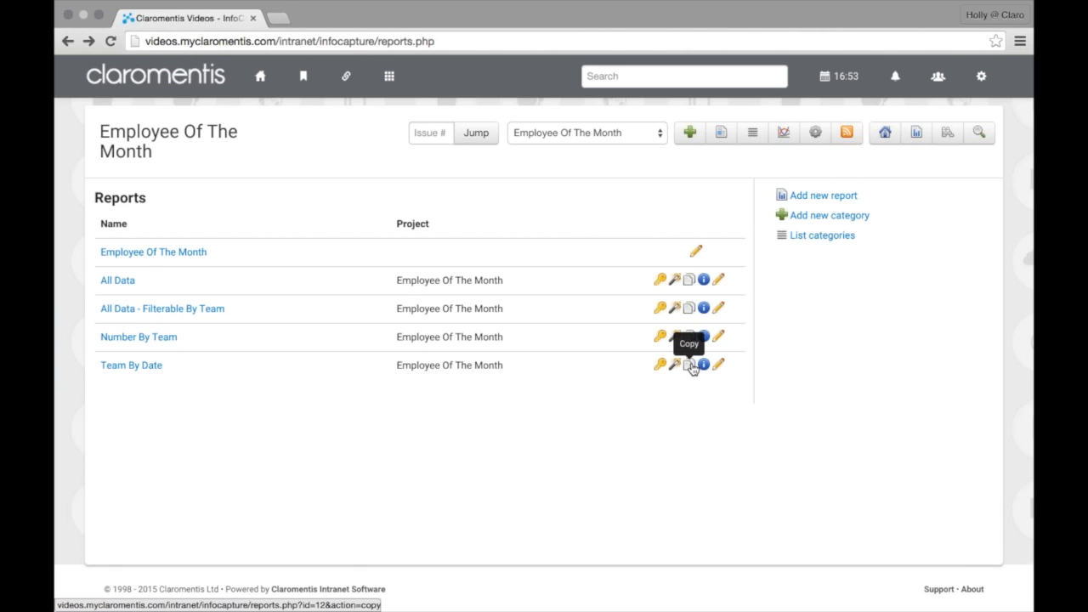
pyautogui.click(690, 366)
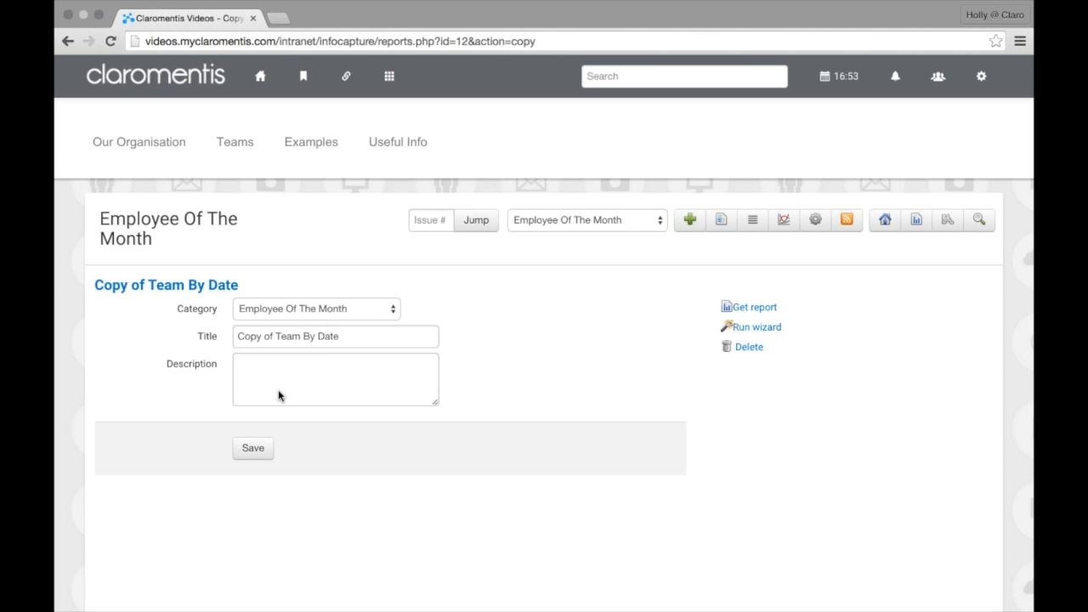
pyautogui.click(917, 221)
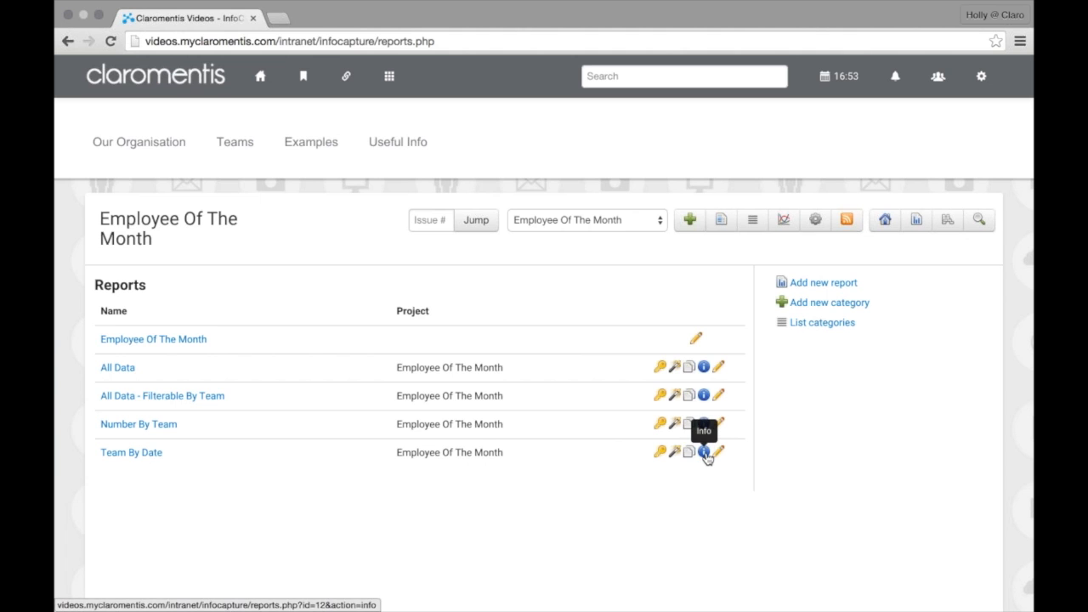
pyautogui.click(704, 453)
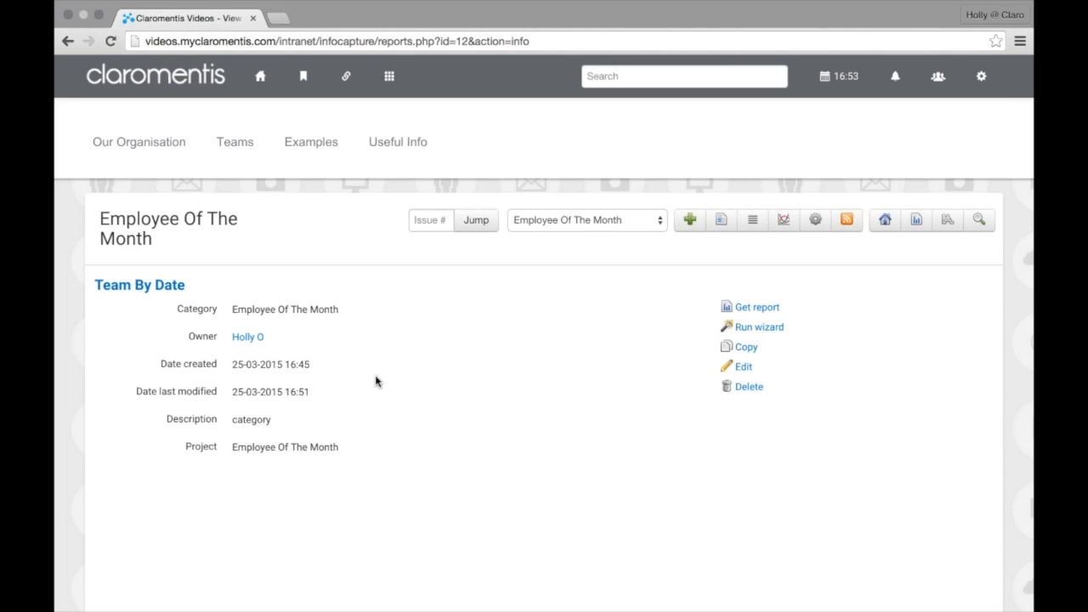
pyautogui.click(216, 168)
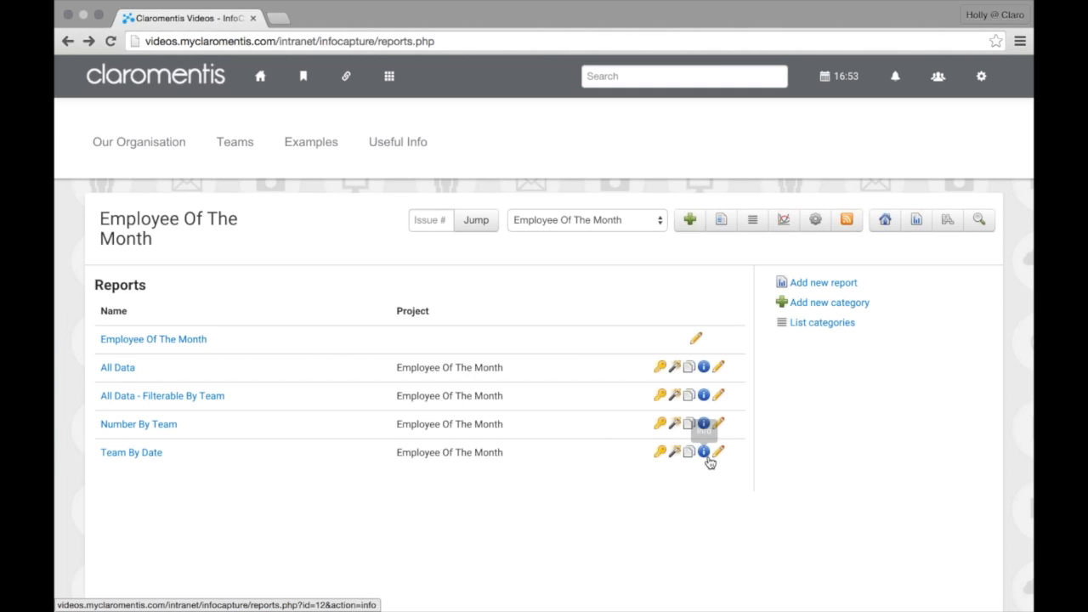
pyautogui.click(717, 453)
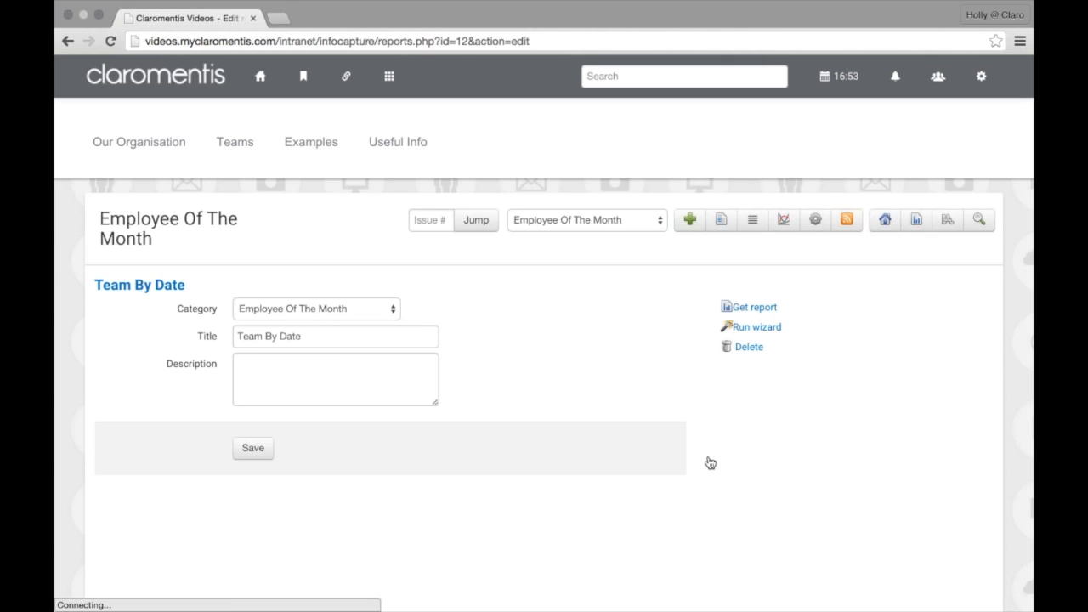
pyautogui.scroll(-1, 707, 454)
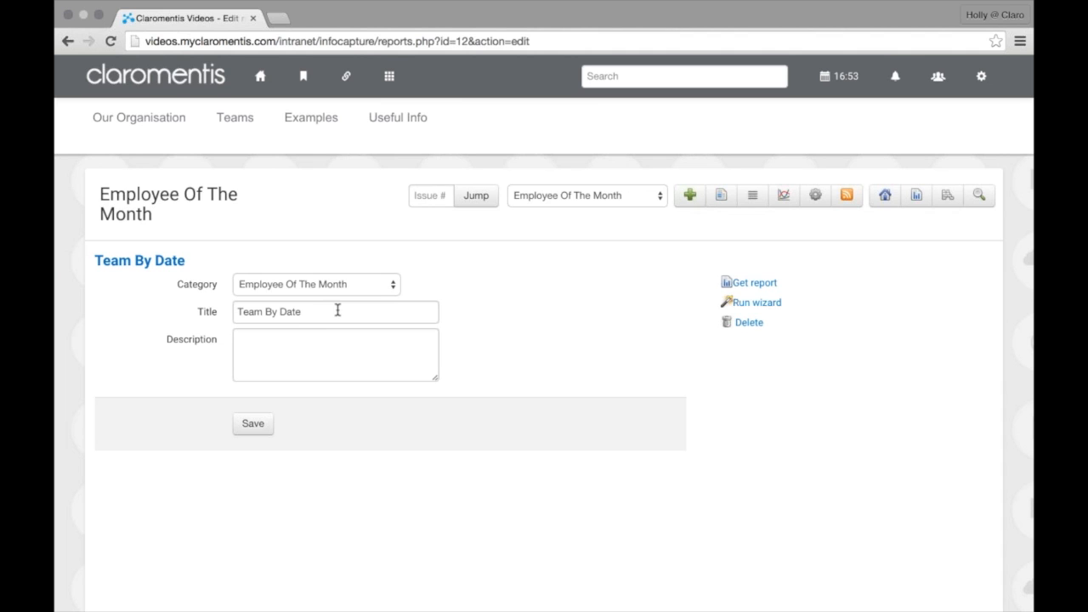
pyautogui.click(335, 351)
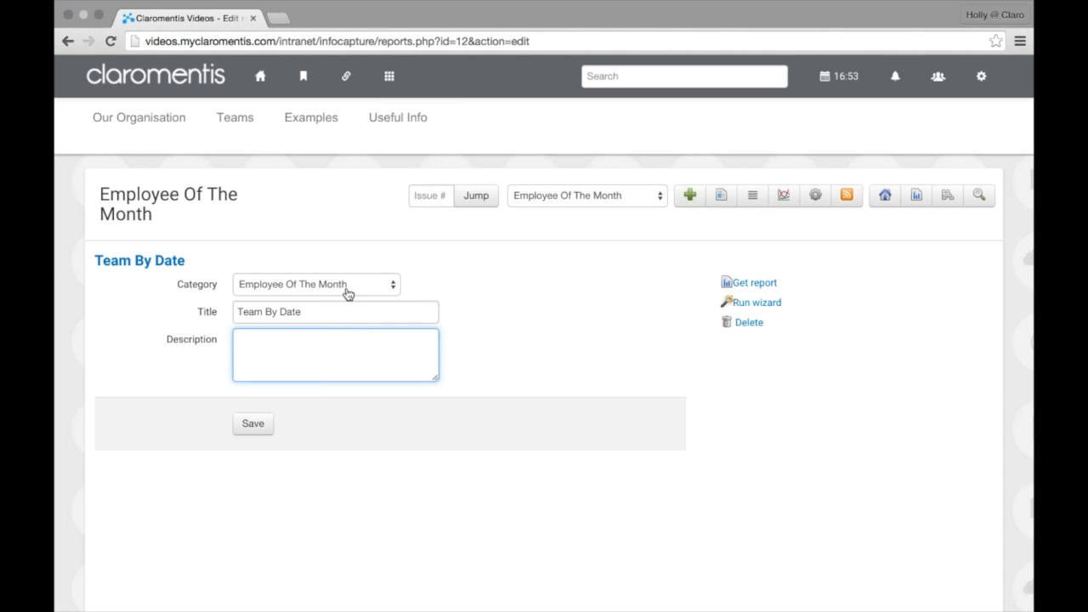
pyautogui.click(911, 207)
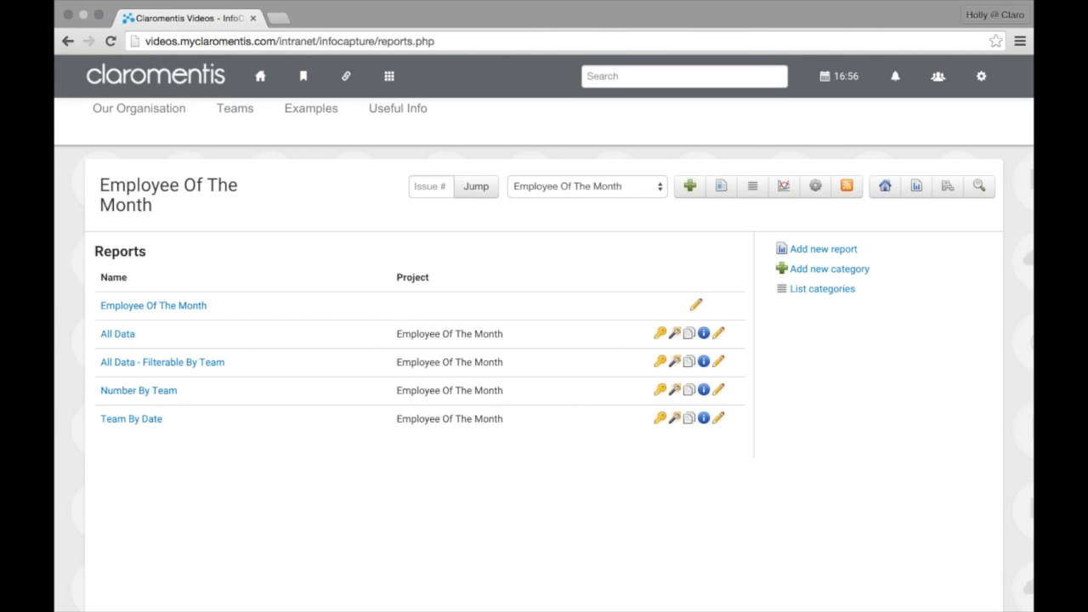
pyautogui.press('XF86AudioRaiseVolume')
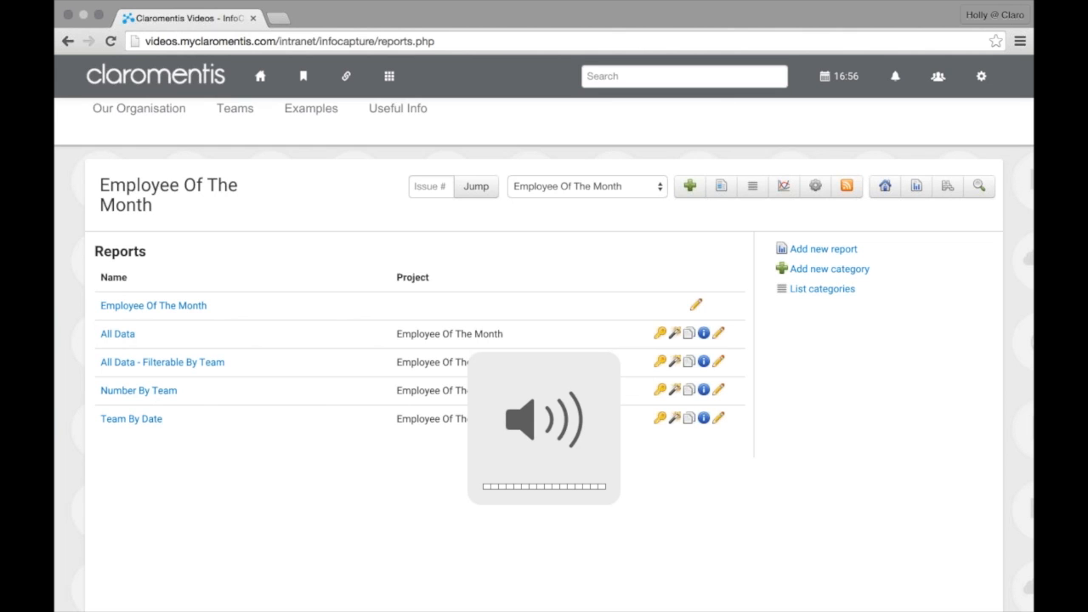